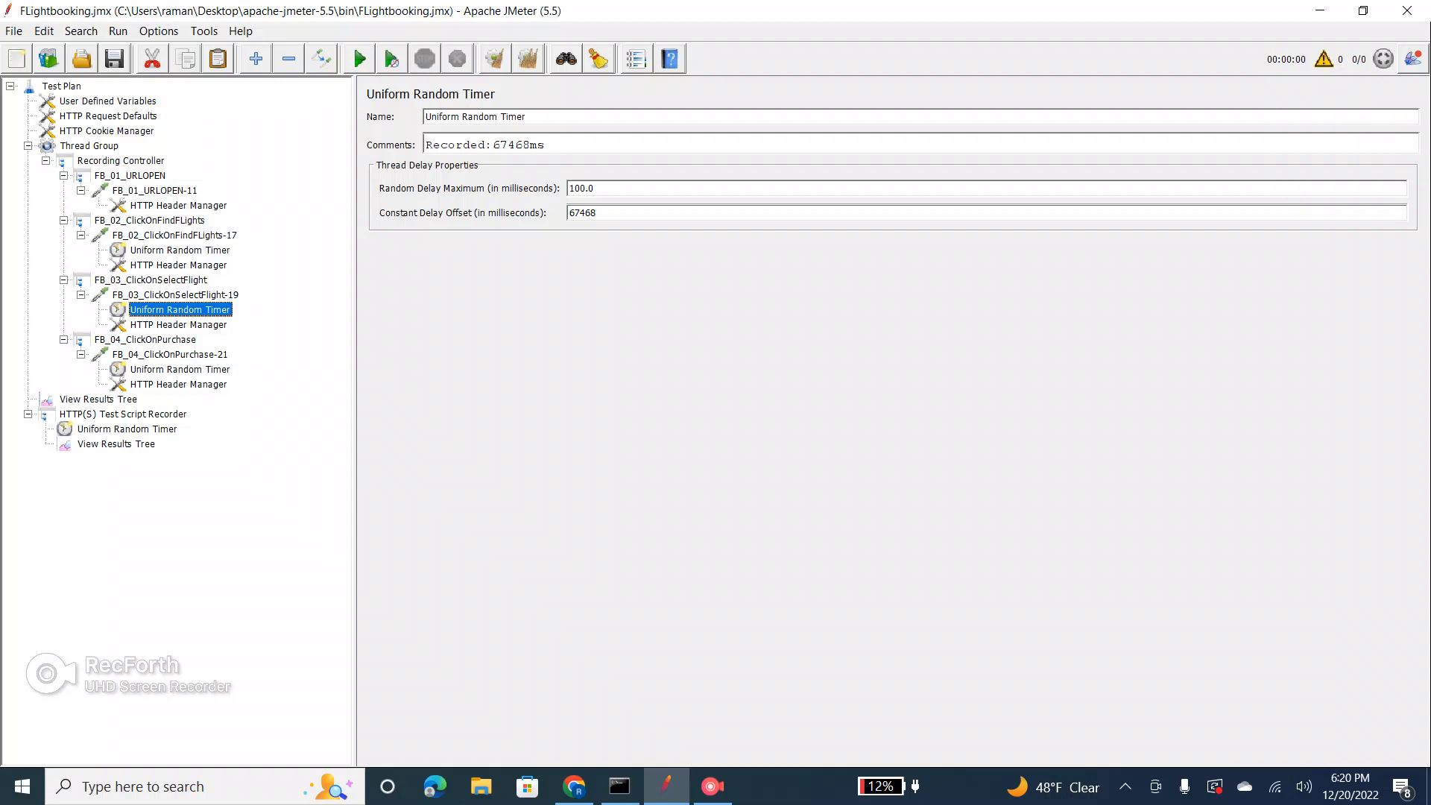
Step: Create a new test plan and add a standard Thread Group to it
{"action": "key", "text": "ctrl+n"}
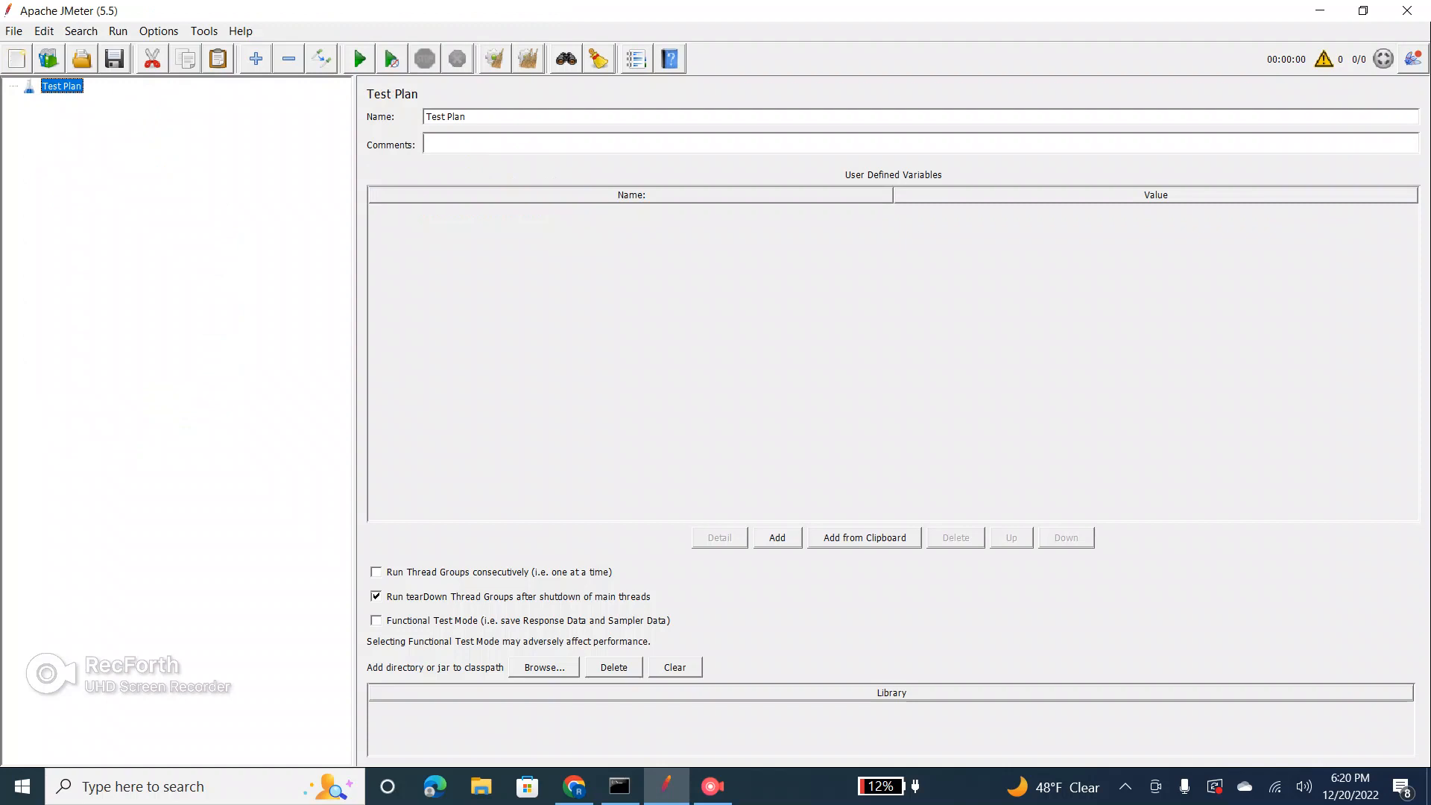
{"action": "right_click", "coordinate": [64, 83]}
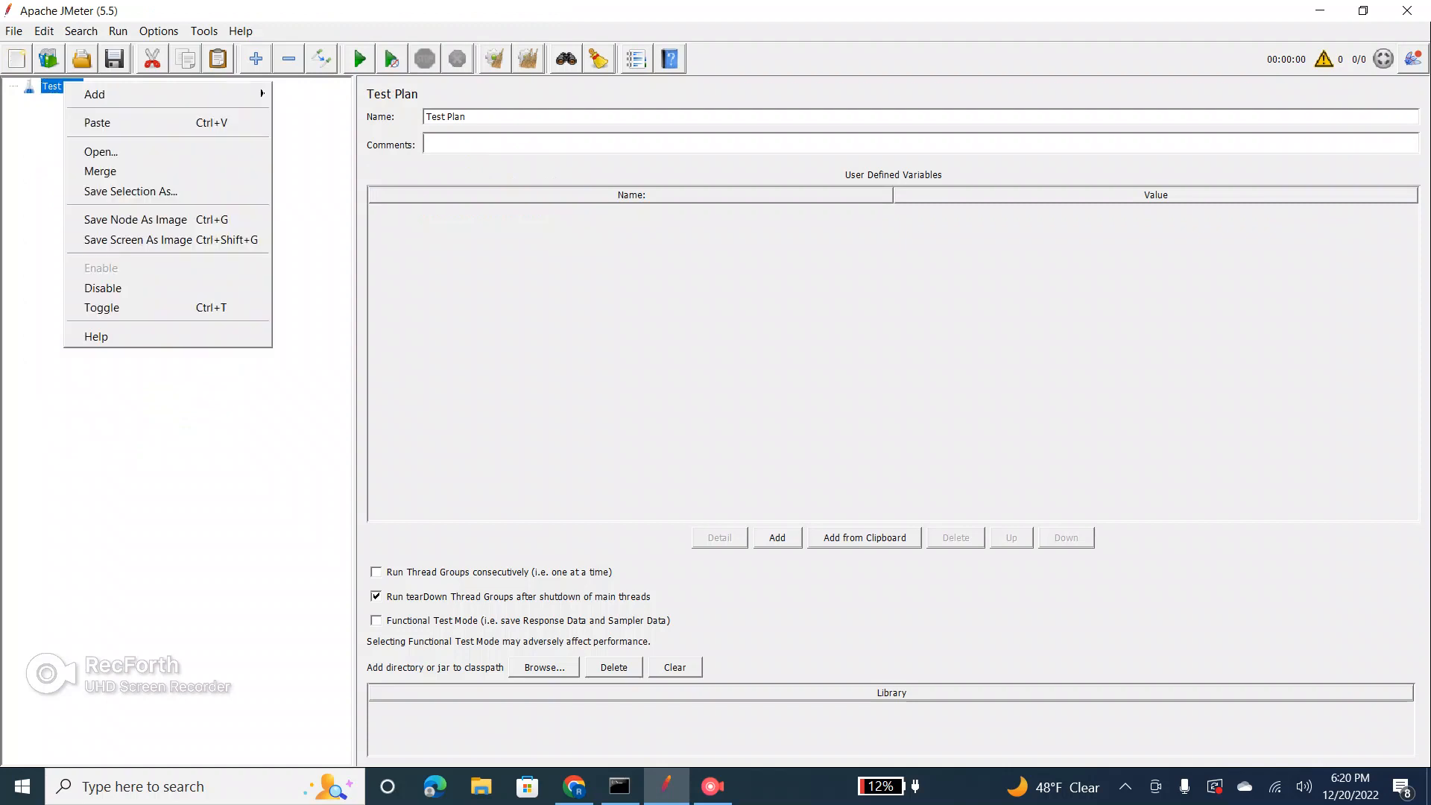
{"action": "mouse_move", "coordinate": [105, 95]}
{"action": "mouse_move", "coordinate": [324, 94]}
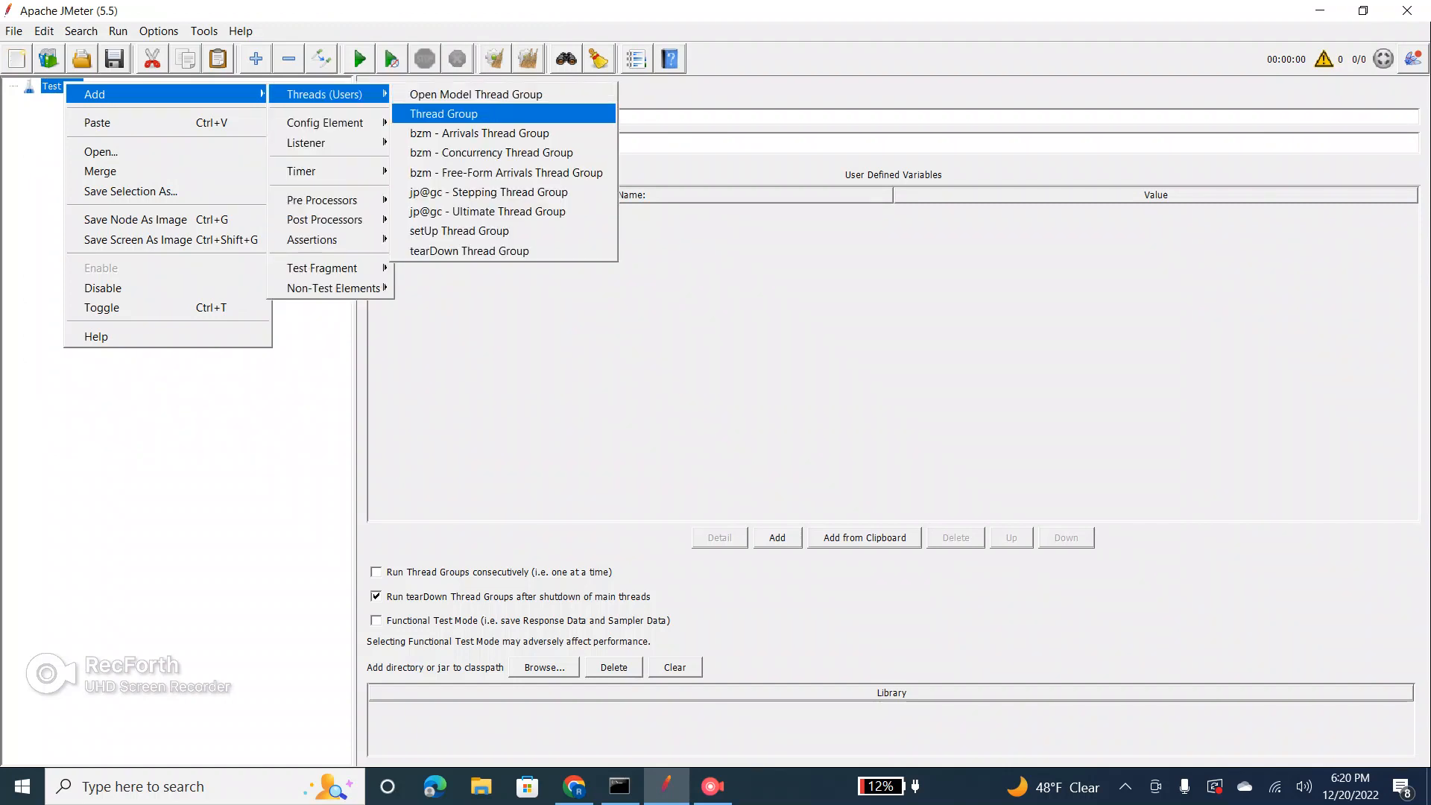
{"action": "left_click", "coordinate": [444, 113]}
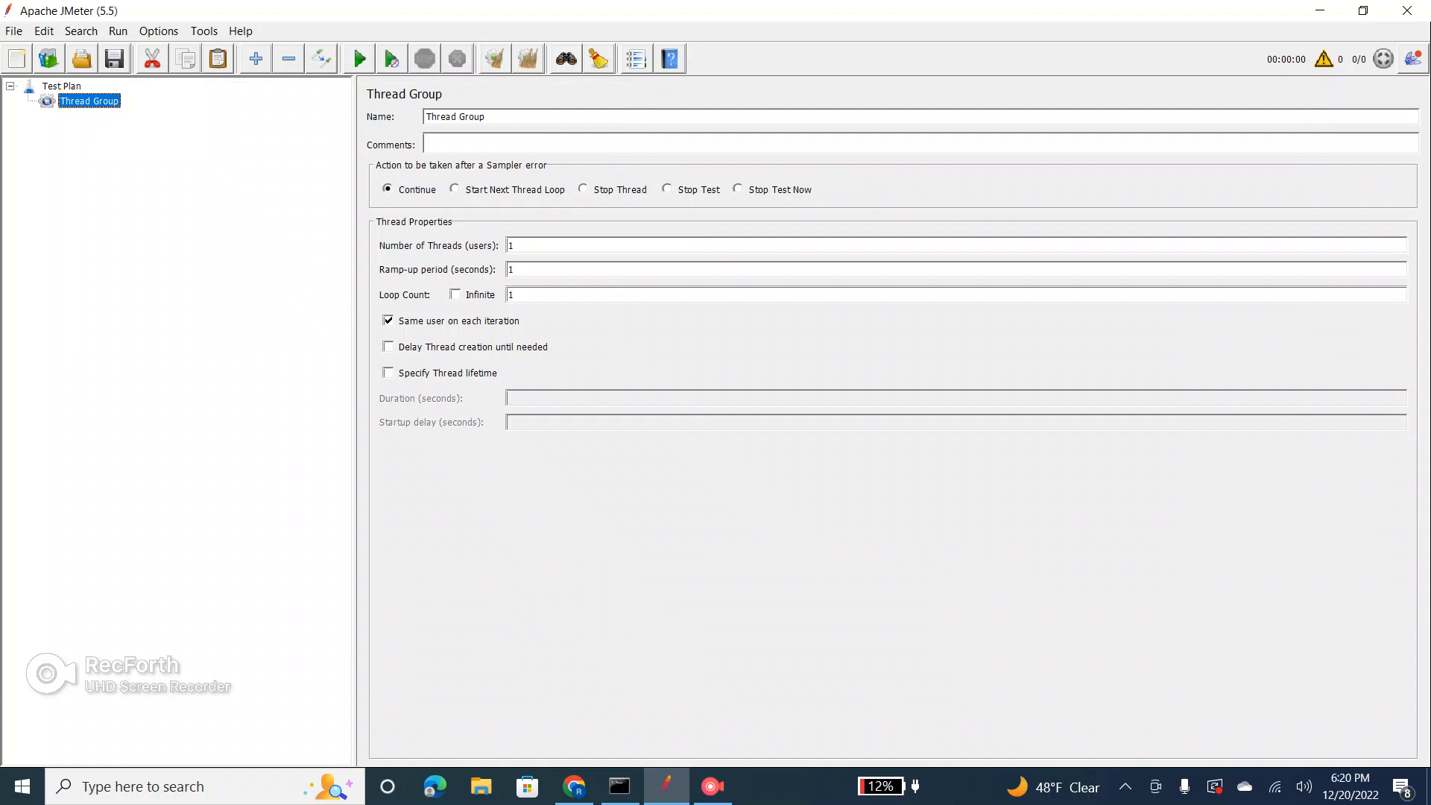
Step: Add an HTTP Request sampler to the Thread Group
{"action": "right_click", "coordinate": [90, 101]}
{"action": "mouse_move", "coordinate": [209, 113]}
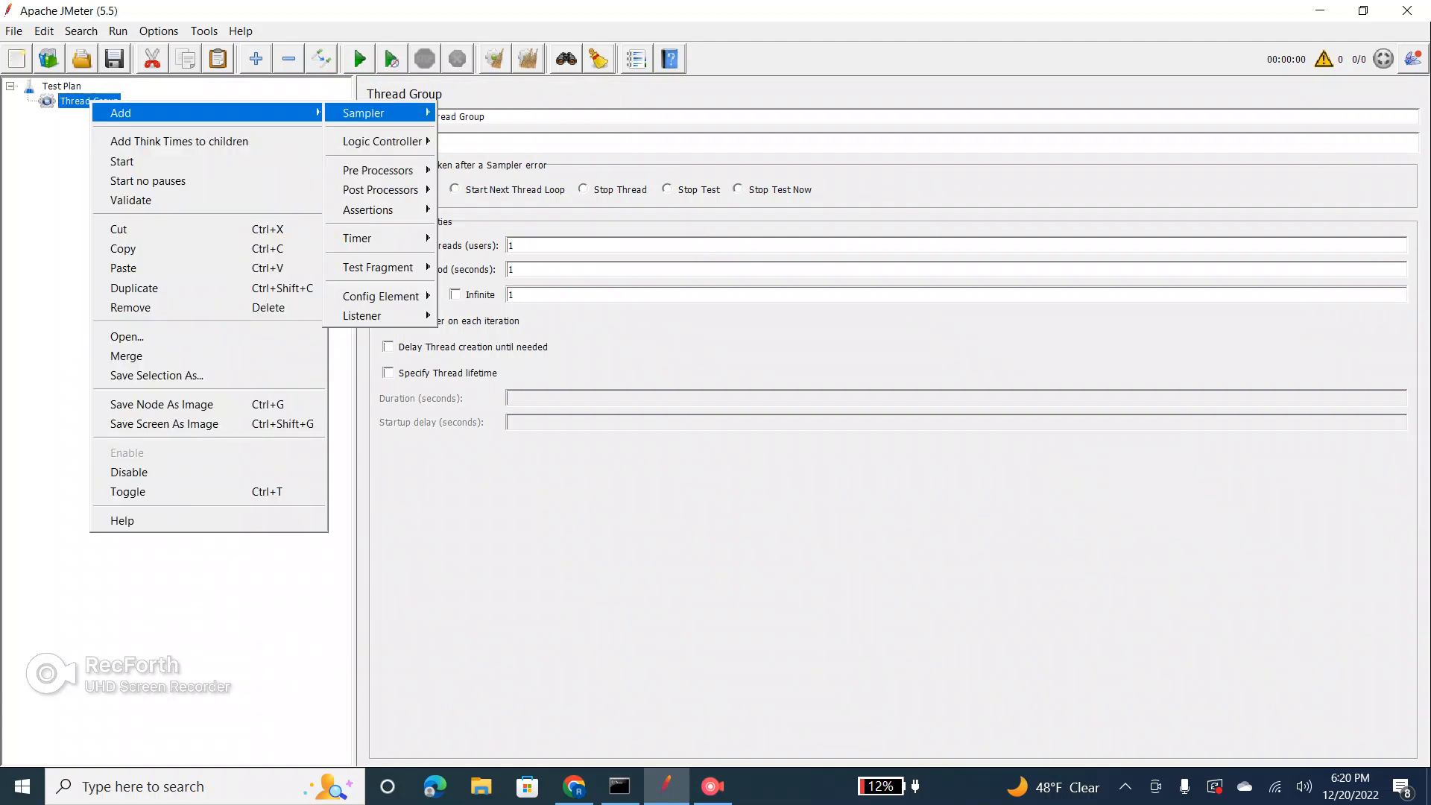
{"action": "mouse_move", "coordinate": [373, 112]}
{"action": "left_click", "coordinate": [487, 132]}
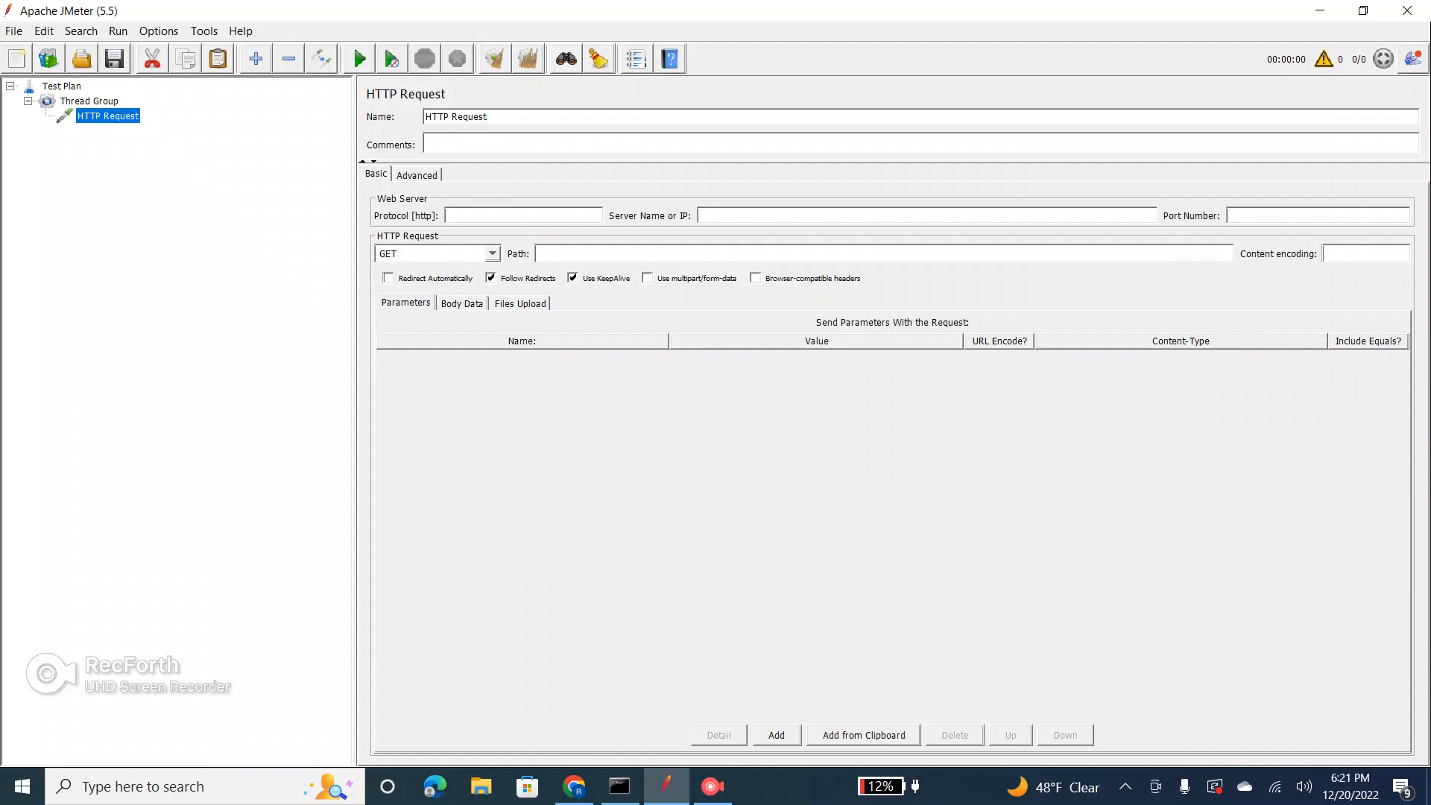
Step: Add a second HTTP Request sampler to the same Thread Group
{"action": "left_click", "coordinate": [98, 103]}
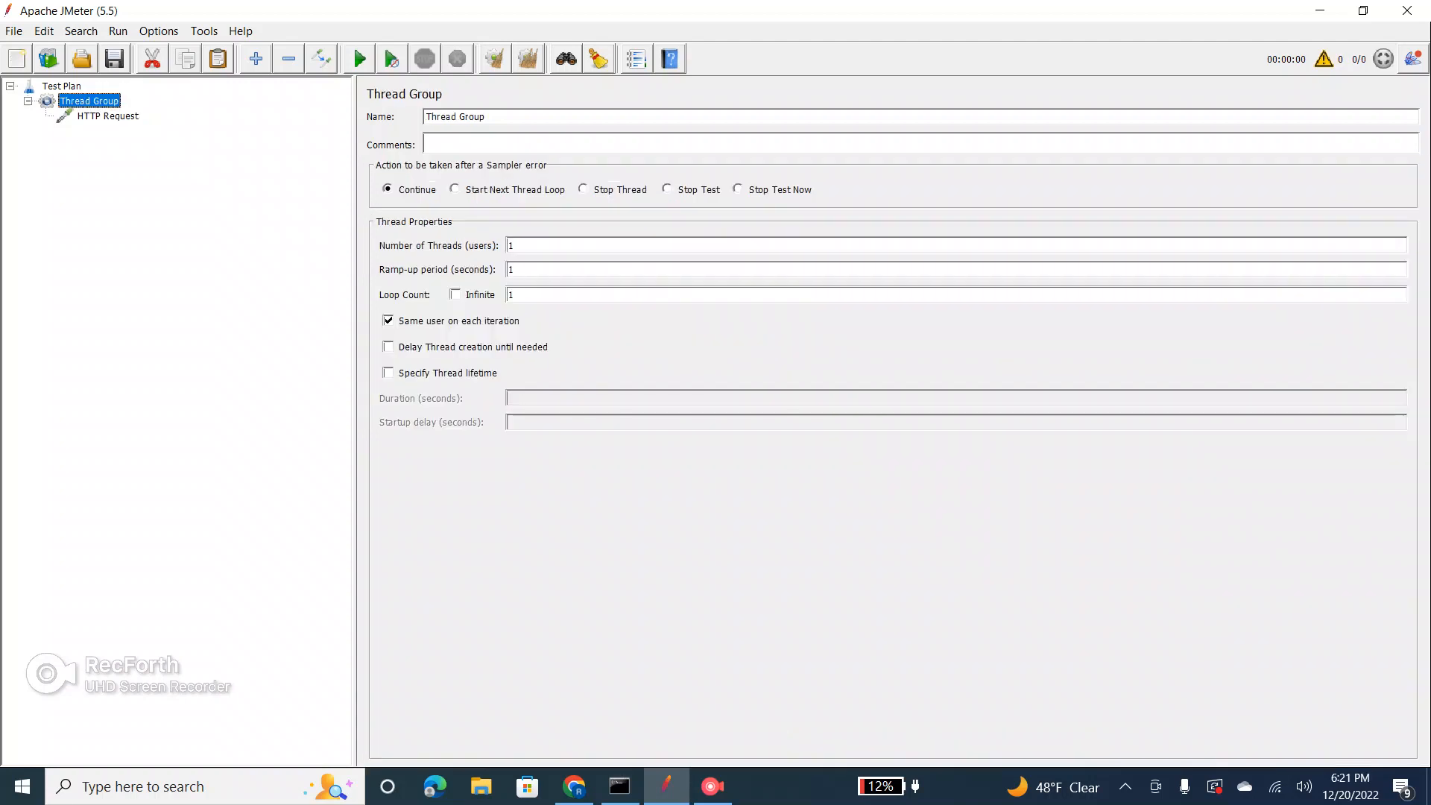
{"action": "right_click", "coordinate": [98, 104]}
{"action": "mouse_move", "coordinate": [156, 117]}
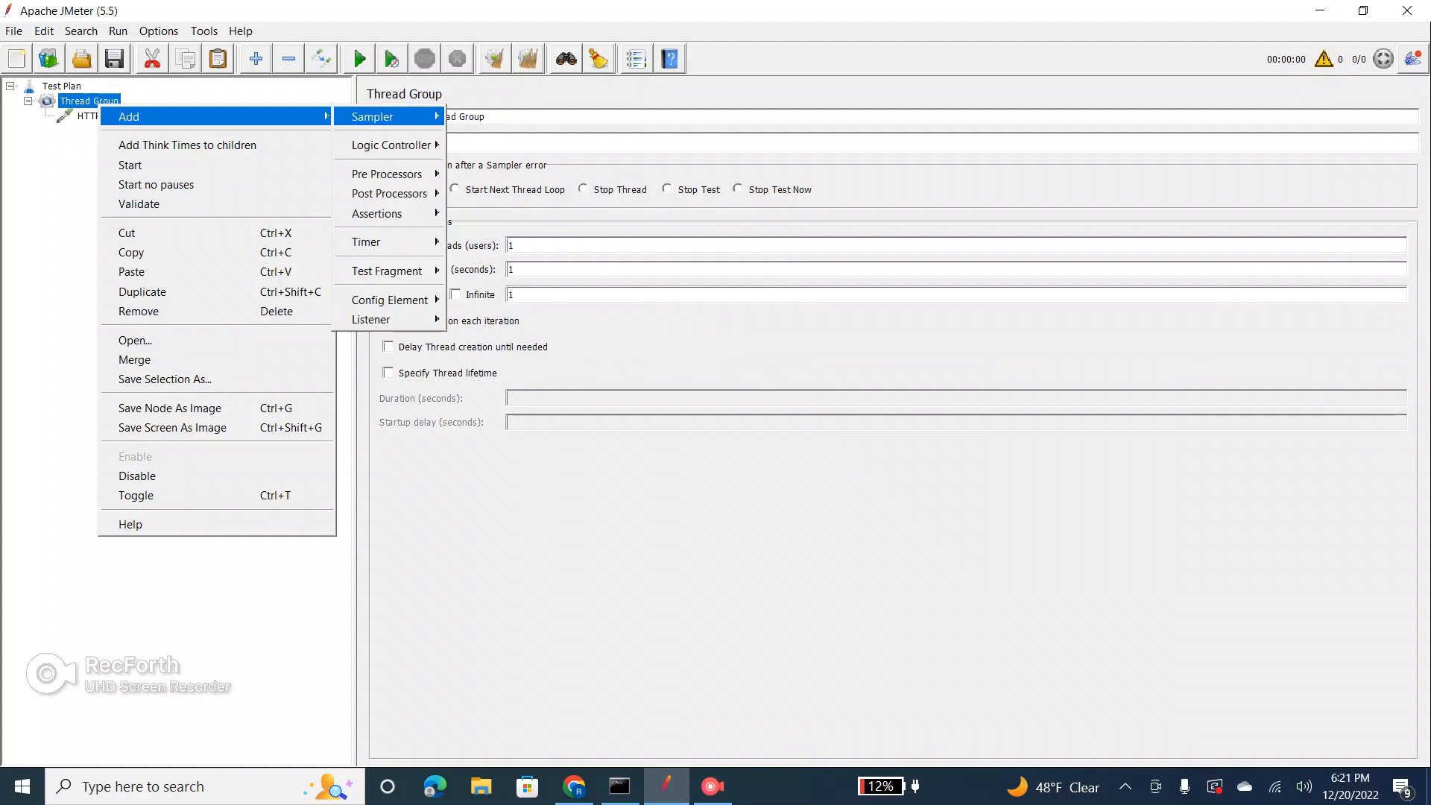
{"action": "mouse_move", "coordinate": [380, 117]}
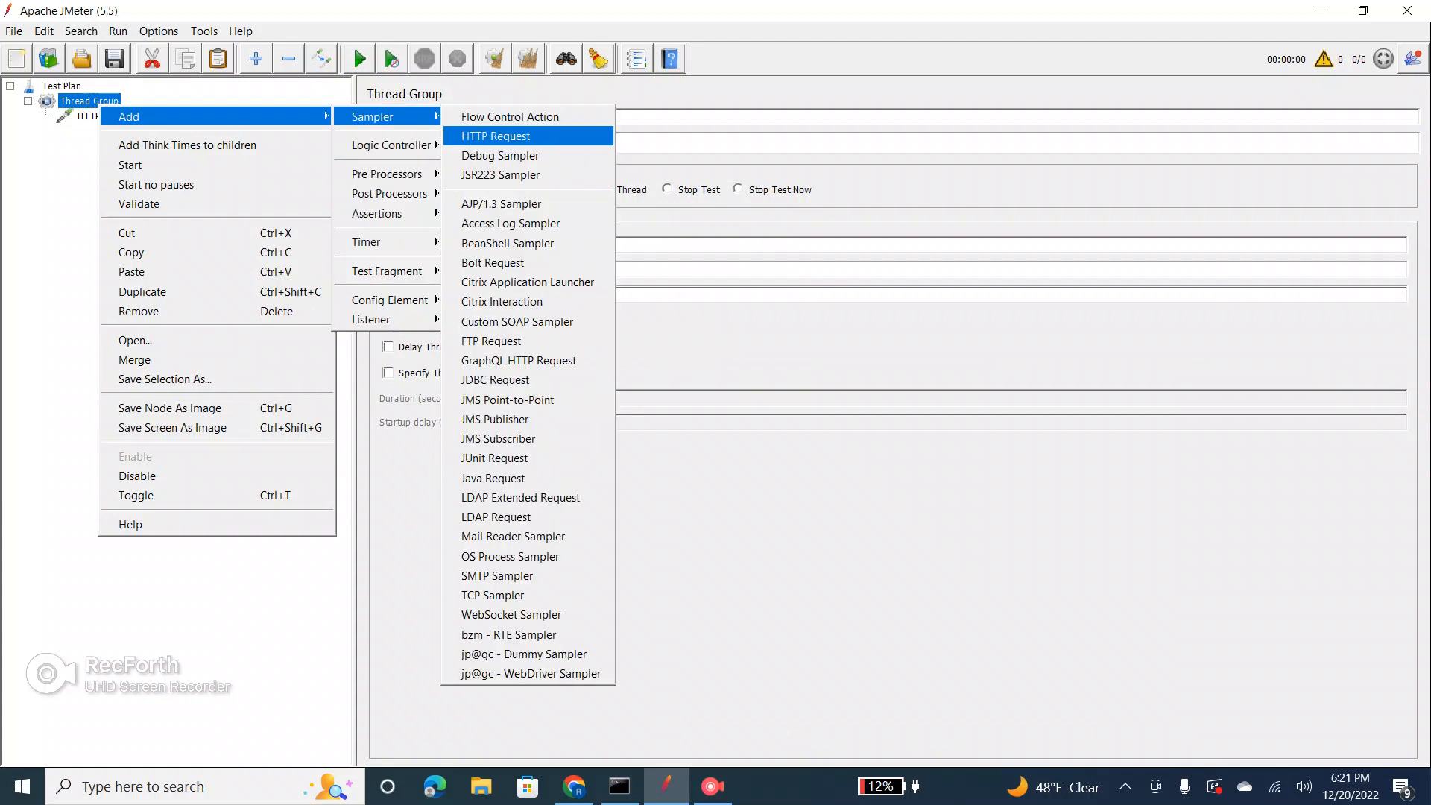
{"action": "left_click", "coordinate": [495, 136]}
{"action": "left_click", "coordinate": [108, 116]}
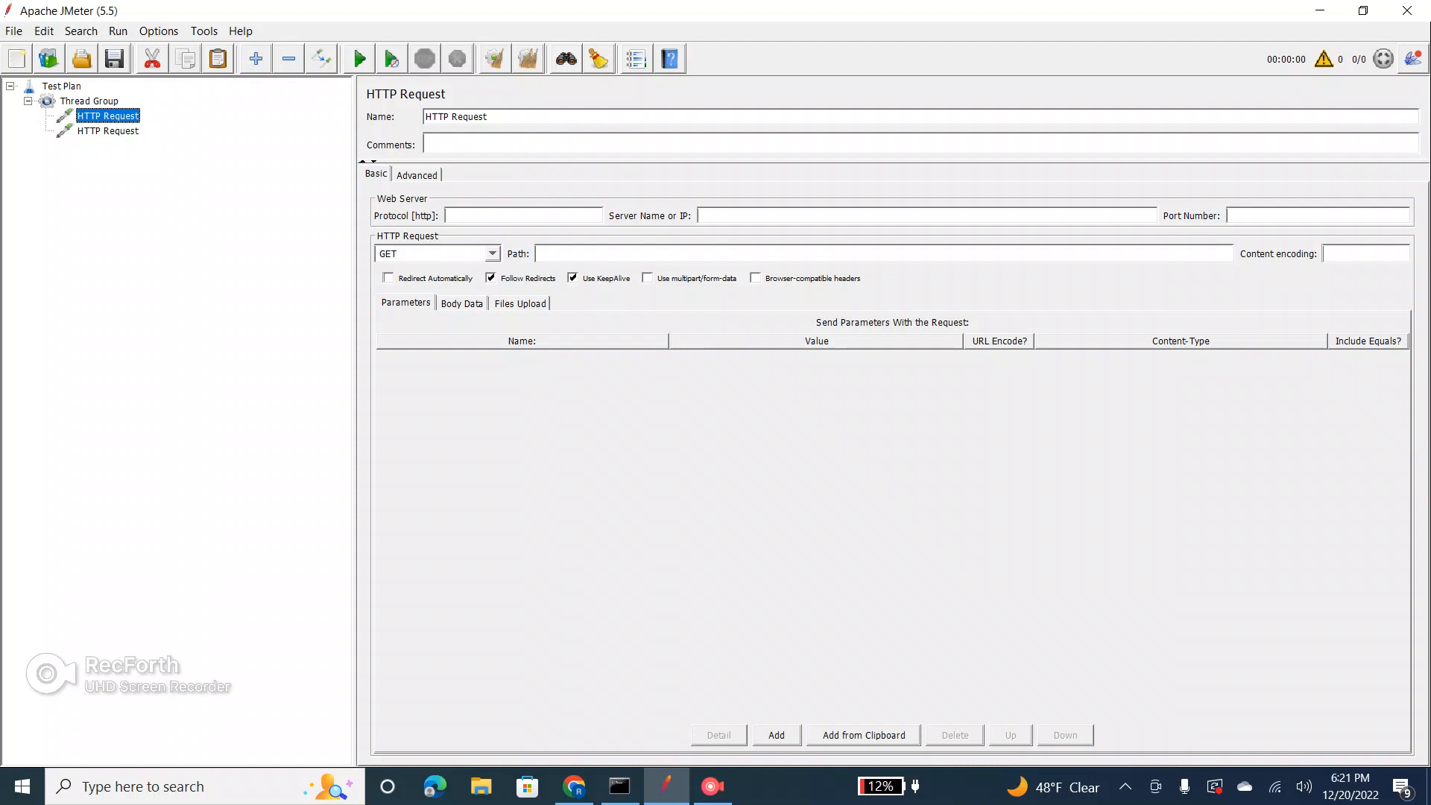
{"action": "right_click", "coordinate": [117, 116]}
{"action": "mouse_move", "coordinate": [149, 126]}
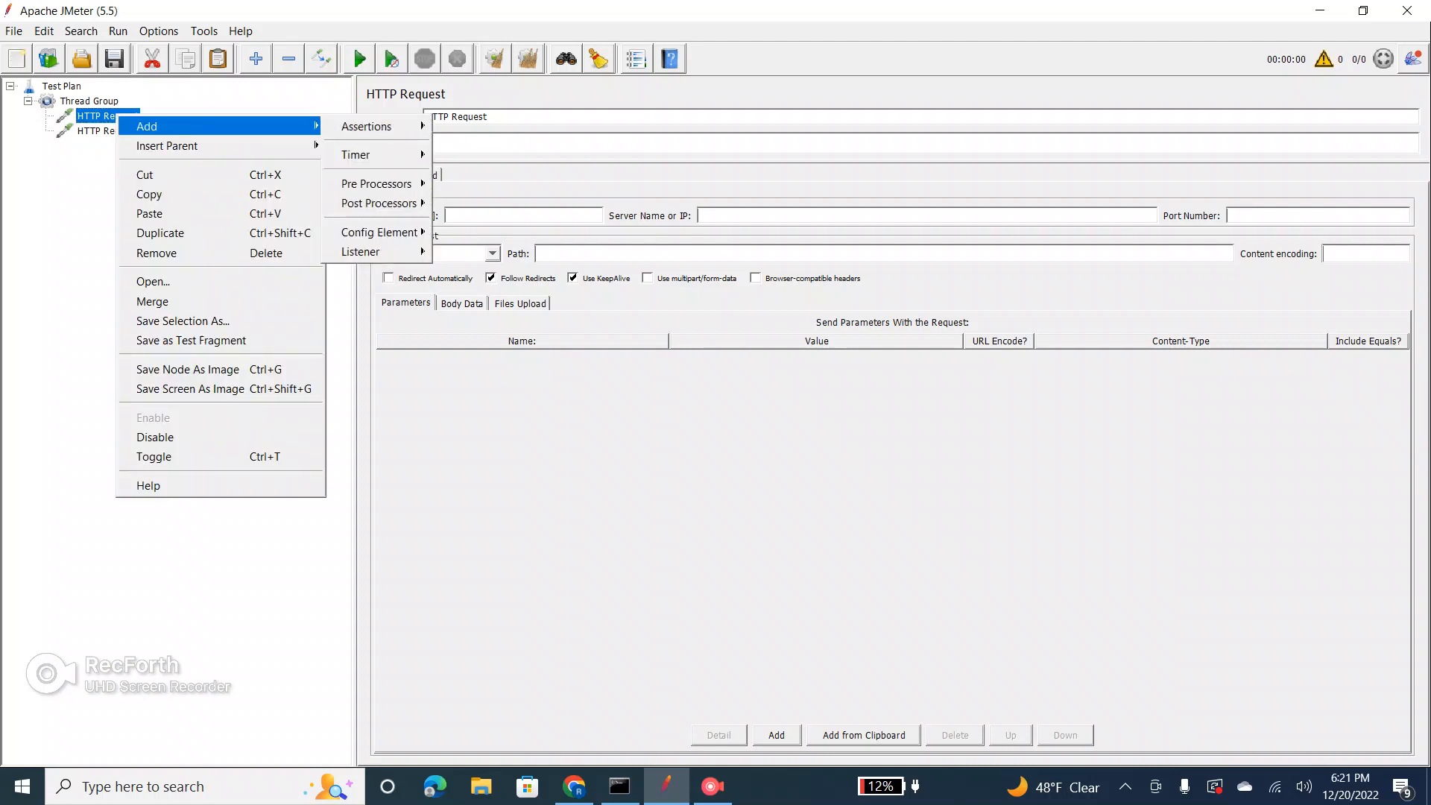
{"action": "mouse_move", "coordinate": [366, 126]}
{"action": "mouse_move", "coordinate": [373, 155]}
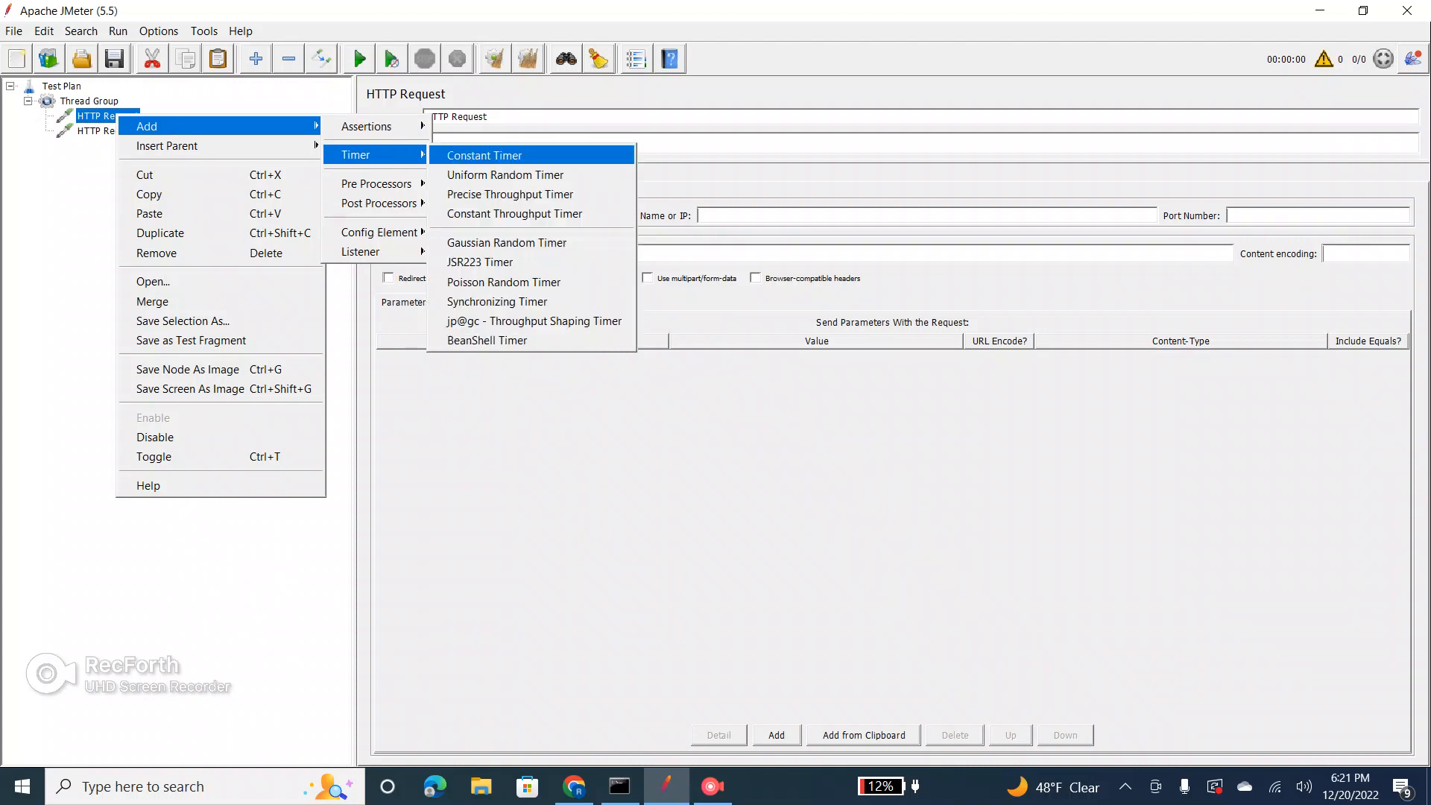
{"action": "key", "text": "Escape"}
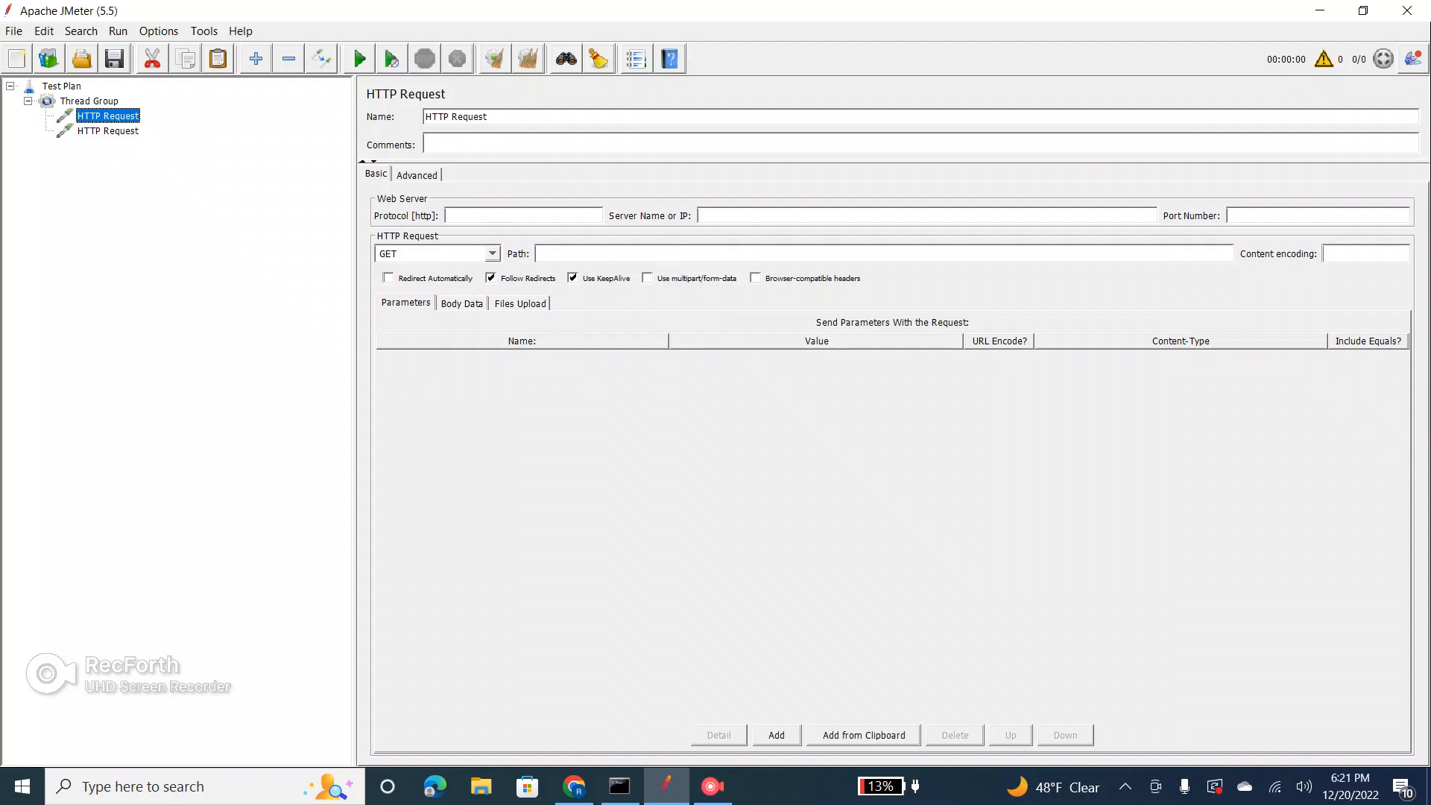
Step: Add a Constant Timer as a child of the first HTTP Request
{"action": "right_click", "coordinate": [113, 117]}
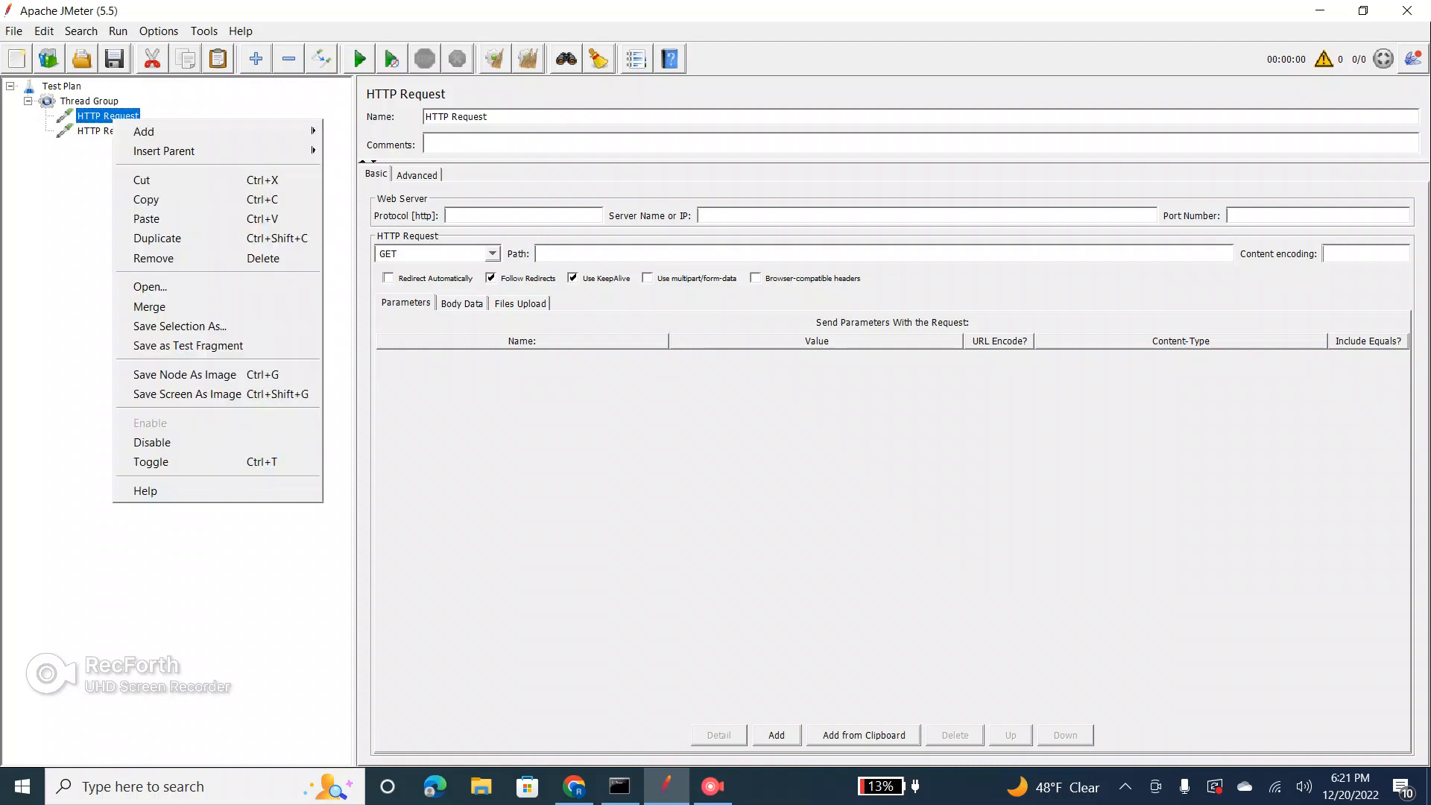
{"action": "mouse_move", "coordinate": [144, 132]}
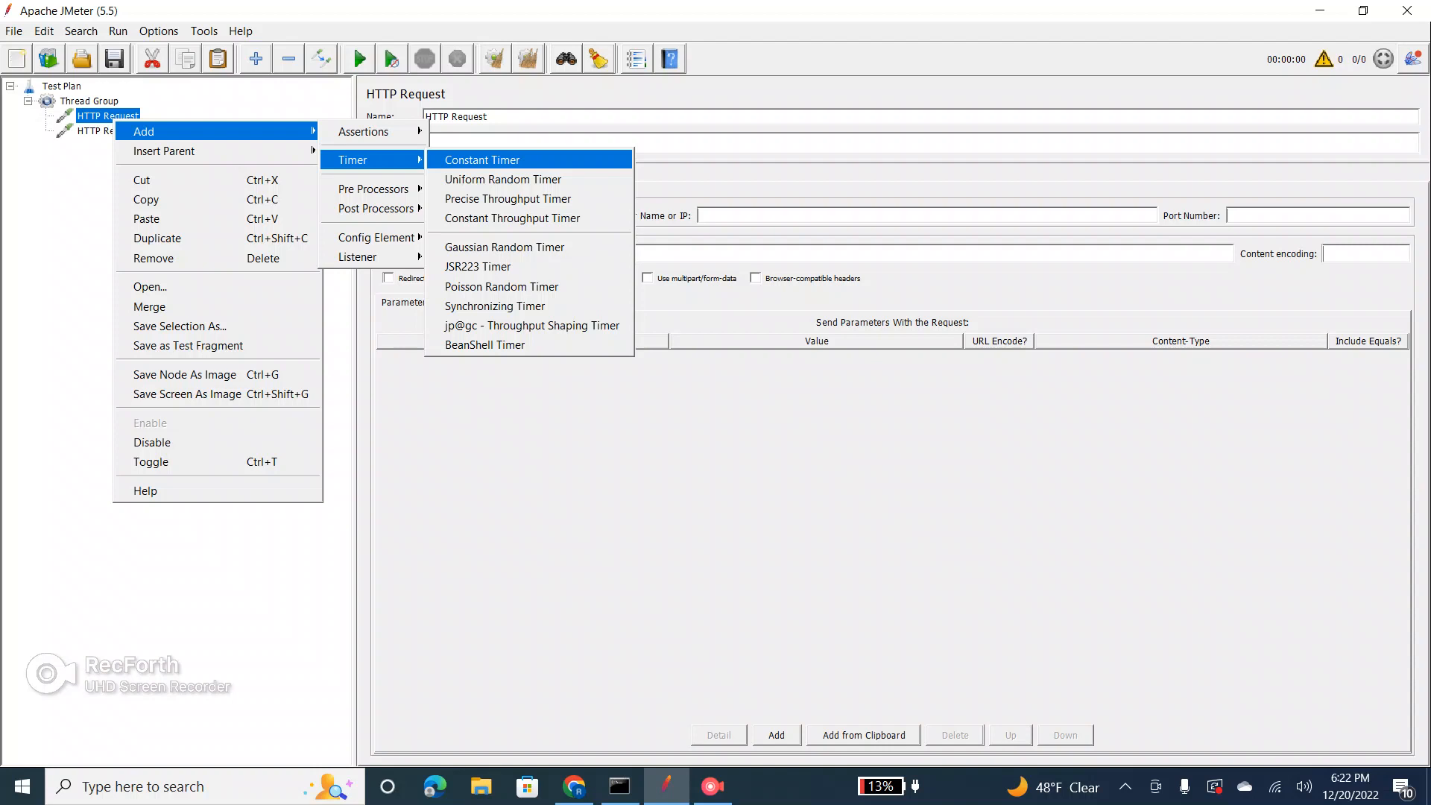
{"action": "left_click", "coordinate": [483, 159]}
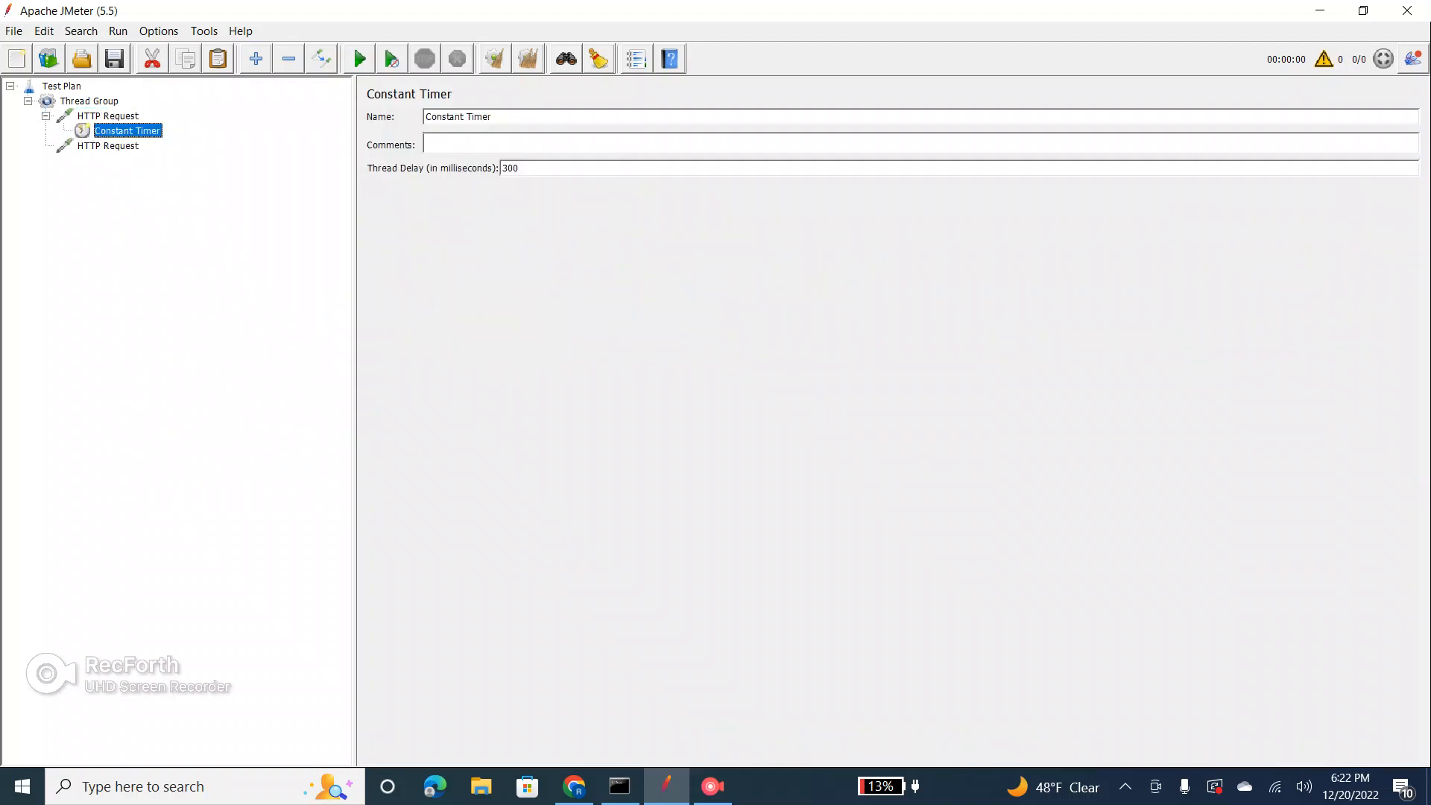
Step: Examine the Constant Timer's thread delay and its placement relative to the two HTTP Requests
{"action": "left_click", "coordinate": [108, 146]}
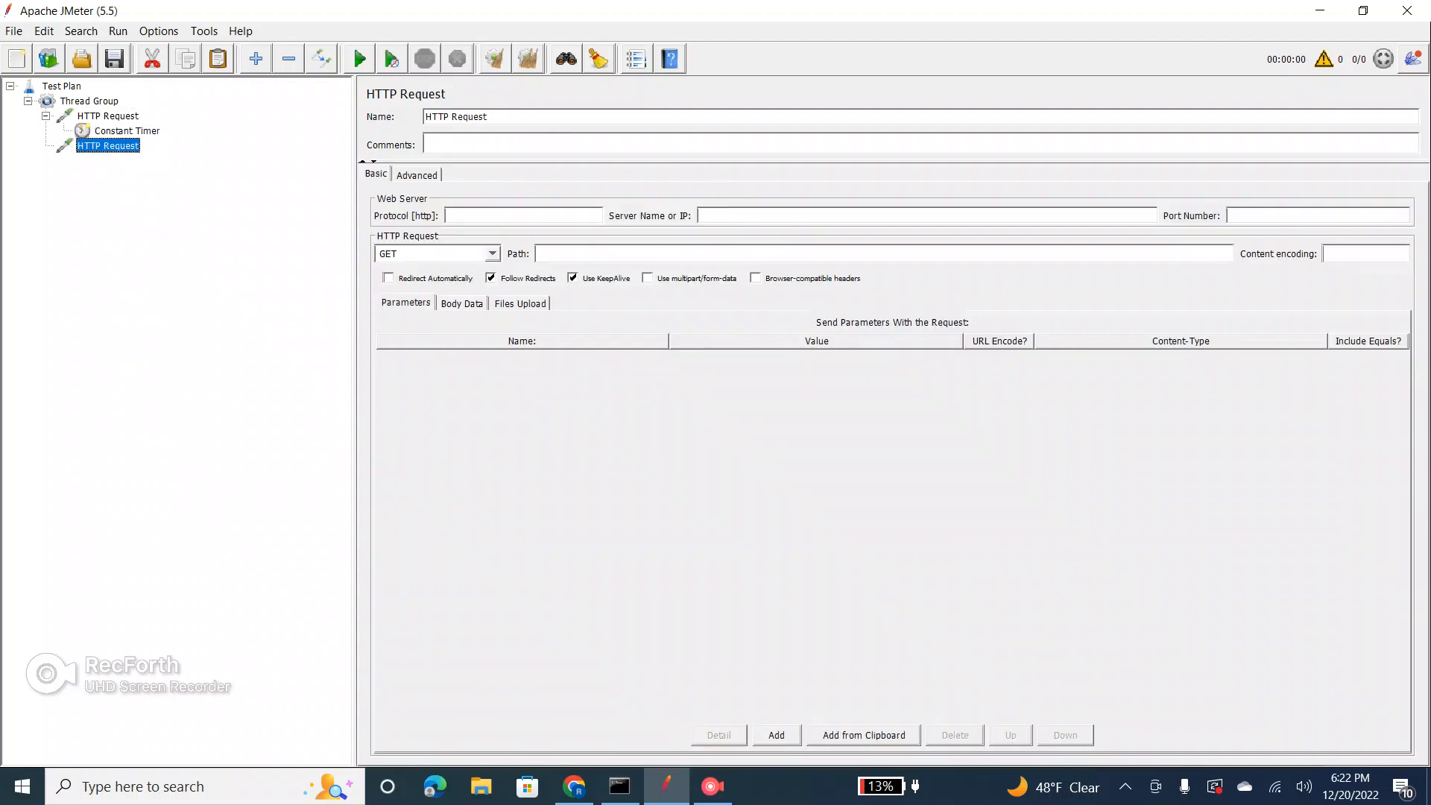
{"action": "left_click", "coordinate": [127, 132]}
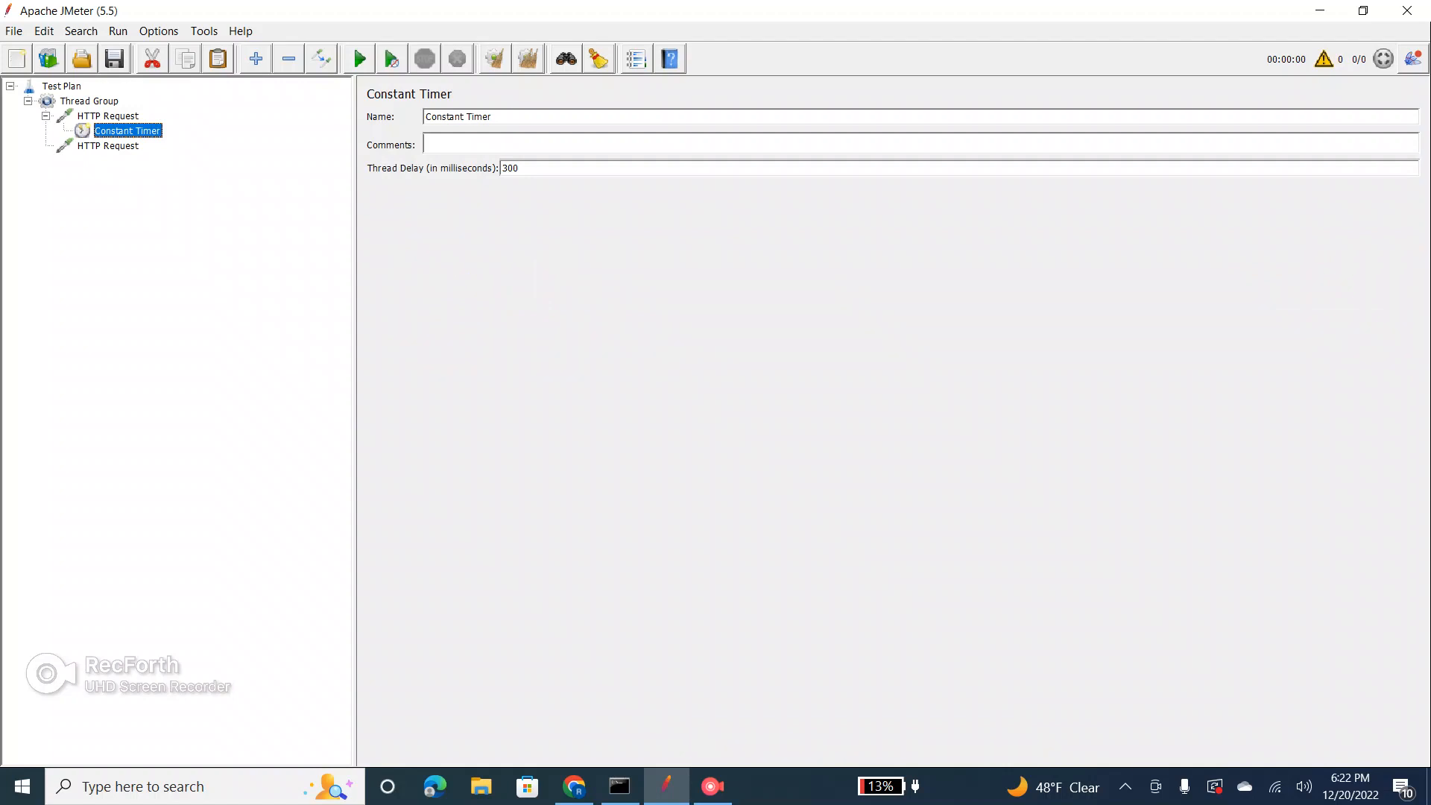
{"action": "double_click", "coordinate": [510, 169]}
{"action": "left_click", "coordinate": [108, 117]}
{"action": "left_click", "coordinate": [127, 131]}
{"action": "left_click", "coordinate": [108, 116]}
{"action": "left_click", "coordinate": [127, 131]}
{"action": "left_click", "coordinate": [108, 117]}
{"action": "left_click", "coordinate": [127, 132]}
Step: Rename the first sampler as HTTP Request 1 and the second sampler as HTTP Request 2
{"action": "left_click", "coordinate": [108, 117]}
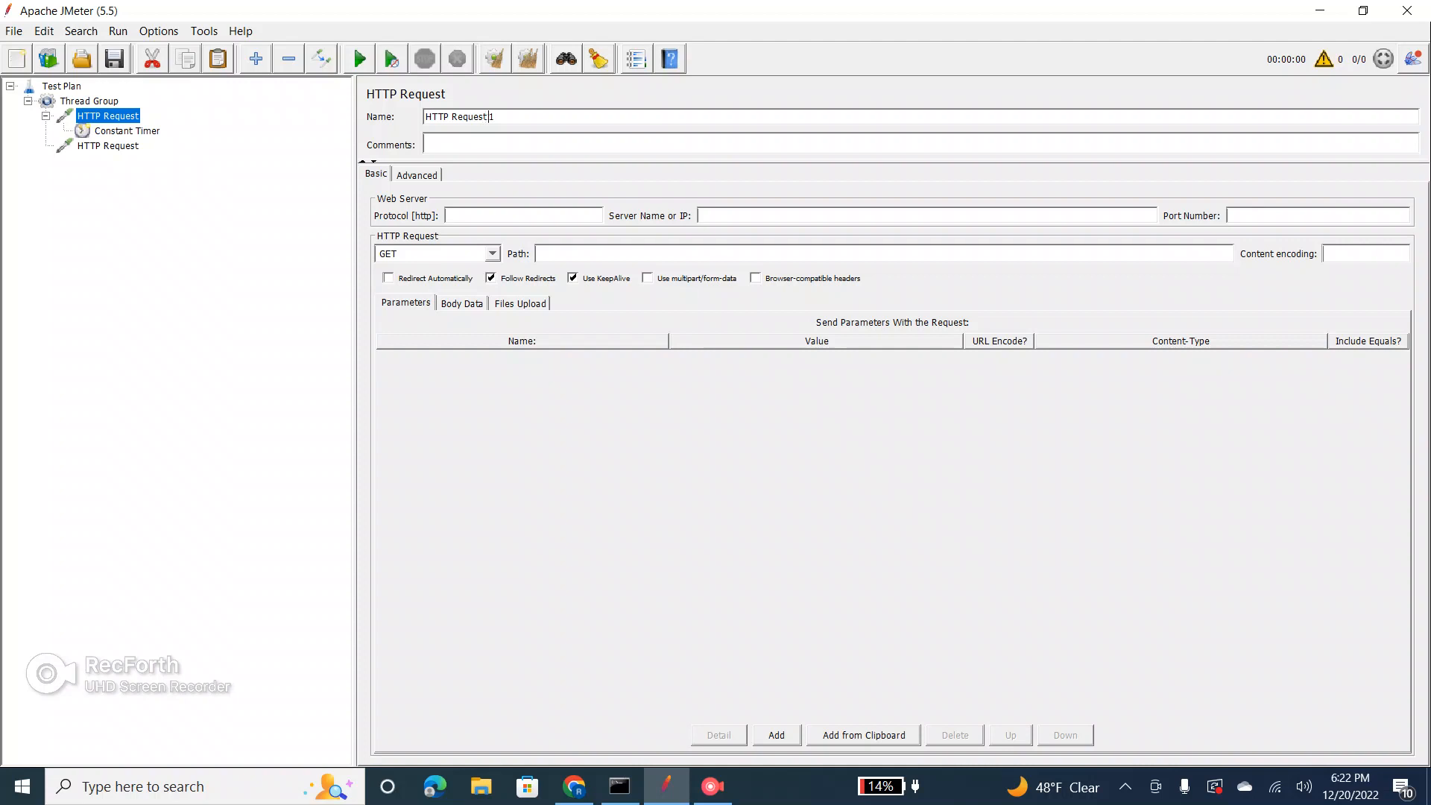
{"action": "left_click", "coordinate": [108, 146]}
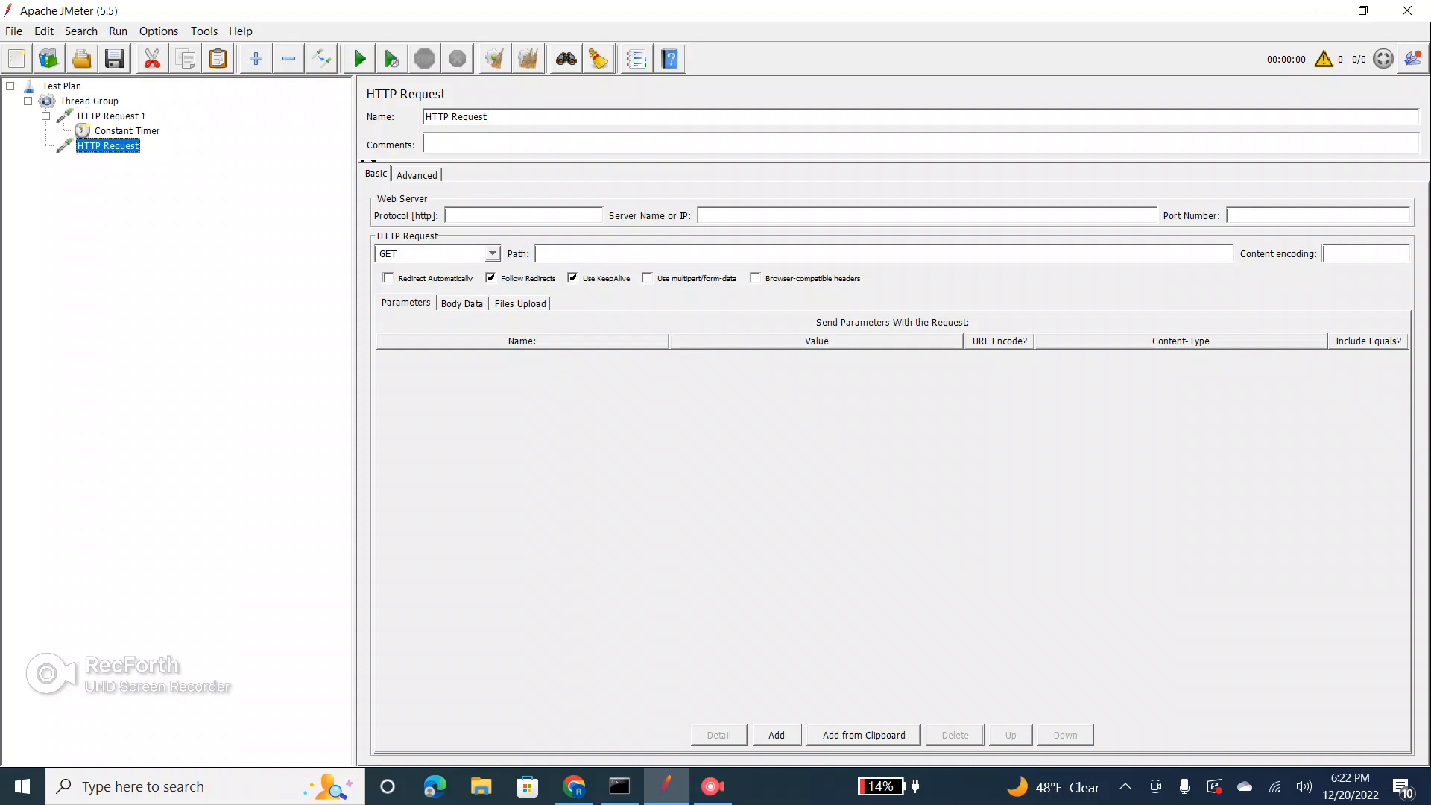
{"action": "type", "text": "2"}
Step: Set the Constant Timer's thread delay under HTTP Request 1 to 30000 milliseconds
{"action": "left_click", "coordinate": [128, 132]}
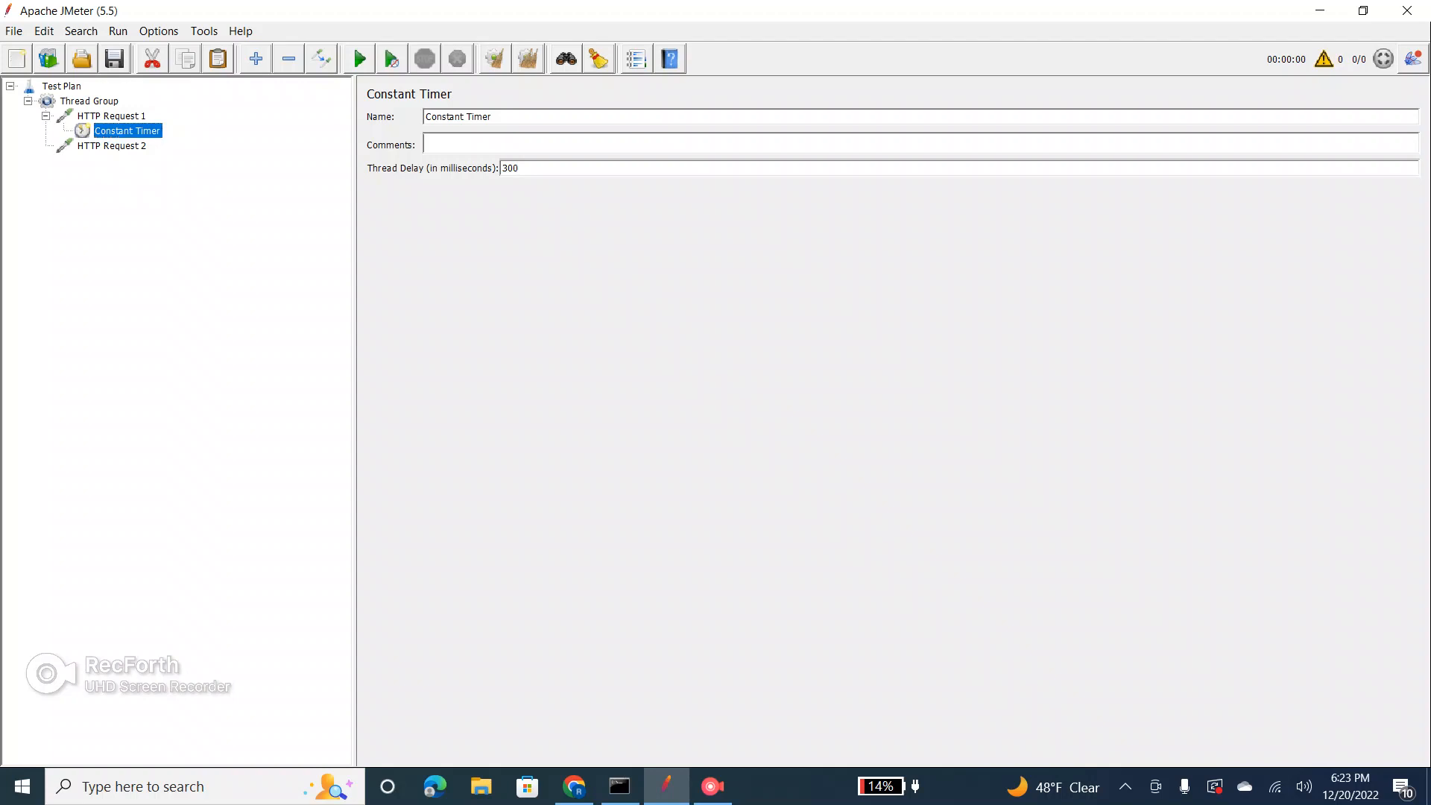
{"action": "double_click", "coordinate": [504, 168]}
{"action": "left_click", "coordinate": [517, 168]}
{"action": "double_click", "coordinate": [514, 168]}
{"action": "left_click", "coordinate": [524, 168]}
{"action": "type", "text": "00"}
{"action": "double_click", "coordinate": [514, 168]}
{"action": "left_click", "coordinate": [112, 116]}
{"action": "left_click", "coordinate": [127, 131]}
Step: Add a View Results Tree listener to the Test Plan
{"action": "left_click", "coordinate": [89, 101]}
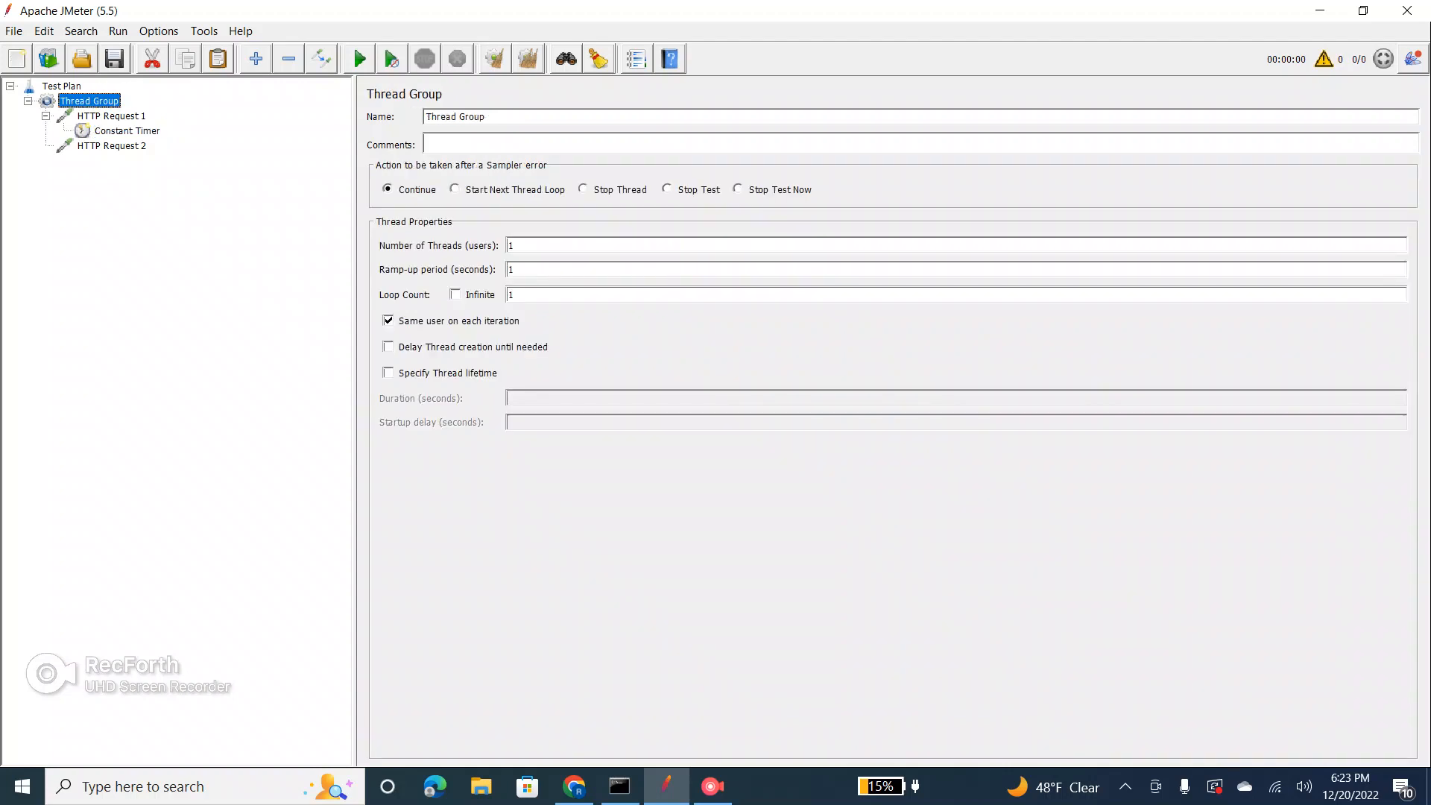
{"action": "left_click", "coordinate": [61, 86]}
{"action": "right_click", "coordinate": [61, 86]}
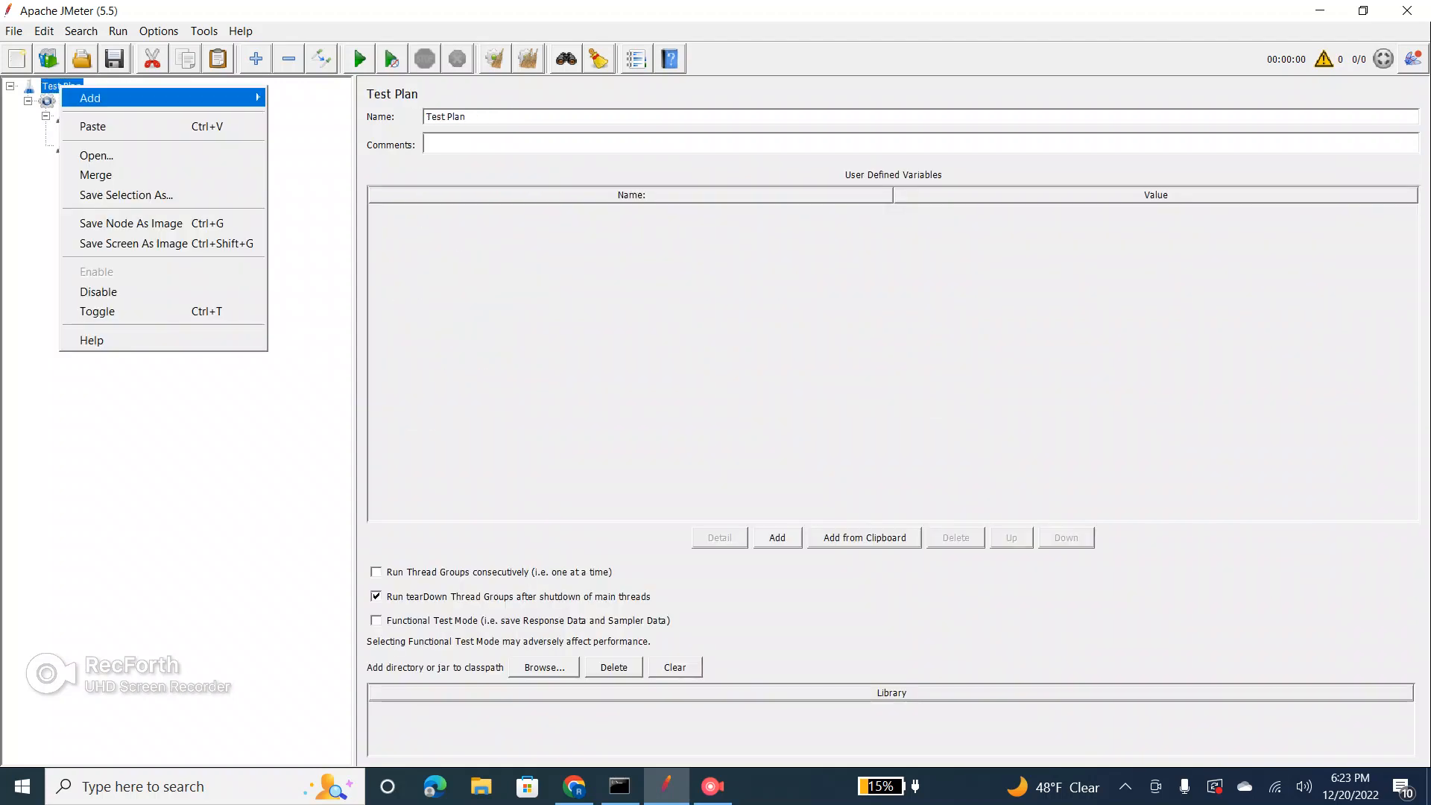
{"action": "mouse_move", "coordinate": [164, 97]}
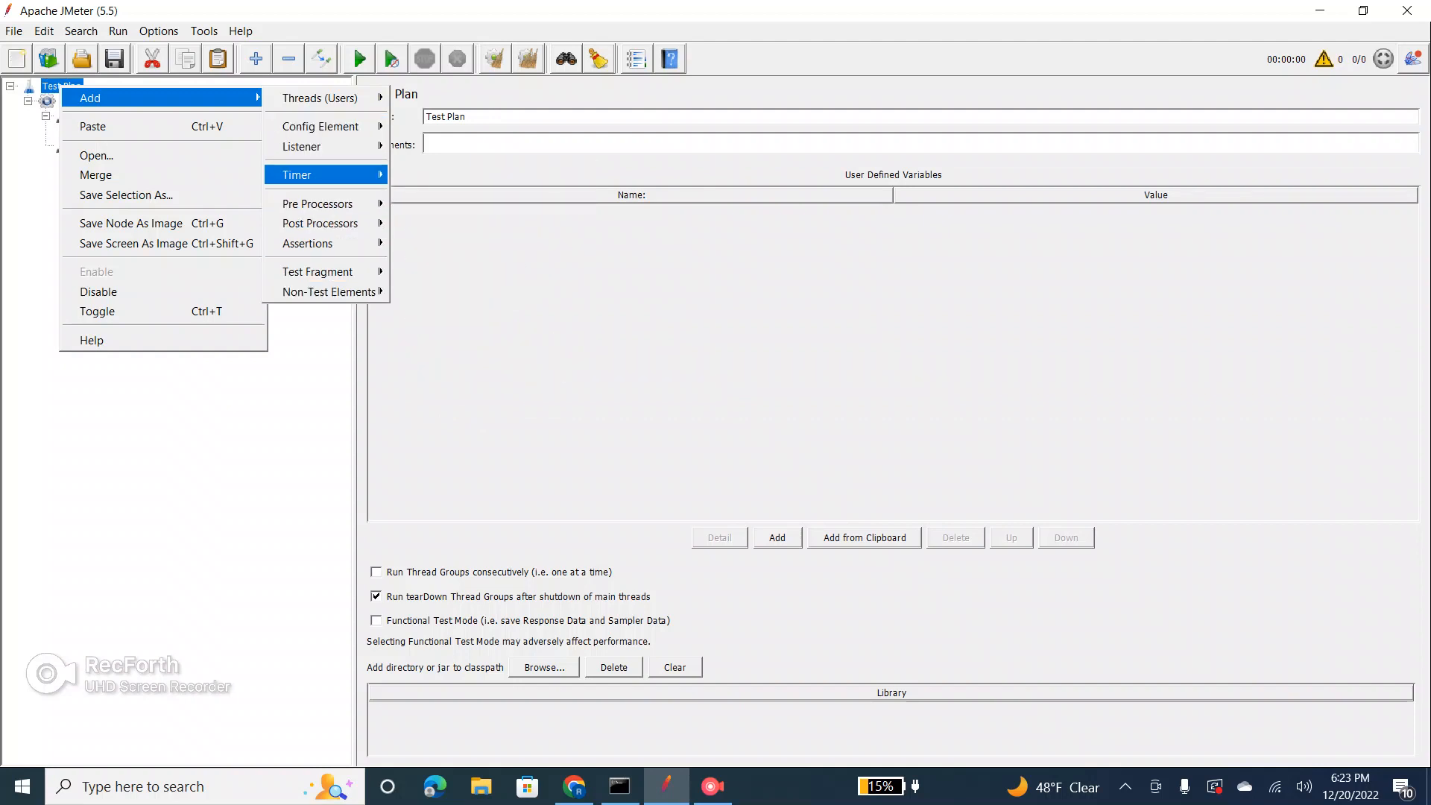
{"action": "mouse_move", "coordinate": [320, 174]}
{"action": "mouse_move", "coordinate": [320, 146]}
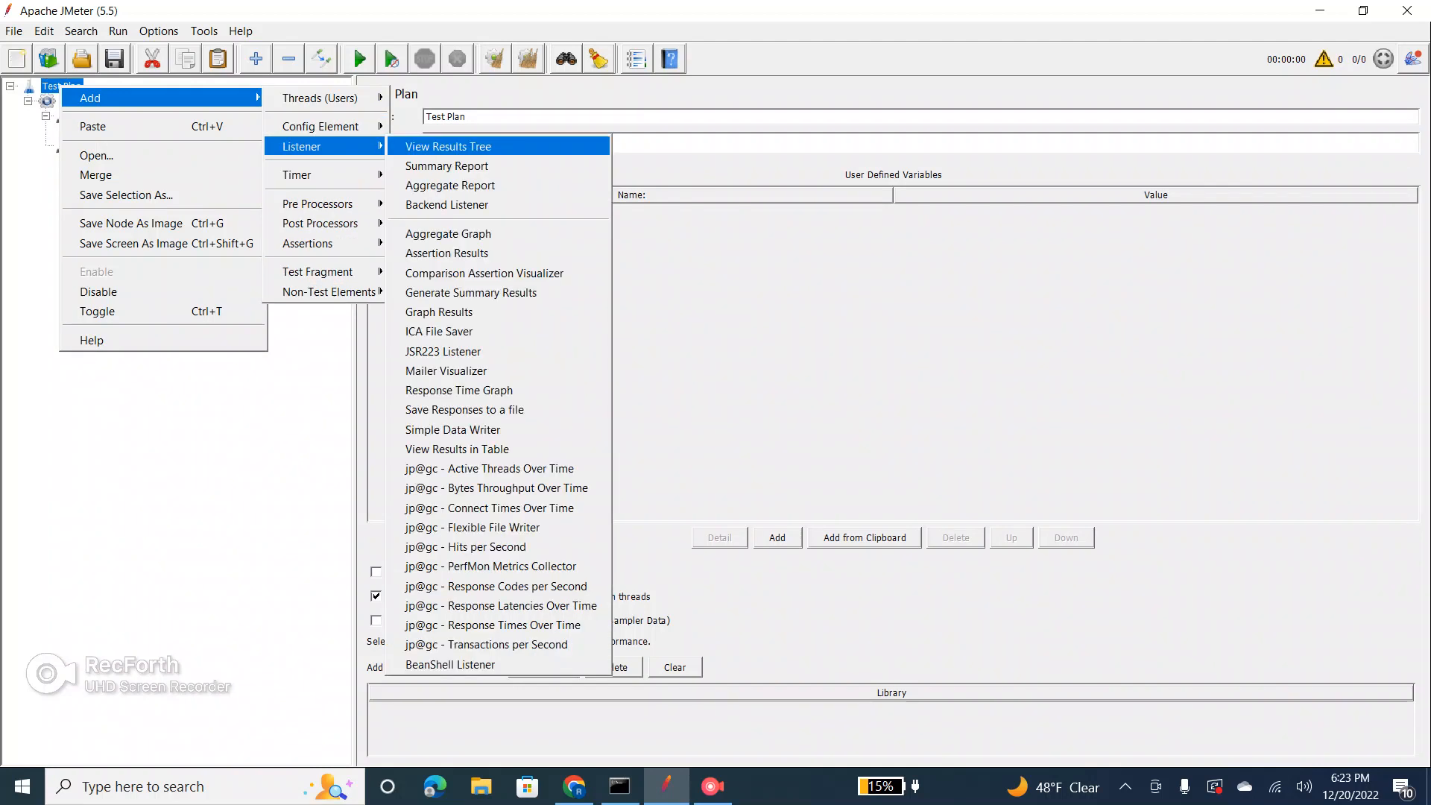
{"action": "left_click", "coordinate": [449, 147]}
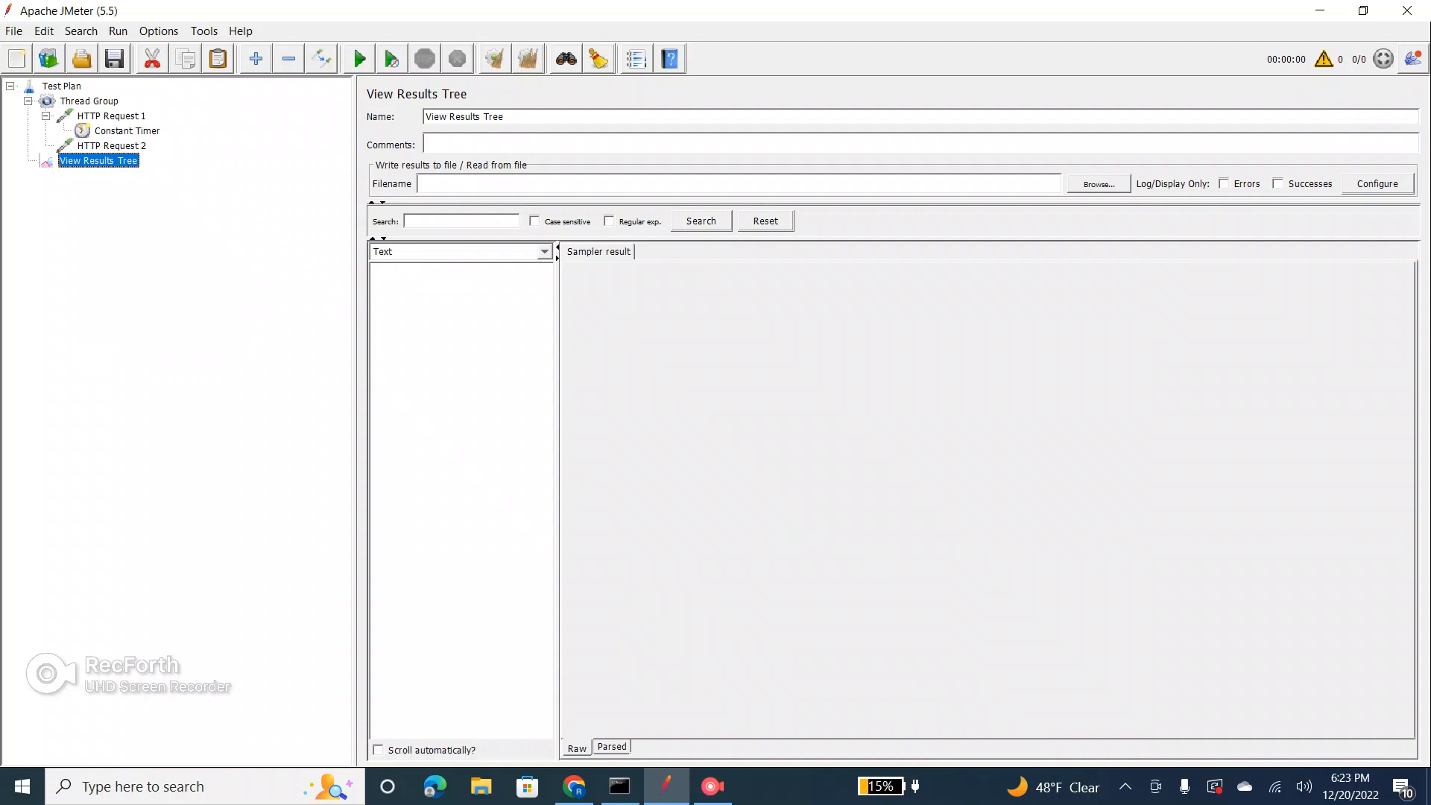
Step: Review how the Constant Timer is nested under HTTP Request 1 and check its thread delay
{"action": "left_click", "coordinate": [46, 116]}
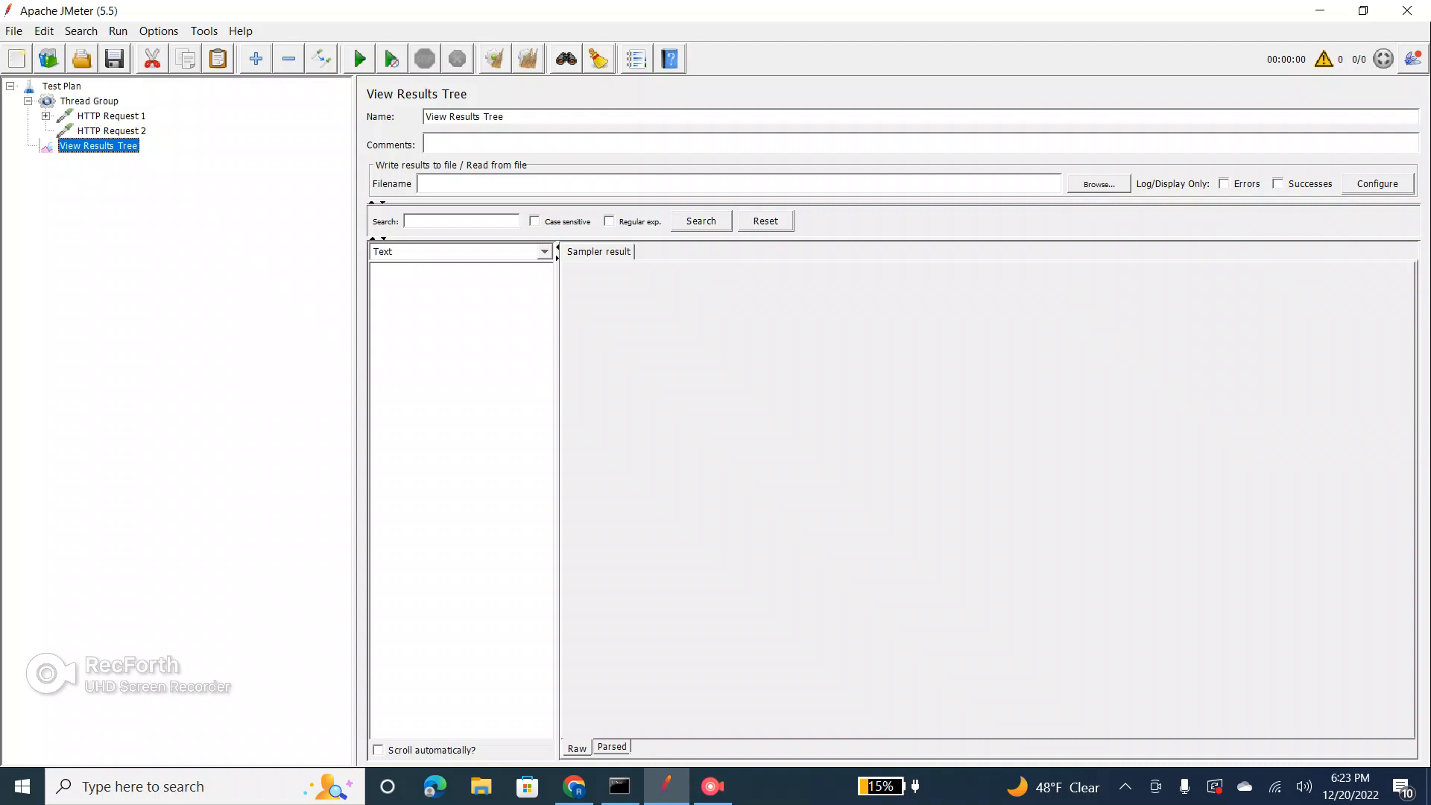
{"action": "left_click", "coordinate": [45, 116]}
{"action": "left_click", "coordinate": [127, 132]}
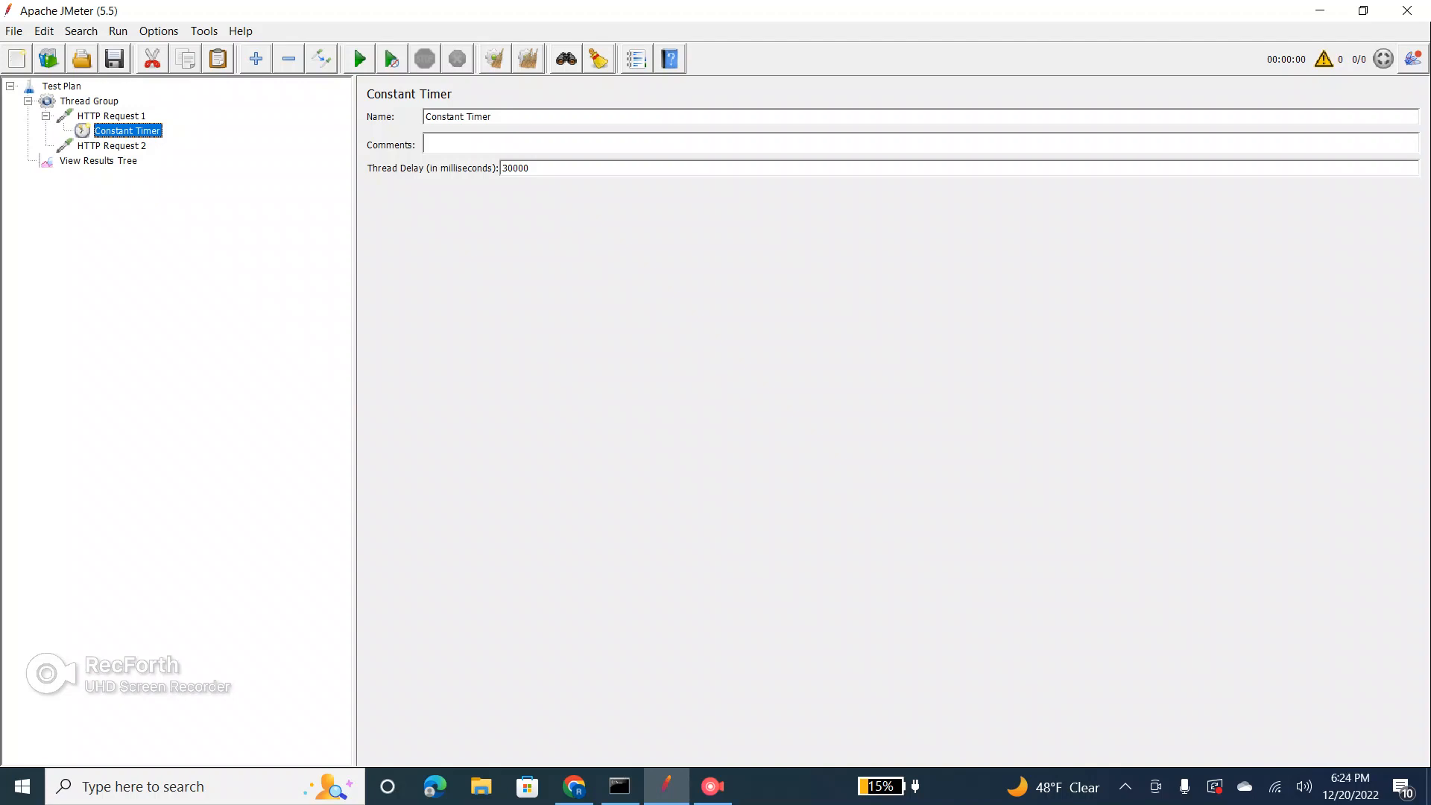
{"action": "left_click", "coordinate": [46, 116]}
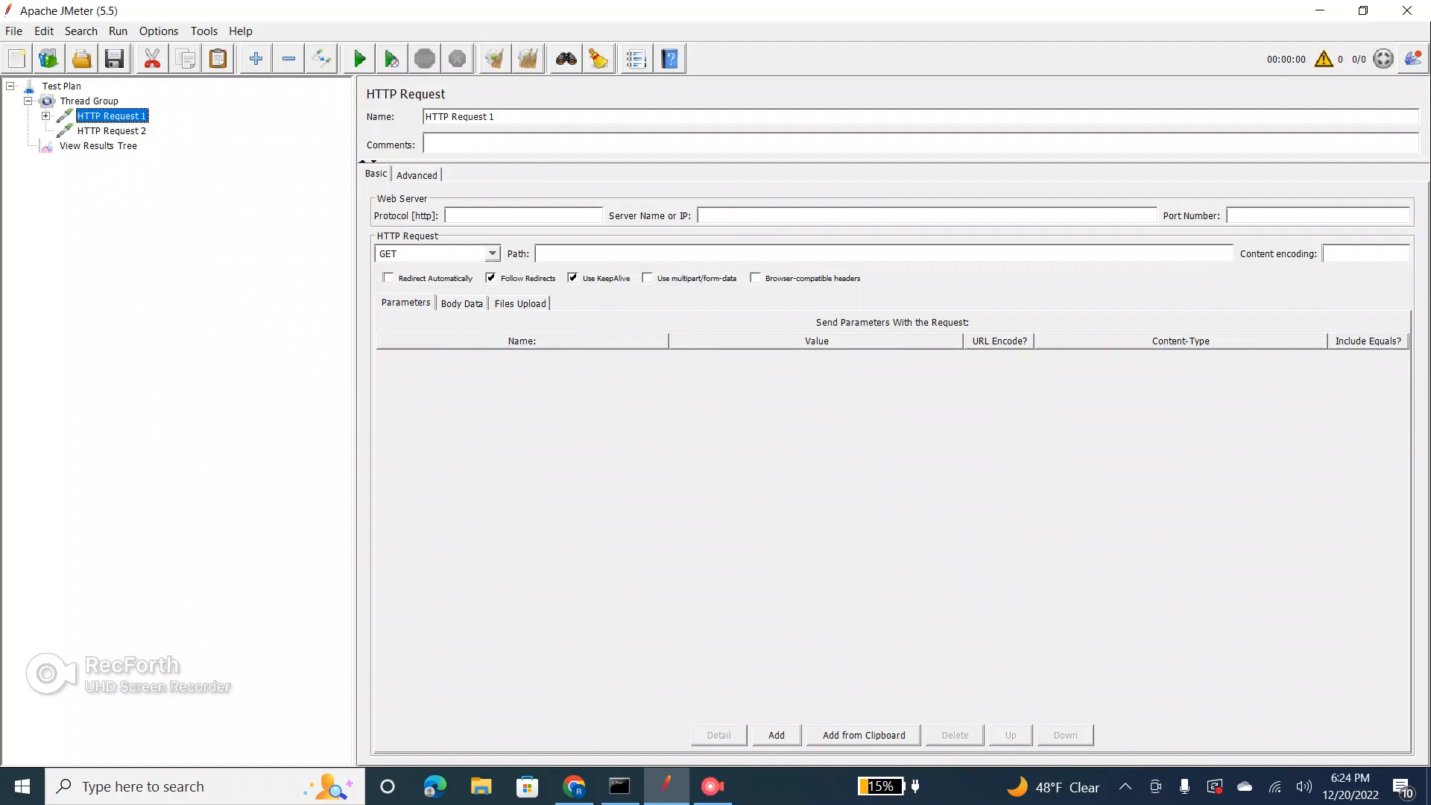
{"action": "left_click", "coordinate": [46, 117]}
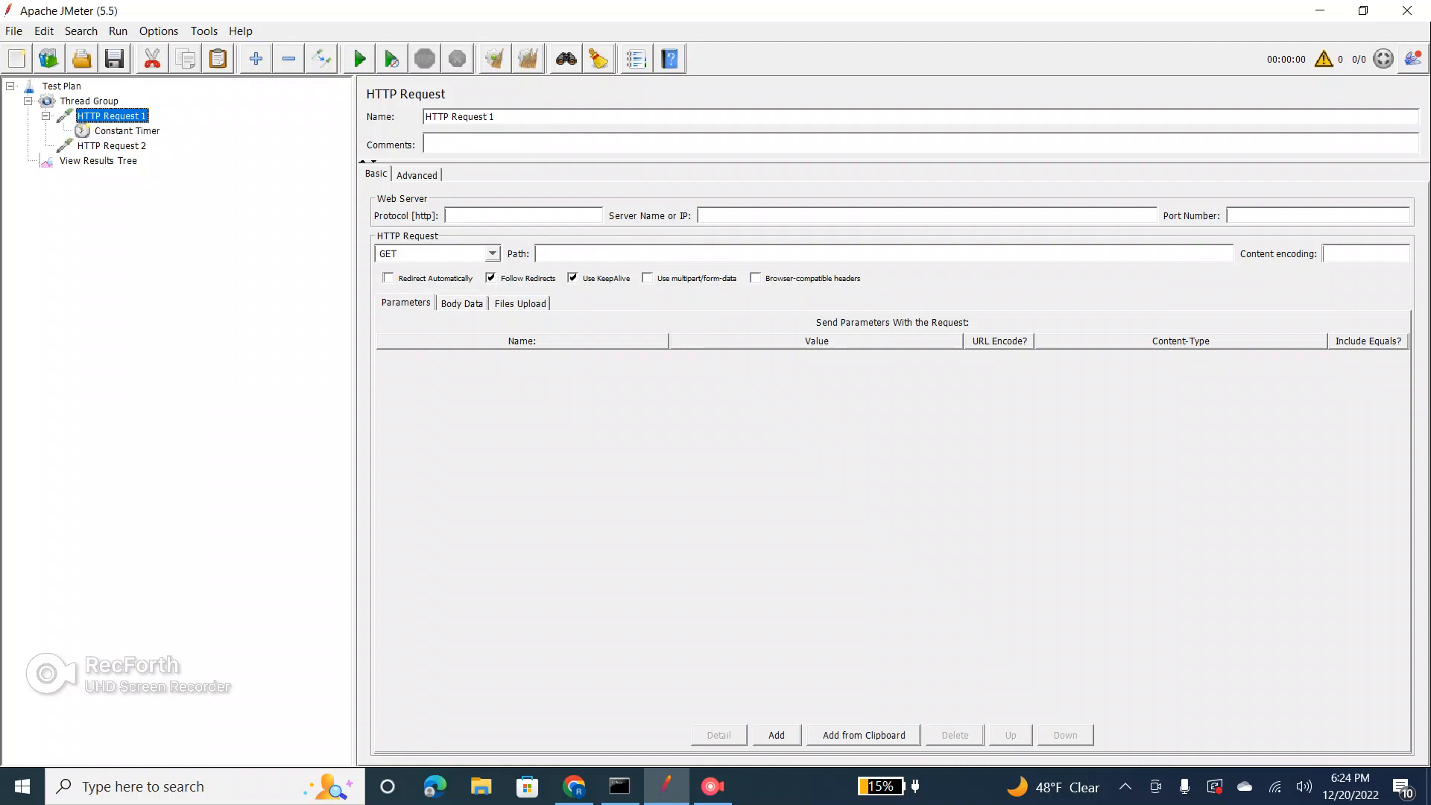
{"action": "left_click", "coordinate": [126, 131]}
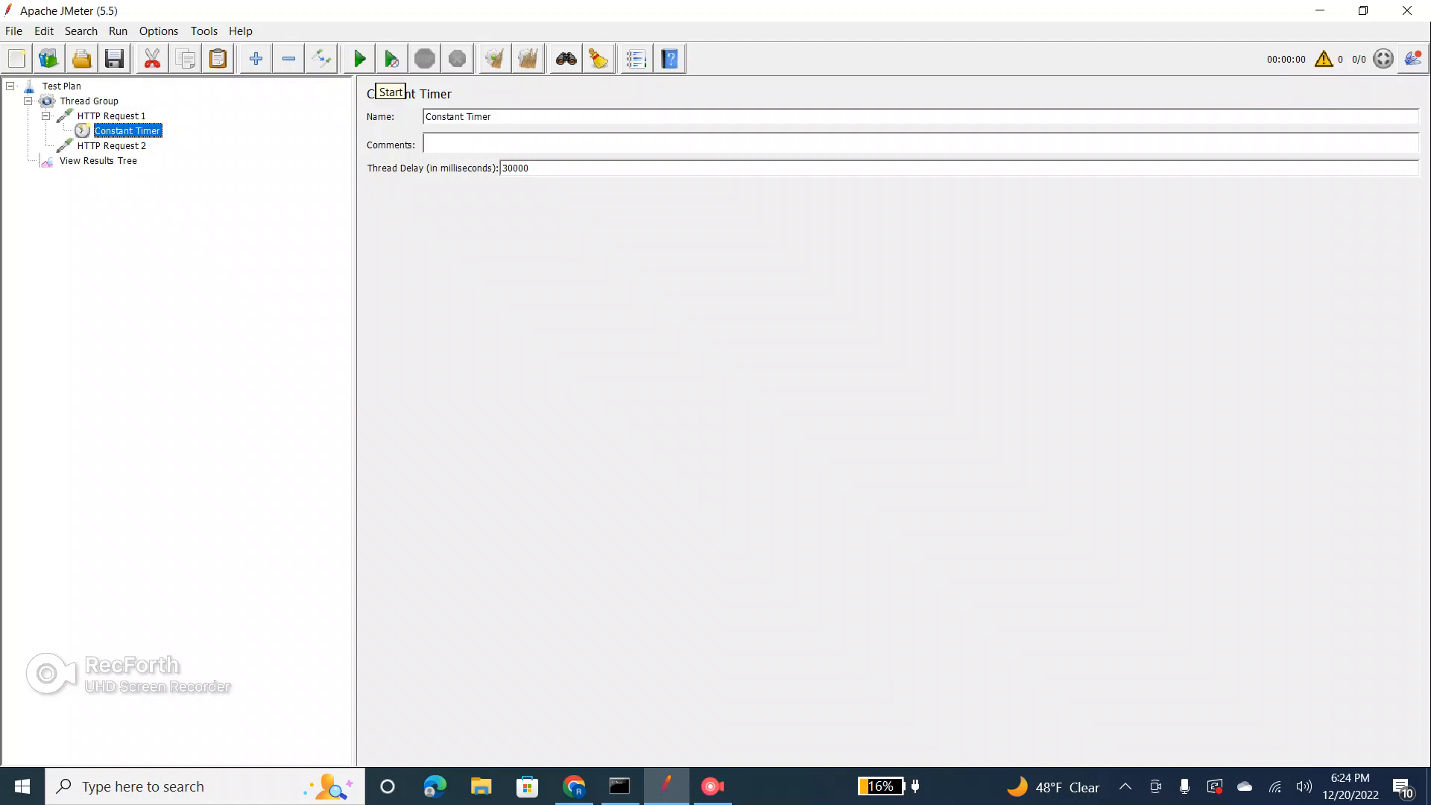
Step: Run the test, saving the plan first under the file name timers, and display the View Results Tree results
{"action": "left_click", "coordinate": [359, 59]}
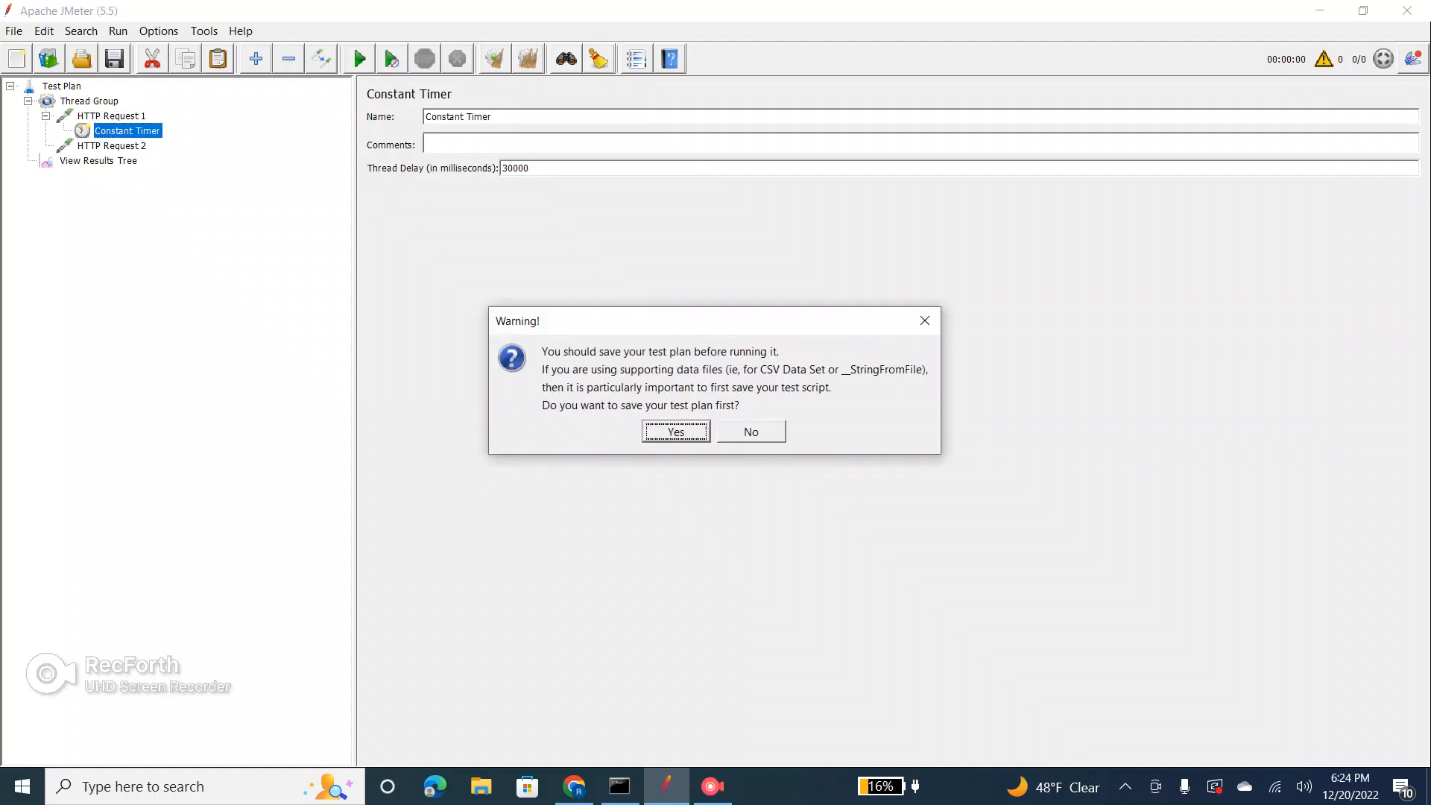
{"action": "key", "text": "Return"}
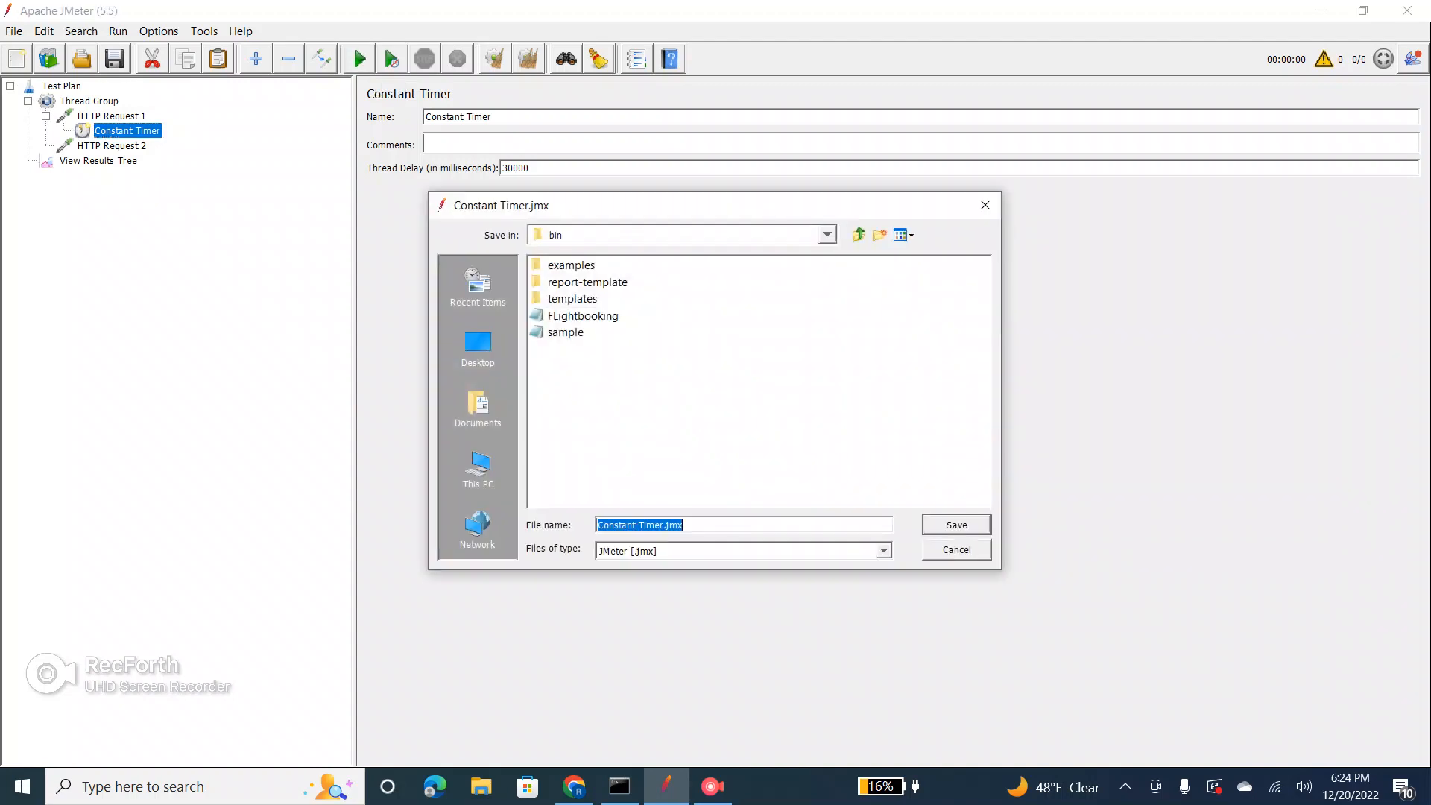
{"action": "type", "text": "timers"}
{"action": "left_click", "coordinate": [956, 525]}
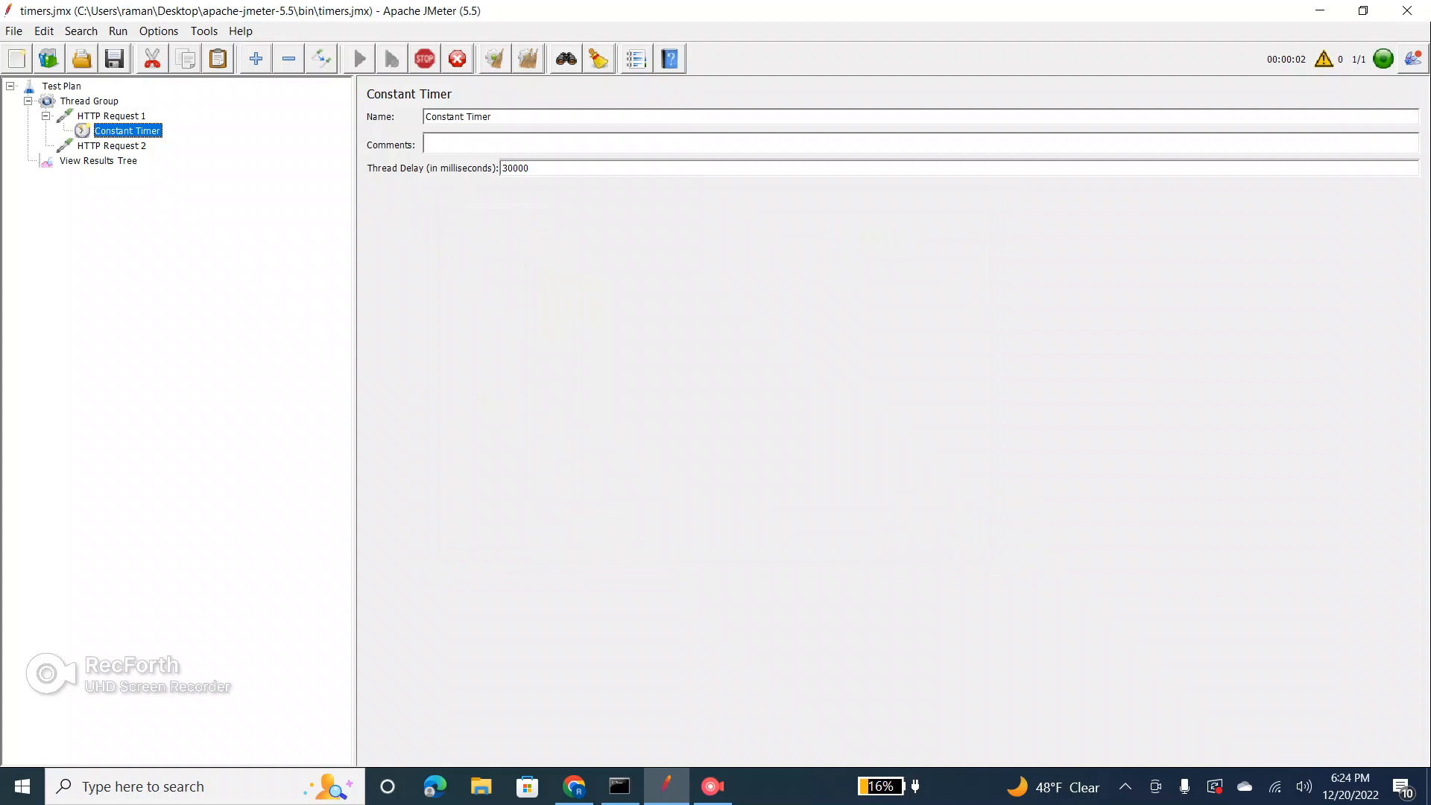
{"action": "left_click", "coordinate": [99, 161]}
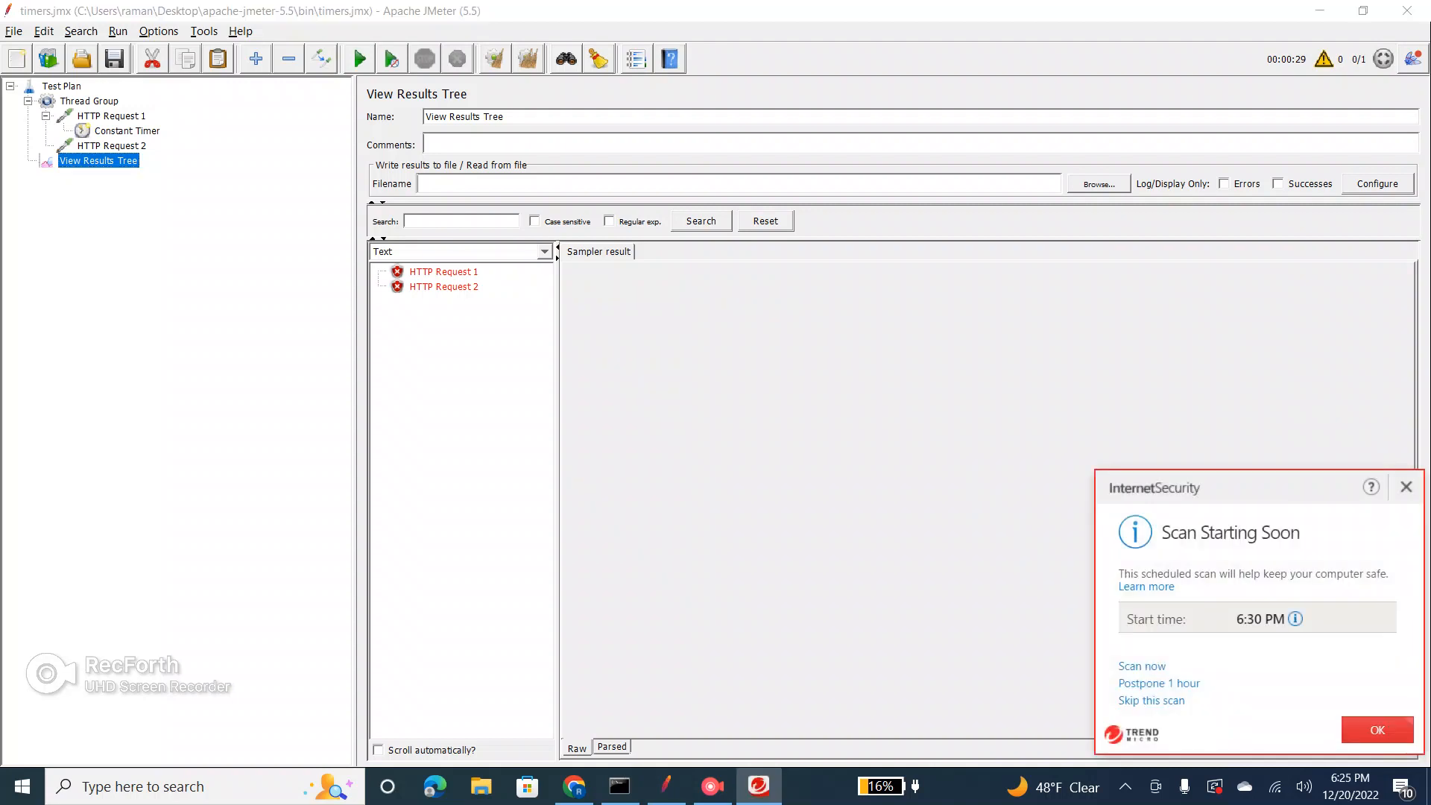
Step: Dismiss the scan notification, compare the sampler results of HTTP Request 1 and 2, and check the Constant Timer's thread delay
{"action": "left_click", "coordinate": [1406, 487]}
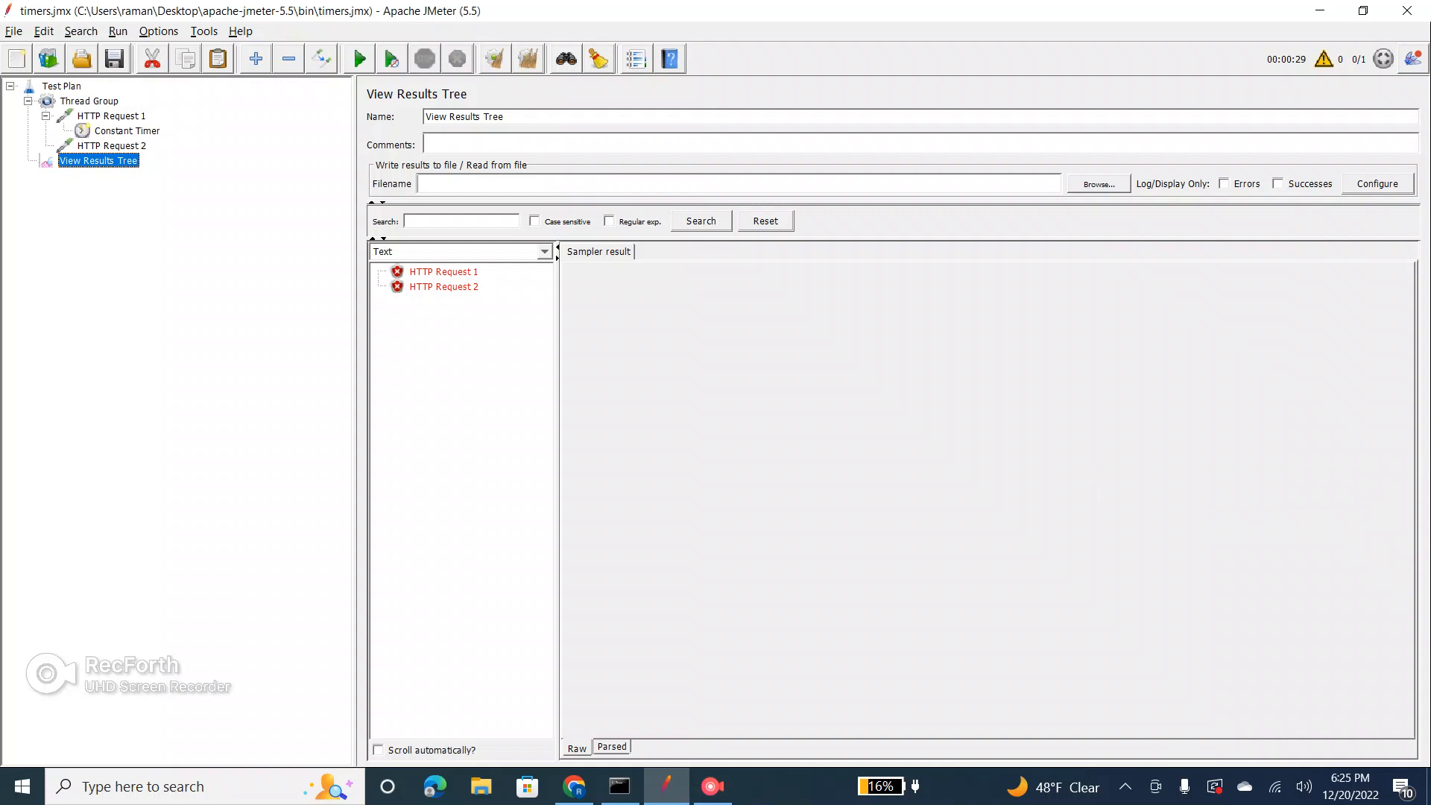
{"action": "left_click", "coordinate": [445, 272]}
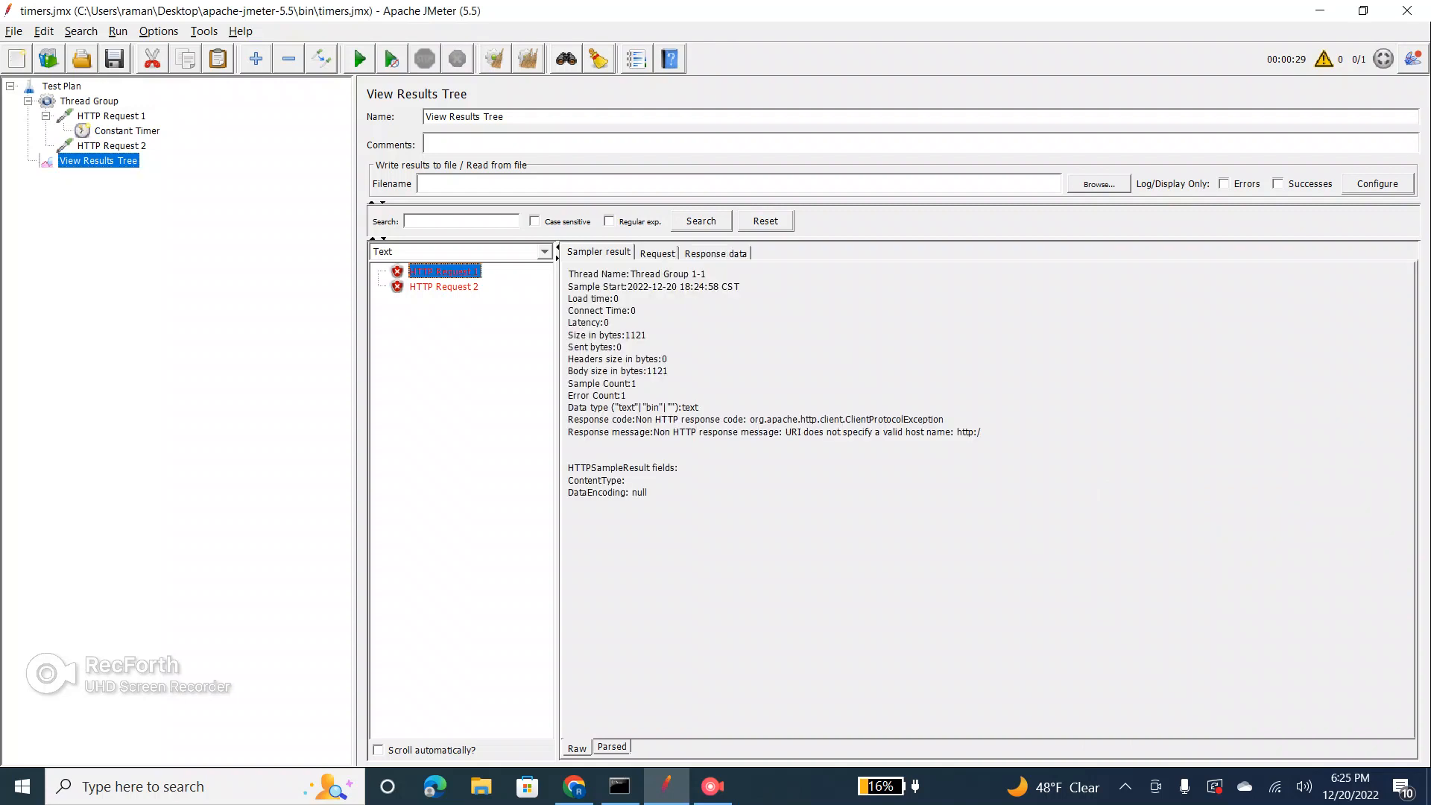
{"action": "left_click", "coordinate": [445, 287]}
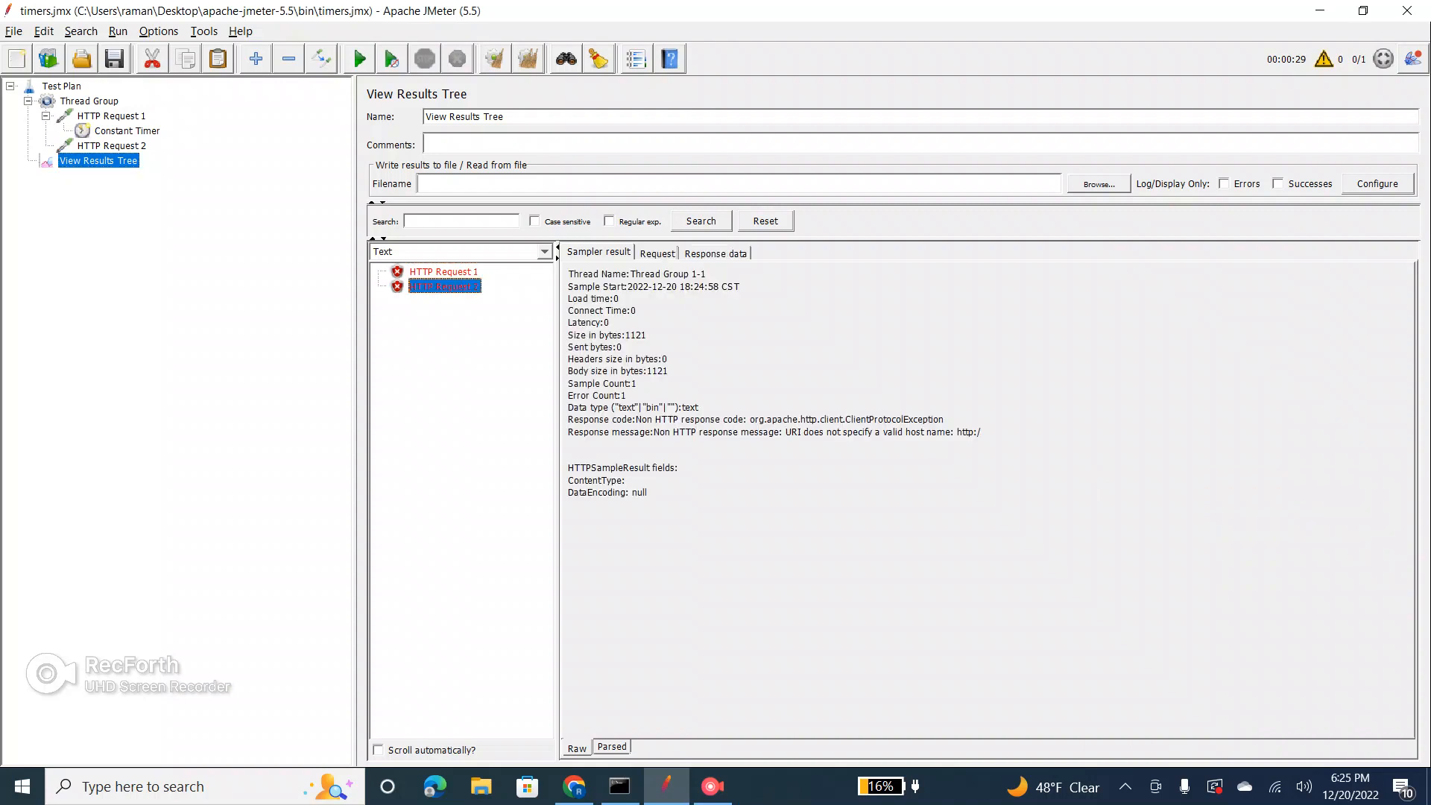
{"action": "left_click", "coordinate": [444, 272]}
{"action": "left_click", "coordinate": [128, 131]}
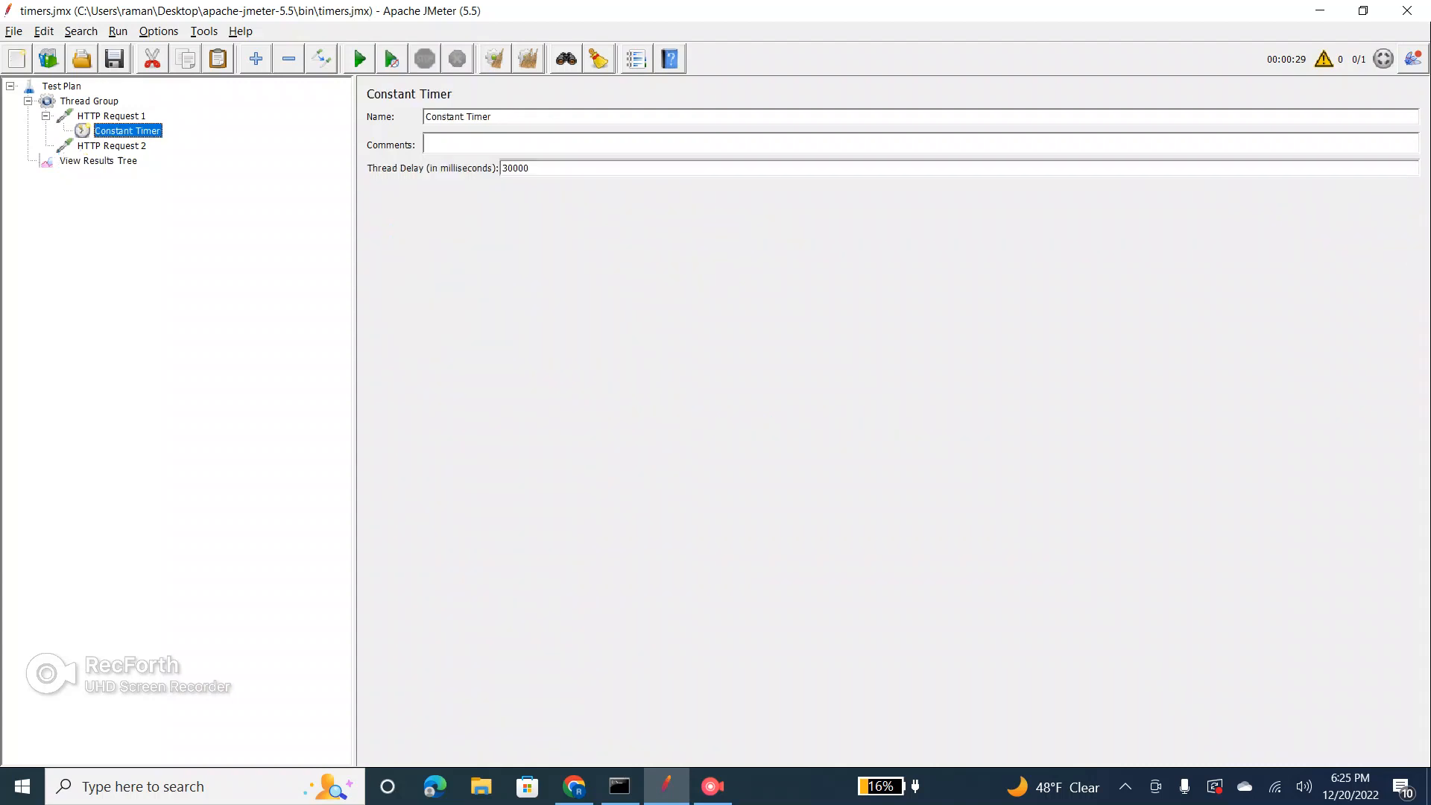
{"action": "double_click", "coordinate": [515, 169]}
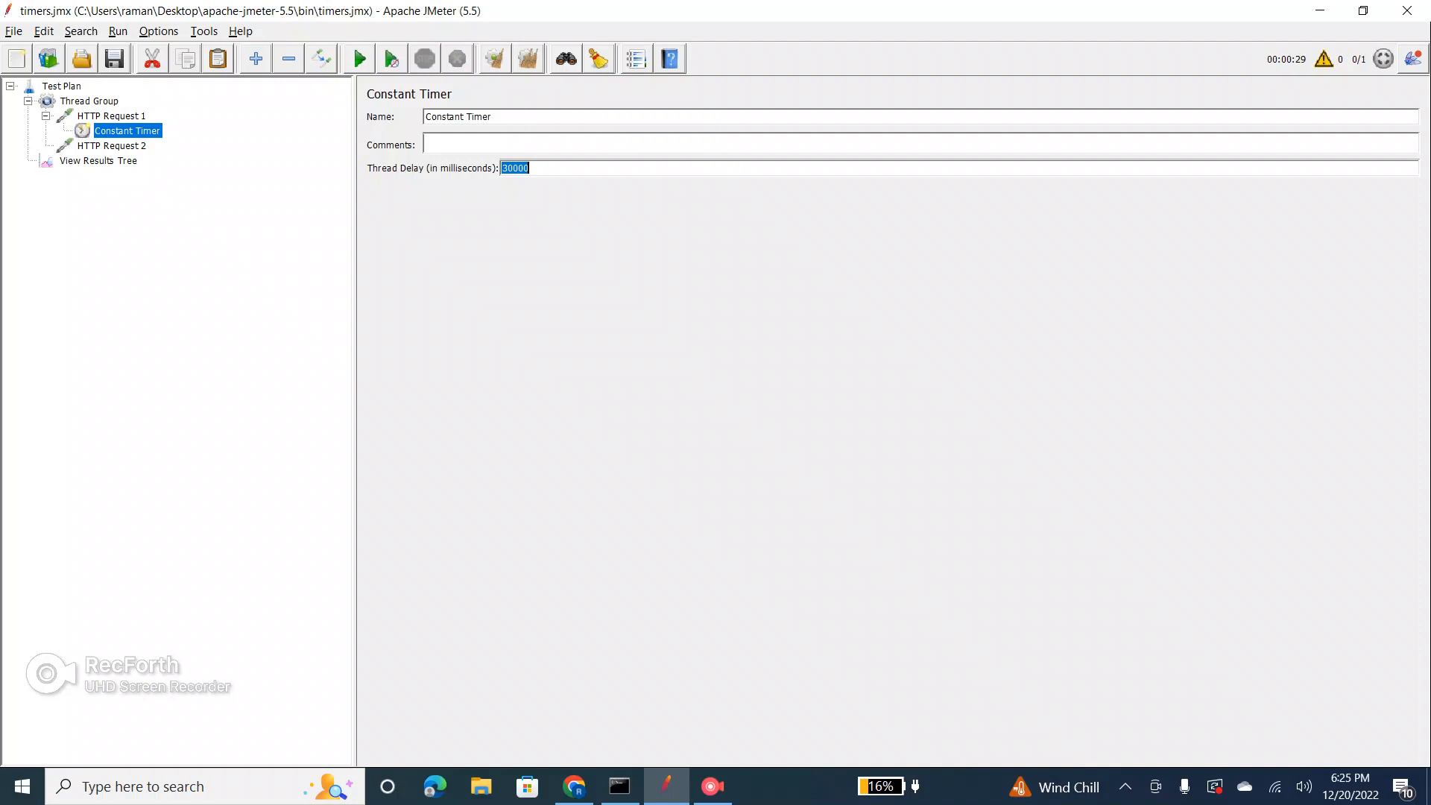
Step: Copy the Constant Timer from HTTP Request 1 and paste it under HTTP Request 2
{"action": "left_click", "coordinate": [111, 146]}
{"action": "left_click", "coordinate": [126, 132]}
{"action": "right_click", "coordinate": [120, 131]}
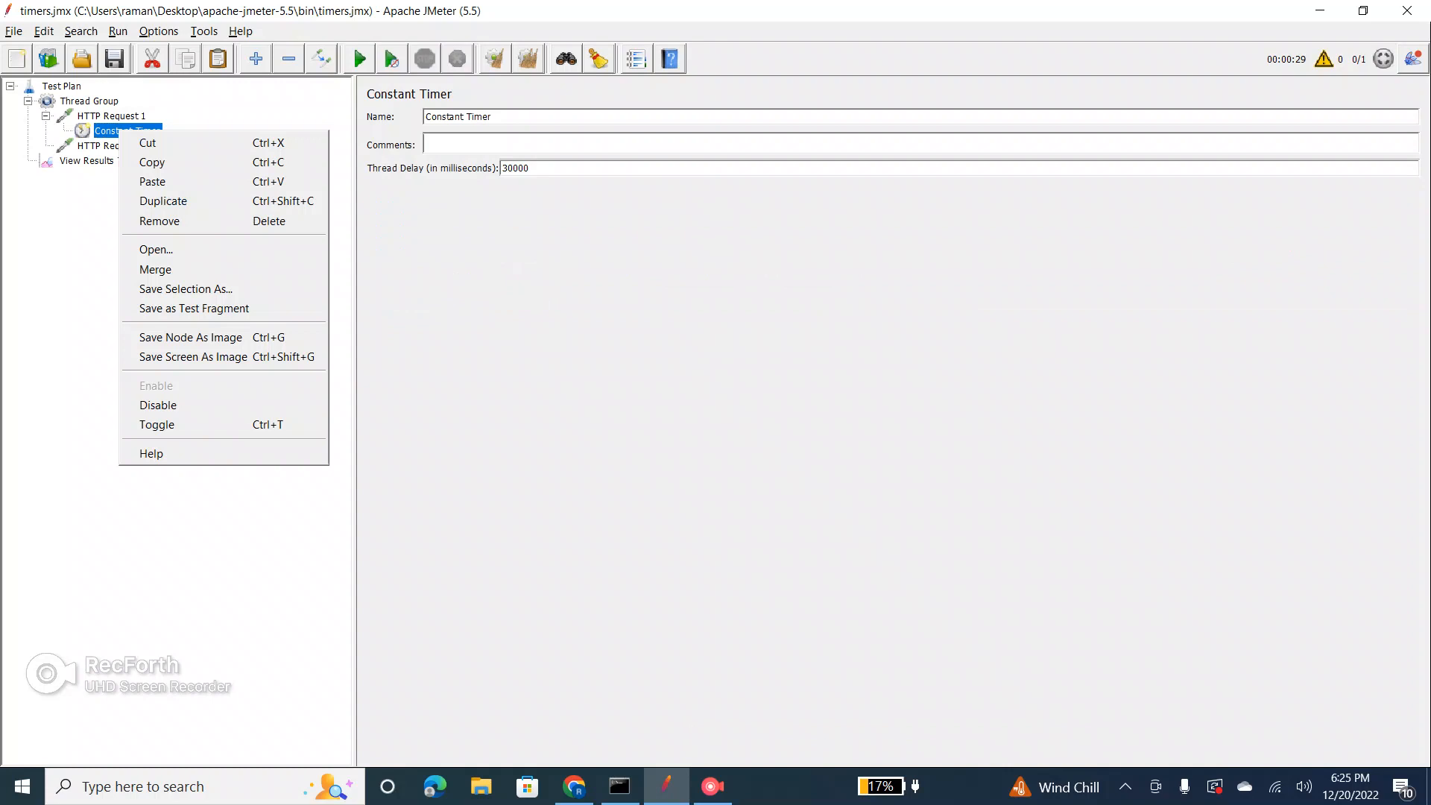
{"action": "left_click", "coordinate": [153, 161]}
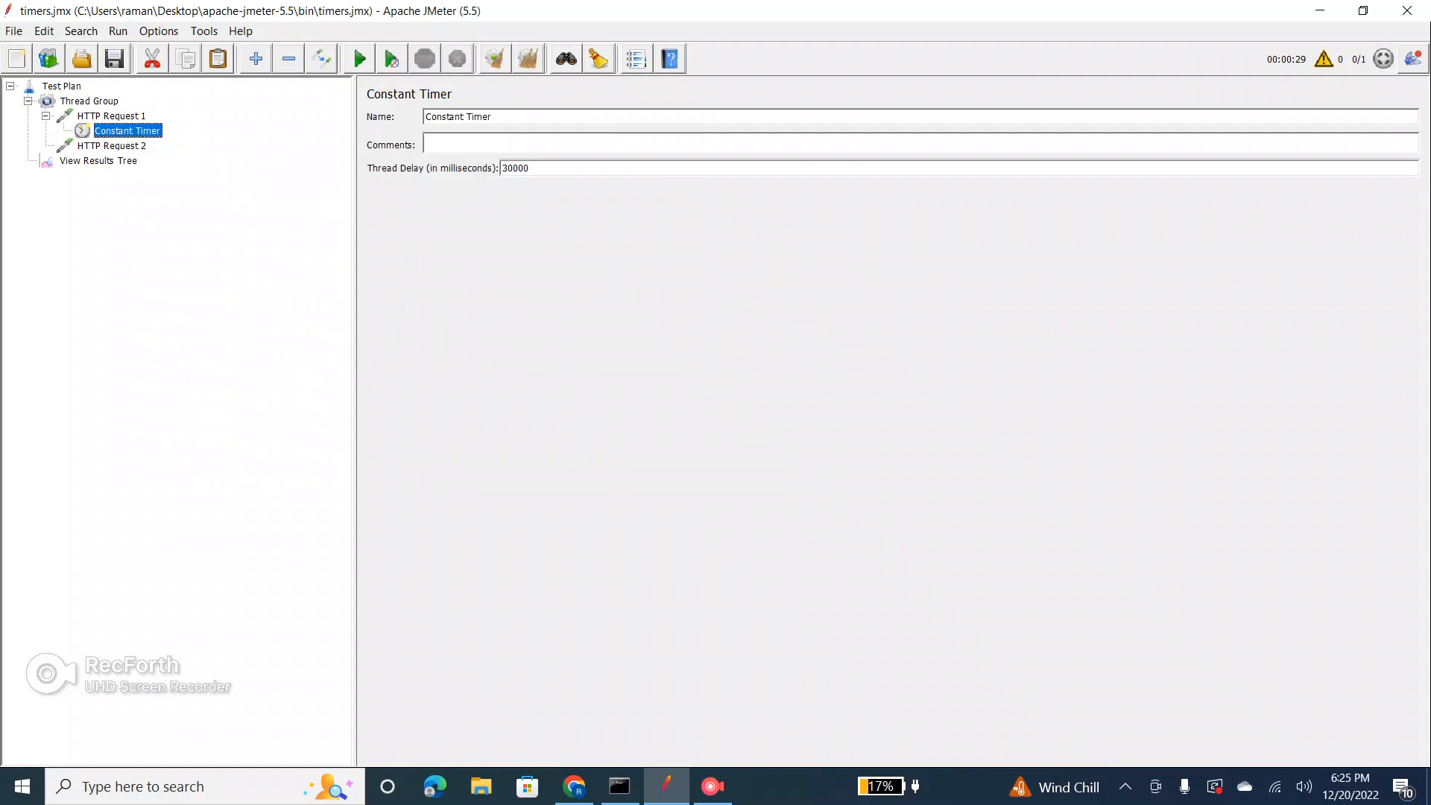
{"action": "left_click", "coordinate": [111, 145]}
{"action": "right_click", "coordinate": [115, 147]}
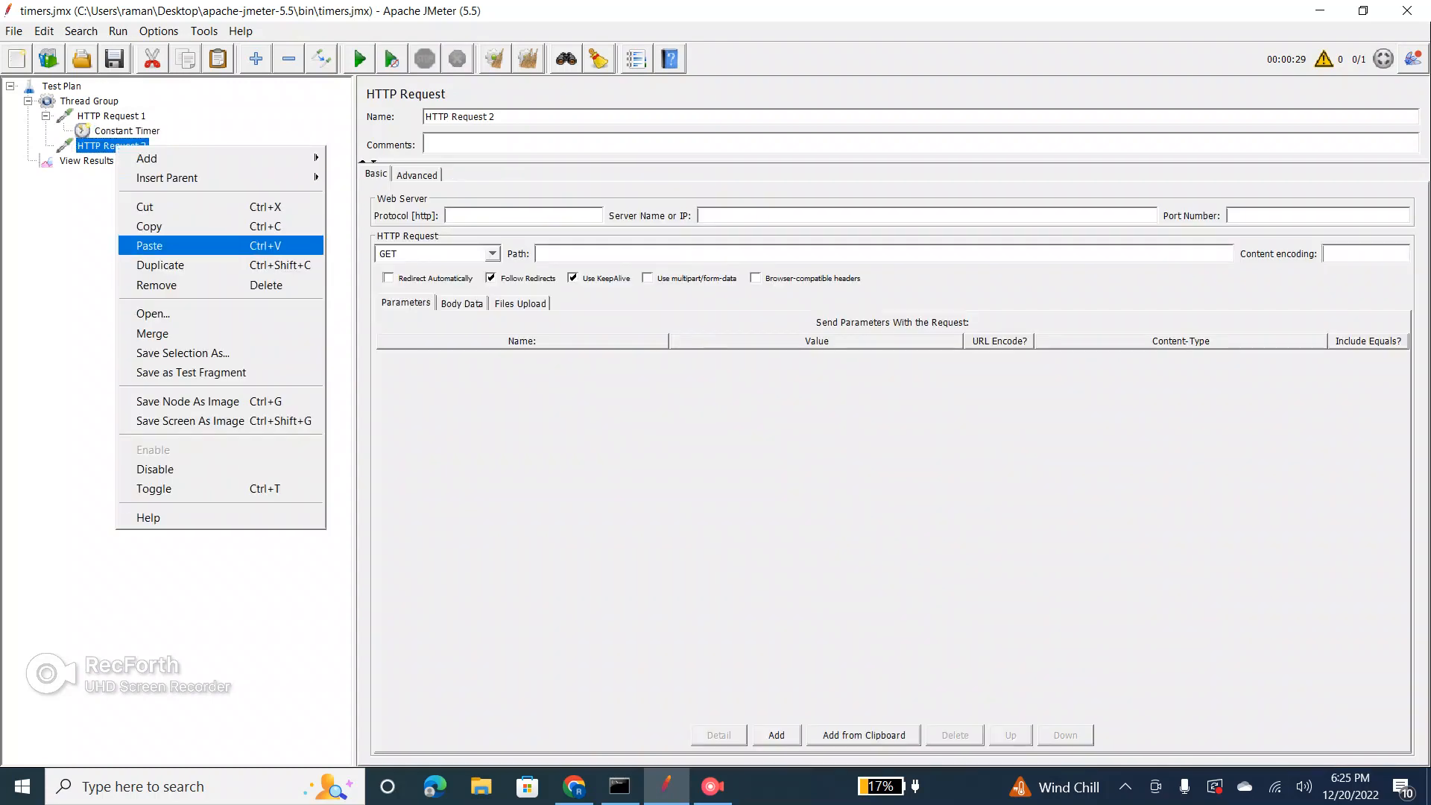
{"action": "left_click", "coordinate": [149, 245]}
{"action": "left_click", "coordinate": [46, 146]}
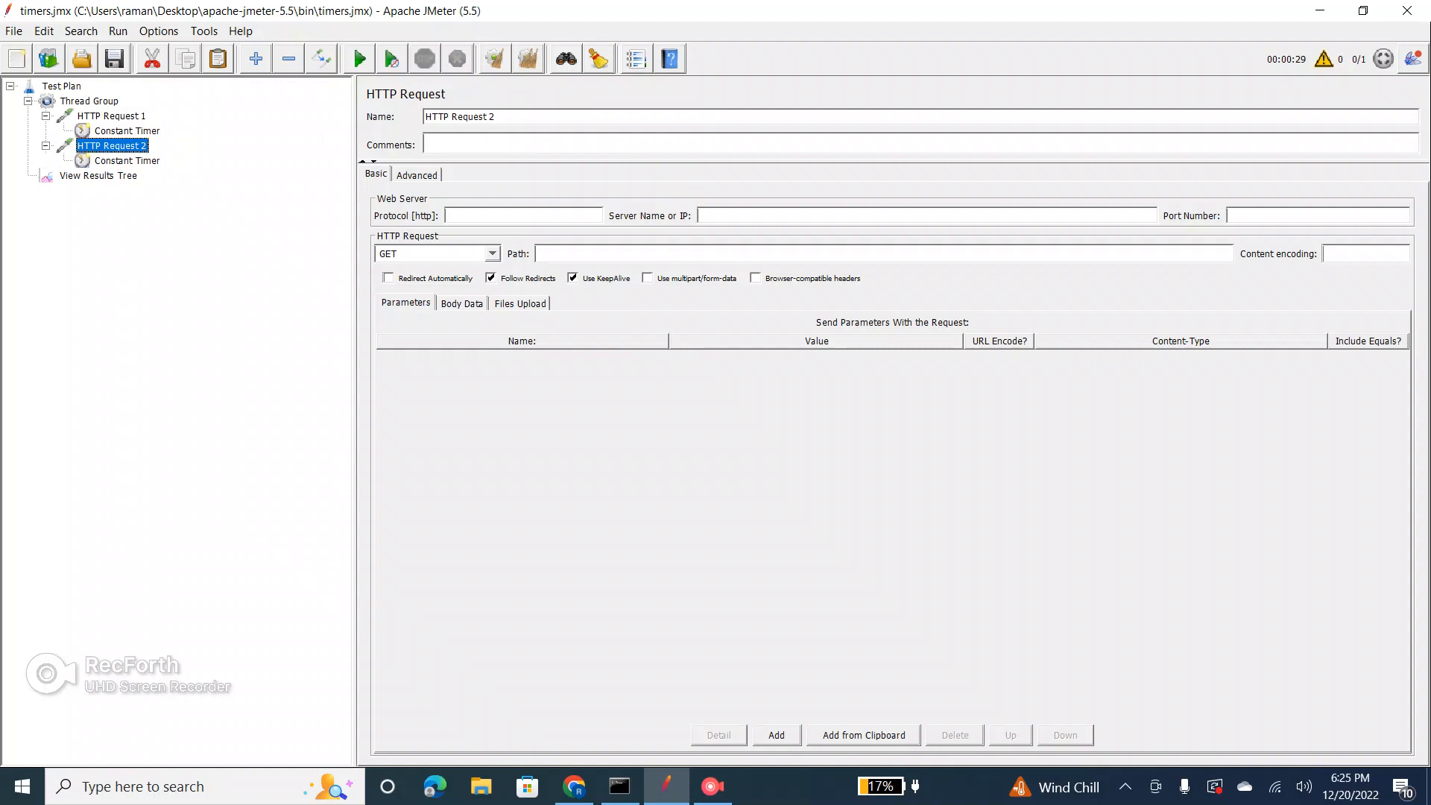
Step: Check that each HTTP request contains its own Constant Timer and compare the copied timer's settings with the original
{"action": "left_click", "coordinate": [127, 161]}
{"action": "left_click", "coordinate": [46, 116]}
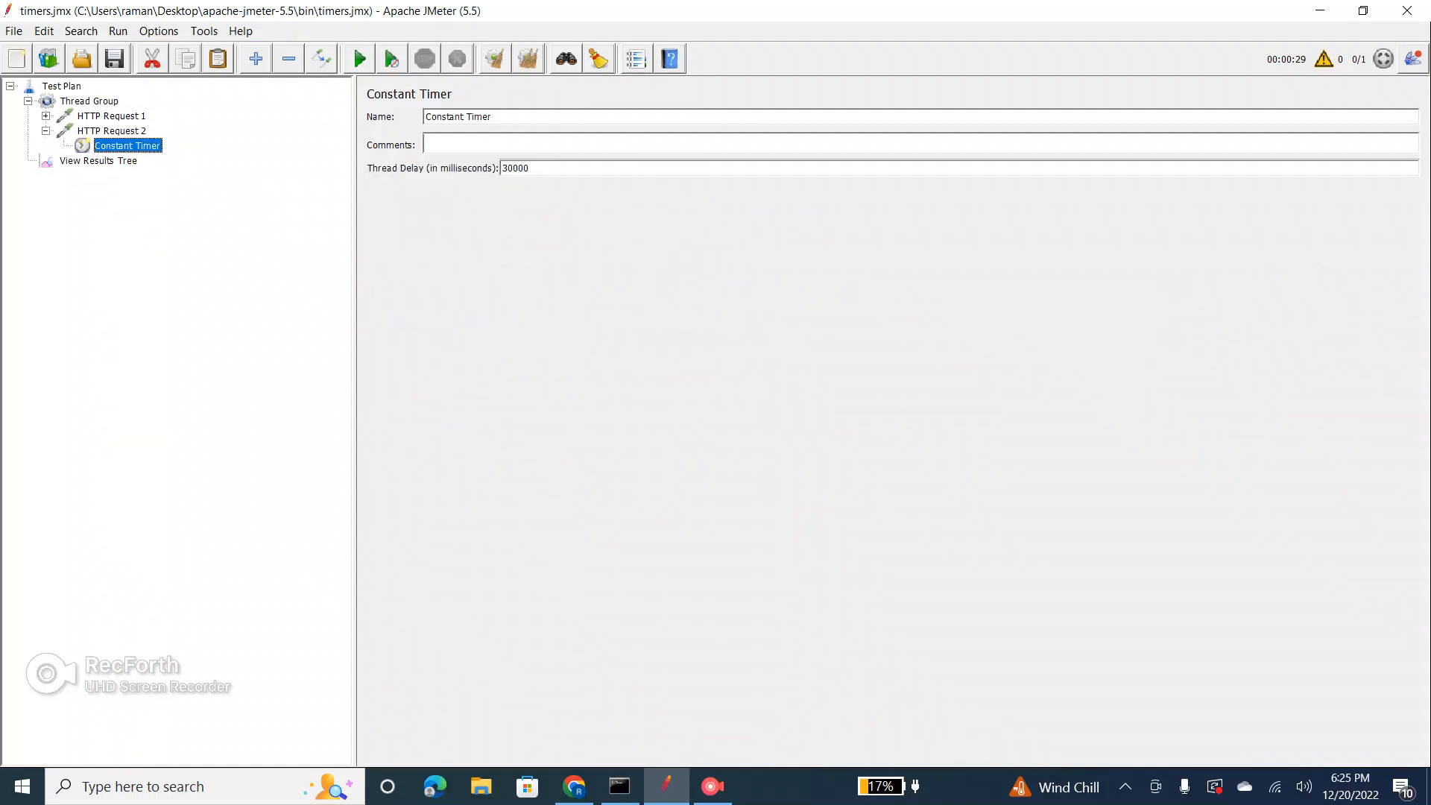
{"action": "left_click", "coordinate": [46, 131]}
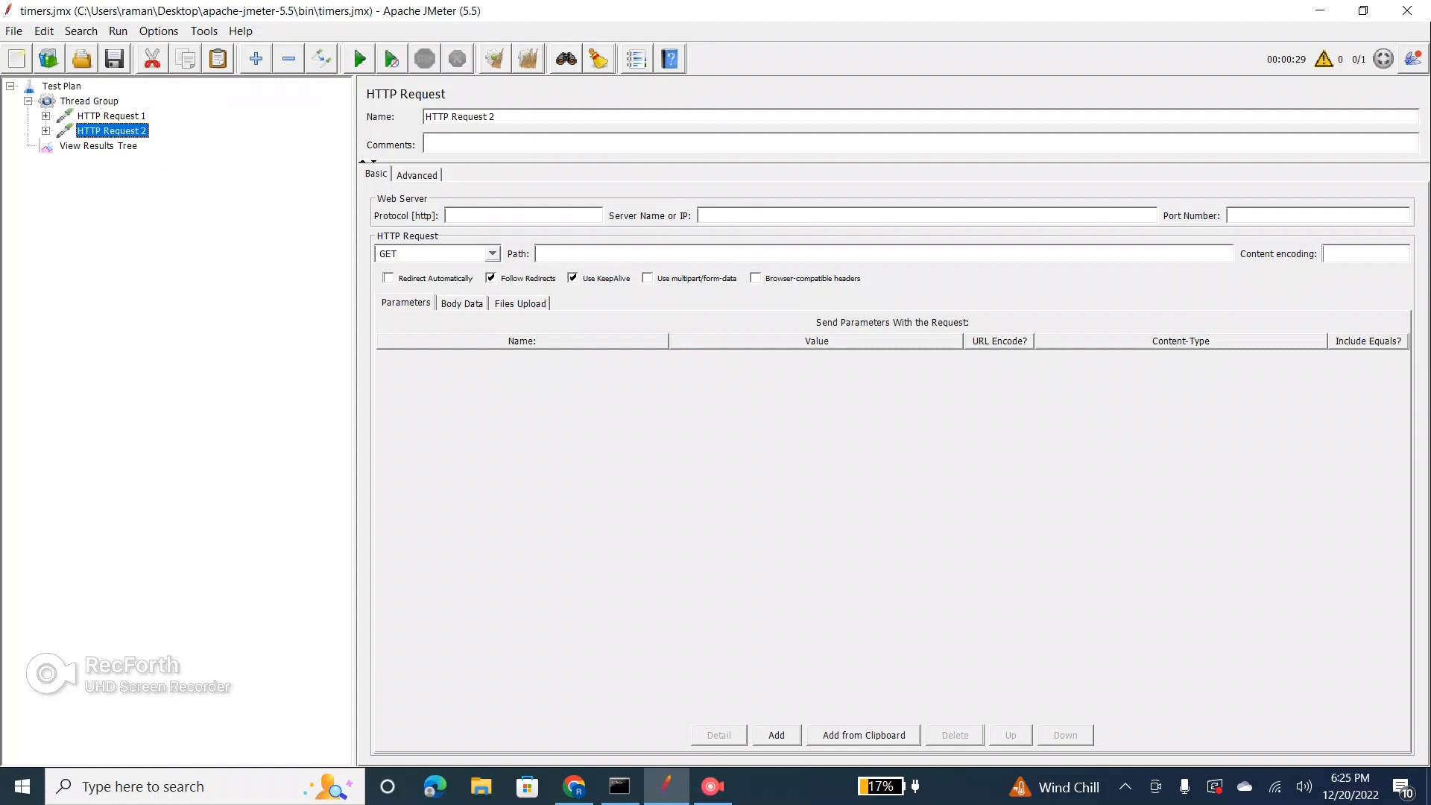
{"action": "left_click", "coordinate": [47, 116]}
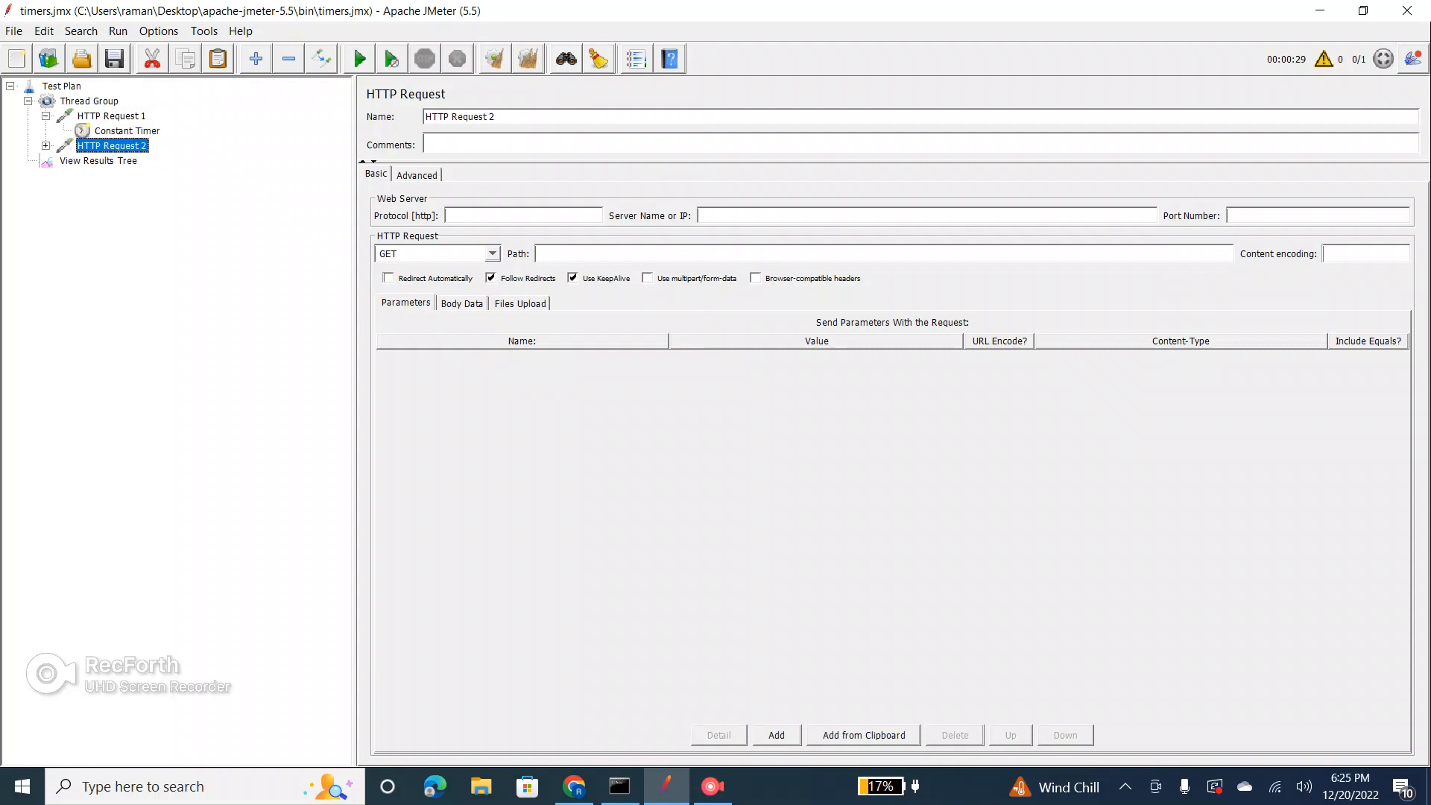
{"action": "left_click", "coordinate": [46, 146]}
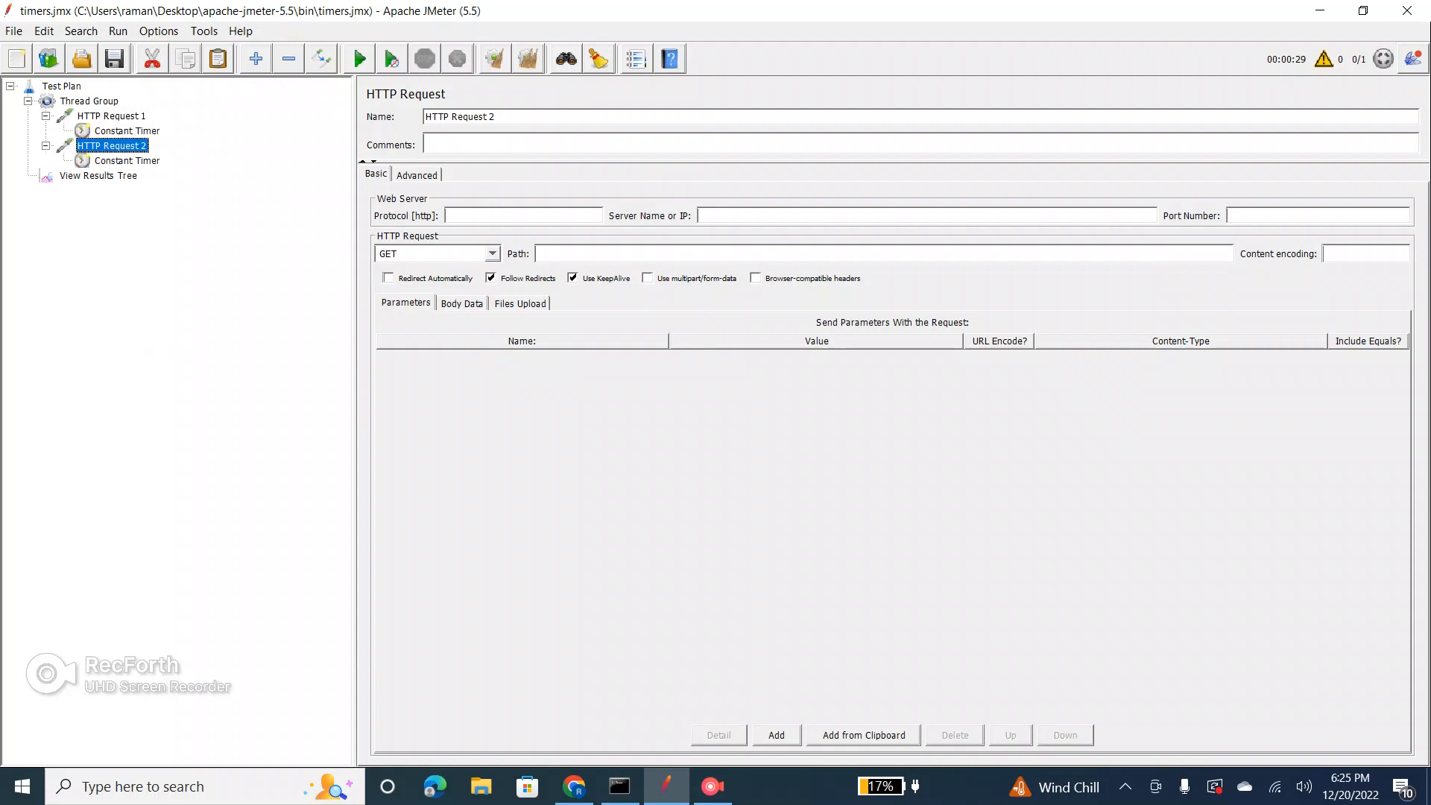
{"action": "left_click", "coordinate": [127, 161]}
{"action": "left_click", "coordinate": [127, 131]}
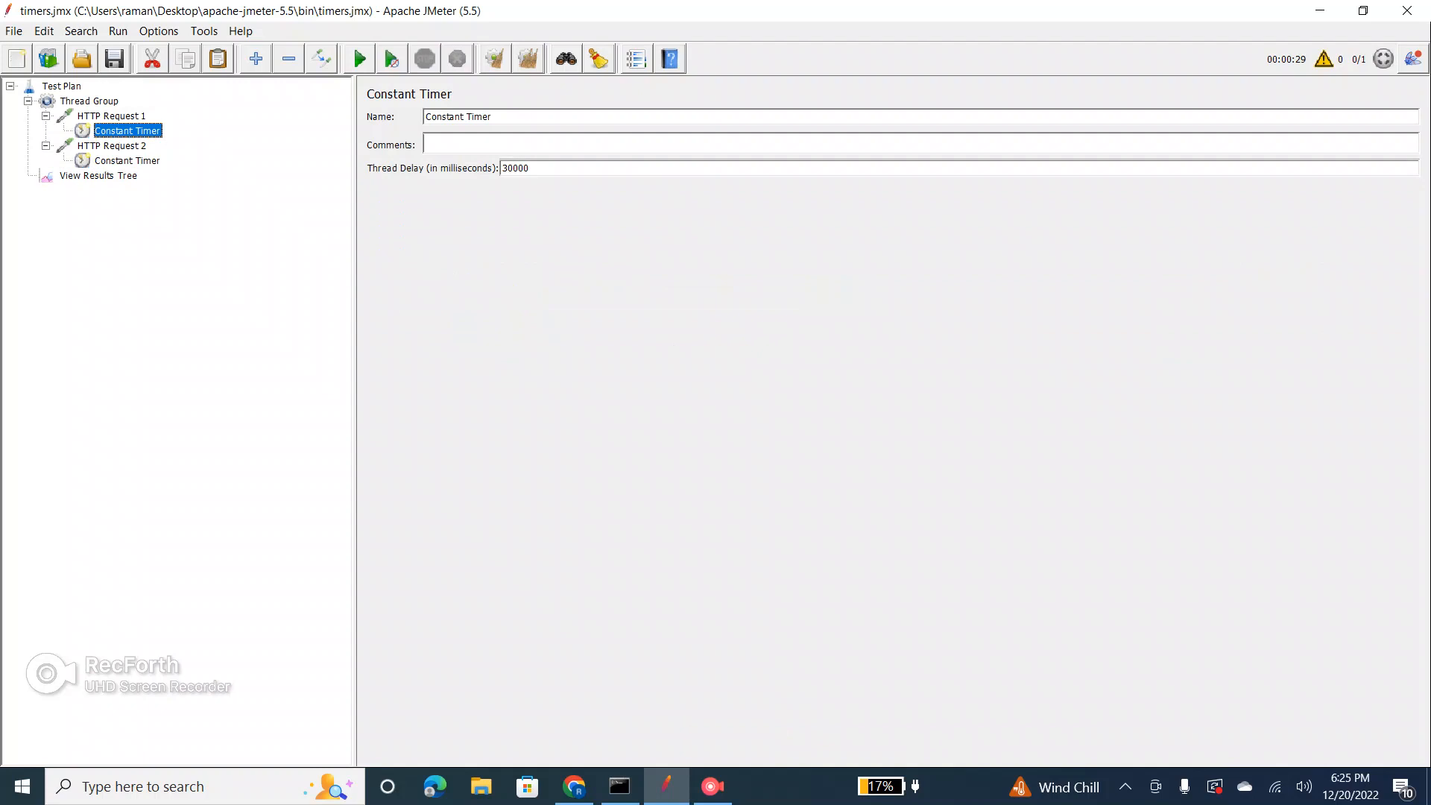
Step: Trace the execution order of the two HTTP requests, examining the thread delay of the Constant Timer under each one
{"action": "left_click", "coordinate": [112, 116]}
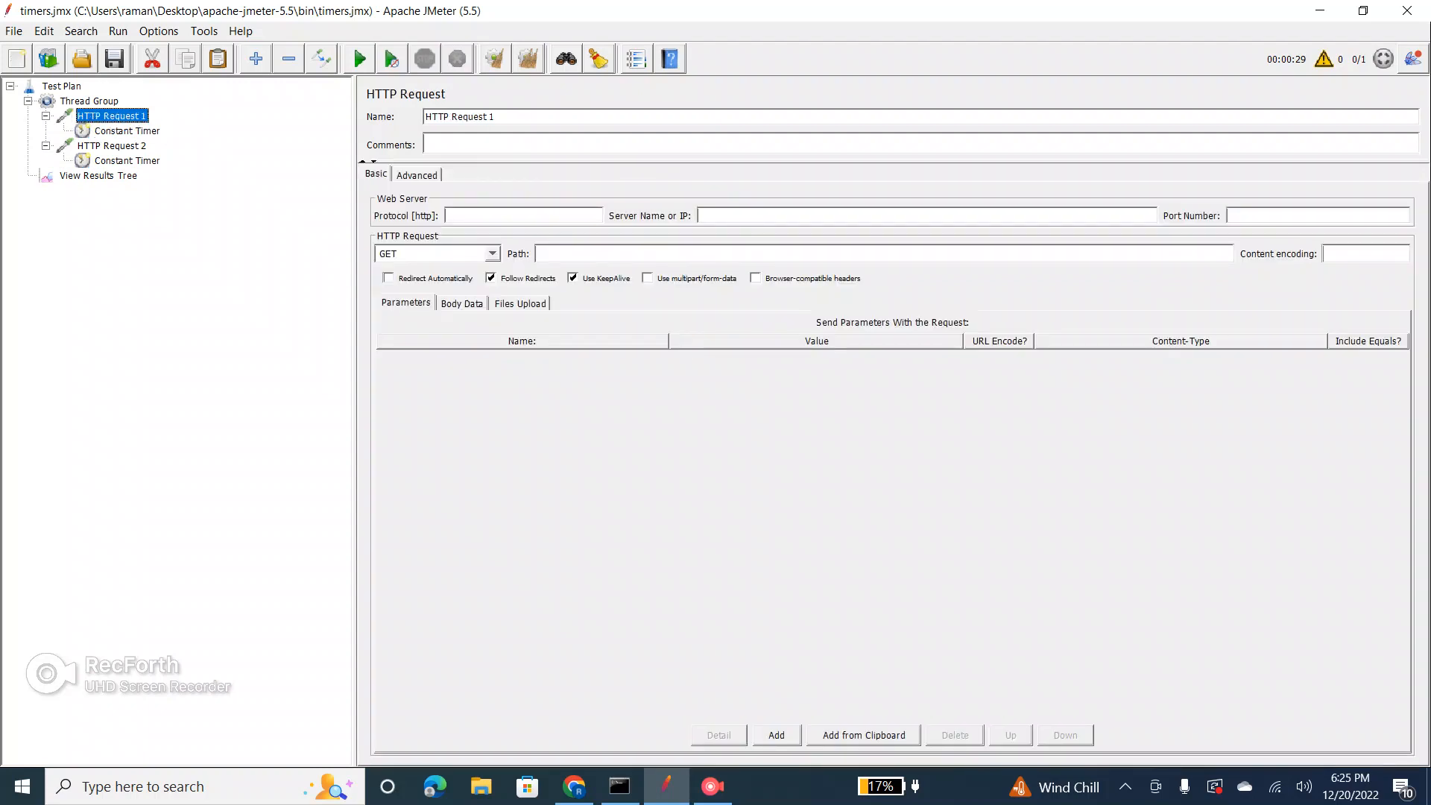
{"action": "left_click", "coordinate": [127, 131]}
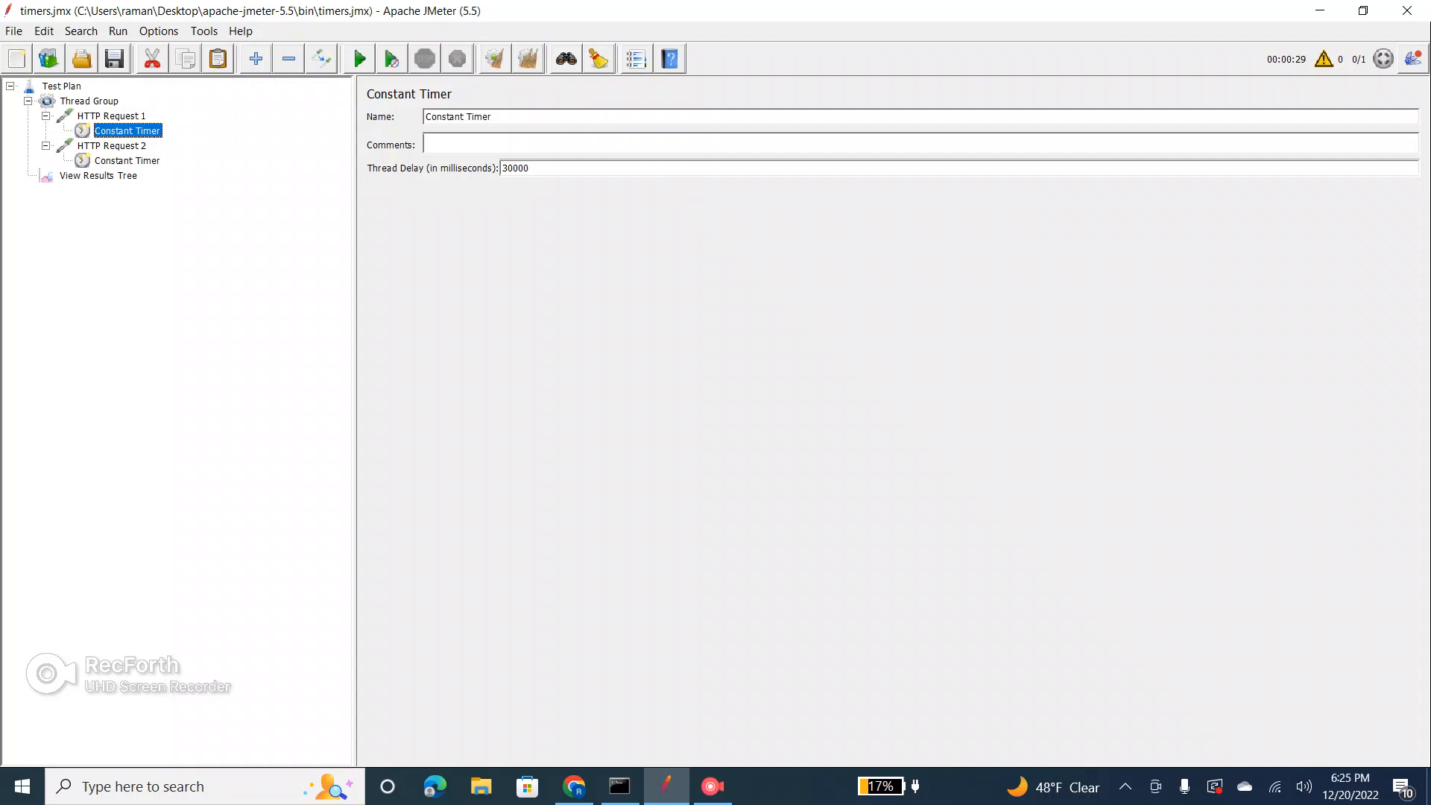
{"action": "left_click", "coordinate": [112, 117]}
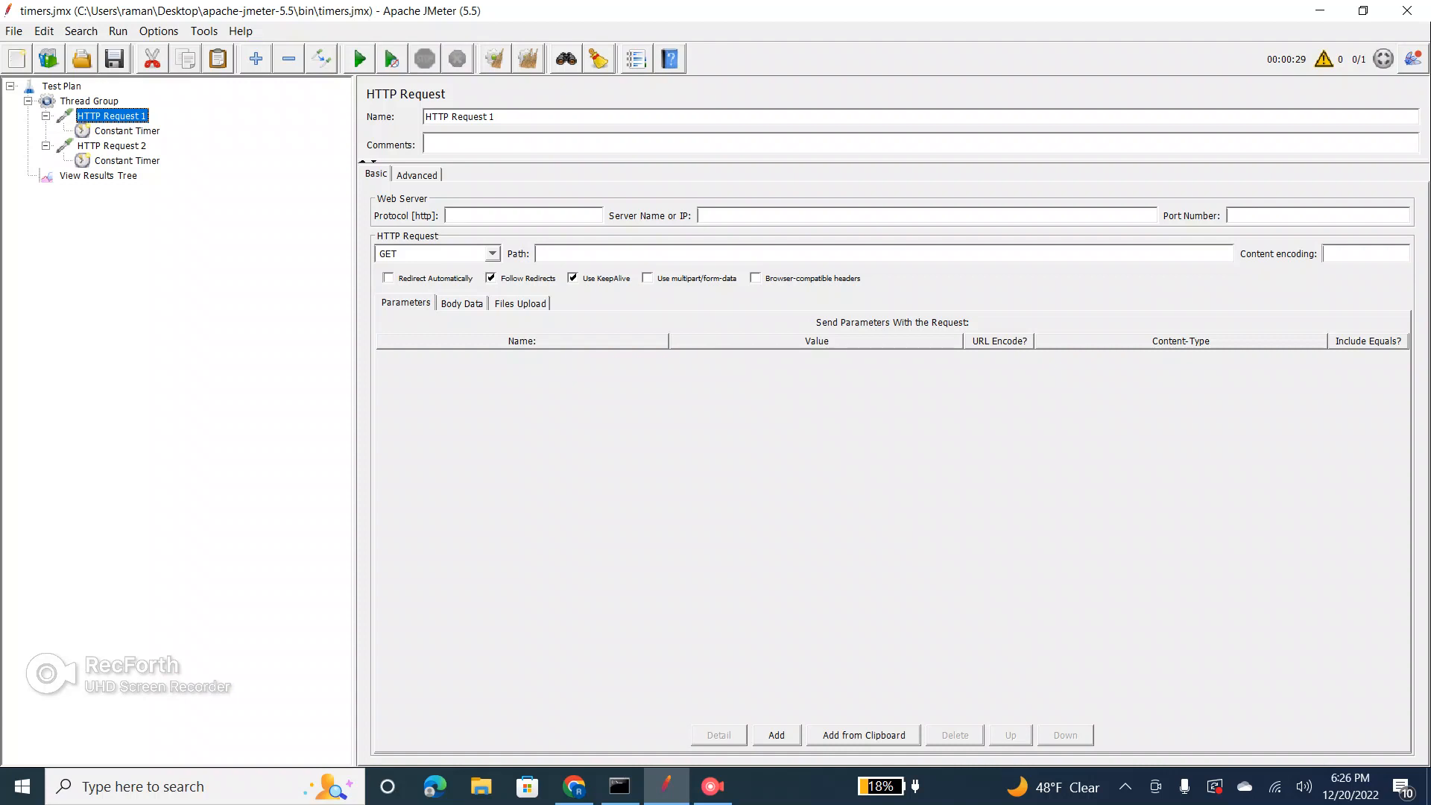
{"action": "left_click", "coordinate": [127, 161]}
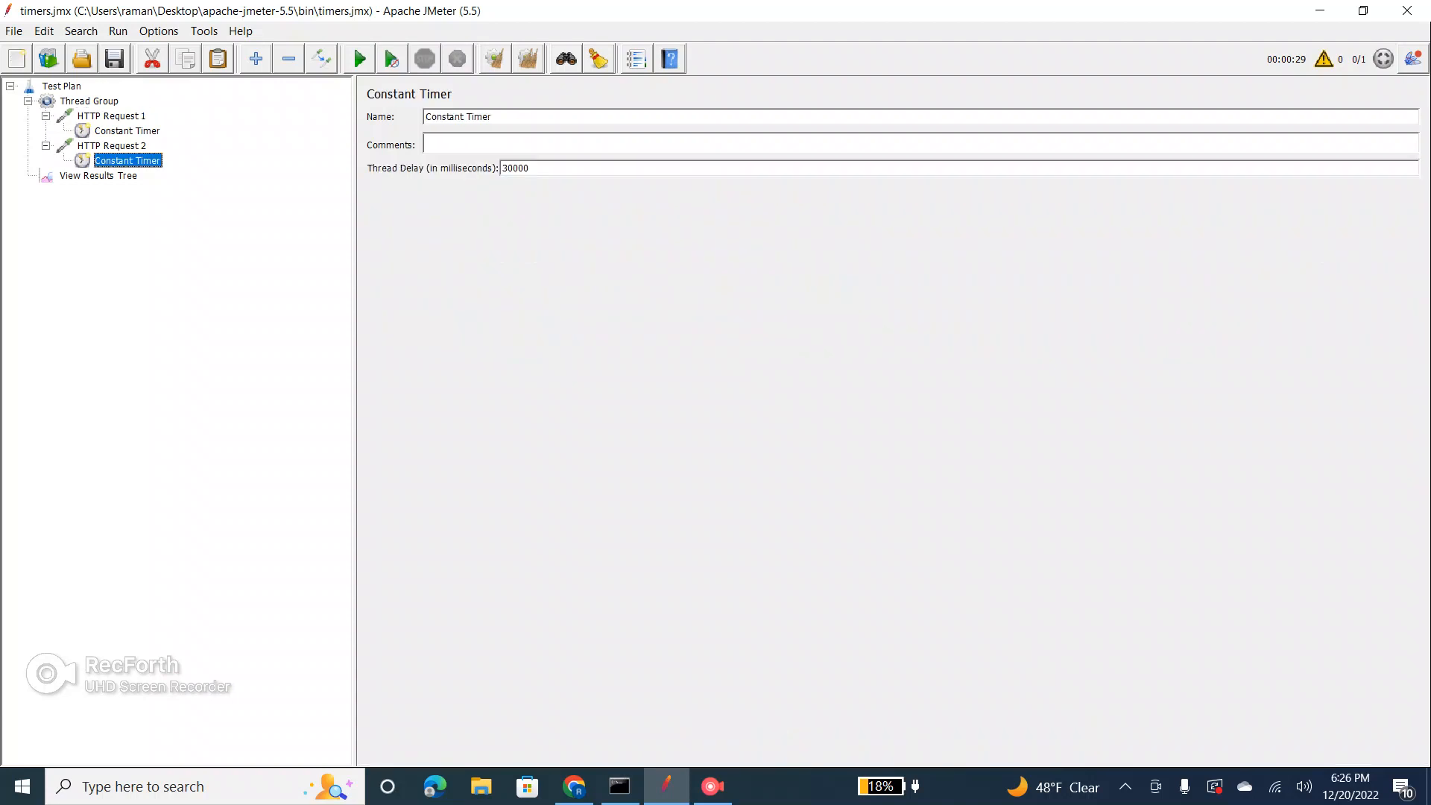
{"action": "double_click", "coordinate": [516, 168]}
{"action": "left_click", "coordinate": [112, 116]}
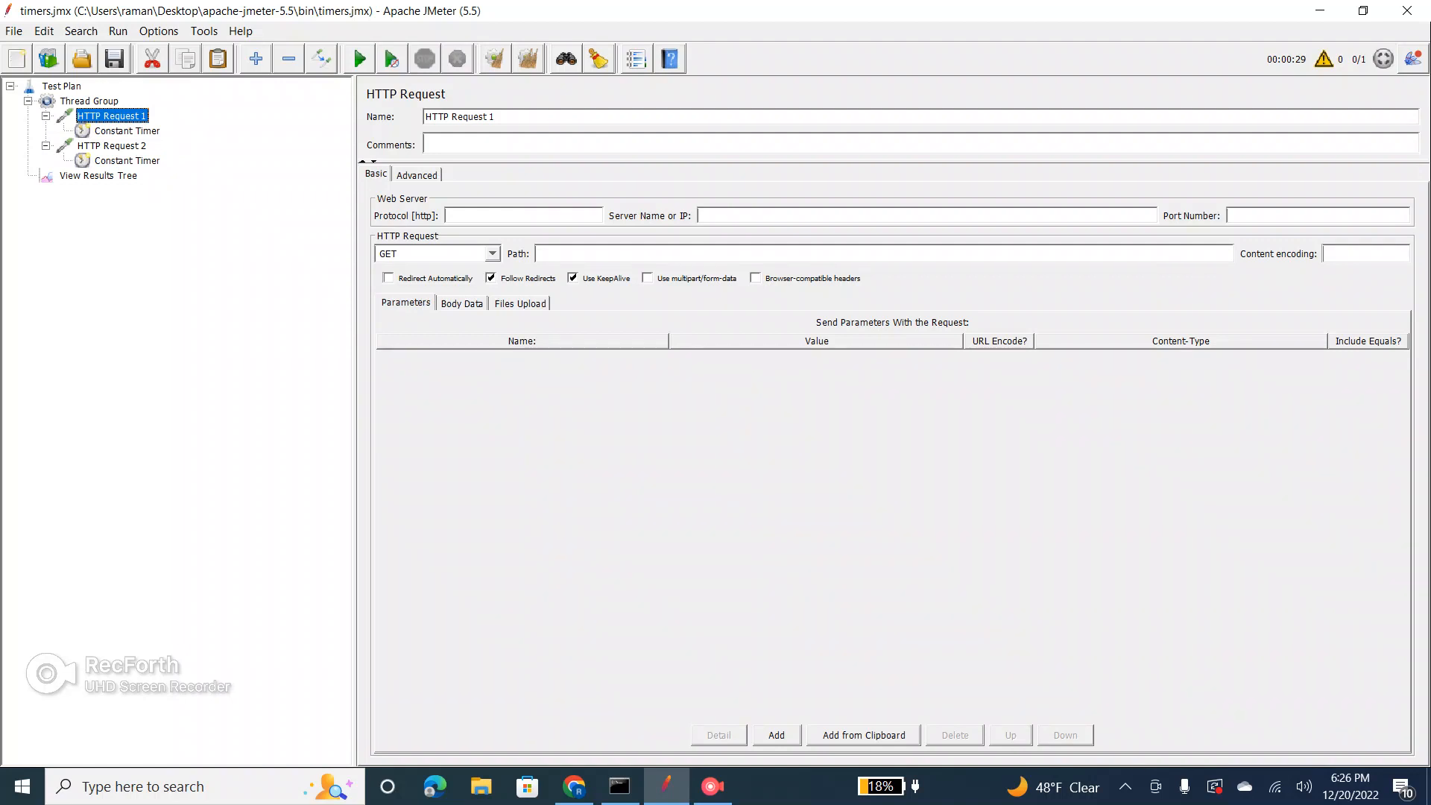
{"action": "left_click", "coordinate": [127, 131]}
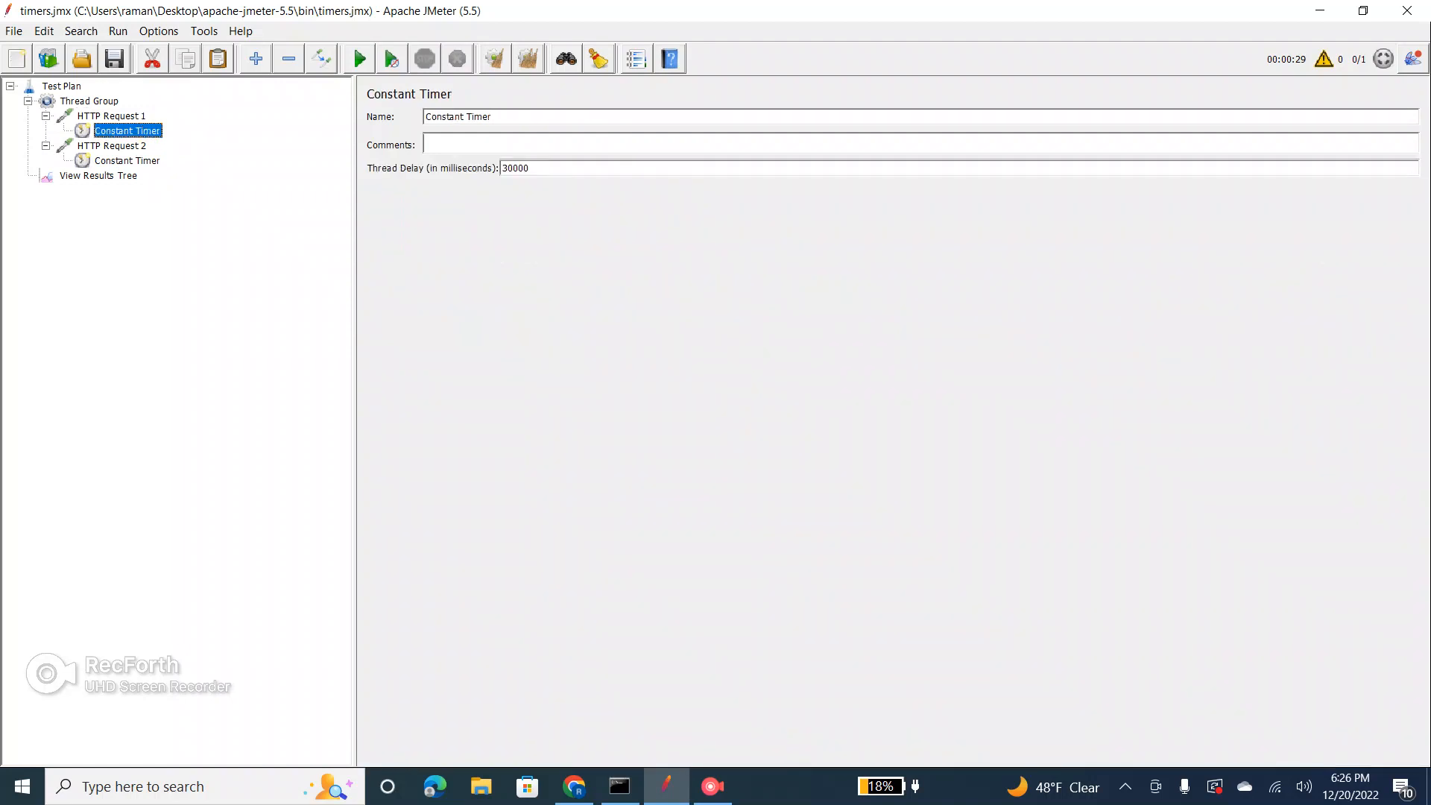
{"action": "left_click", "coordinate": [112, 116]}
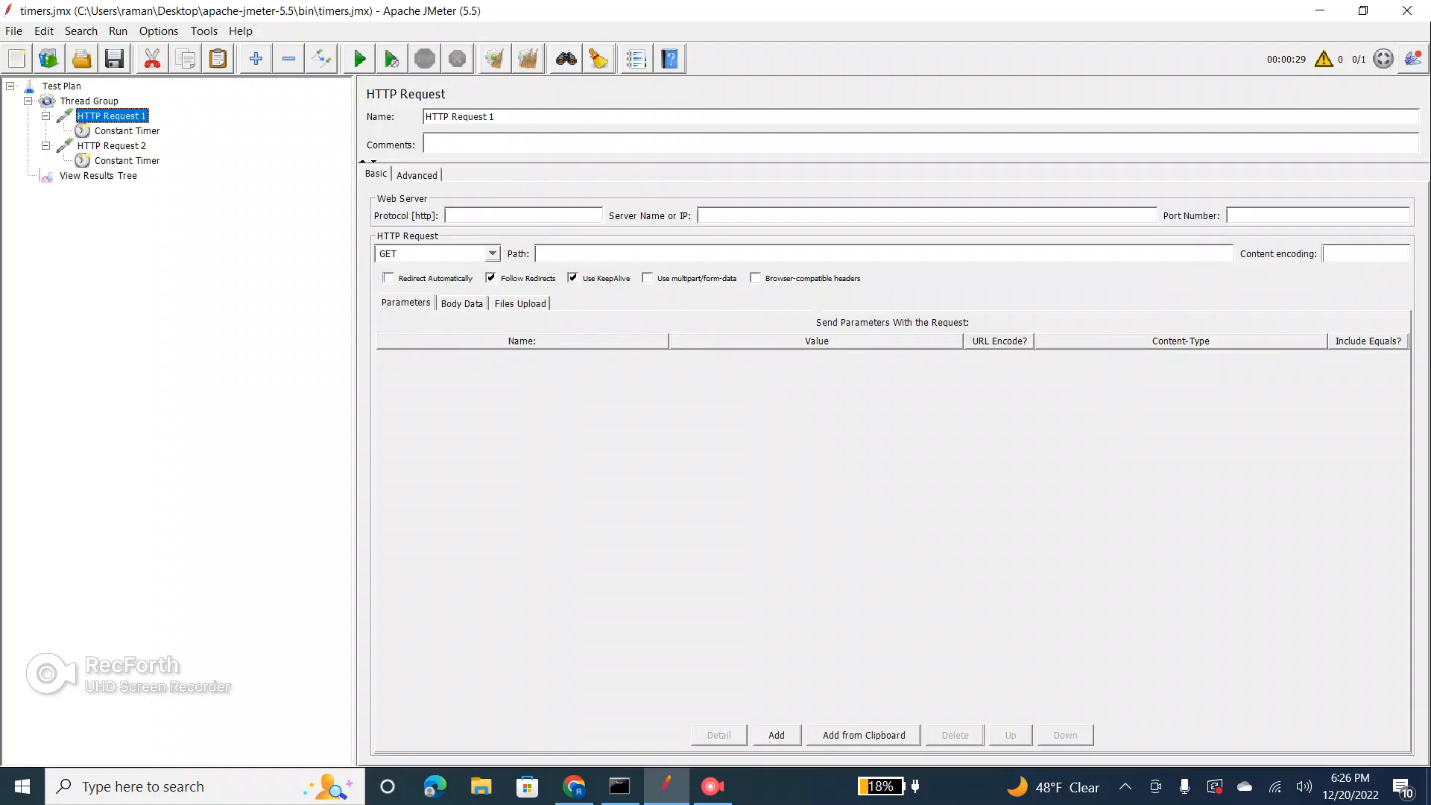
{"action": "left_click", "coordinate": [127, 161]}
{"action": "left_click", "coordinate": [112, 146]}
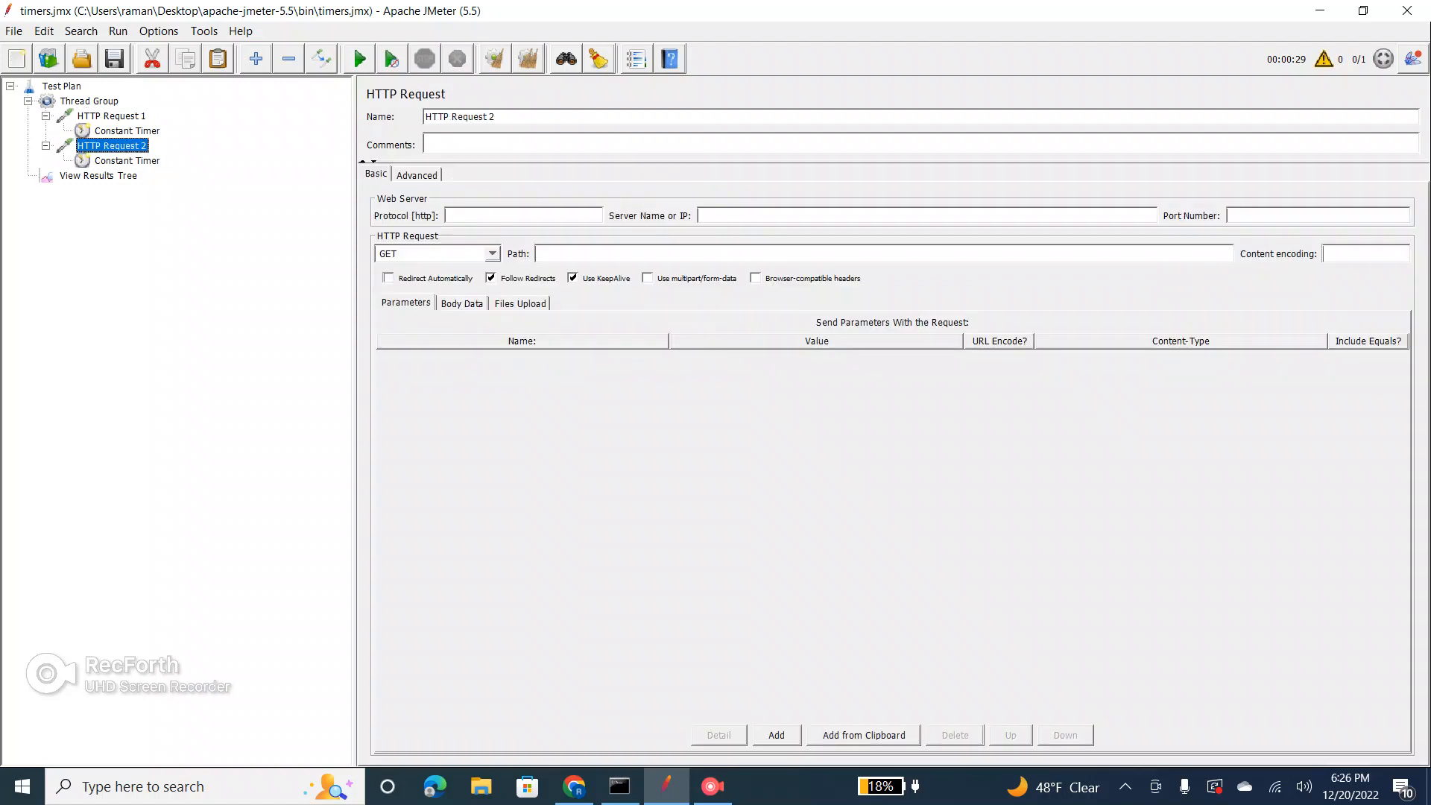
{"action": "left_click", "coordinate": [127, 161]}
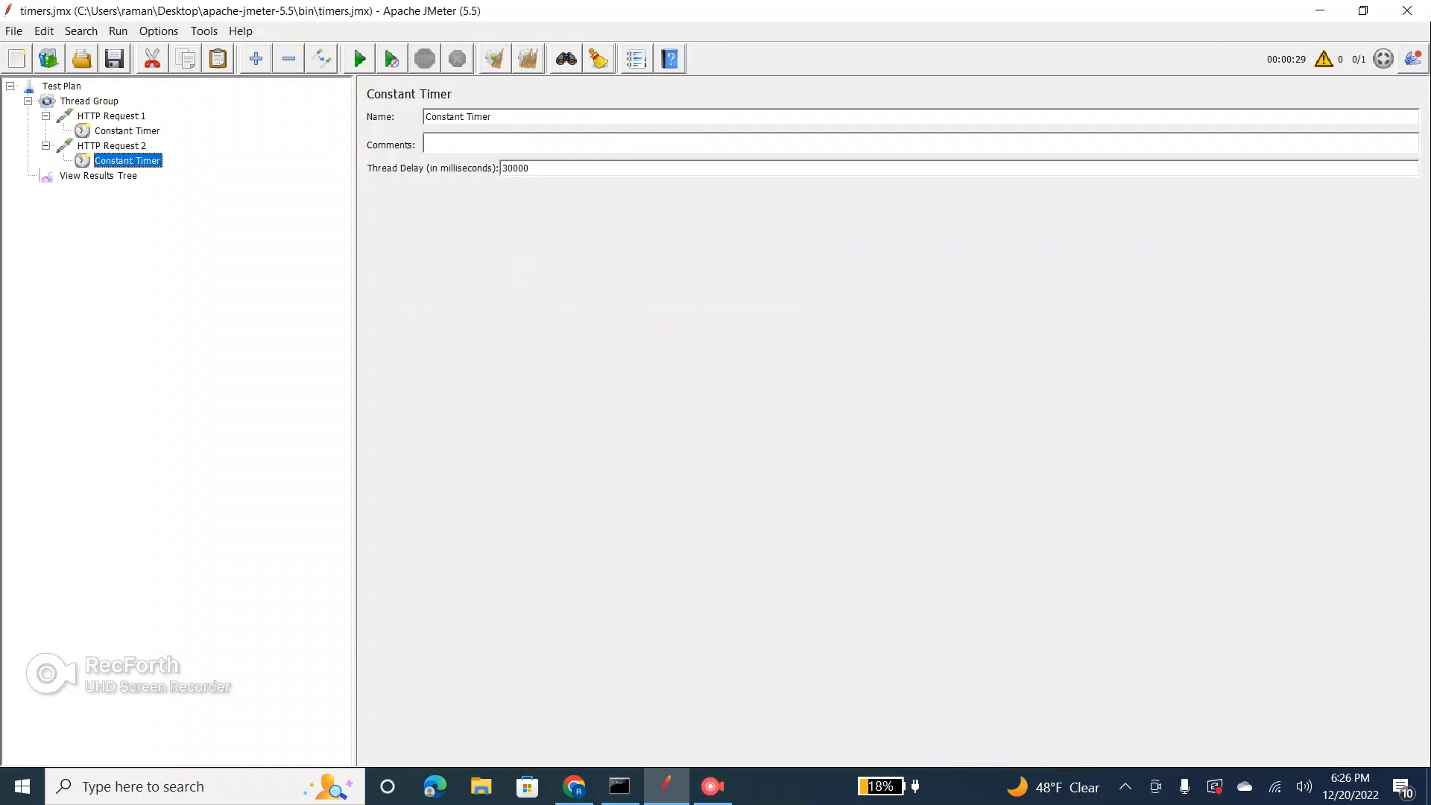
{"action": "double_click", "coordinate": [516, 168]}
{"action": "left_click", "coordinate": [535, 169]}
Step: Clear the previous results, run the test again, and open HTTP Request 1's sampler result in View Results Tree
{"action": "left_click", "coordinate": [99, 176]}
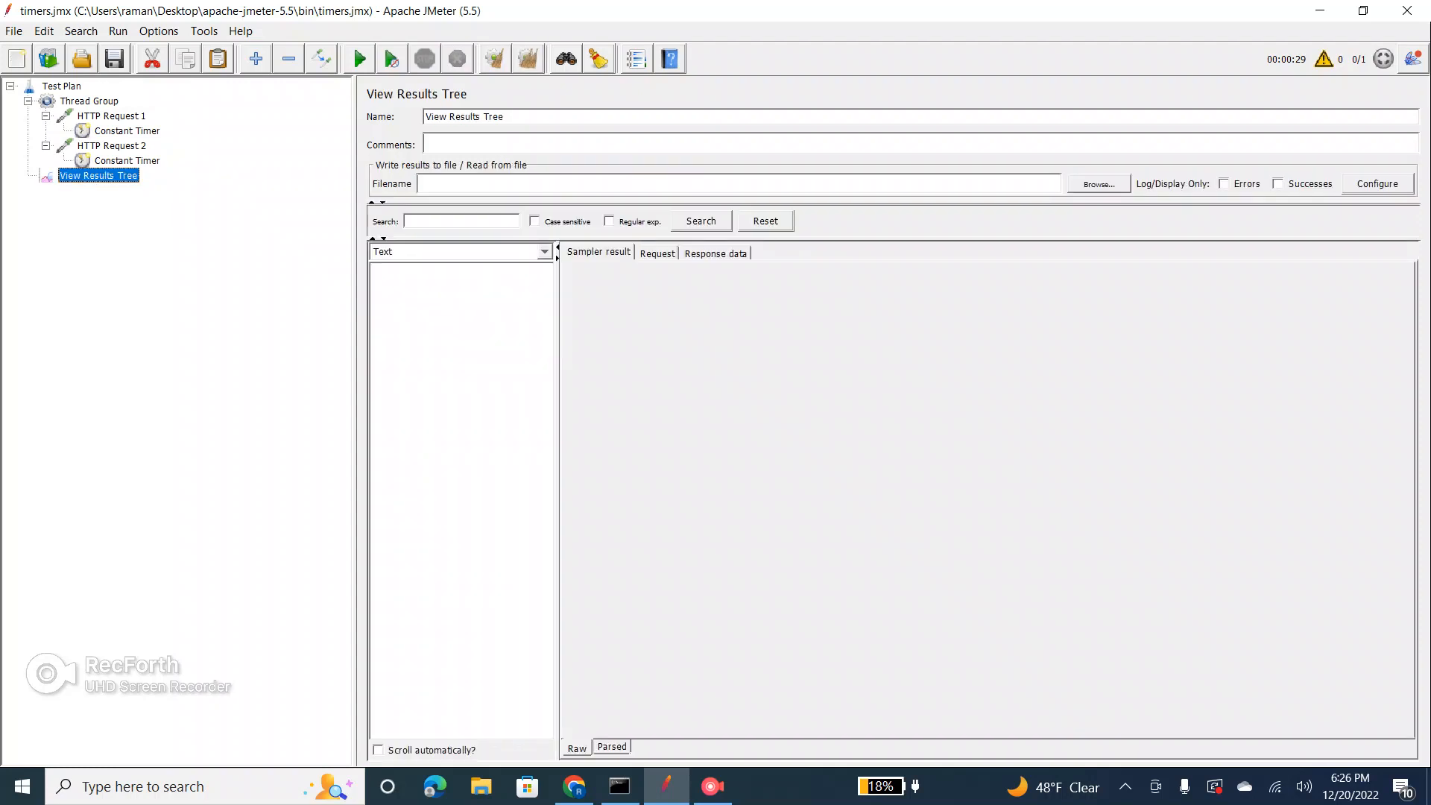
{"action": "left_click", "coordinate": [359, 59]}
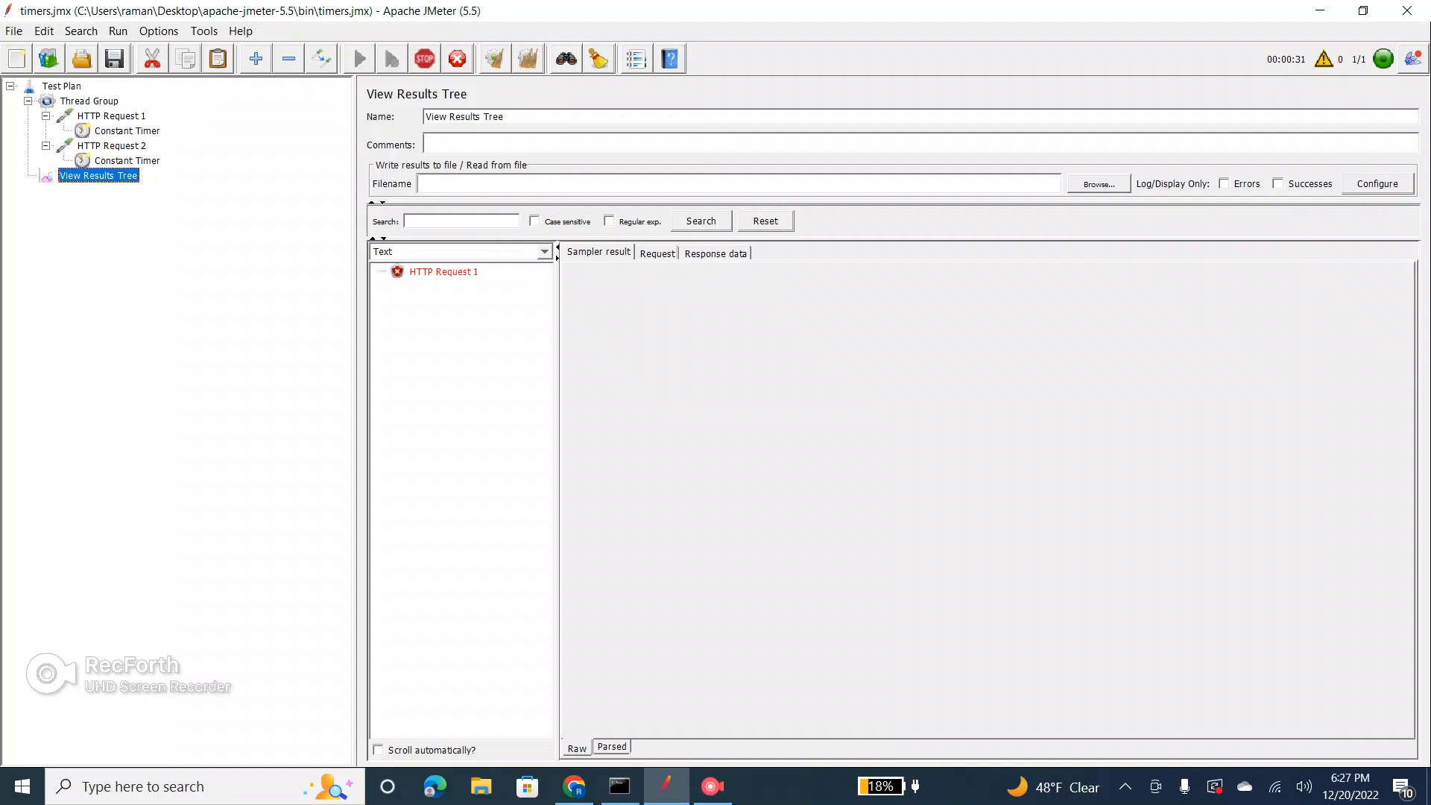
{"action": "left_click", "coordinate": [444, 272]}
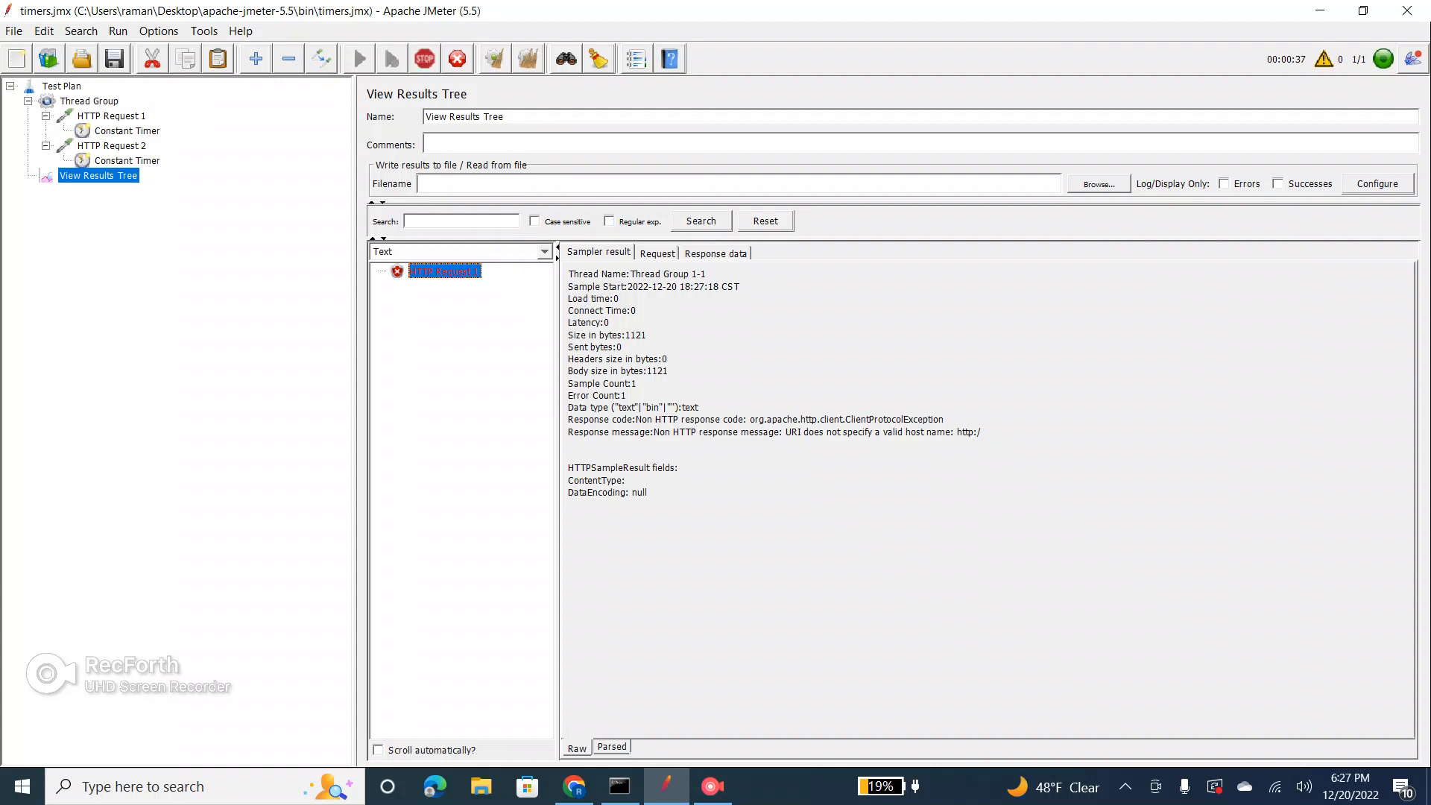
Step: Compare the sample start times of HTTP Request 1 and 2 with the thread delays of their Constant Timers
{"action": "left_click", "coordinate": [127, 161]}
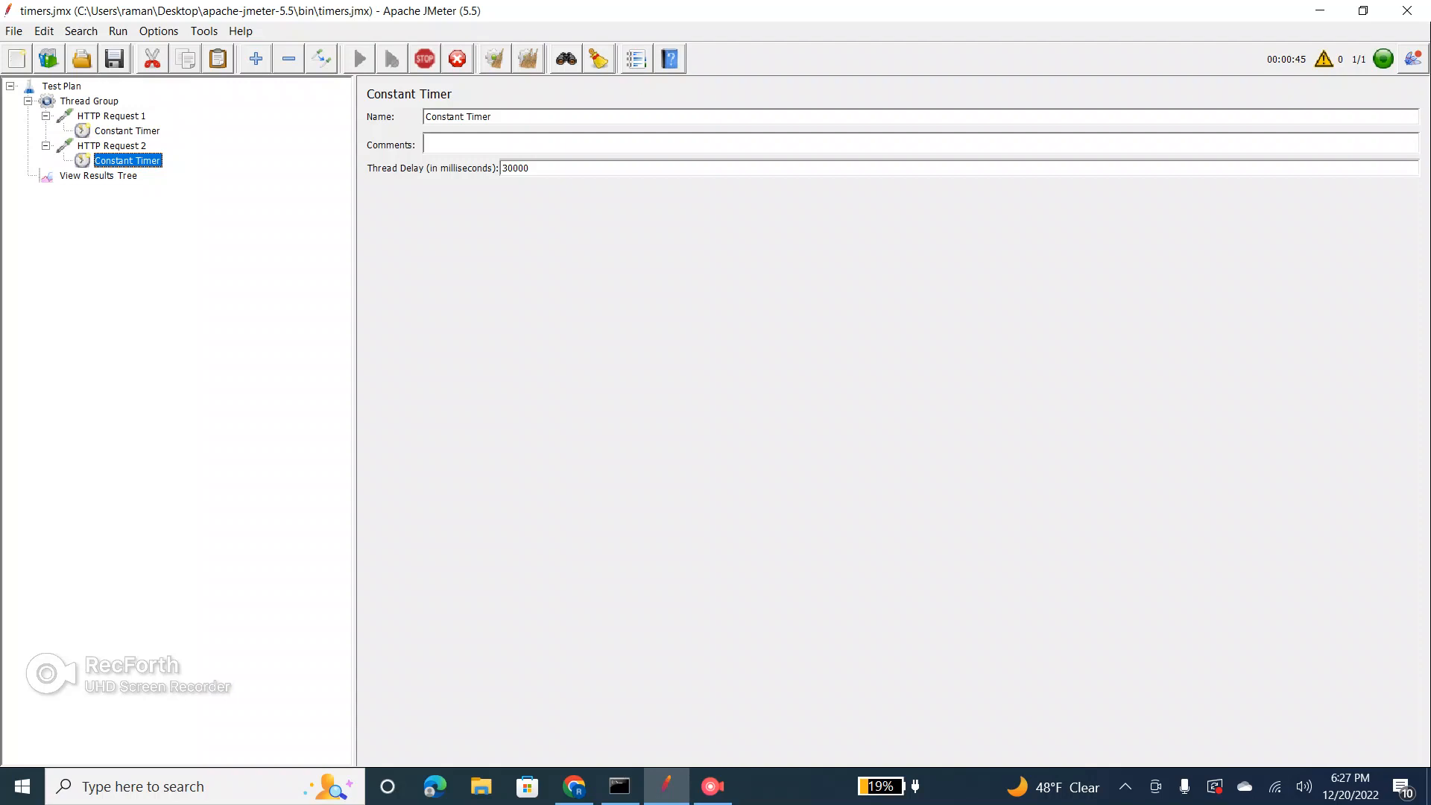
{"action": "left_click", "coordinate": [99, 176]}
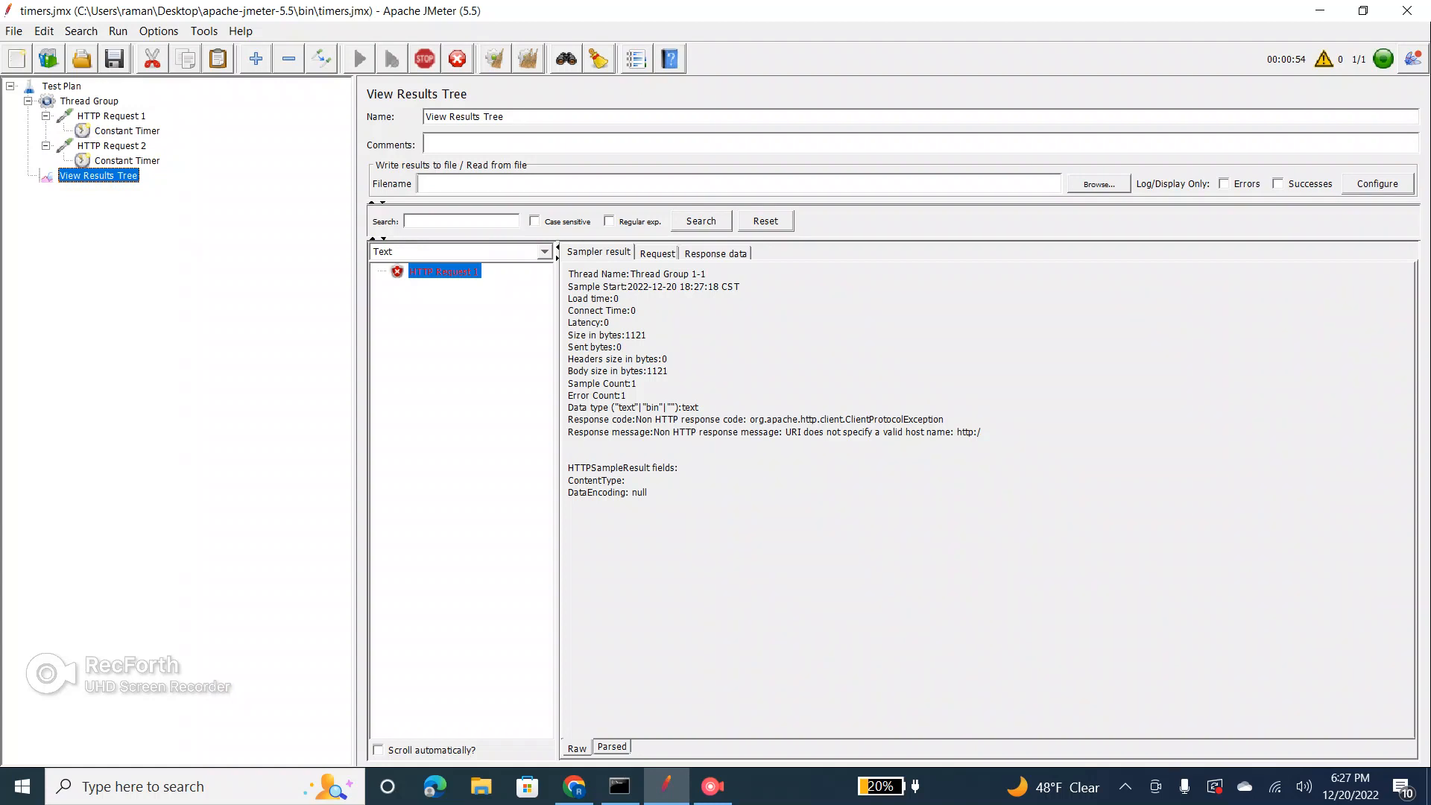
{"action": "left_click", "coordinate": [126, 132]}
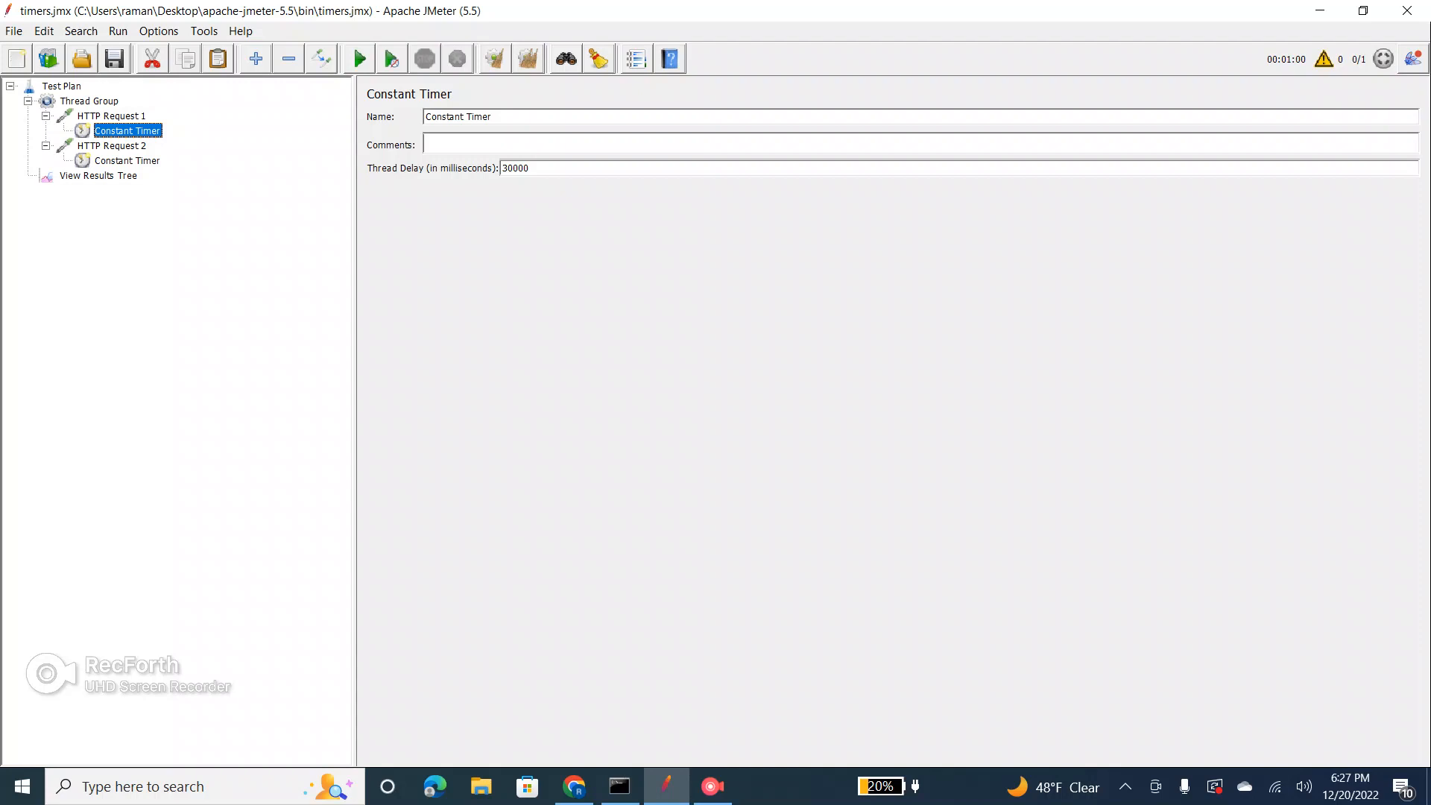
{"action": "left_click", "coordinate": [98, 176]}
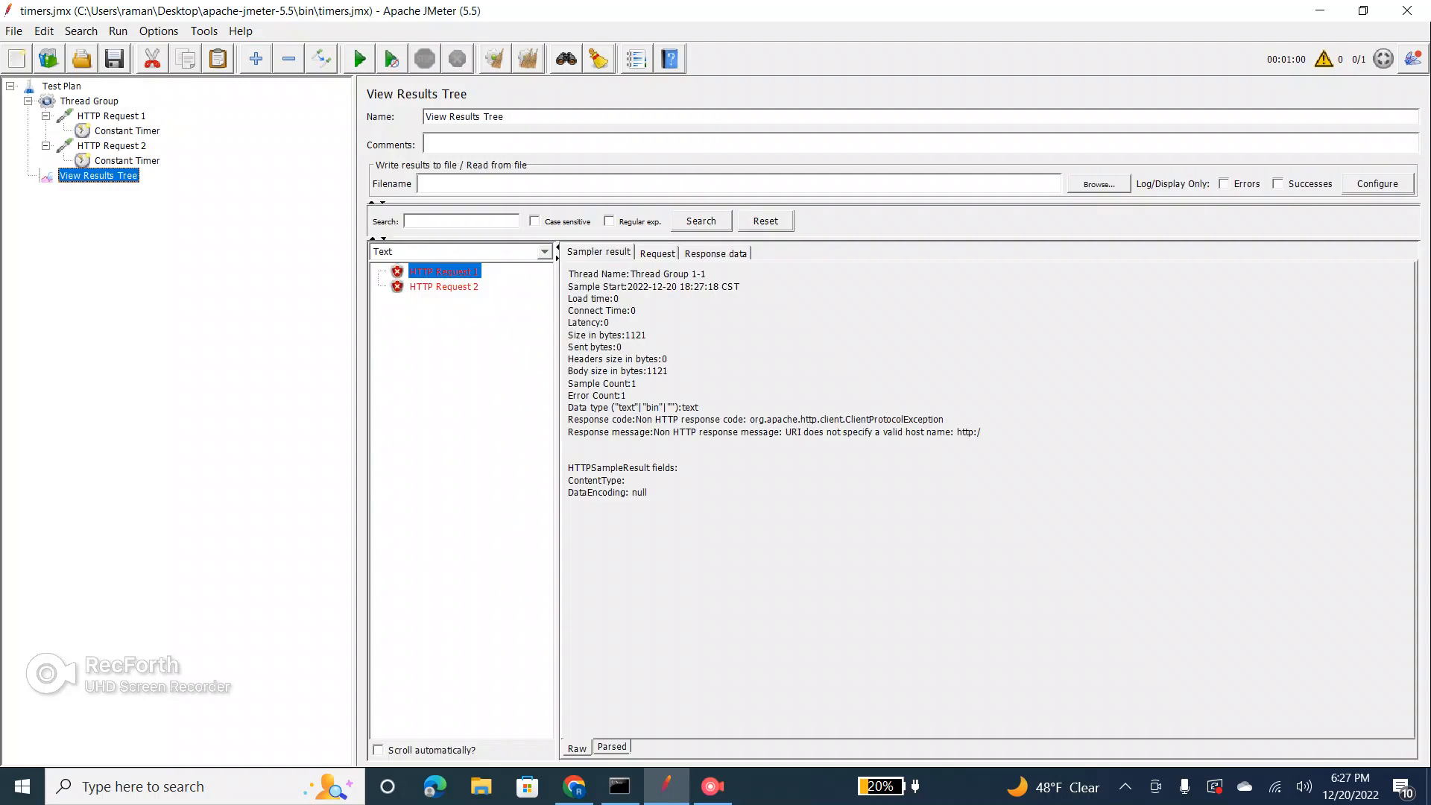
{"action": "left_click", "coordinate": [445, 287]}
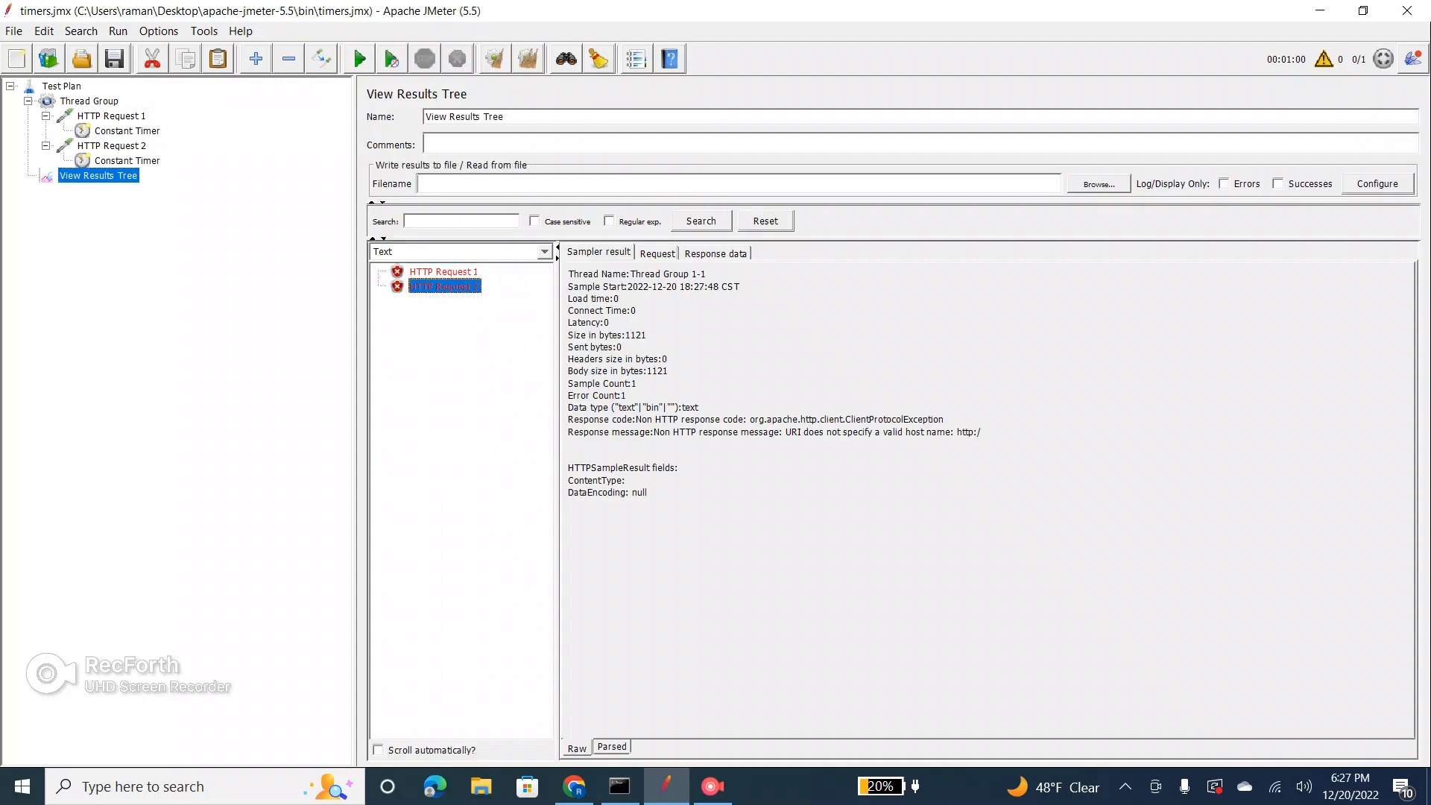
{"action": "left_click", "coordinate": [444, 273]}
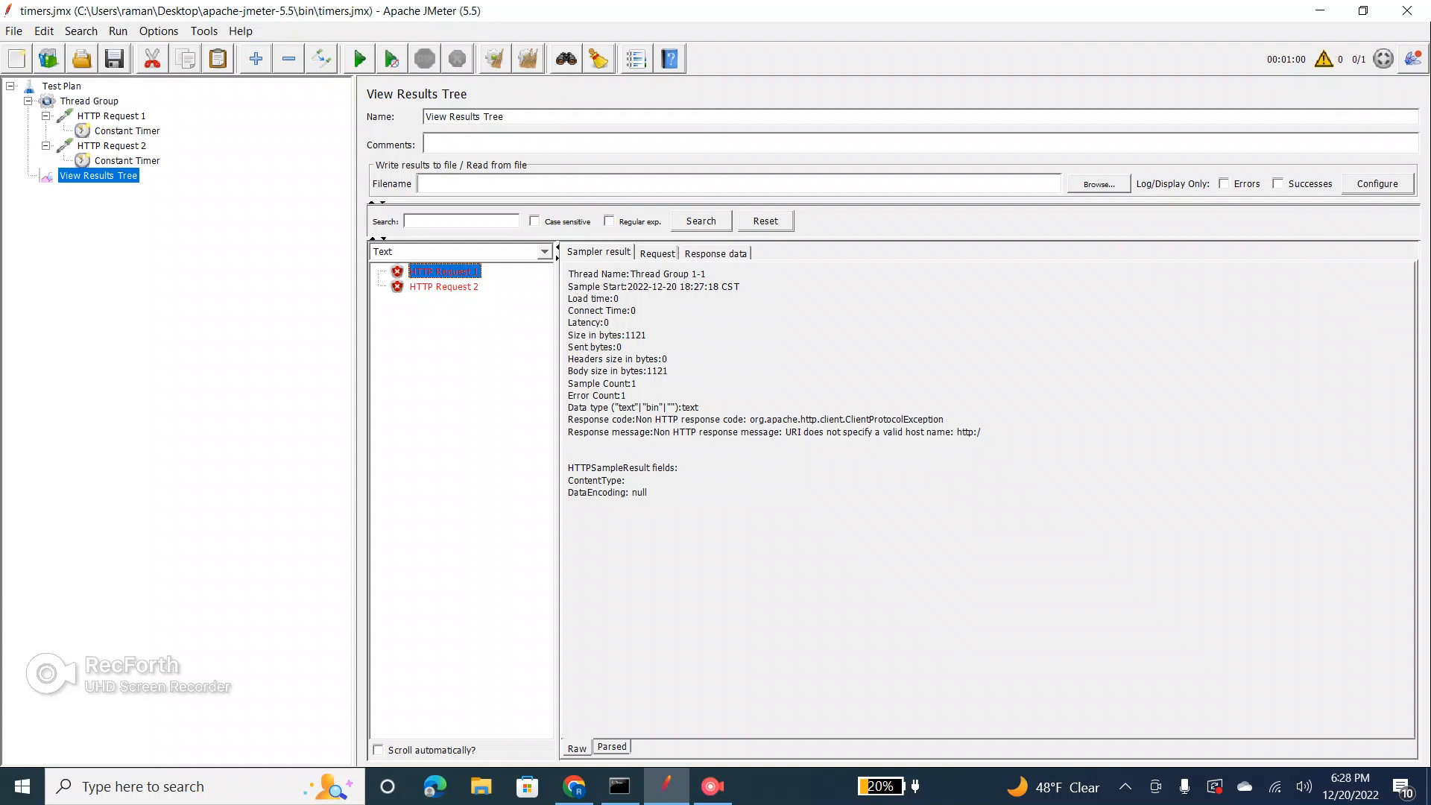
{"action": "left_click", "coordinate": [444, 287]}
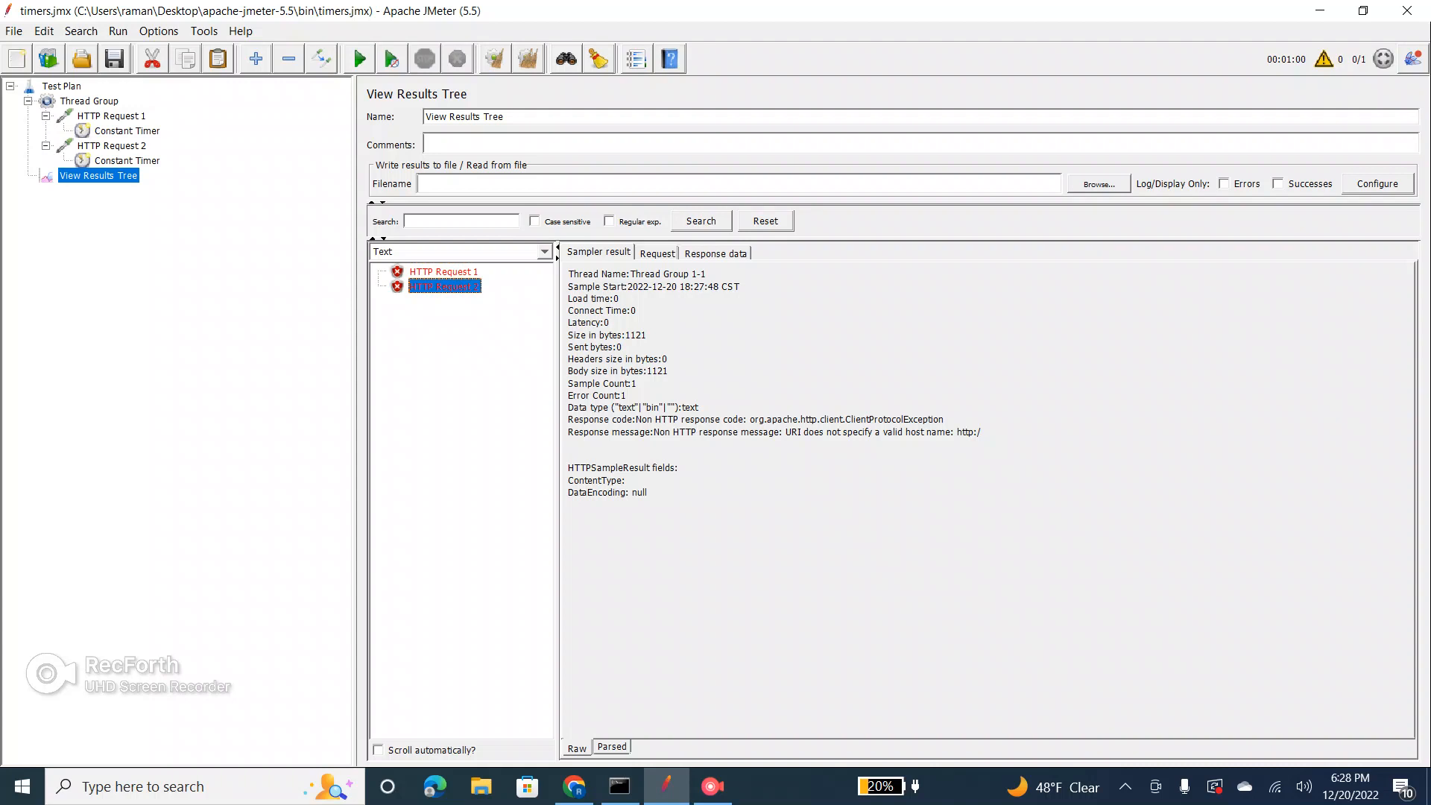
{"action": "left_click", "coordinate": [128, 131]}
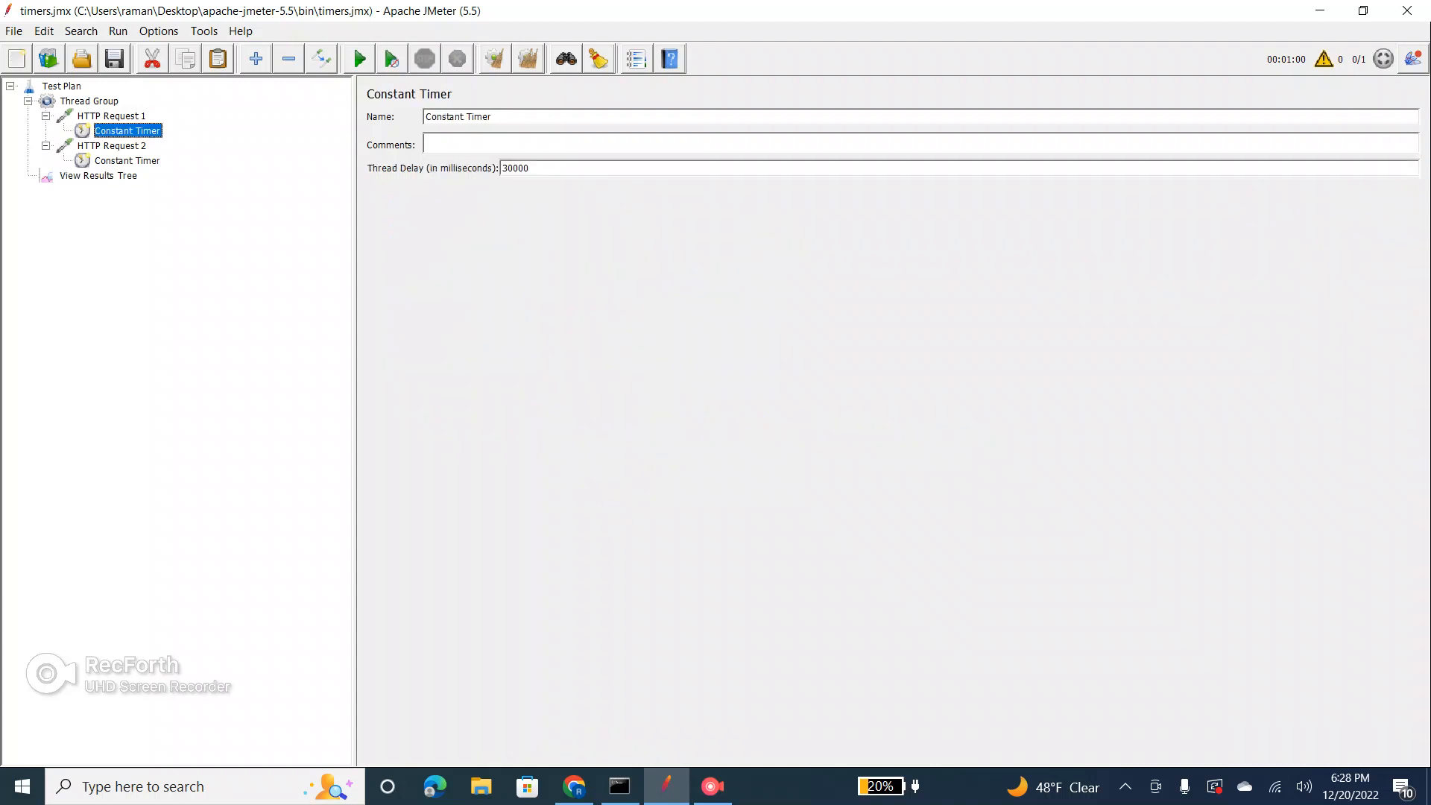
{"action": "left_click", "coordinate": [128, 161]}
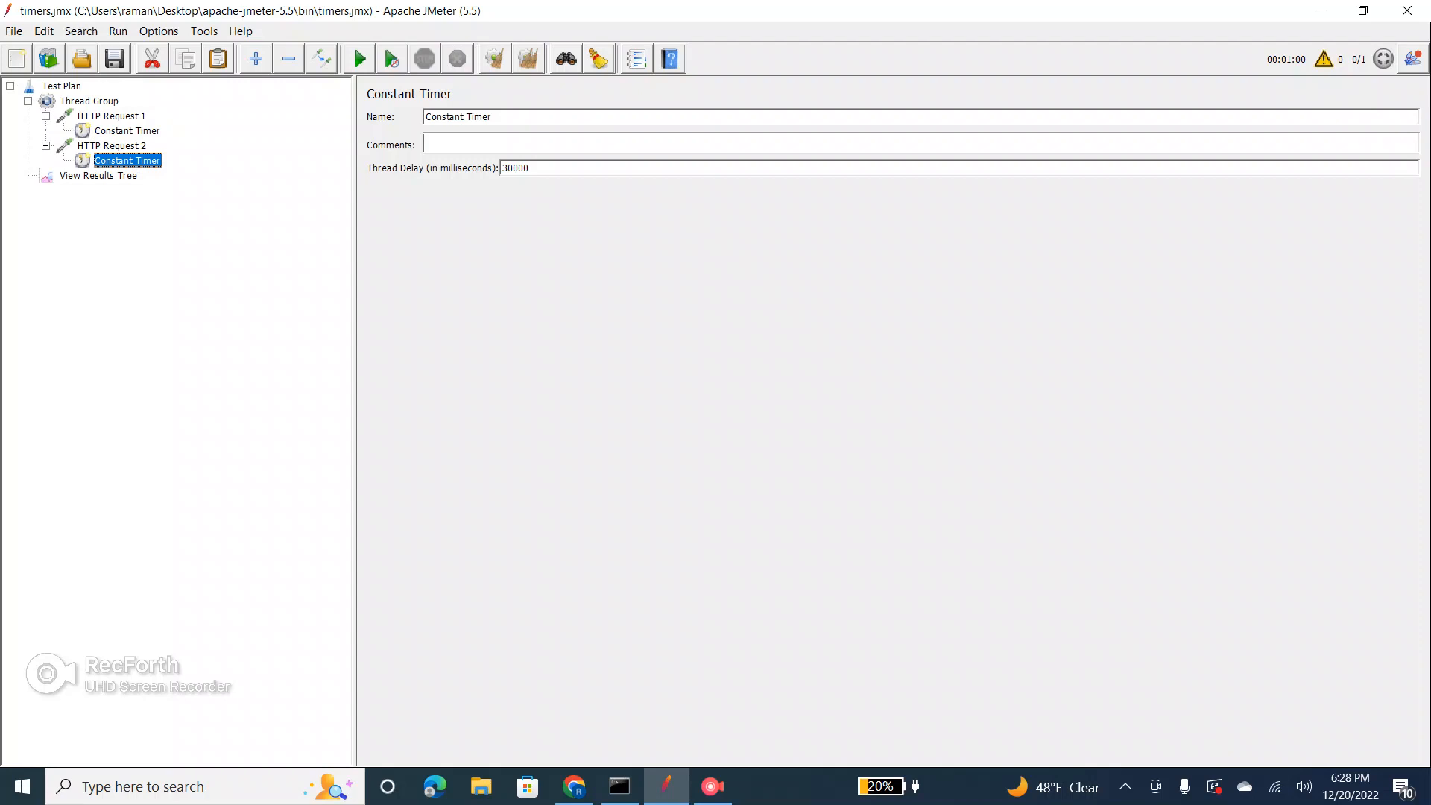
Step: Insert a Transaction Controller as the parent of both HTTP Request 1 and HTTP Request 2
{"action": "left_click", "coordinate": [46, 116]}
{"action": "left_click", "coordinate": [46, 131]}
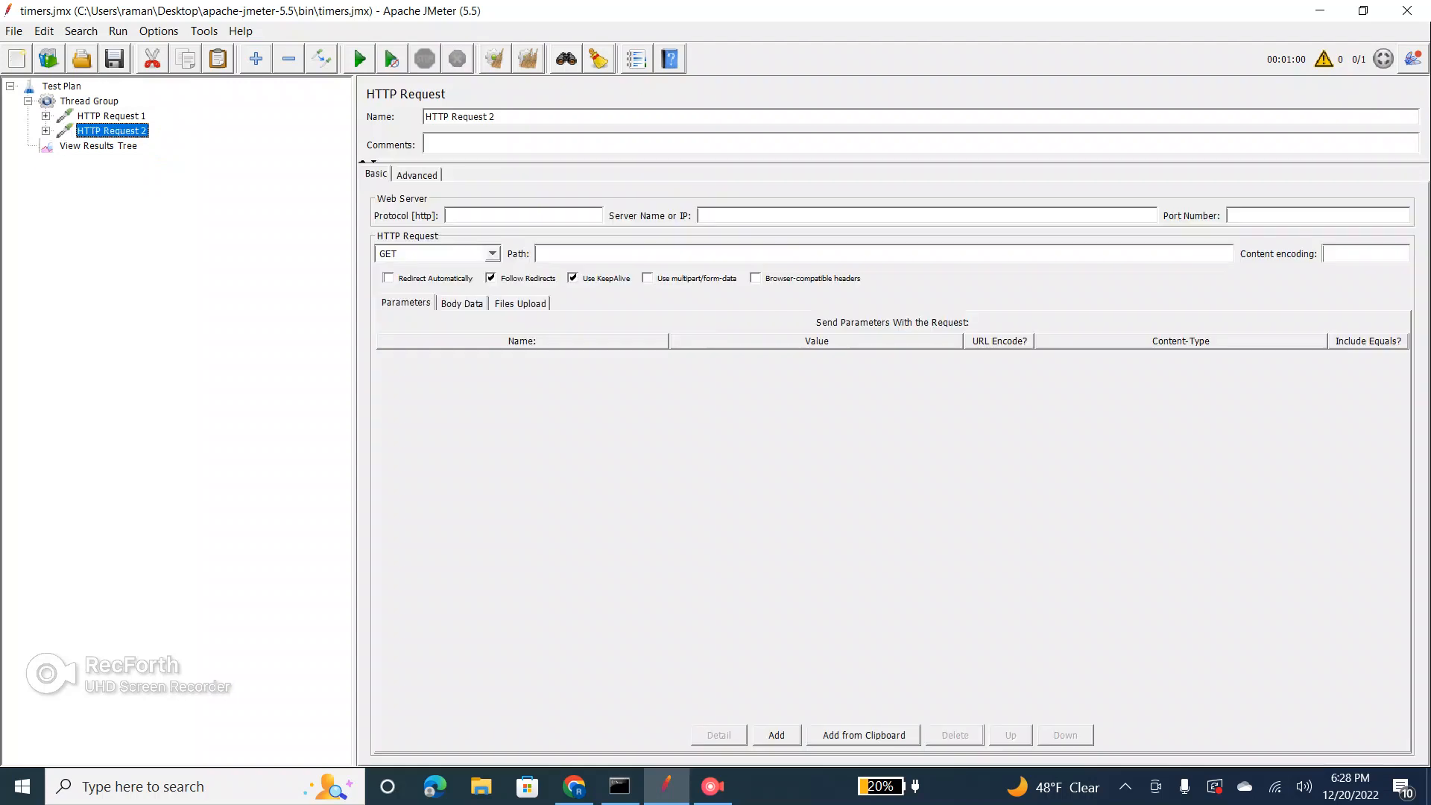
{"action": "left_click", "coordinate": [111, 117]}
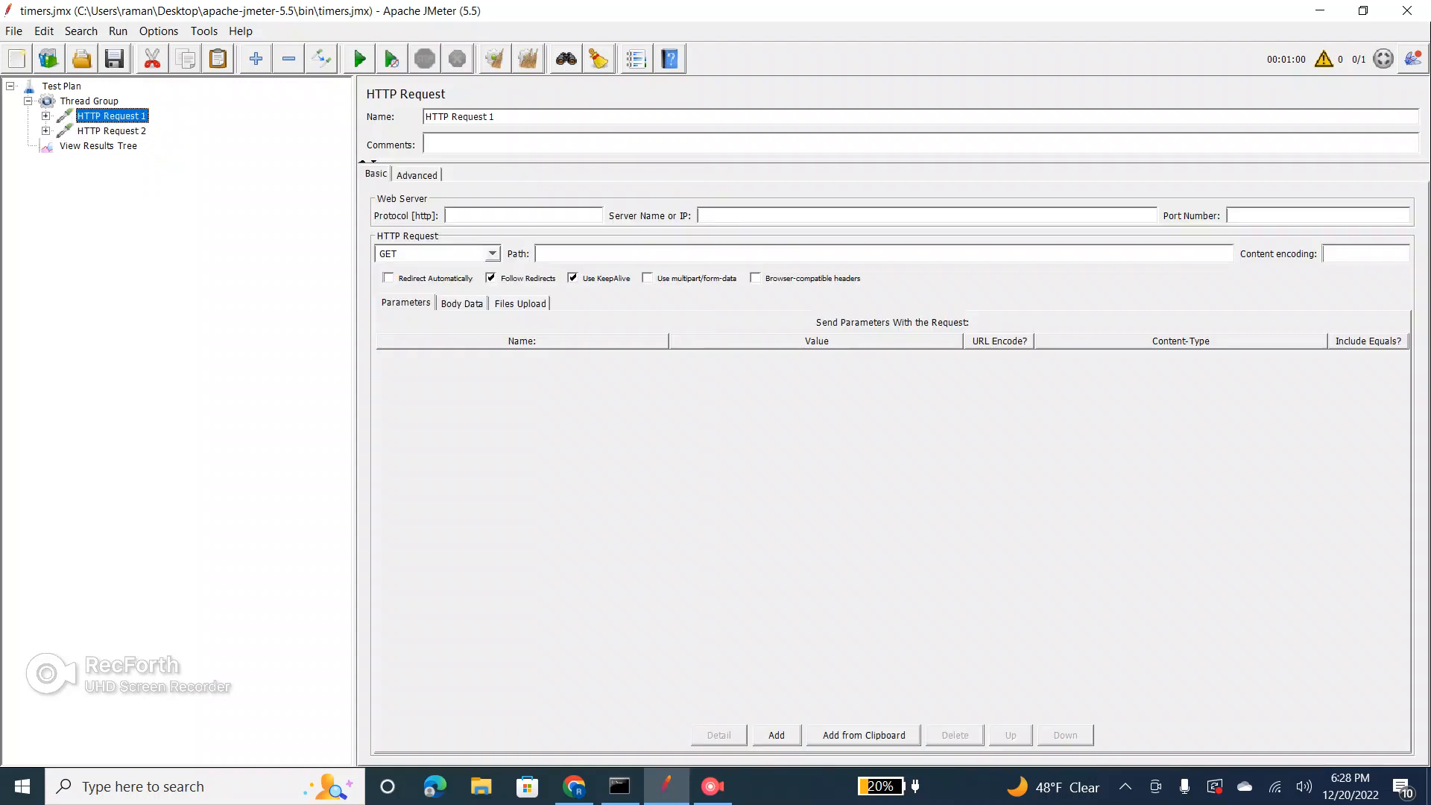
{"action": "left_click", "coordinate": [111, 131], "text": "ctrl"}
{"action": "right_click", "coordinate": [109, 116]}
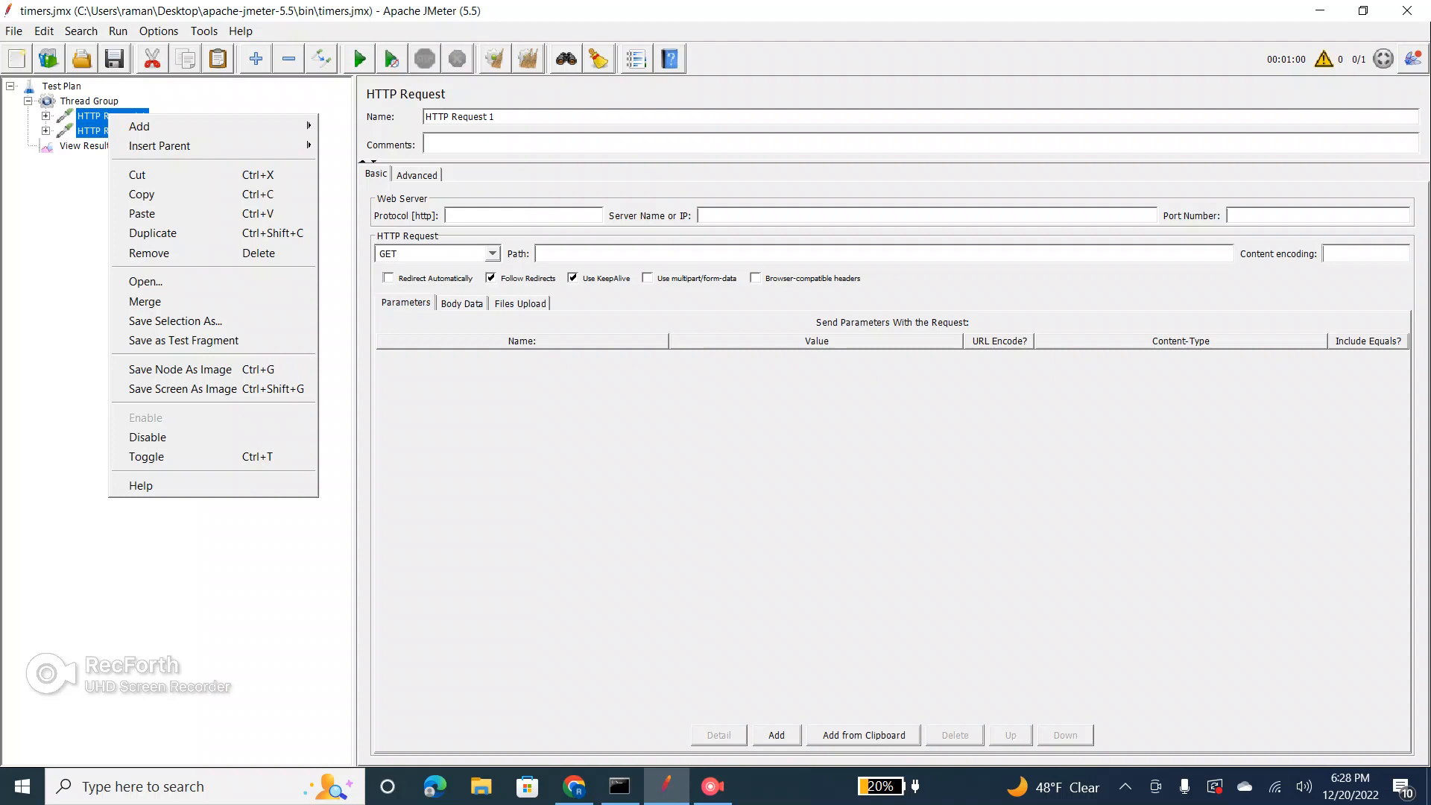
{"action": "mouse_move", "coordinate": [216, 146]}
{"action": "mouse_move", "coordinate": [373, 146]}
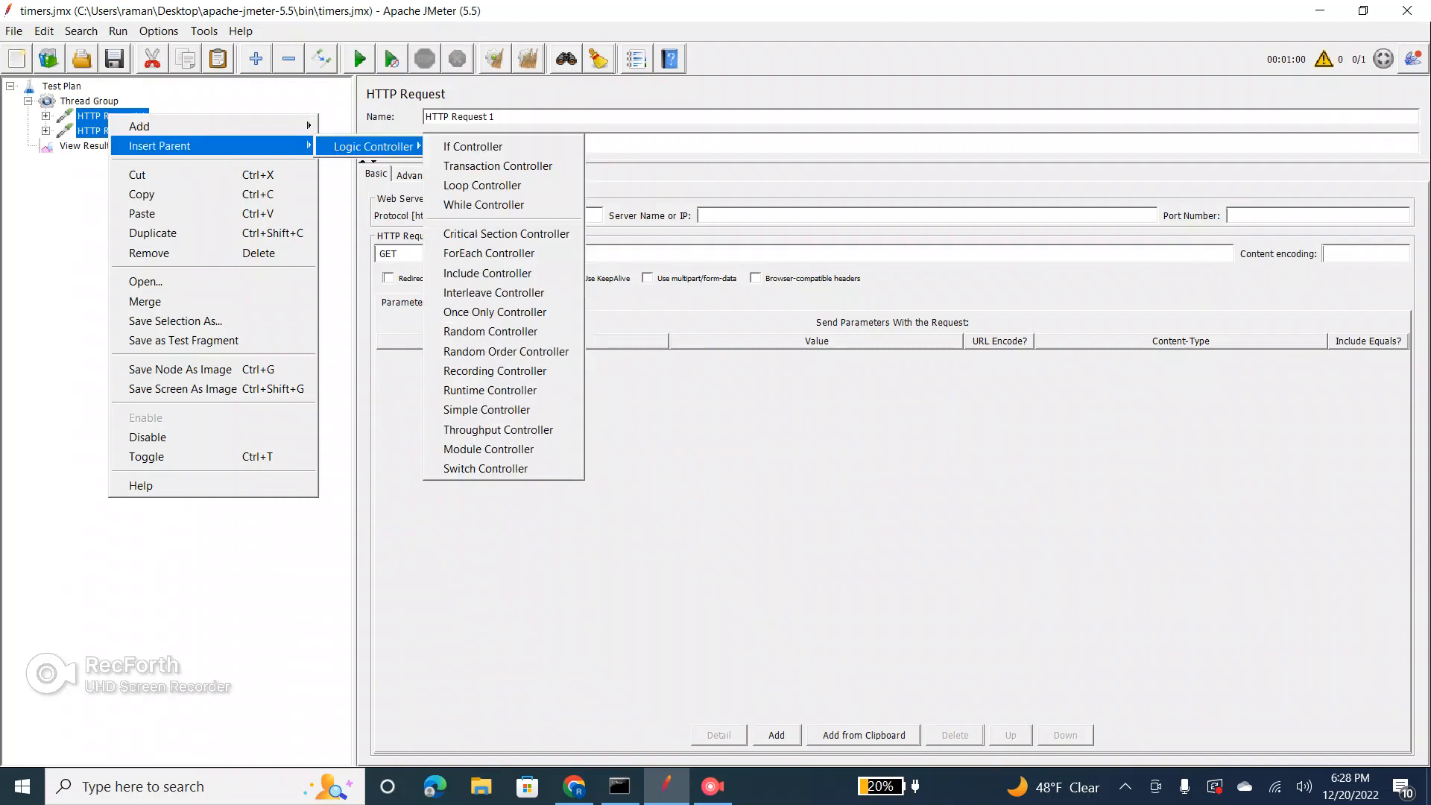
{"action": "left_click", "coordinate": [498, 166]}
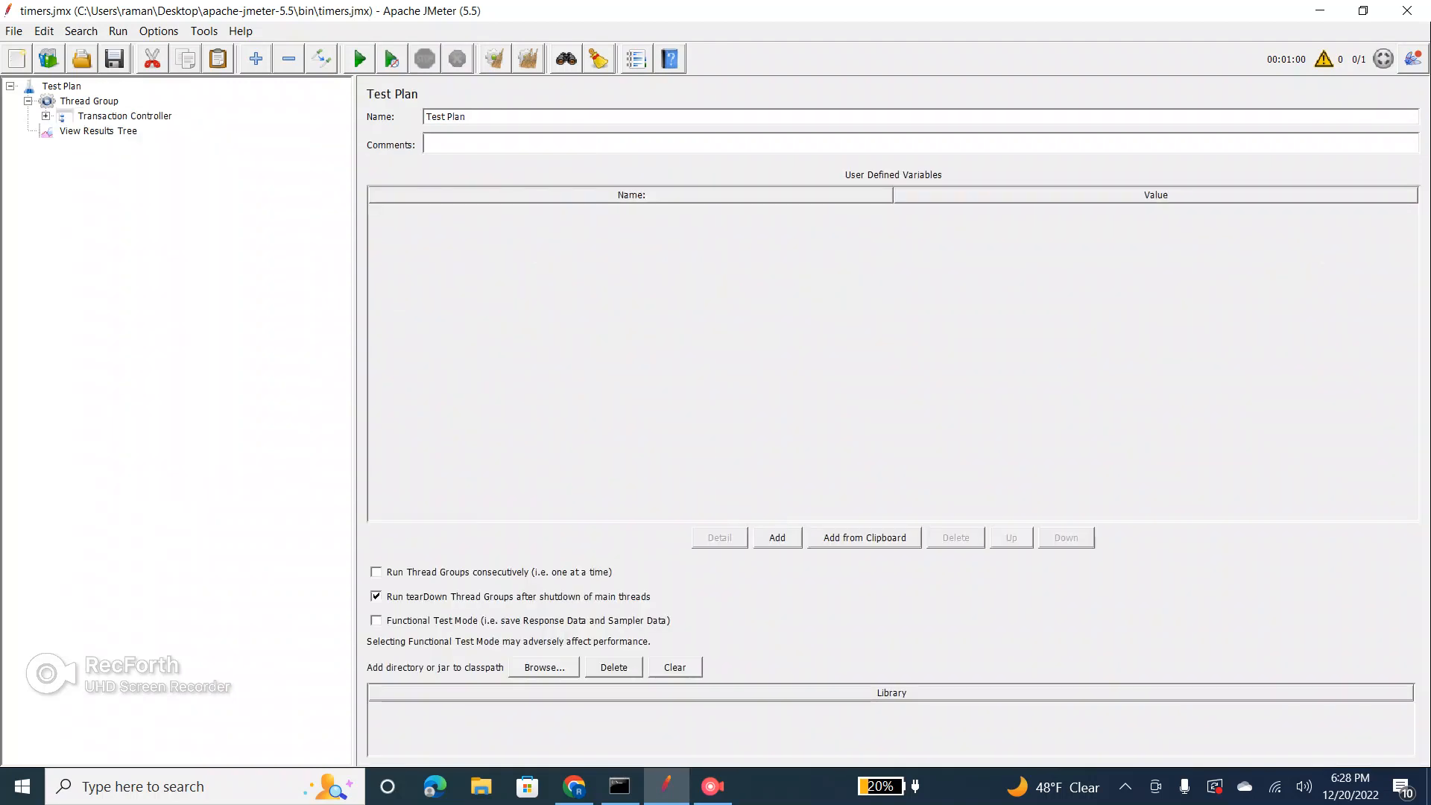
{"action": "left_click", "coordinate": [47, 116]}
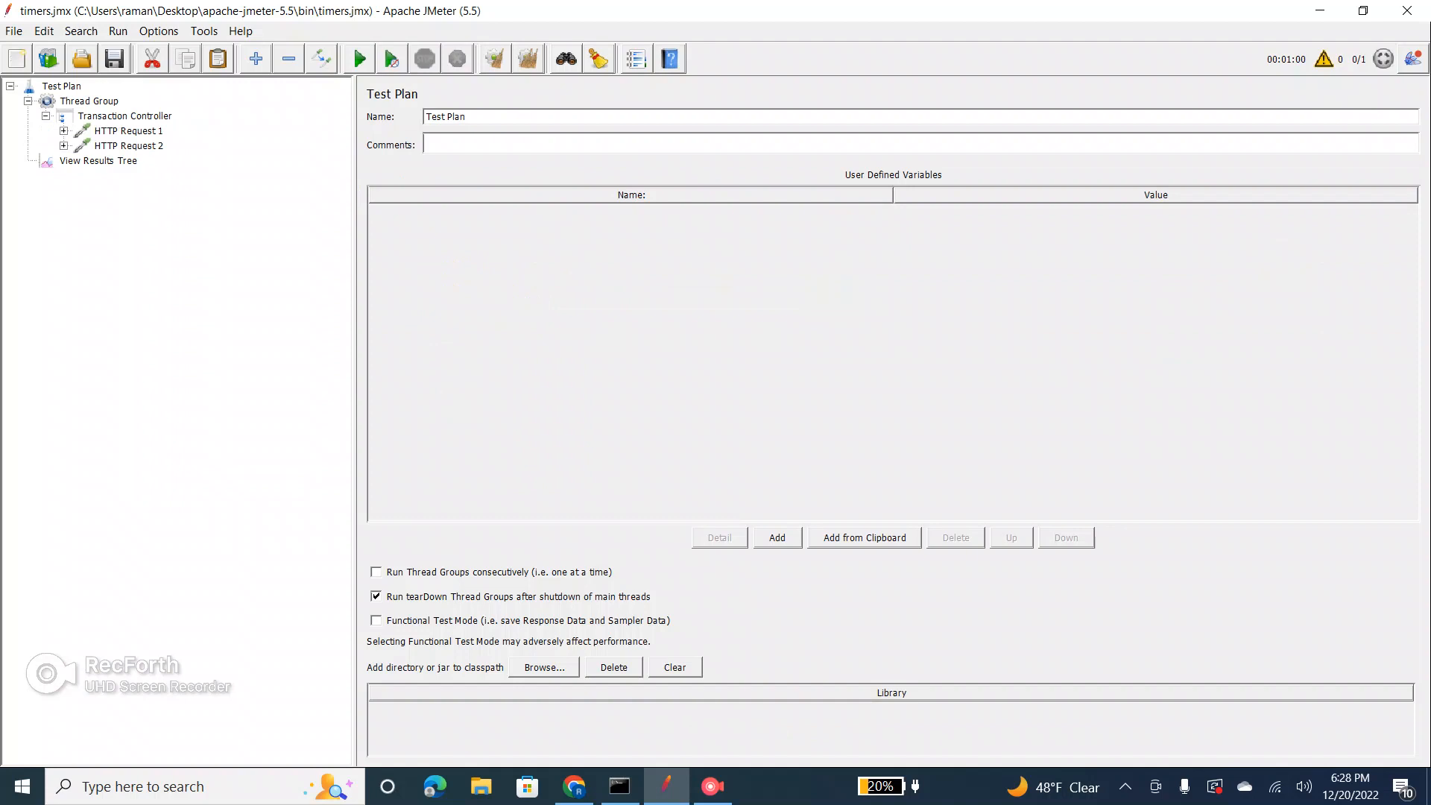
Step: Rename the Transaction Controller as URL
{"action": "left_click", "coordinate": [124, 117]}
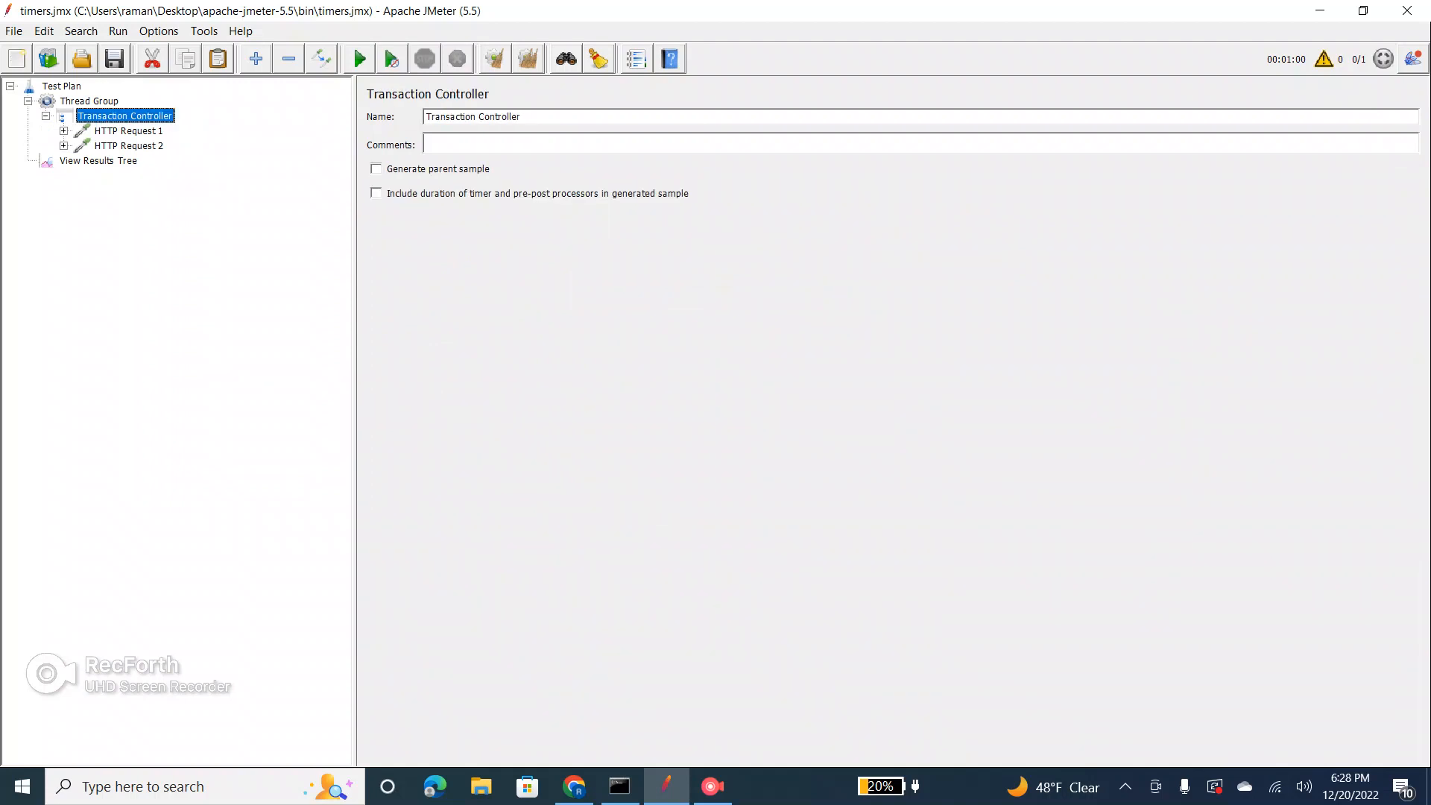
{"action": "triple_click", "coordinate": [473, 117]}
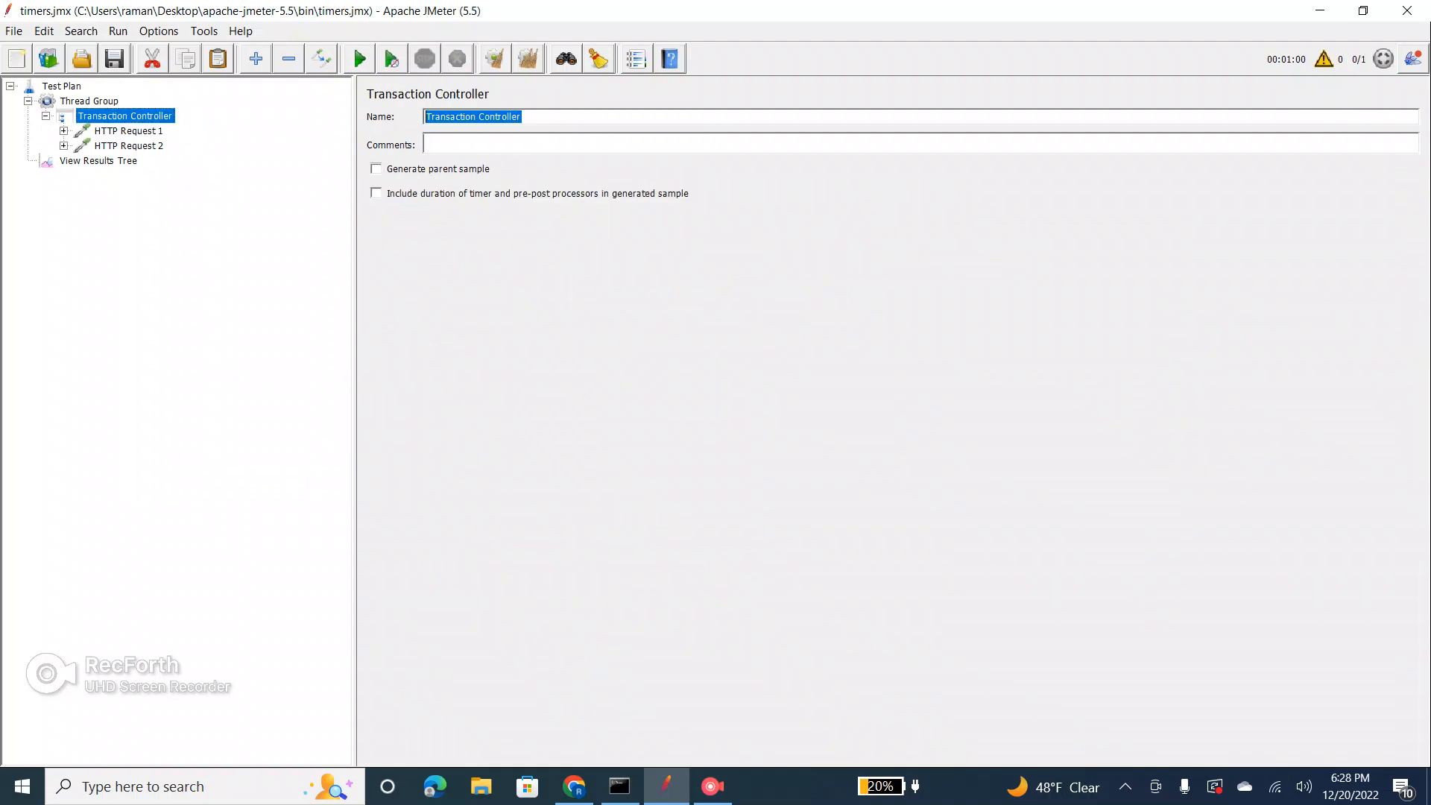
{"action": "type", "text": "URL"}
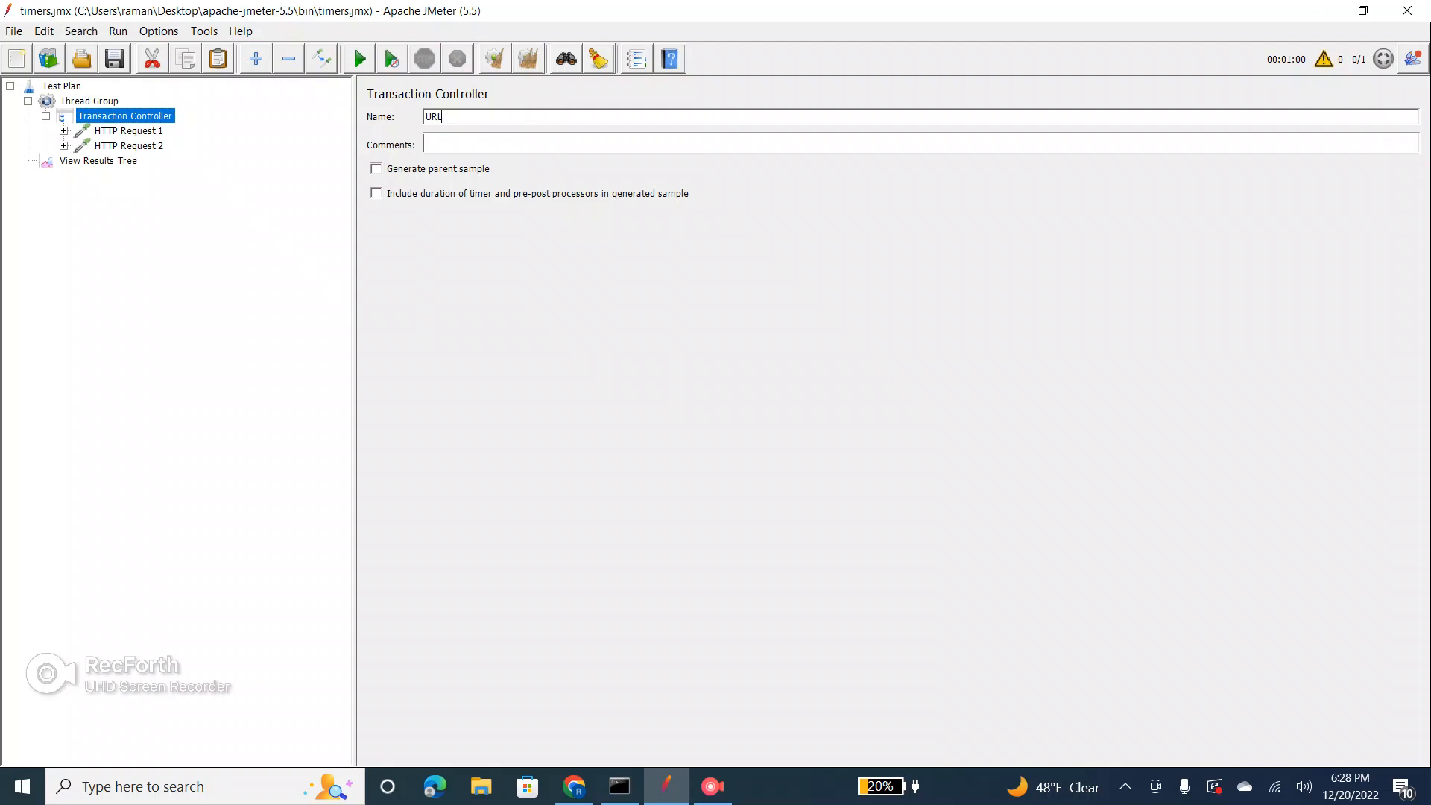
{"action": "left_click", "coordinate": [129, 131]}
{"action": "left_click", "coordinate": [85, 116]}
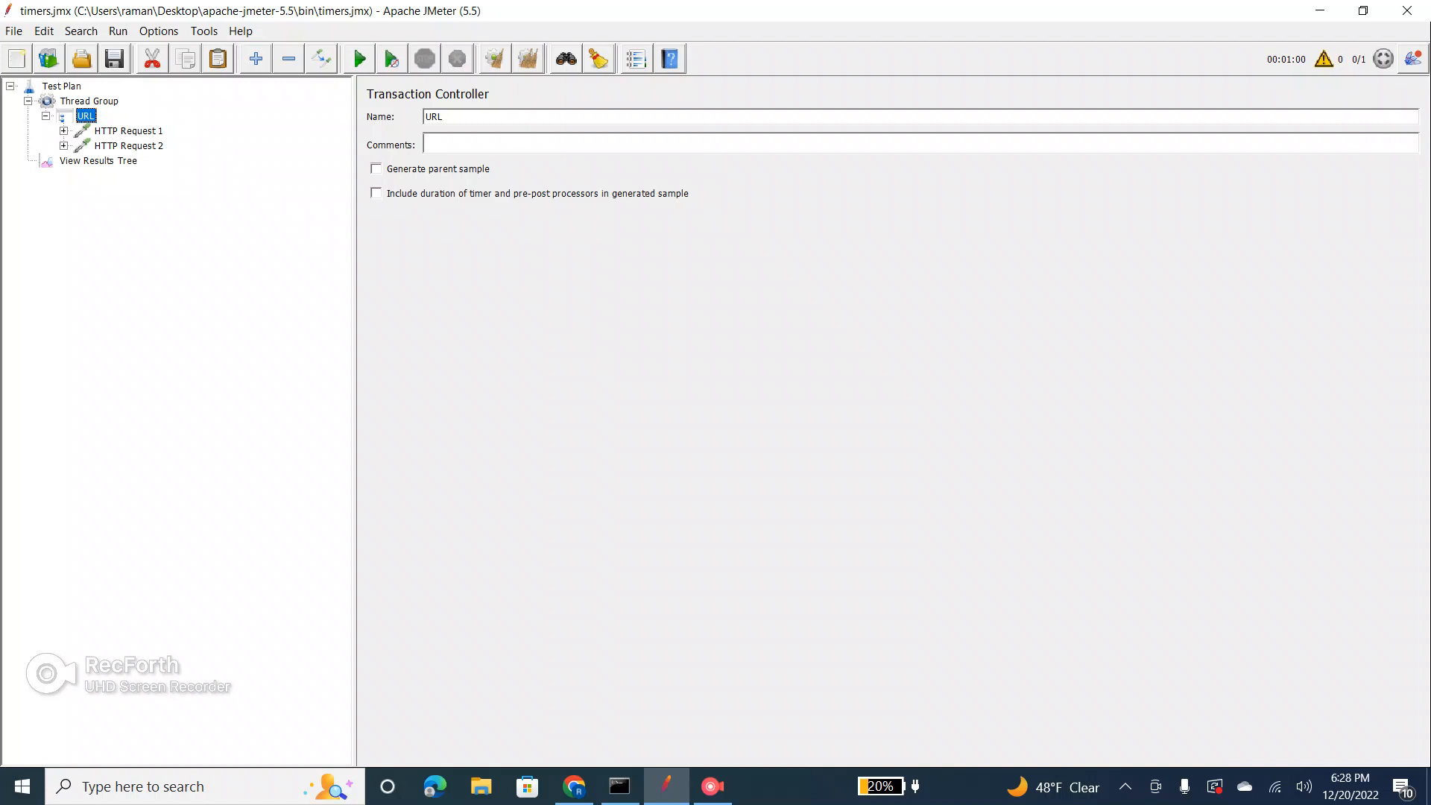
{"action": "key", "text": "Left"}
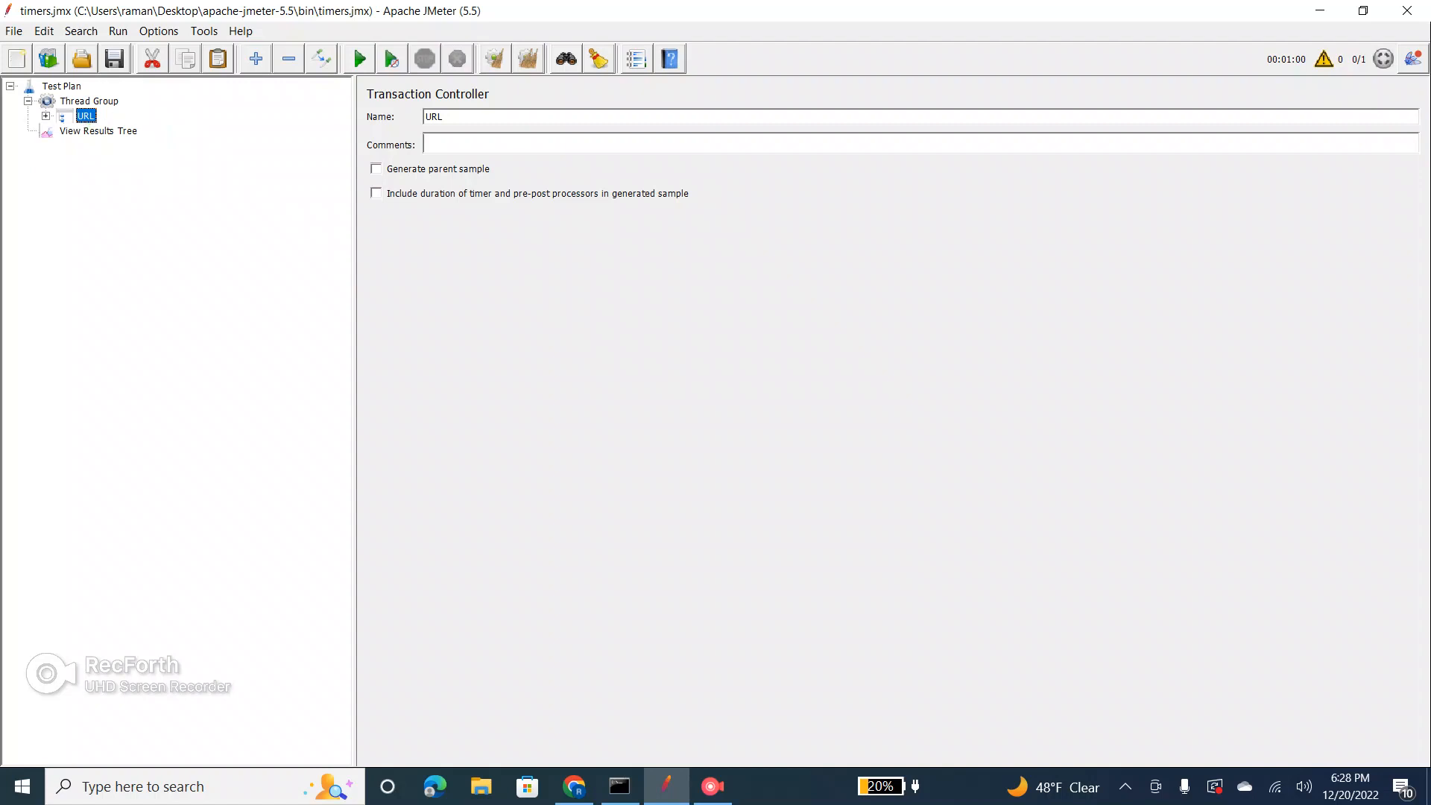
{"action": "key", "text": "Right"}
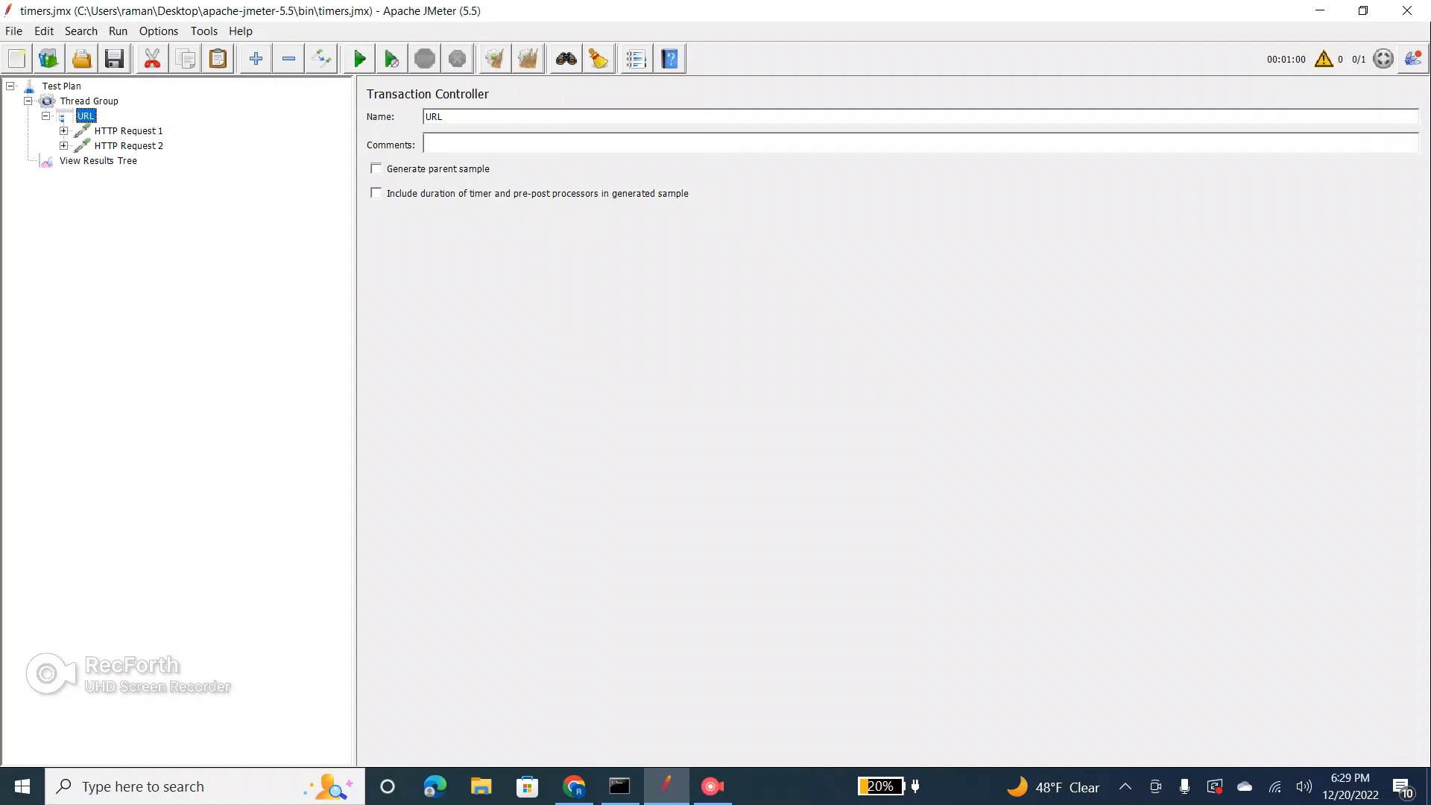
Step: Remove the Constant Timer from HTTP Request 1 under the URL controller
{"action": "left_click", "coordinate": [64, 132]}
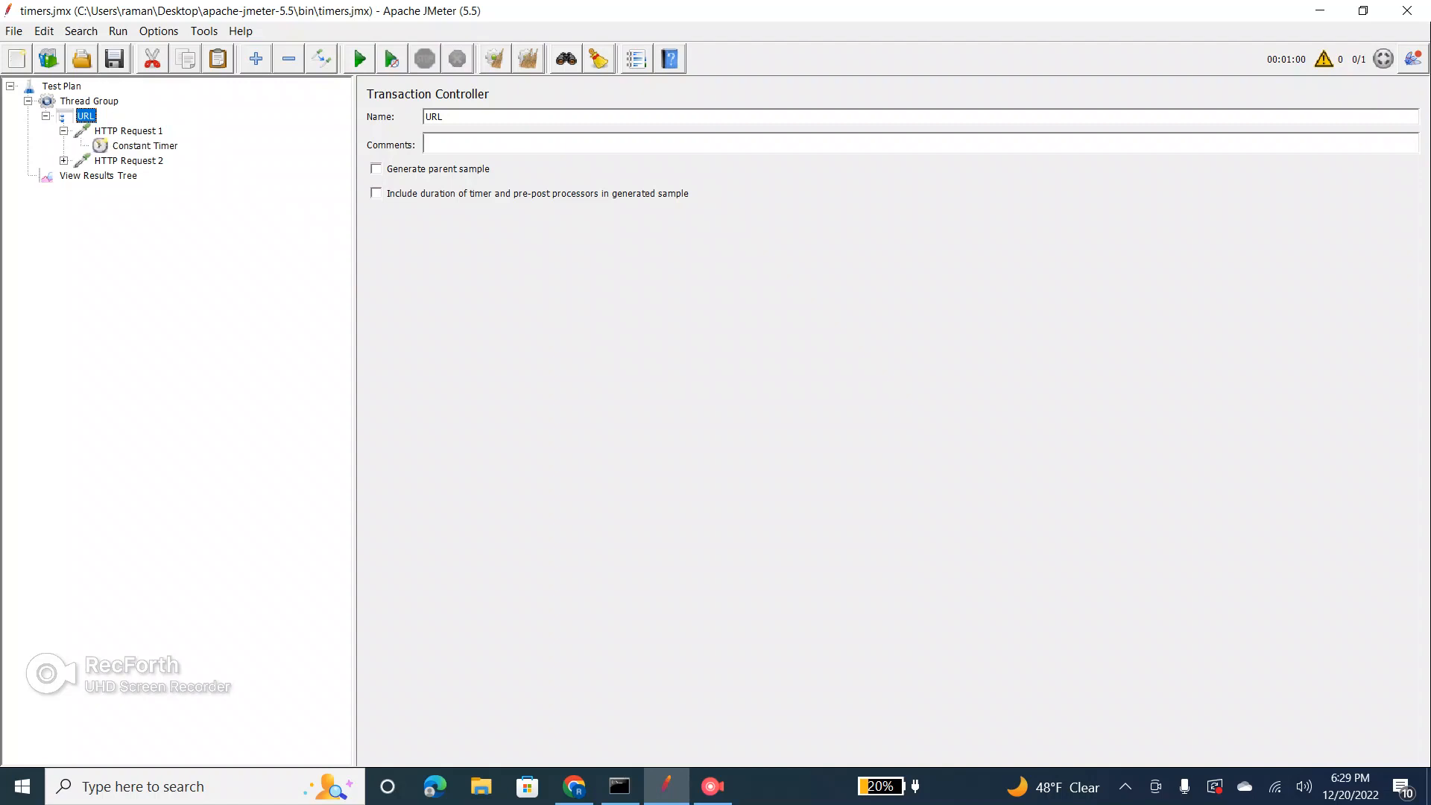
{"action": "left_click", "coordinate": [128, 131]}
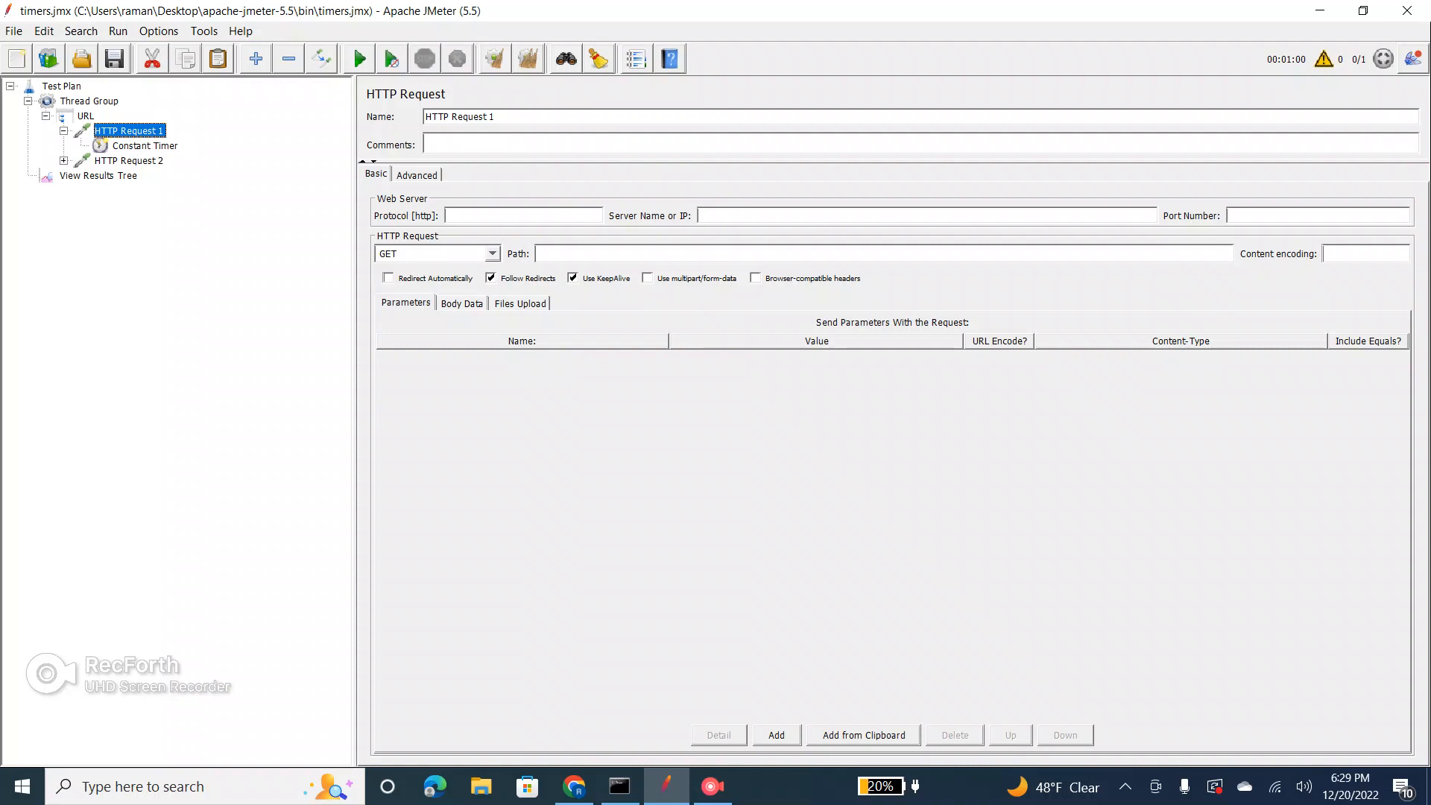
{"action": "left_click", "coordinate": [64, 161]}
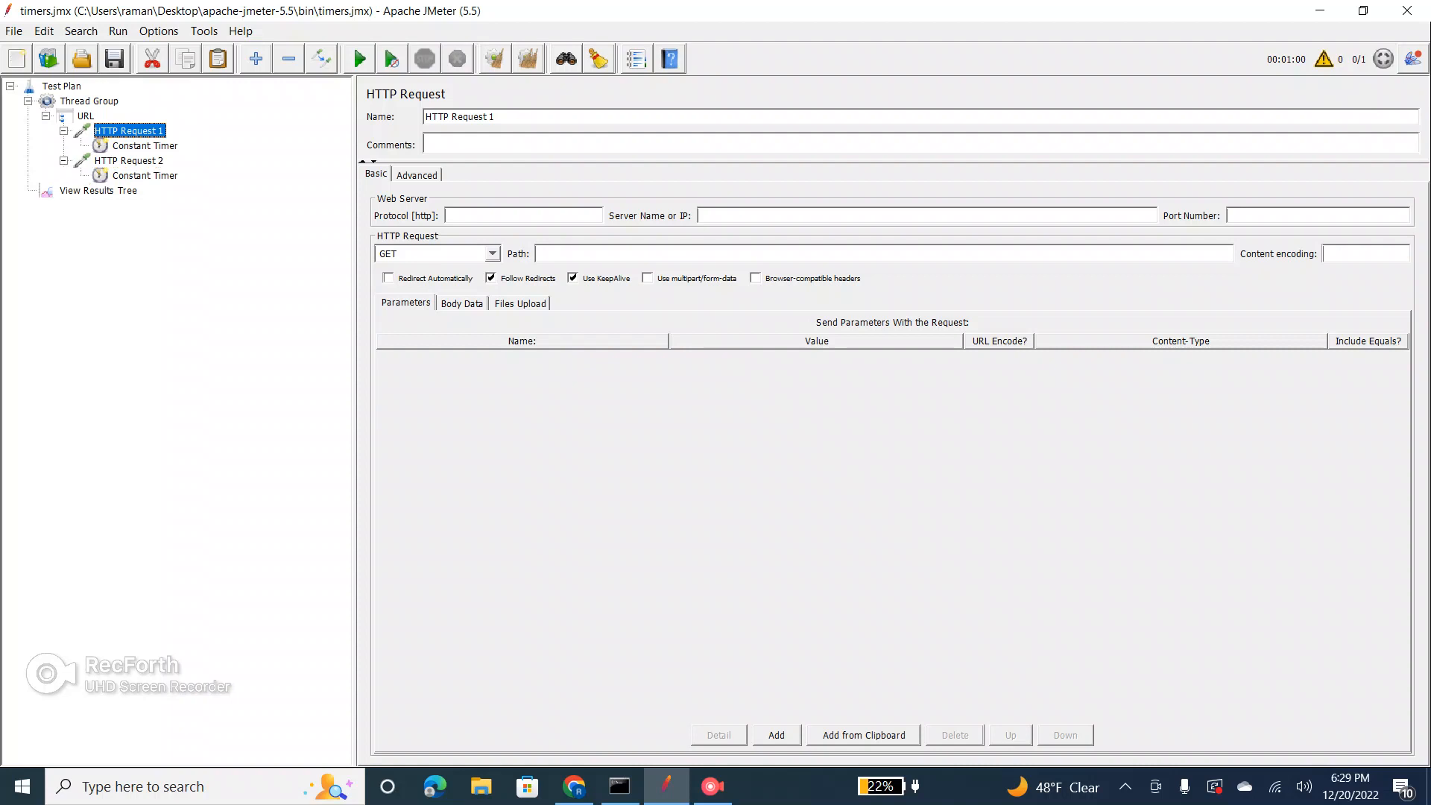
{"action": "left_click", "coordinate": [145, 146]}
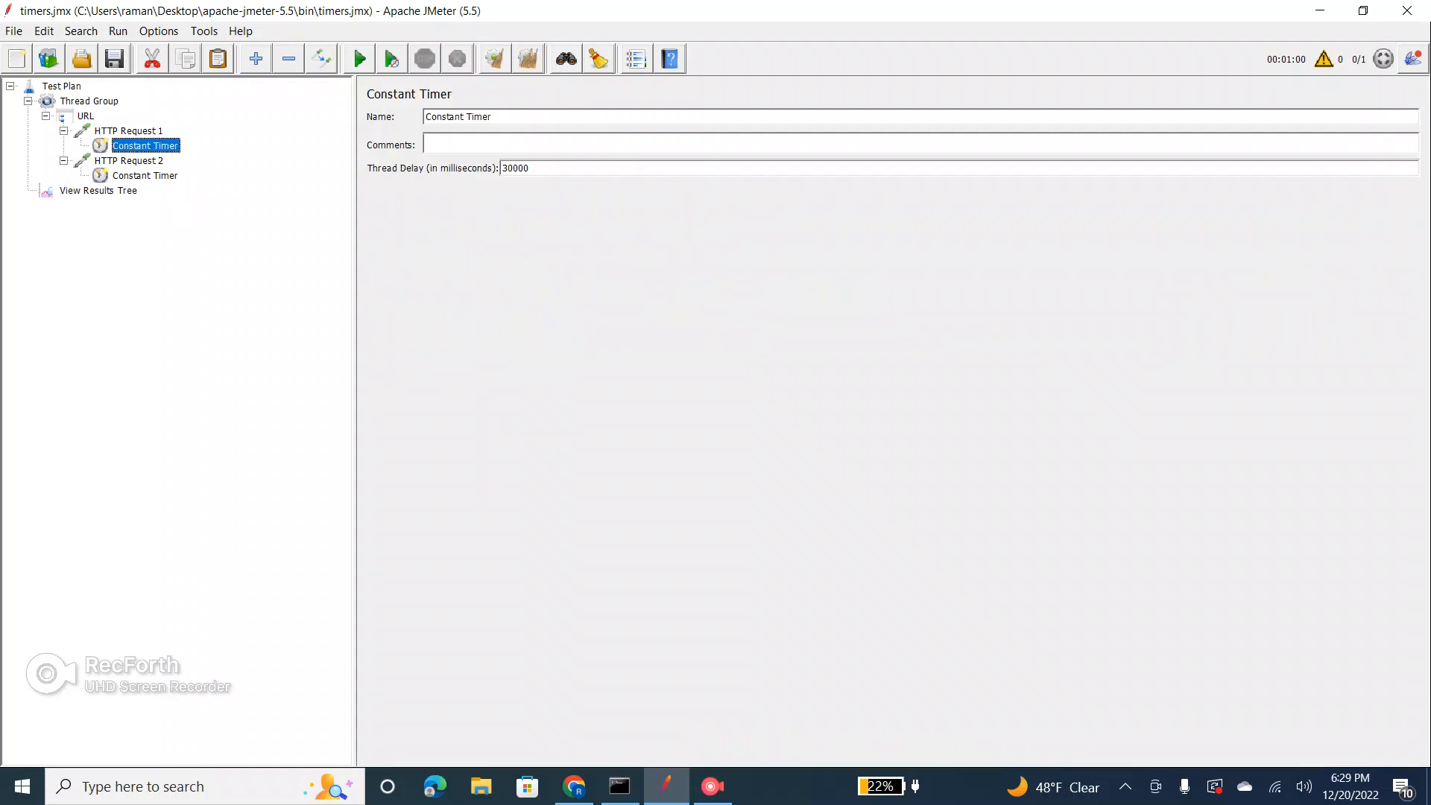
{"action": "right_click", "coordinate": [142, 146]}
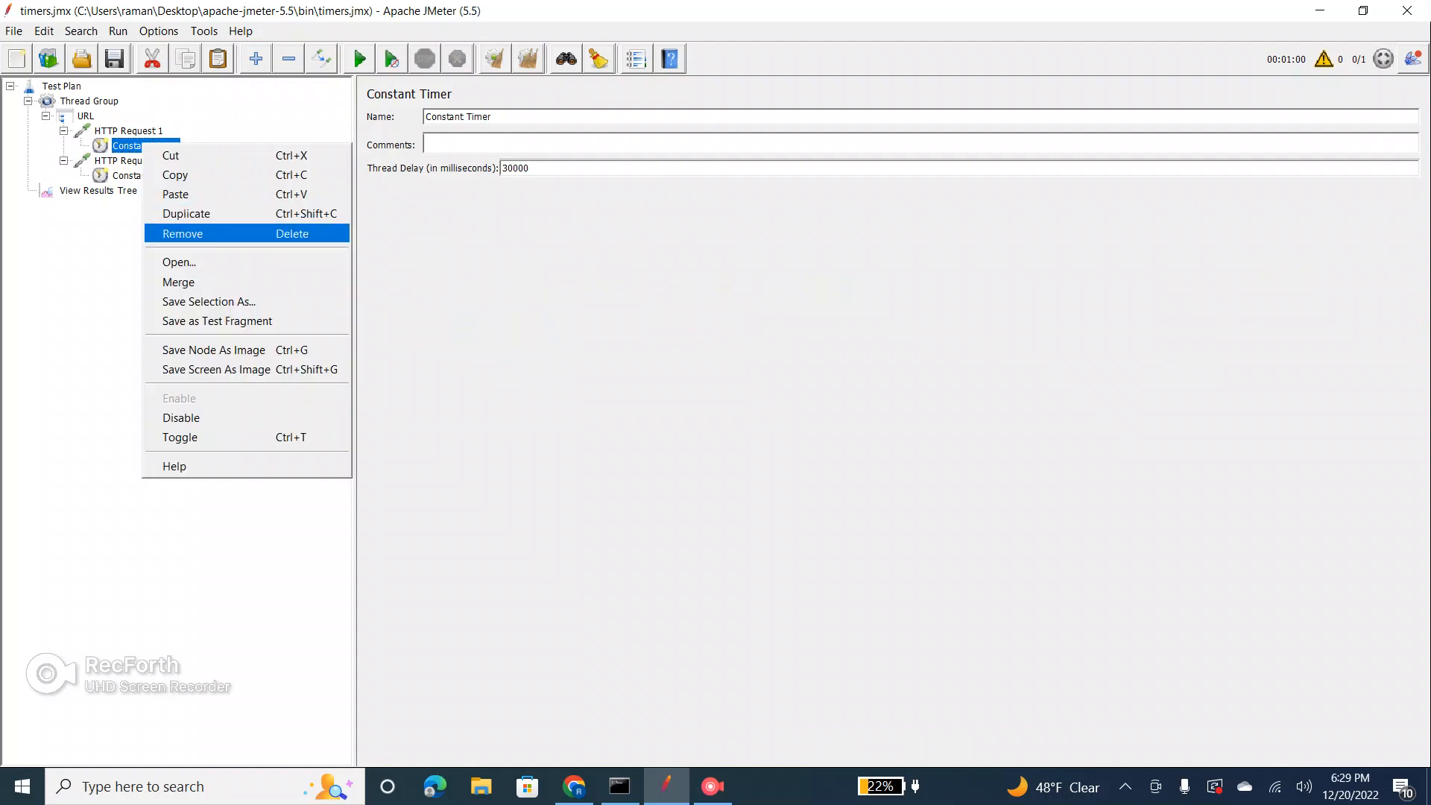
{"action": "left_click", "coordinate": [182, 234]}
{"action": "key", "text": "Return"}
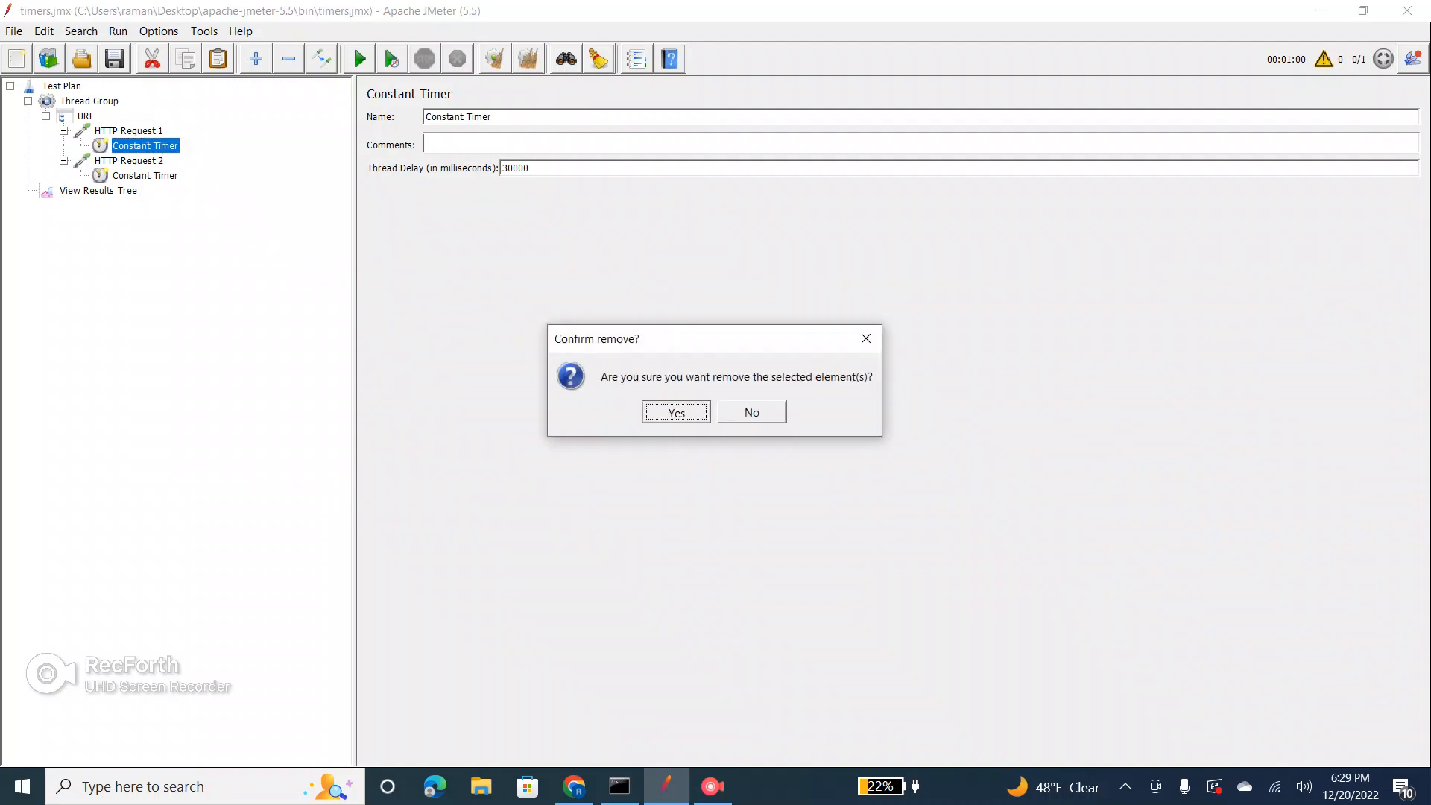
Step: Remove the Constant Timer from HTTP Request 2 as well
{"action": "left_click", "coordinate": [134, 160]}
{"action": "right_click", "coordinate": [127, 161]}
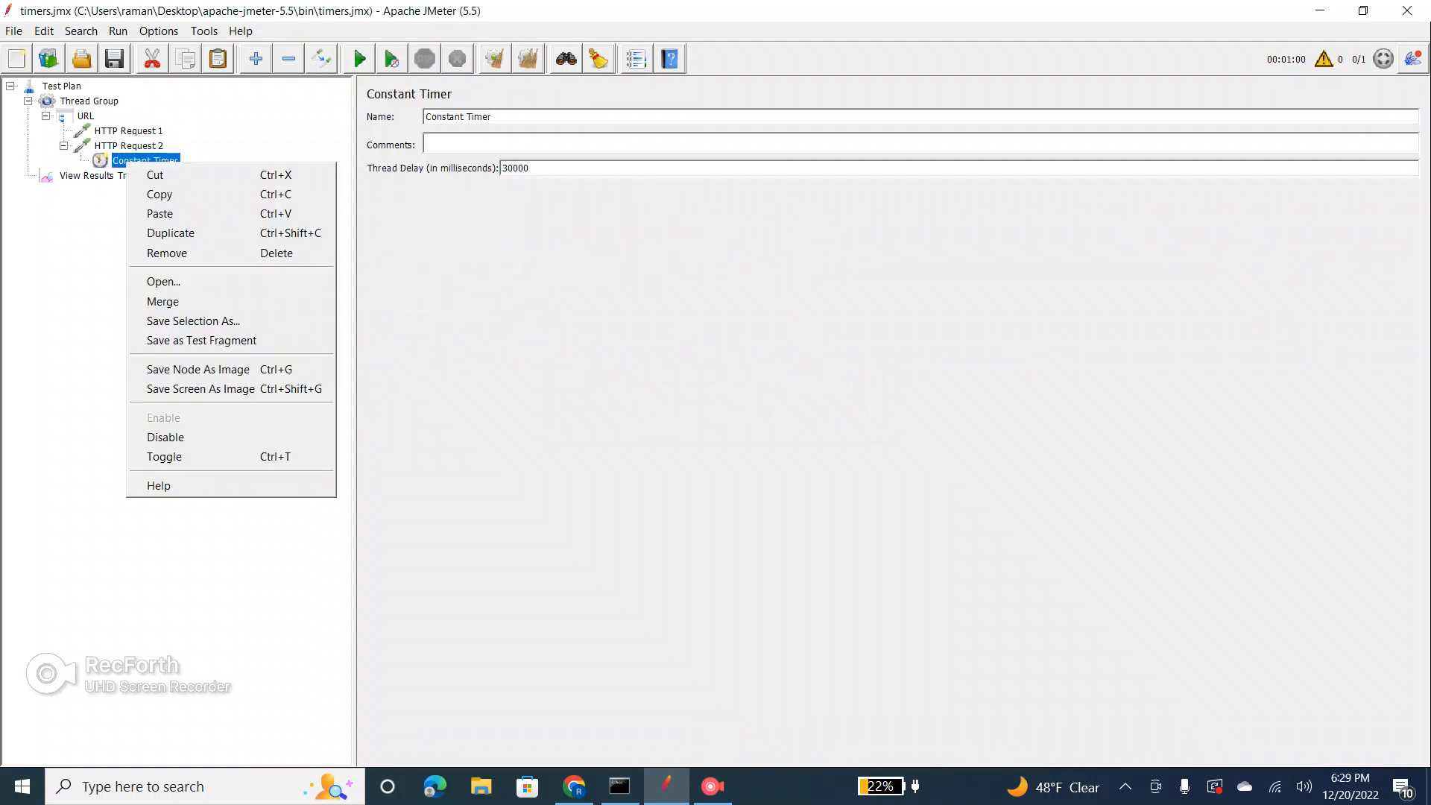
{"action": "key", "text": "Return"}
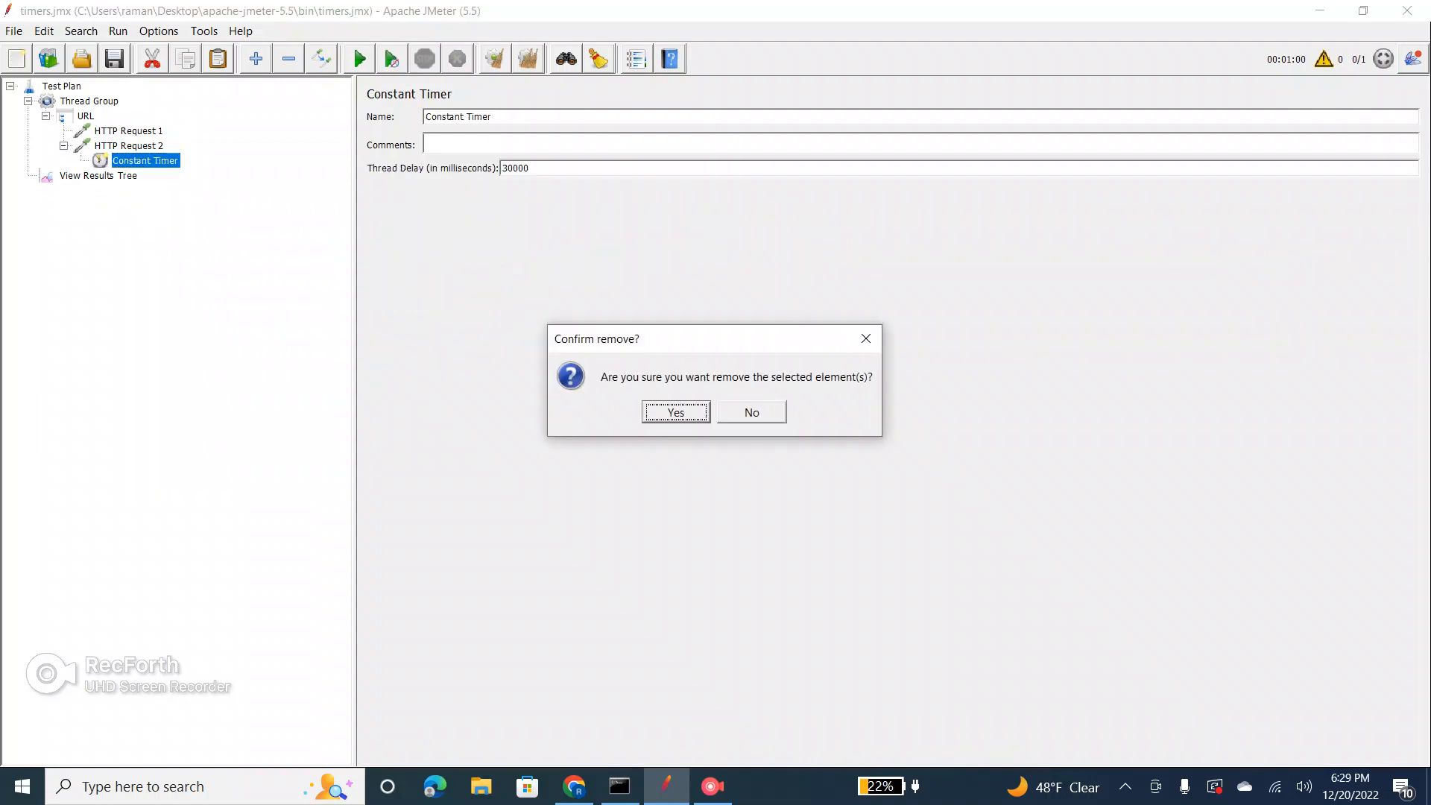
{"action": "key", "text": "Return"}
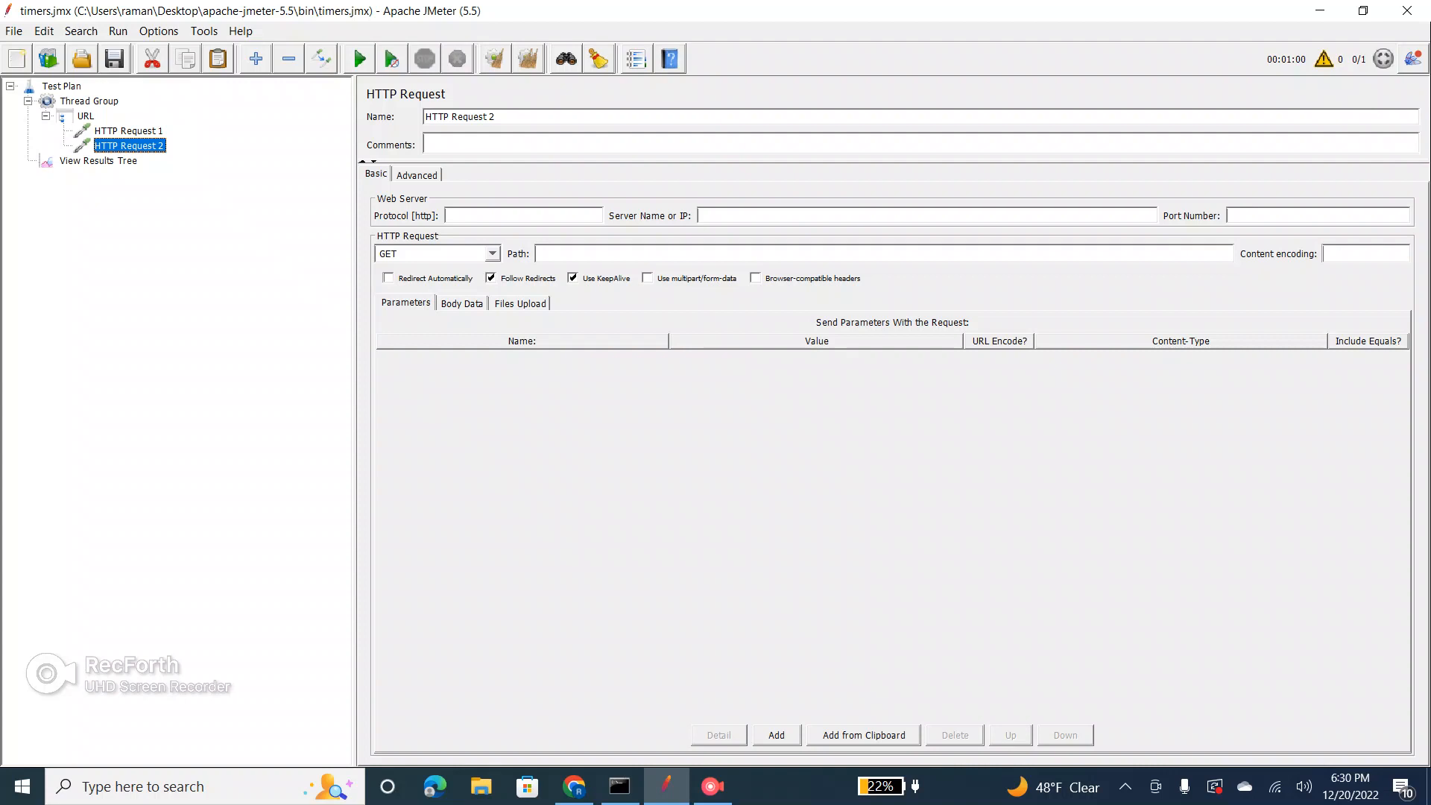
Step: Copy the URL transaction controller with its requests and paste it into the Thread Group
{"action": "left_click", "coordinate": [46, 116]}
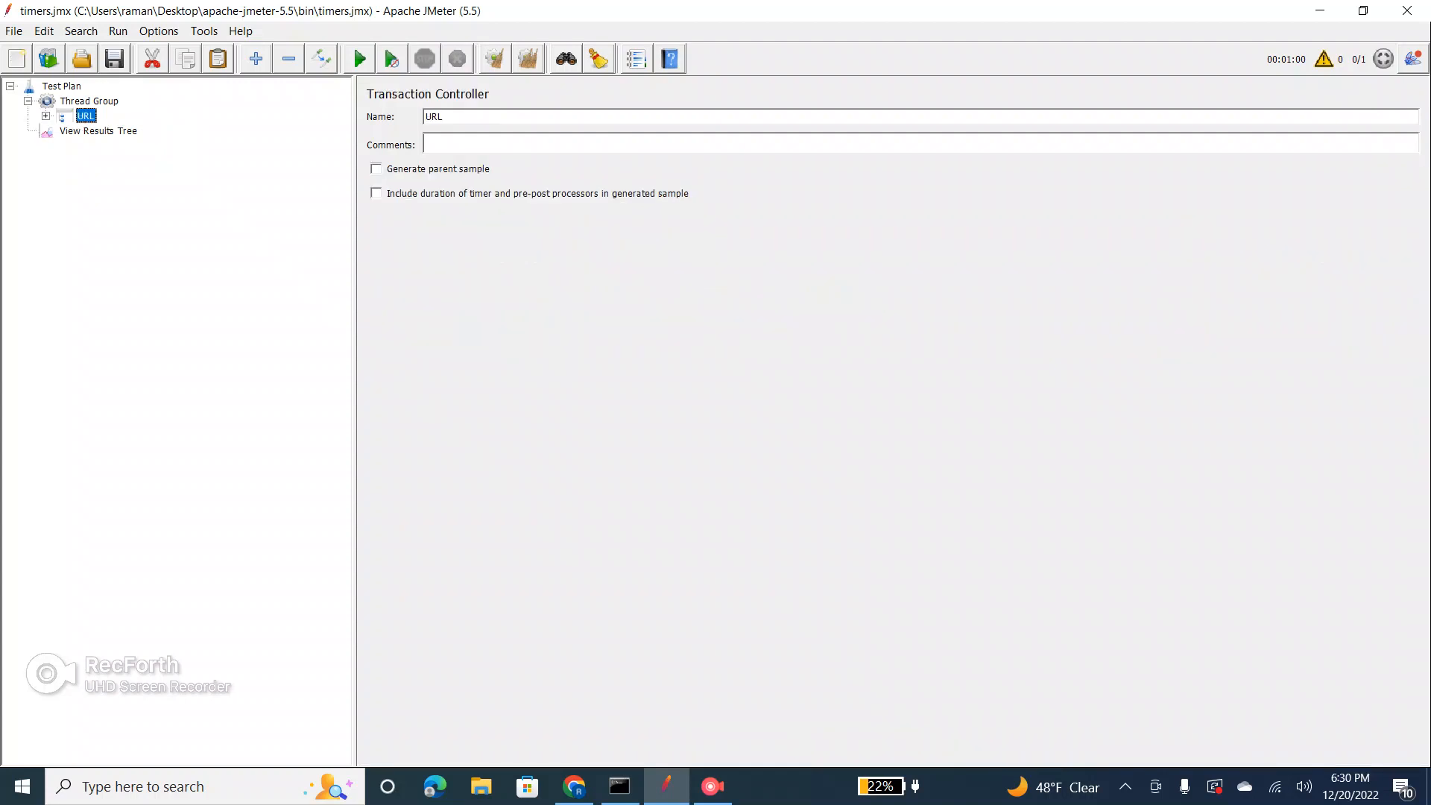
{"action": "right_click", "coordinate": [87, 115]}
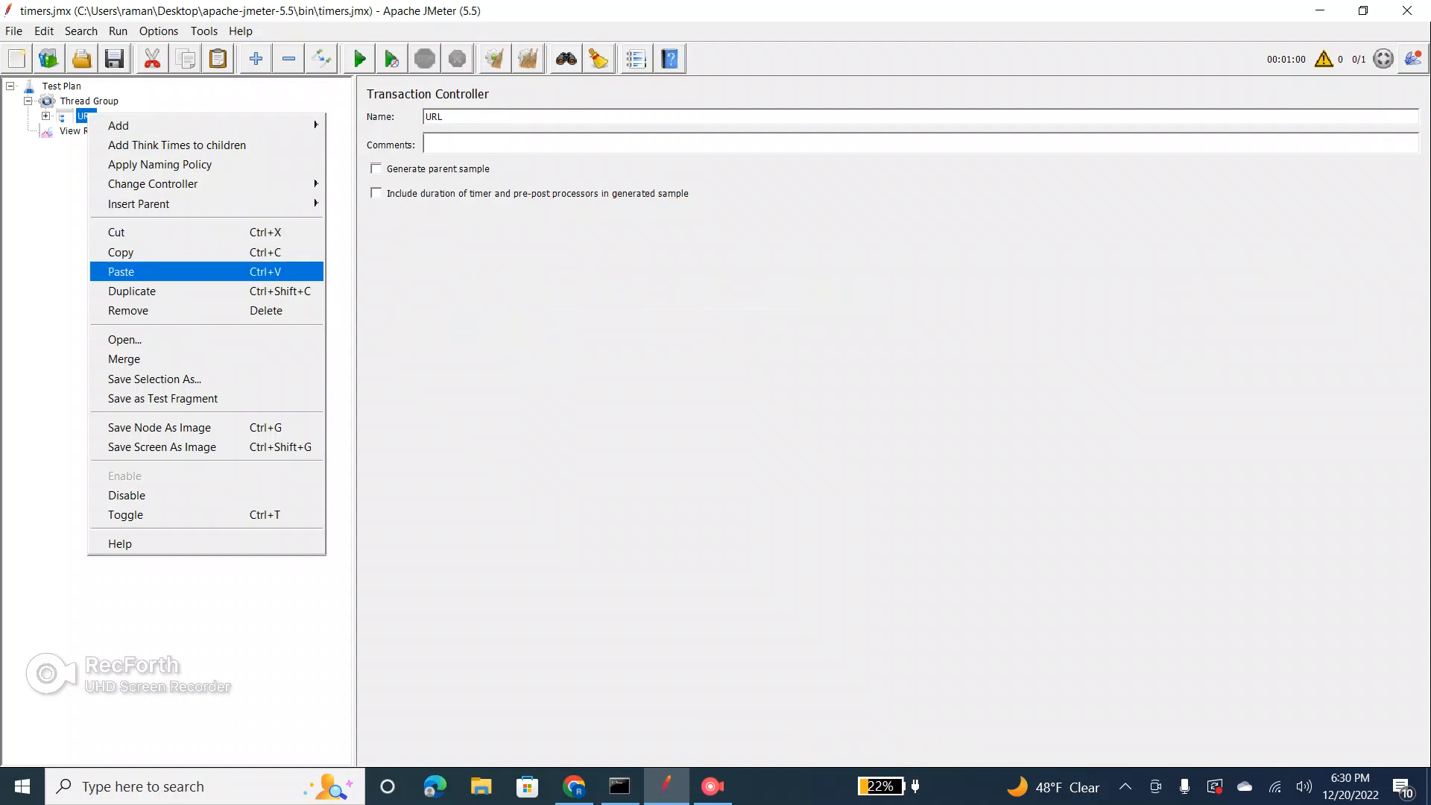
{"action": "left_click", "coordinate": [121, 253]}
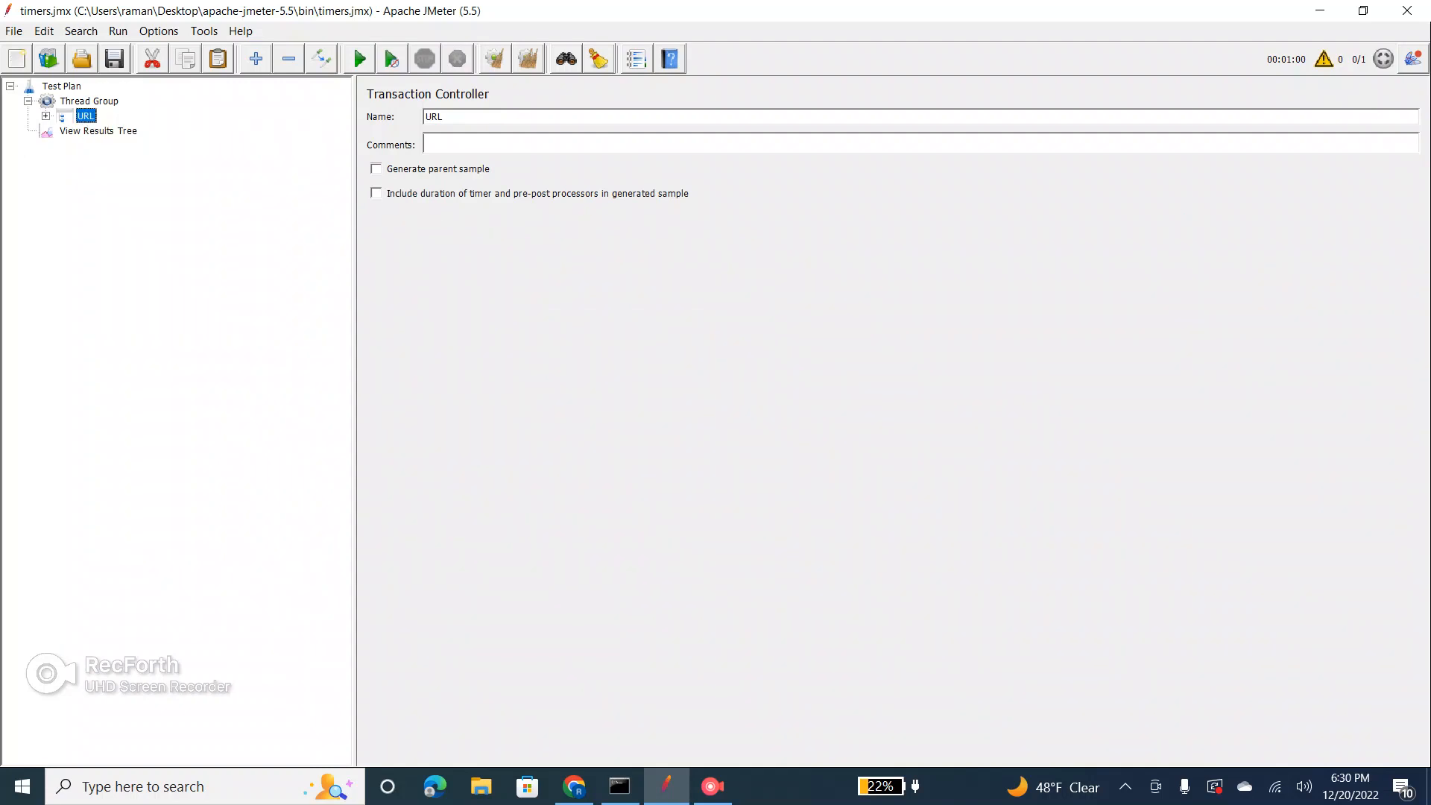
{"action": "left_click", "coordinate": [85, 100]}
{"action": "right_click", "coordinate": [84, 102]}
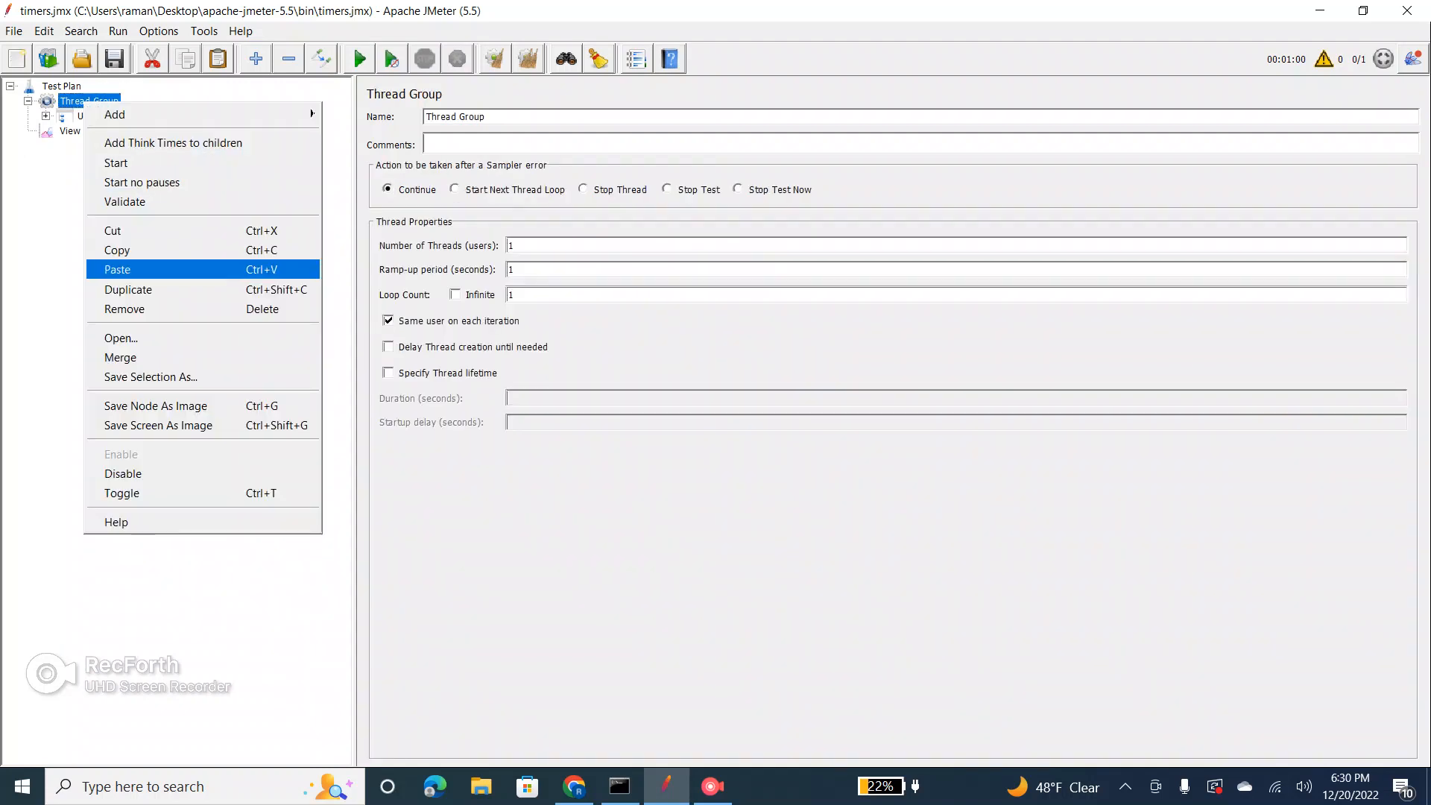
{"action": "left_click", "coordinate": [117, 269]}
Step: Rename the pasted copy of the URL transaction controller as Login
{"action": "left_click", "coordinate": [85, 131]}
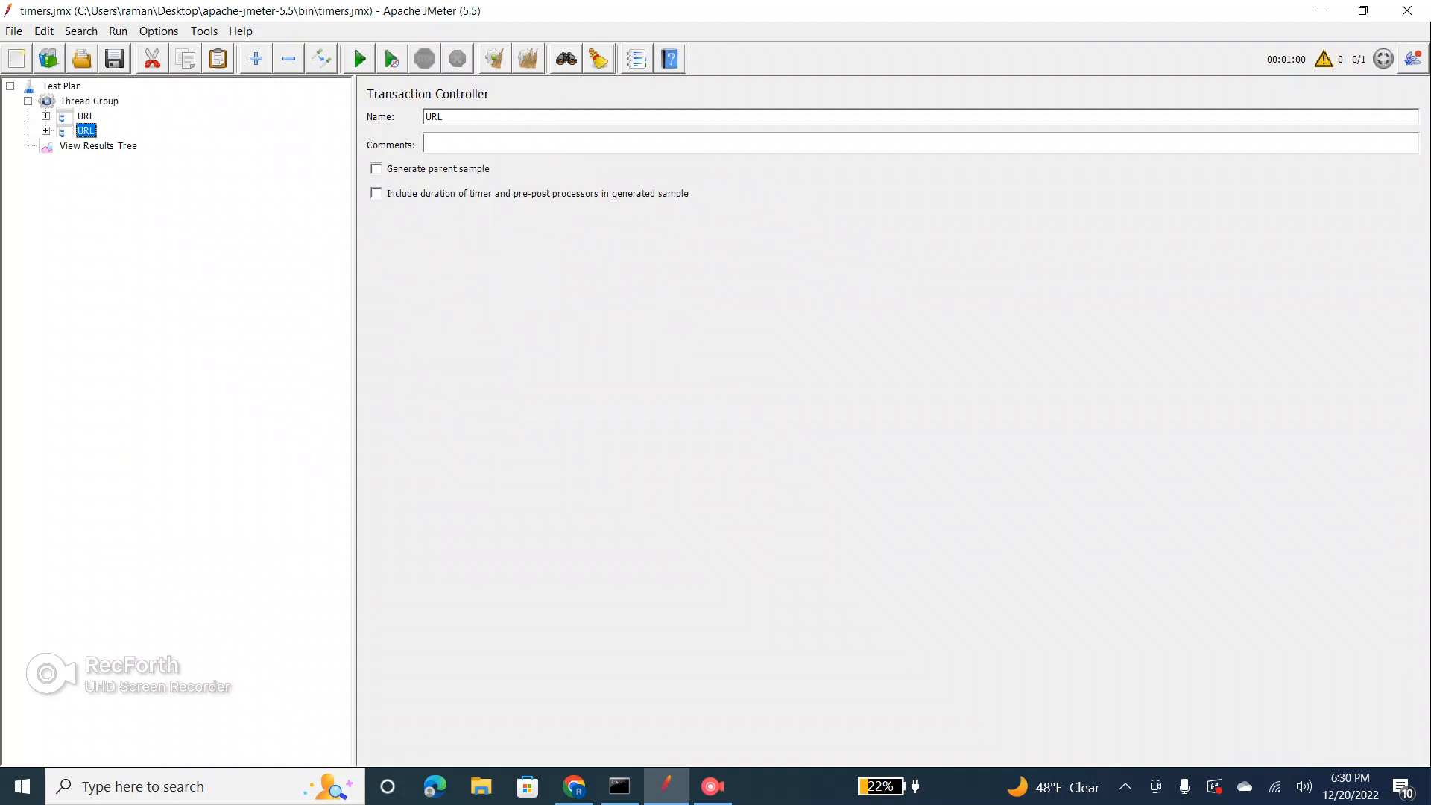
{"action": "double_click", "coordinate": [434, 117]}
{"action": "type", "text": "Login"}
Step: Rename the two requests inside the Login controller as HTTP Request 3 and HTTP Request 4
{"action": "left_click", "coordinate": [46, 131]}
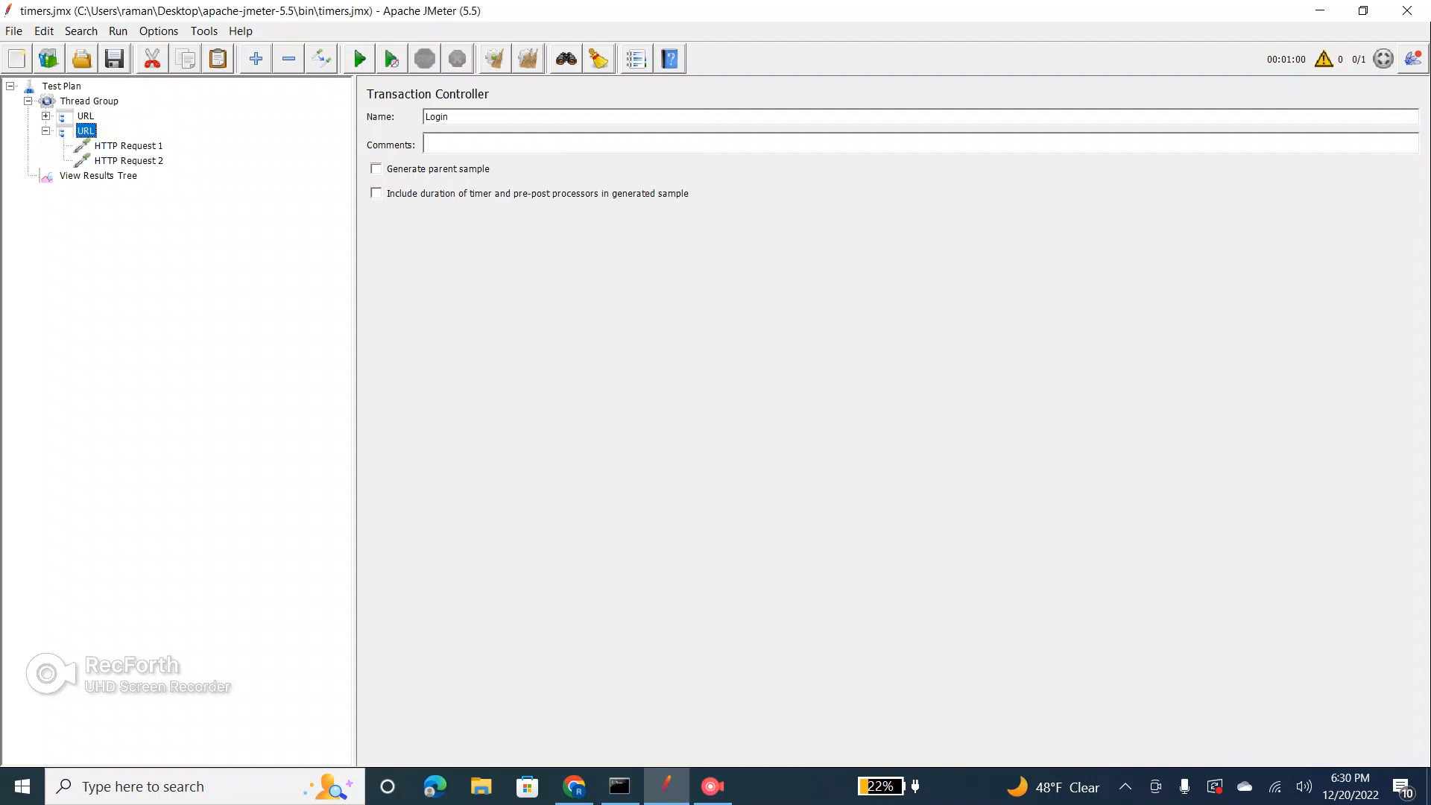
{"action": "left_click", "coordinate": [85, 116]}
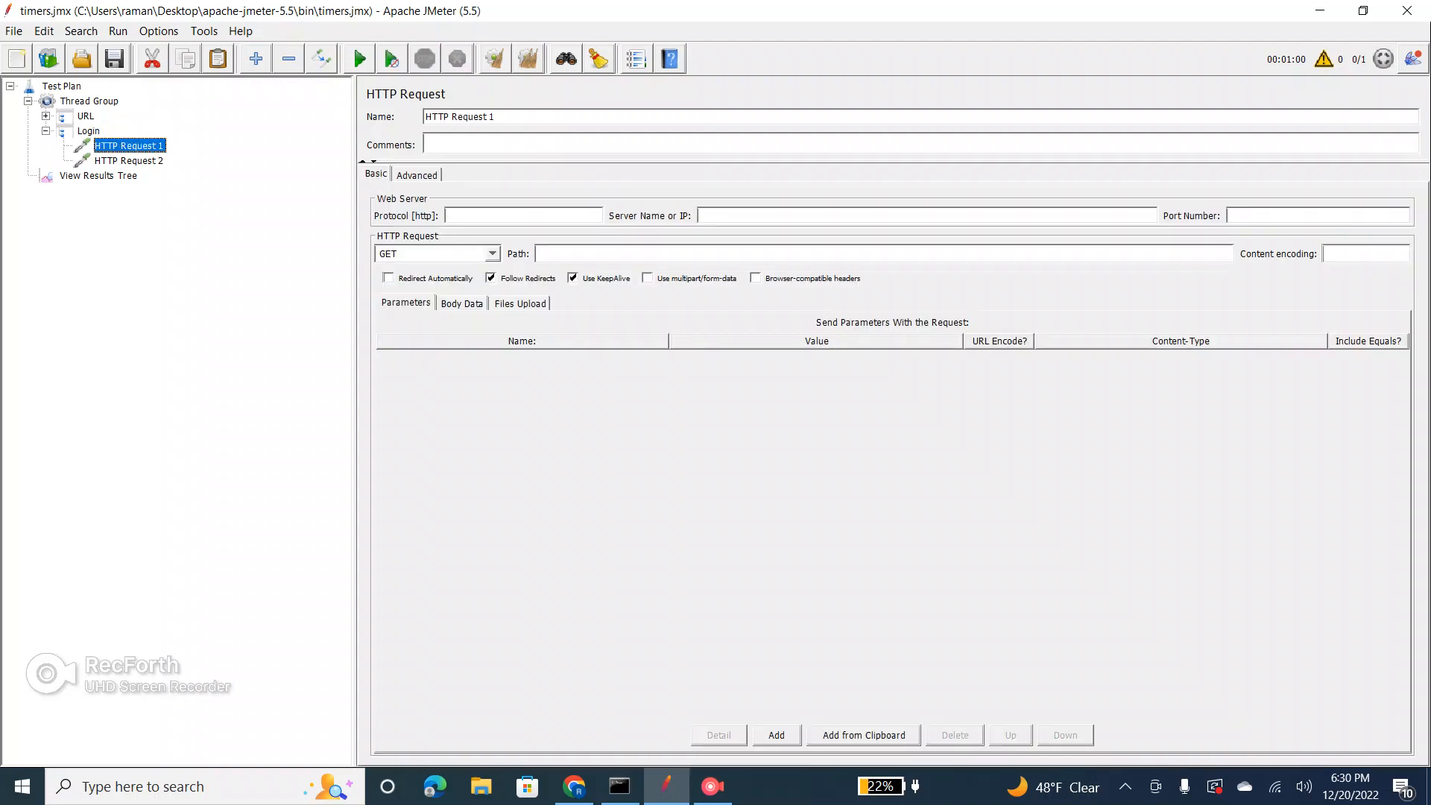
{"action": "key", "text": "BackSpace"}
{"action": "type", "text": "3"}
{"action": "left_click", "coordinate": [129, 161]}
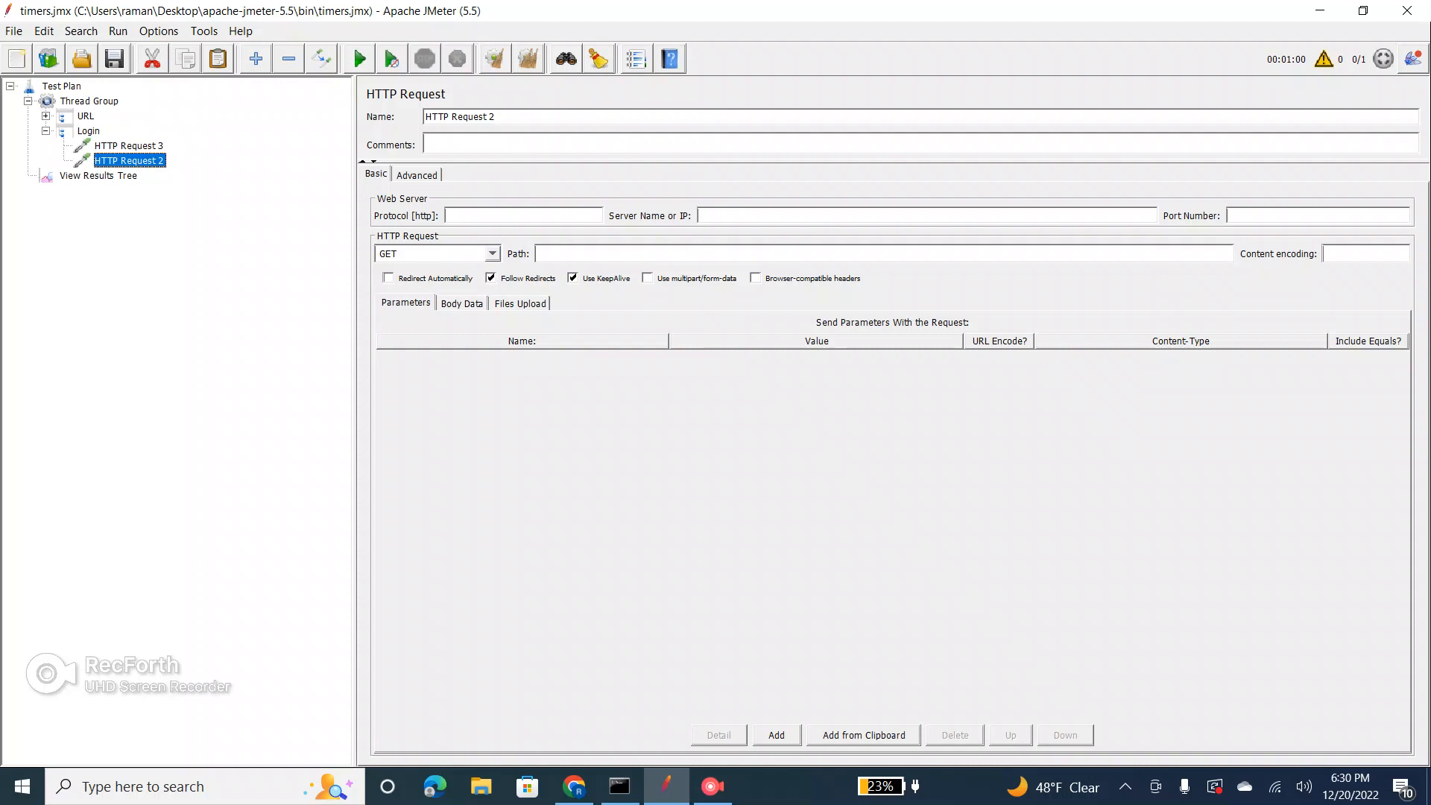
{"action": "key", "text": "BackSpace"}
{"action": "type", "text": "4"}
{"action": "left_click", "coordinate": [85, 116]}
Step: Review the Login and URL transaction controllers and the HTTP requests grouped under each
{"action": "left_click", "coordinate": [46, 131]}
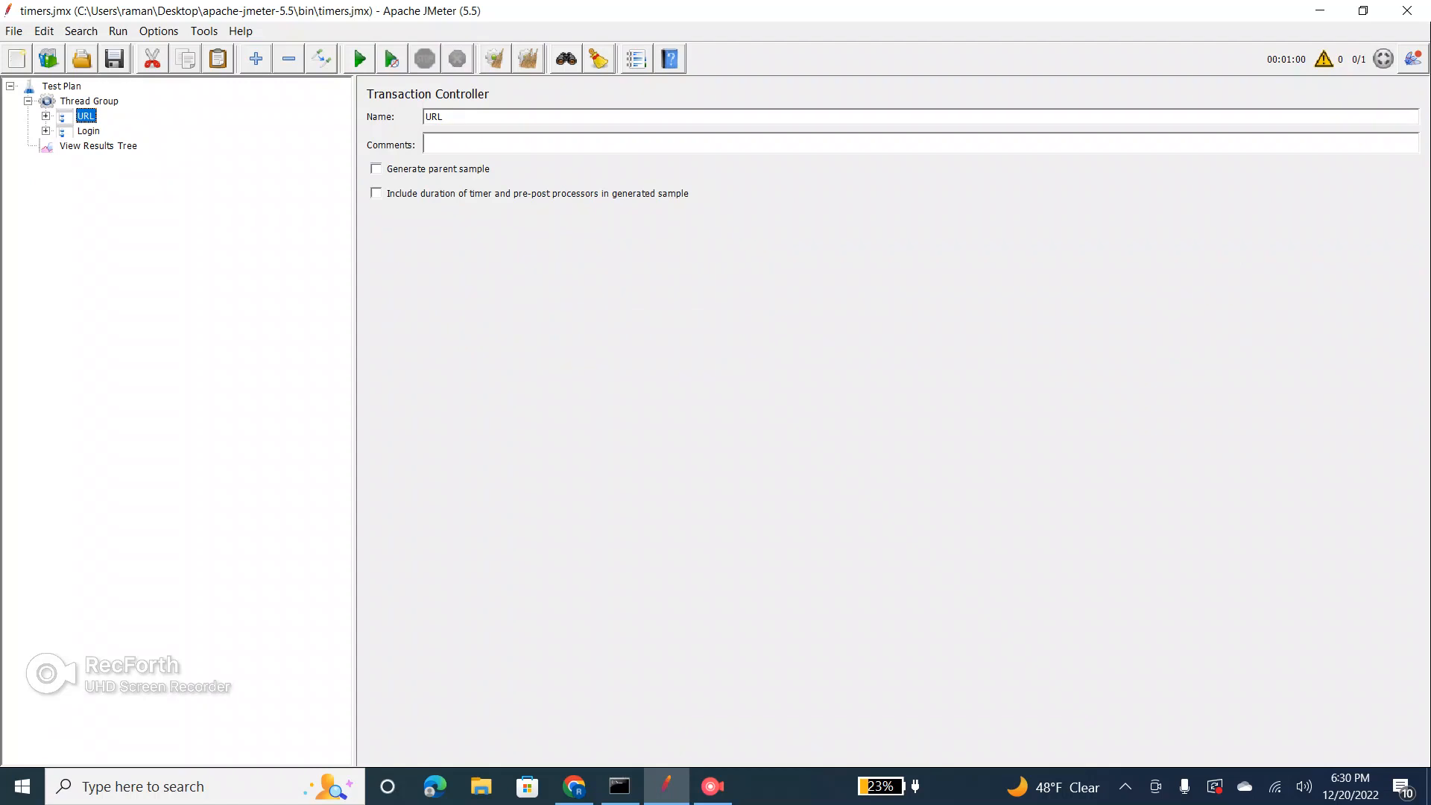
{"action": "left_click", "coordinate": [46, 132]}
{"action": "left_click", "coordinate": [89, 131]}
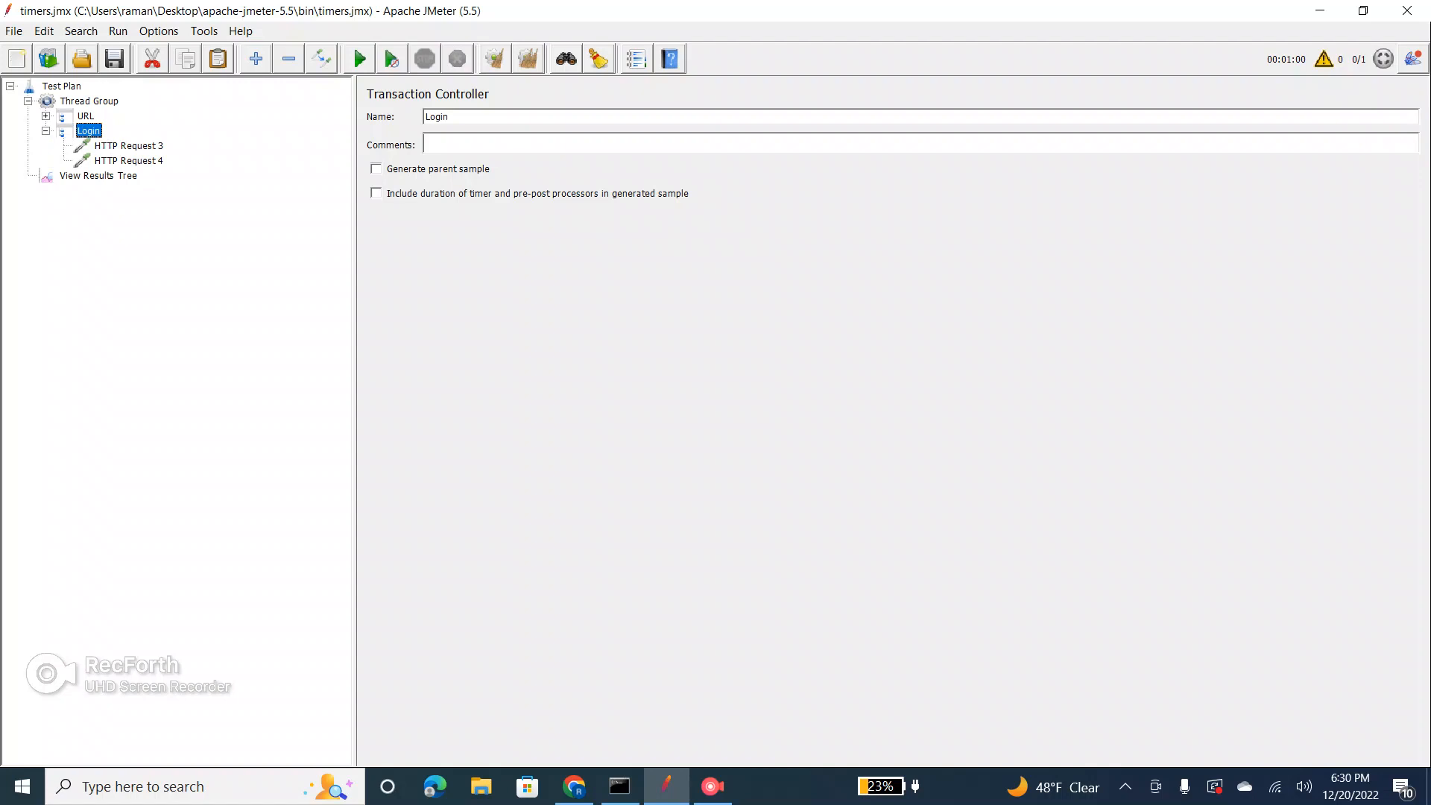
{"action": "left_click", "coordinate": [46, 131]}
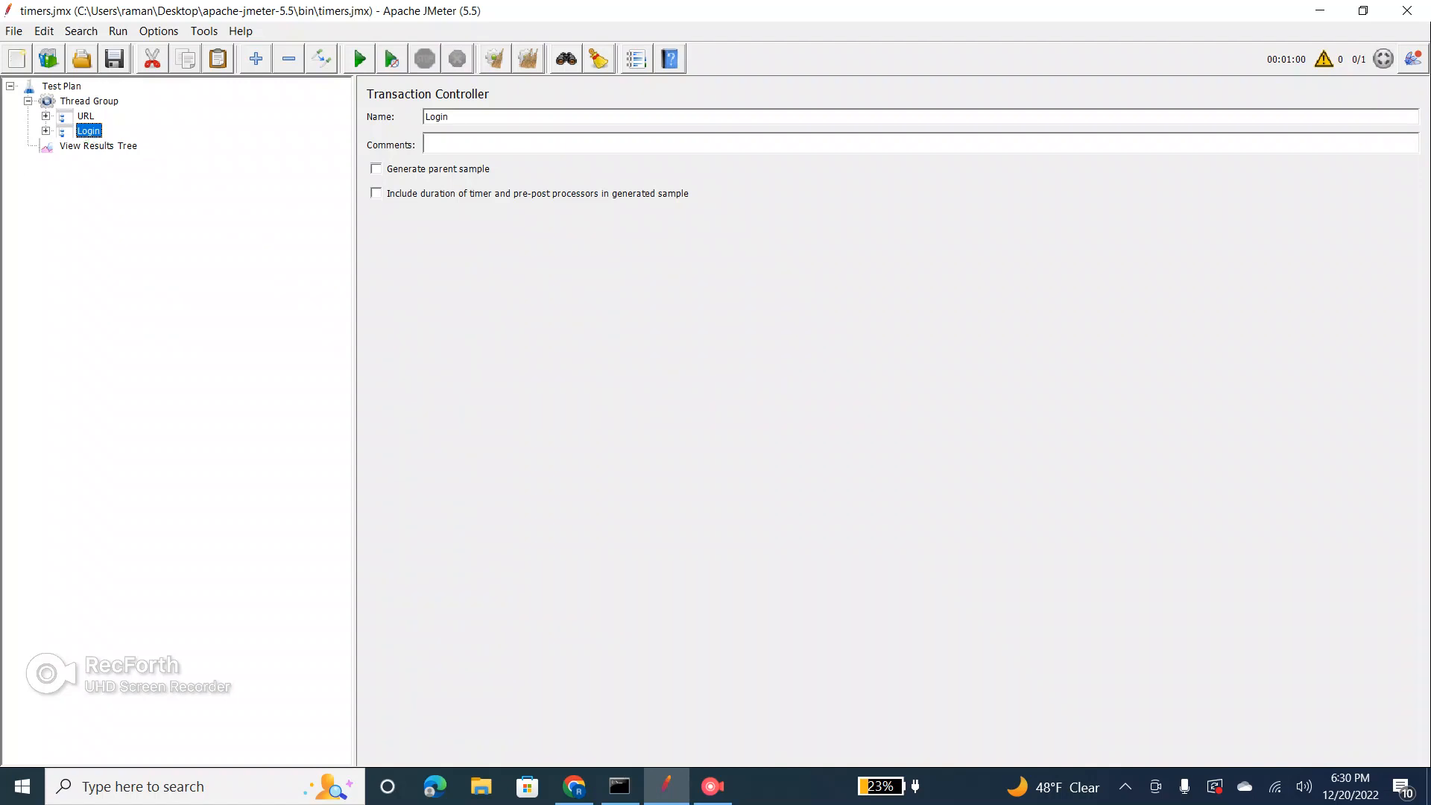
{"action": "left_click", "coordinate": [46, 117]}
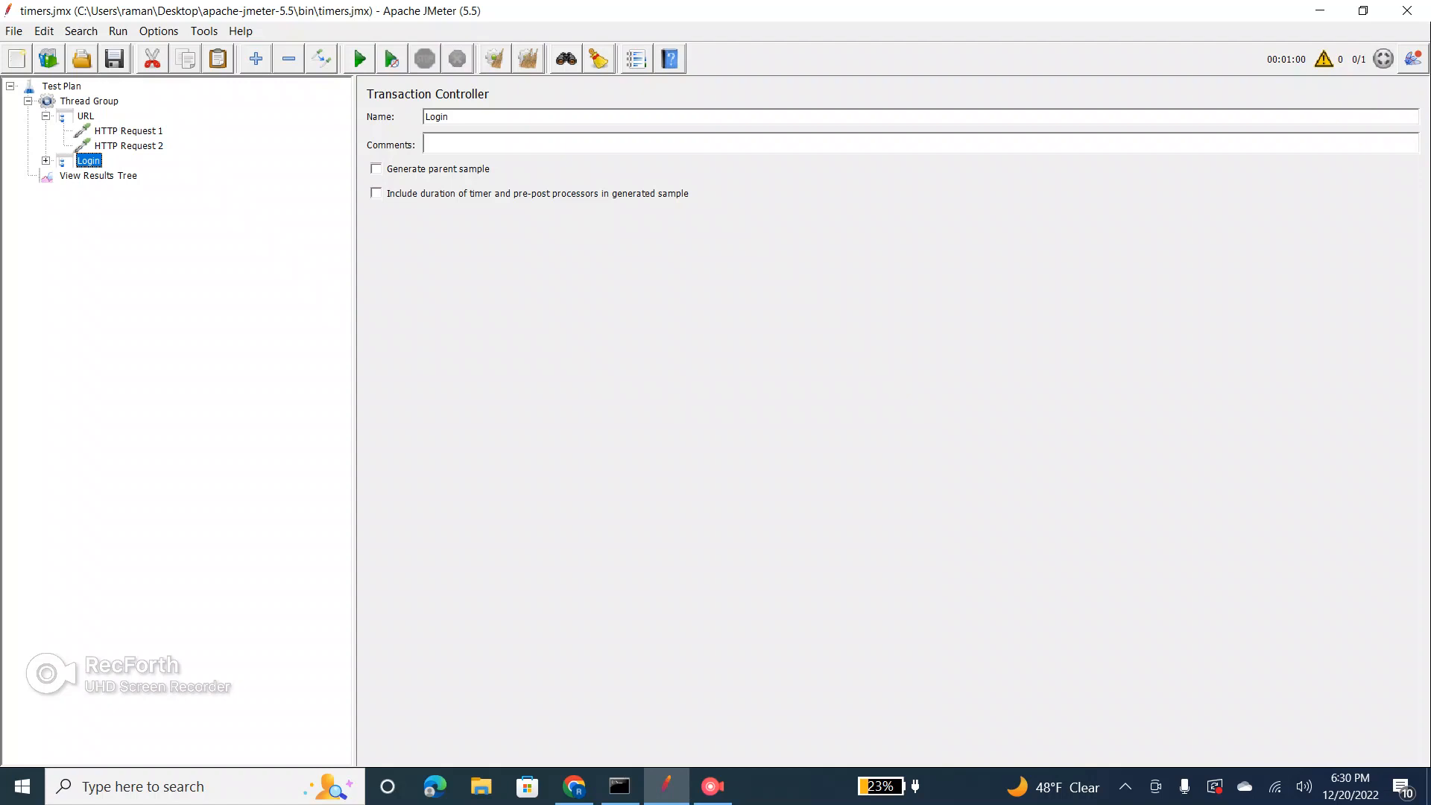
{"action": "left_click", "coordinate": [128, 131]}
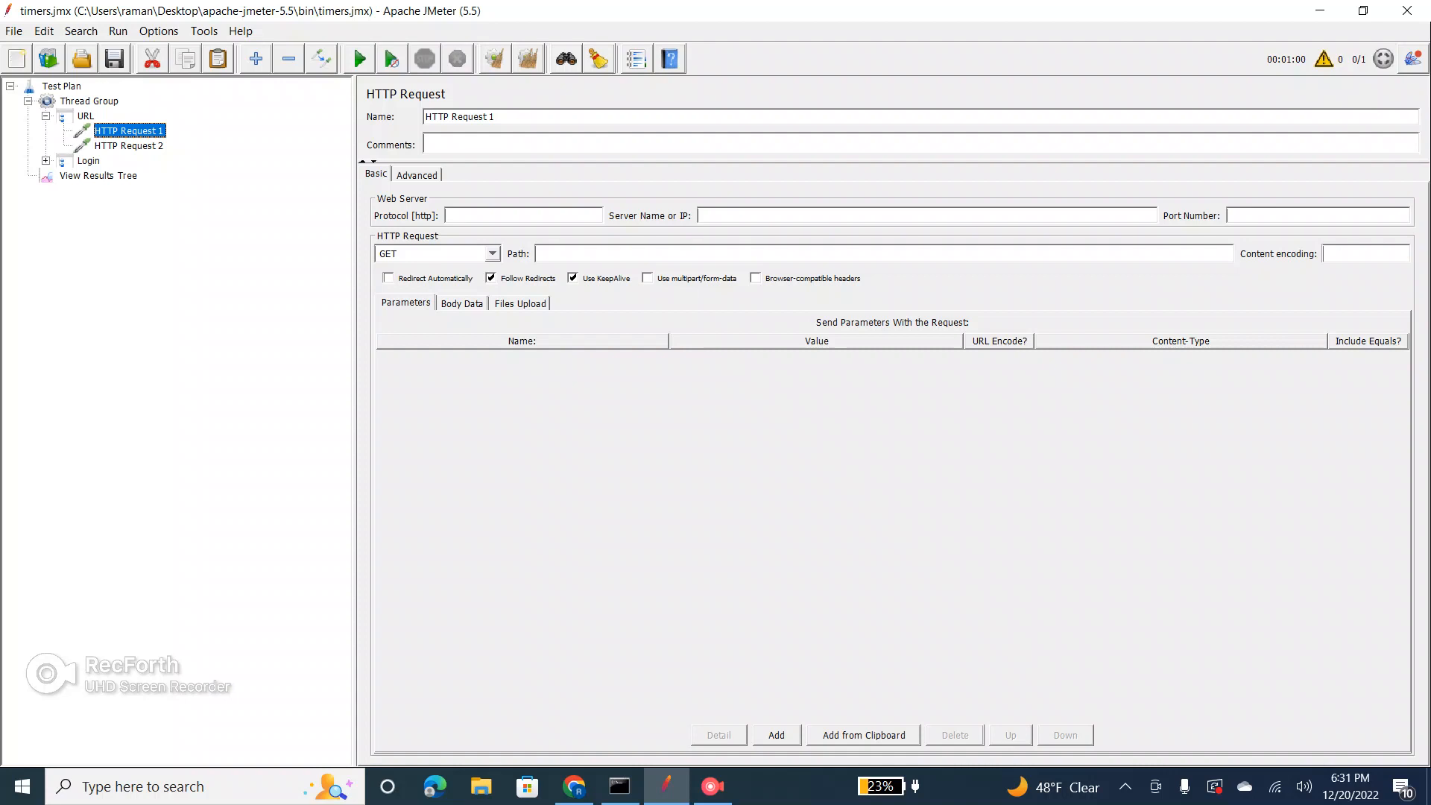
{"action": "left_click", "coordinate": [86, 116]}
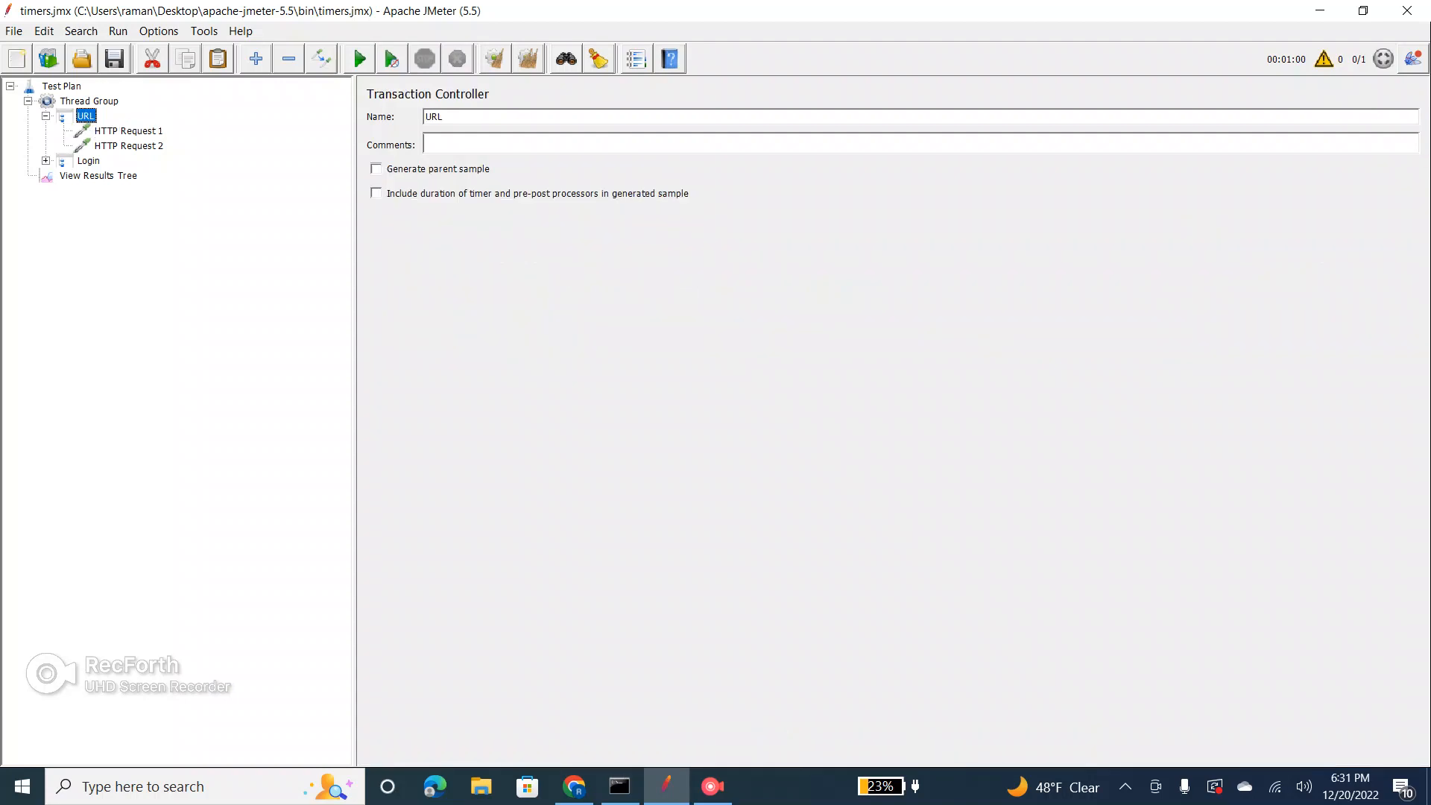
Step: Review HTTP Request 1 and HTTP Request 2 grouped under the URL transaction controller
{"action": "key", "text": "Down"}
{"action": "key", "text": "Down"}
{"action": "left_click", "coordinate": [129, 132]}
{"action": "left_click", "coordinate": [129, 146]}
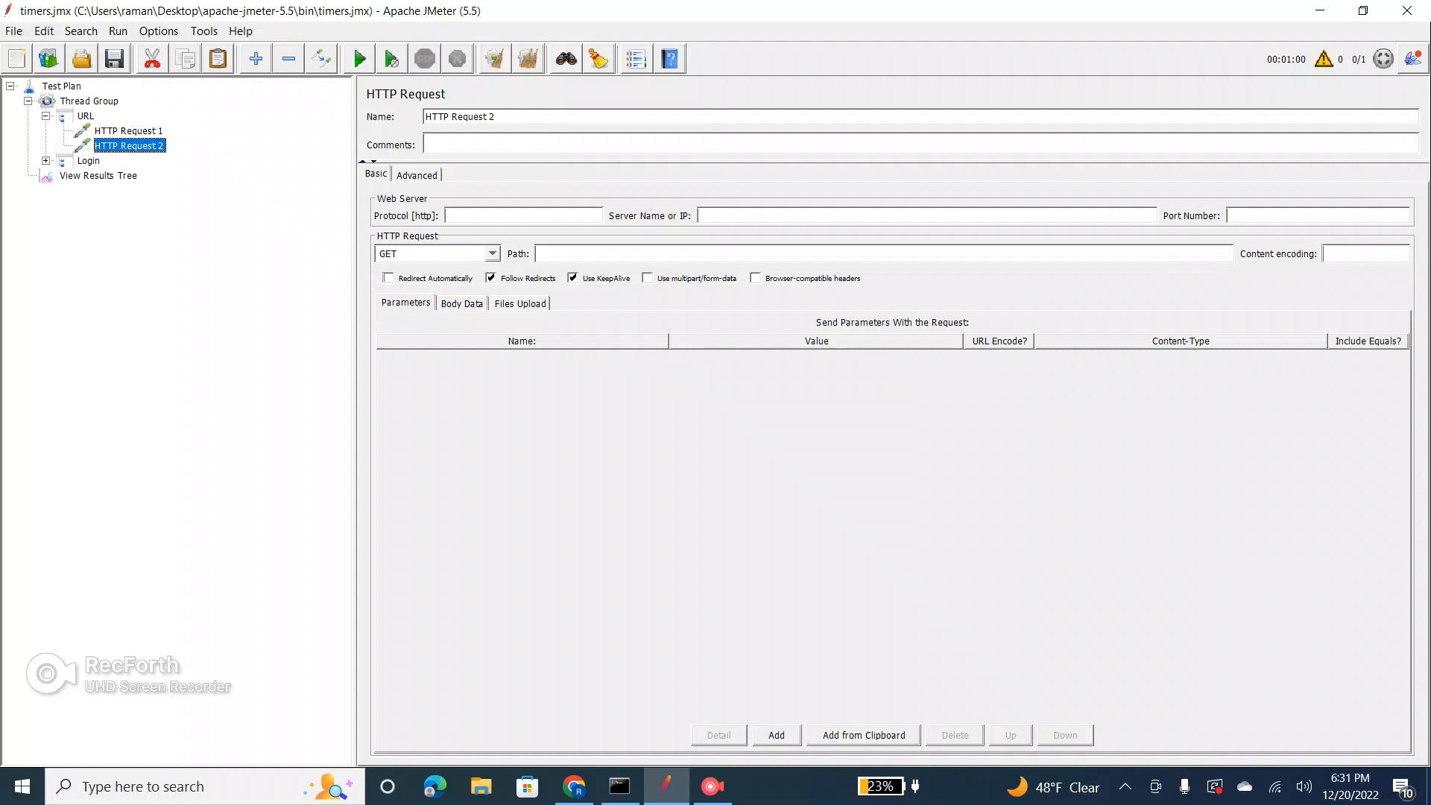
{"action": "left_click", "coordinate": [129, 131]}
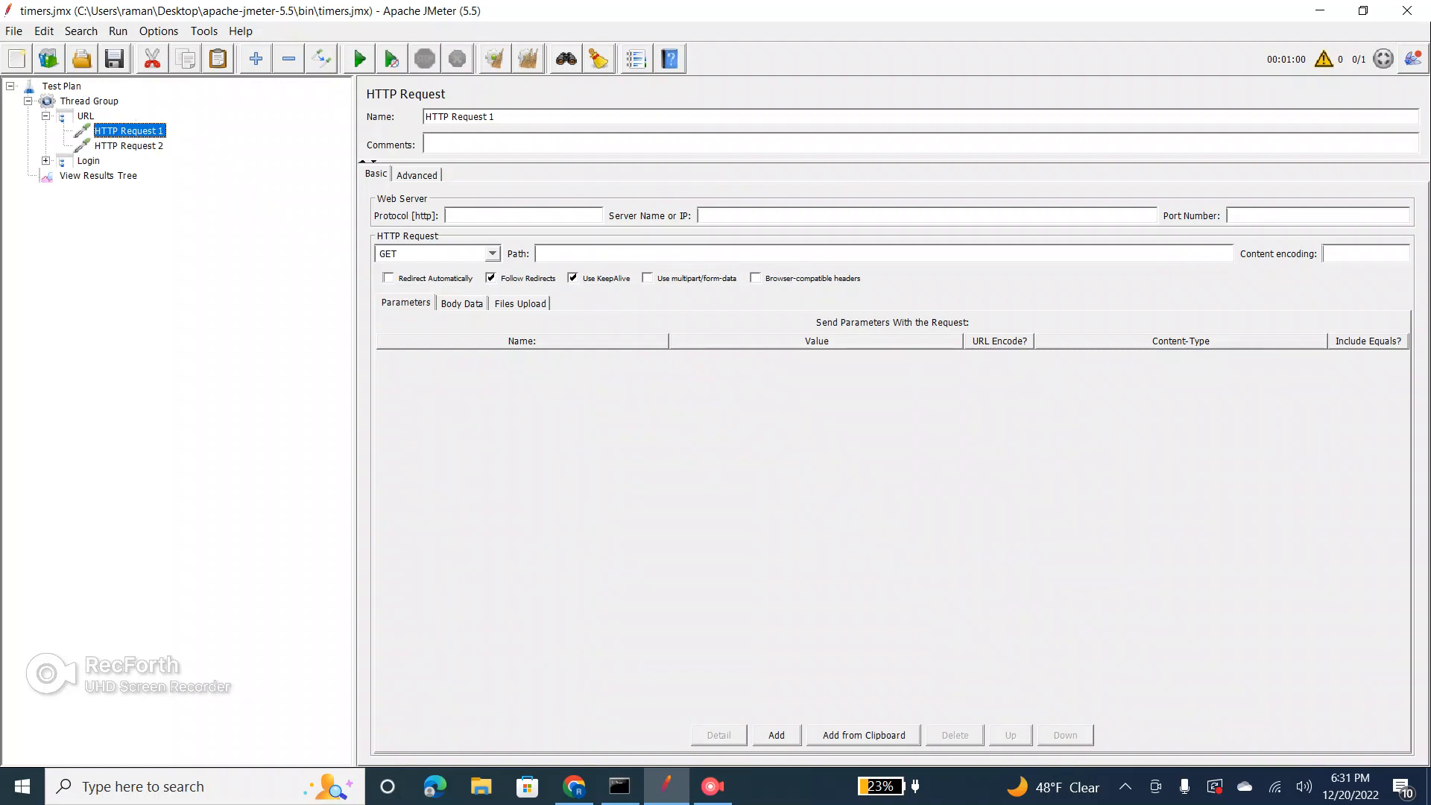
{"action": "left_click", "coordinate": [129, 146]}
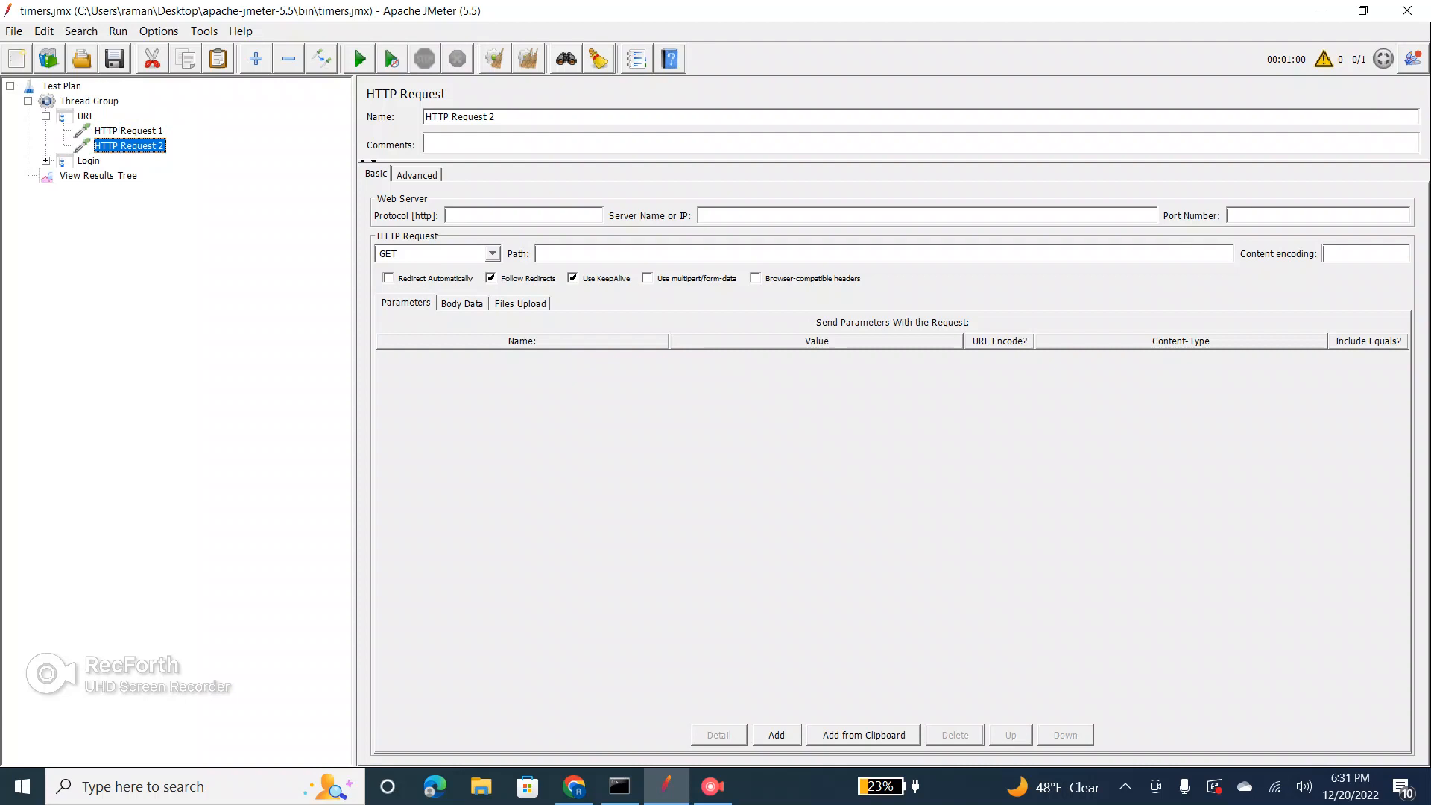
{"action": "left_click", "coordinate": [47, 116]}
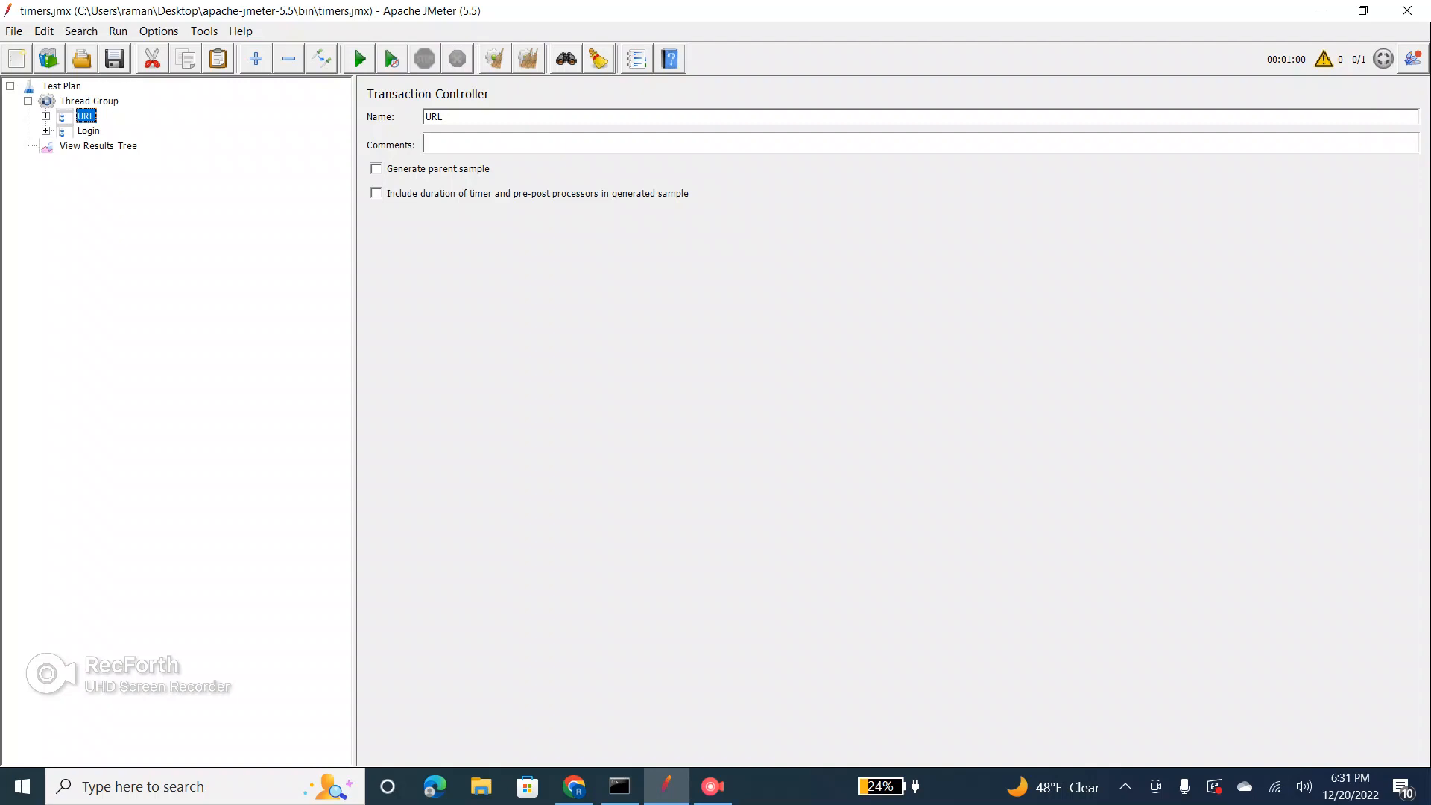
{"action": "key", "text": "Right"}
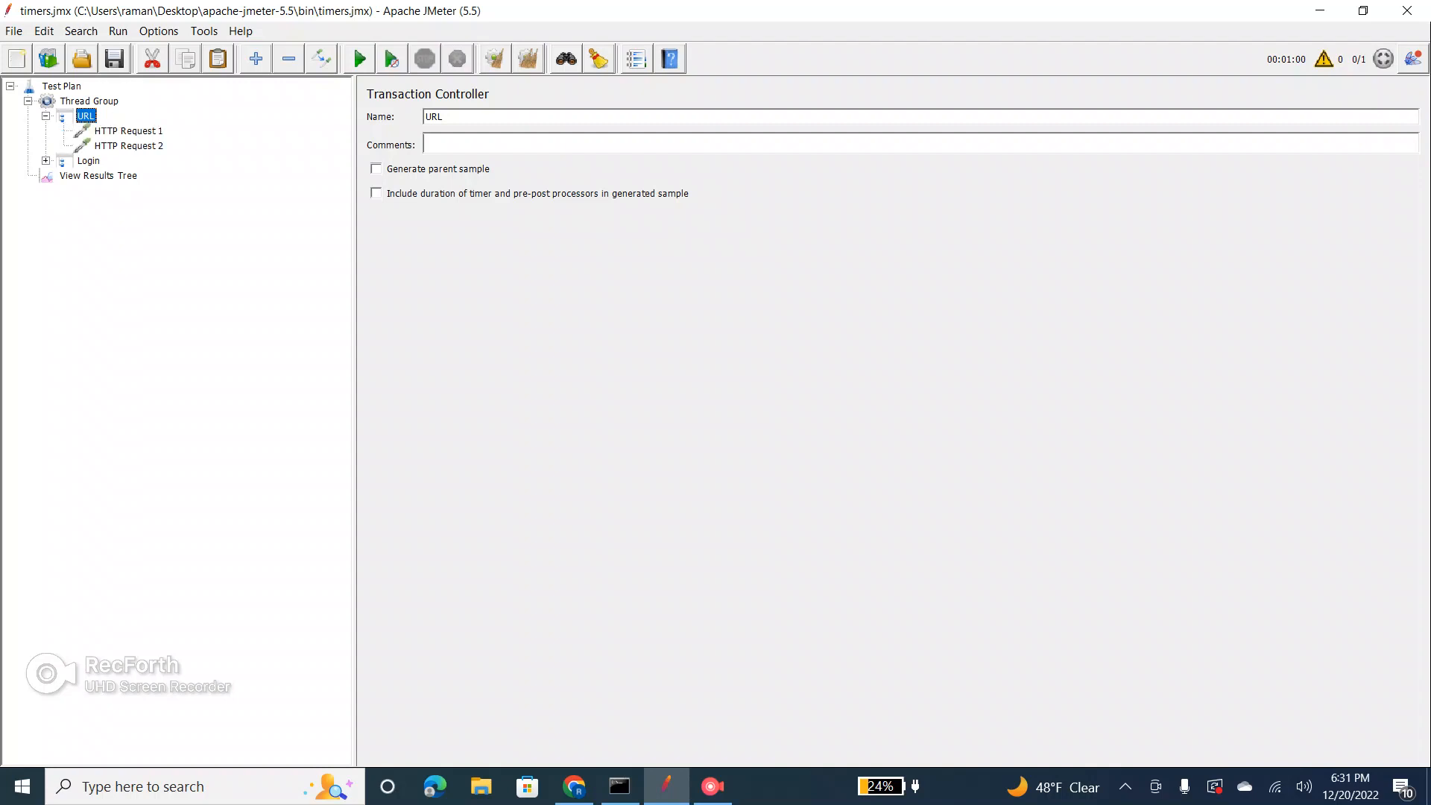
Step: Add a Constant Timer as a child of the URL transaction controller
{"action": "right_click", "coordinate": [120, 131]}
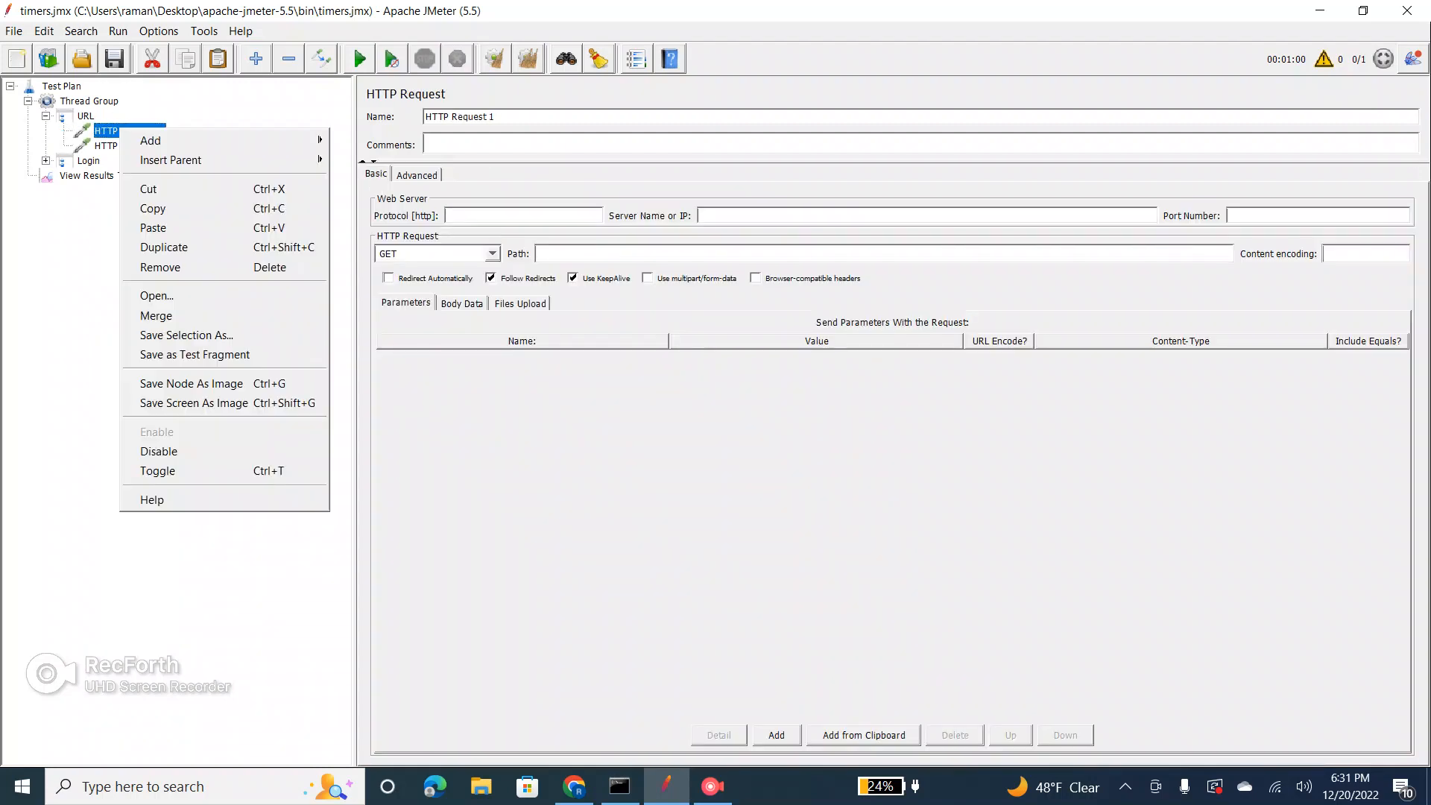
{"action": "mouse_move", "coordinate": [122, 134]}
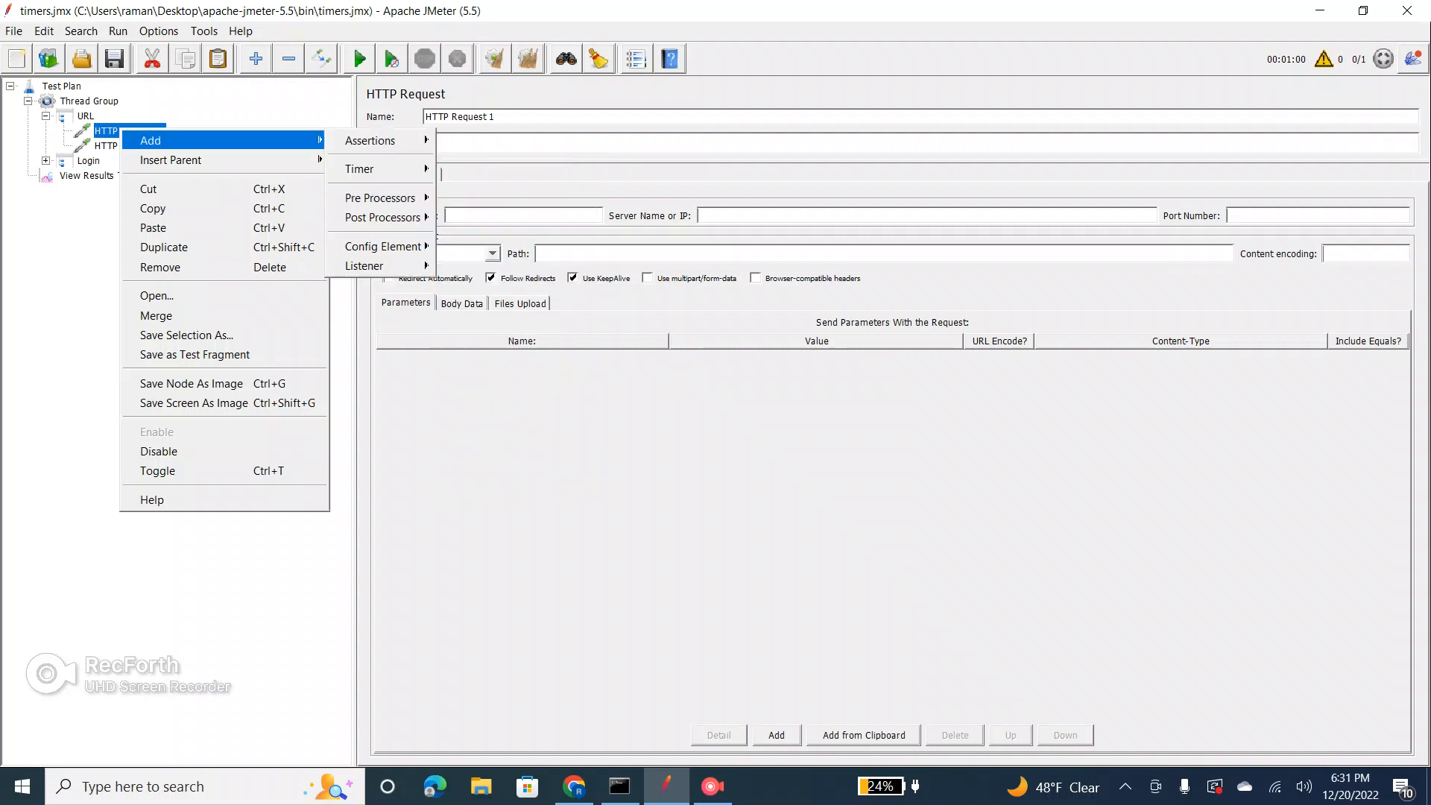
{"action": "left_click", "coordinate": [84, 117]}
{"action": "right_click", "coordinate": [81, 120]}
{"action": "mouse_move", "coordinate": [110, 132]}
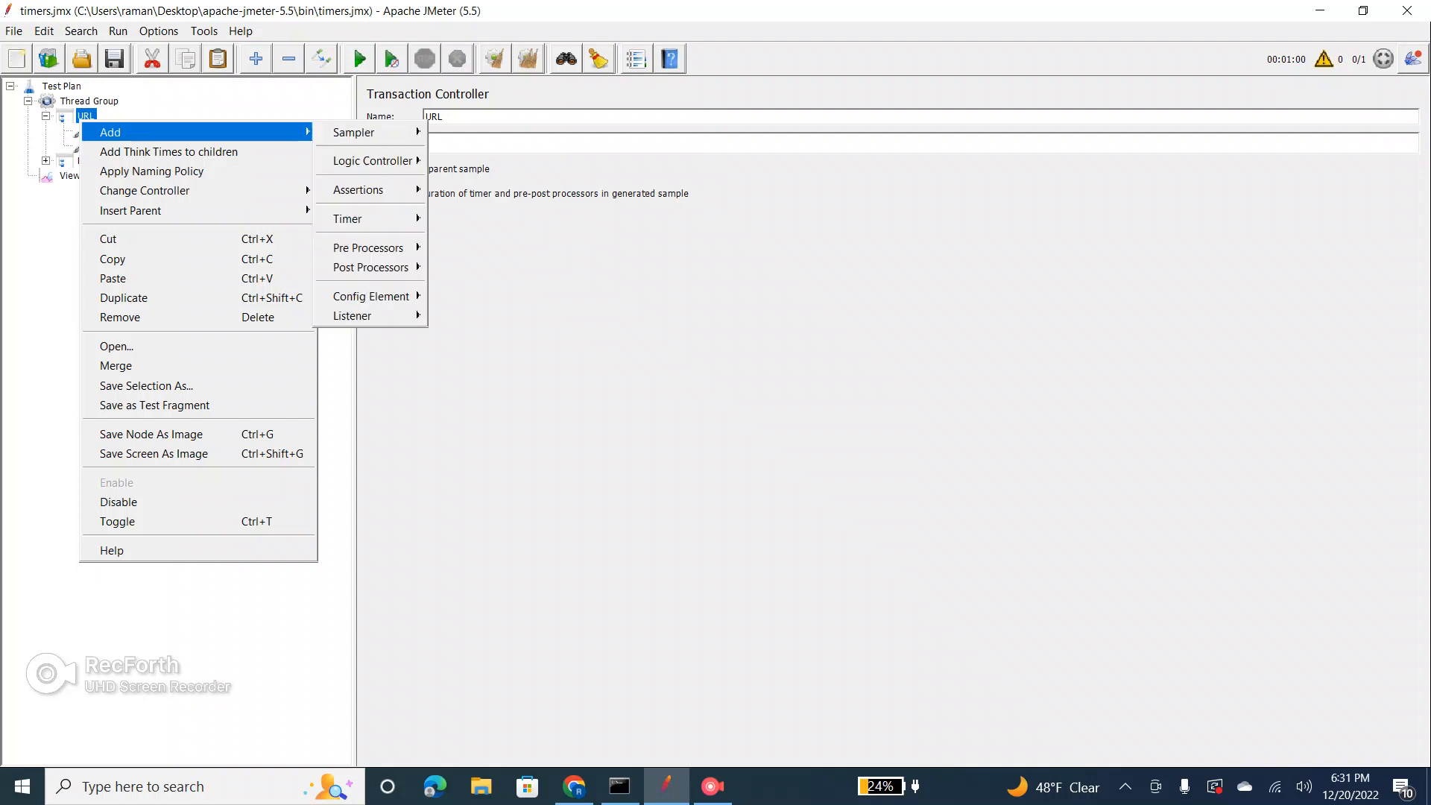
{"action": "mouse_move", "coordinate": [369, 219]}
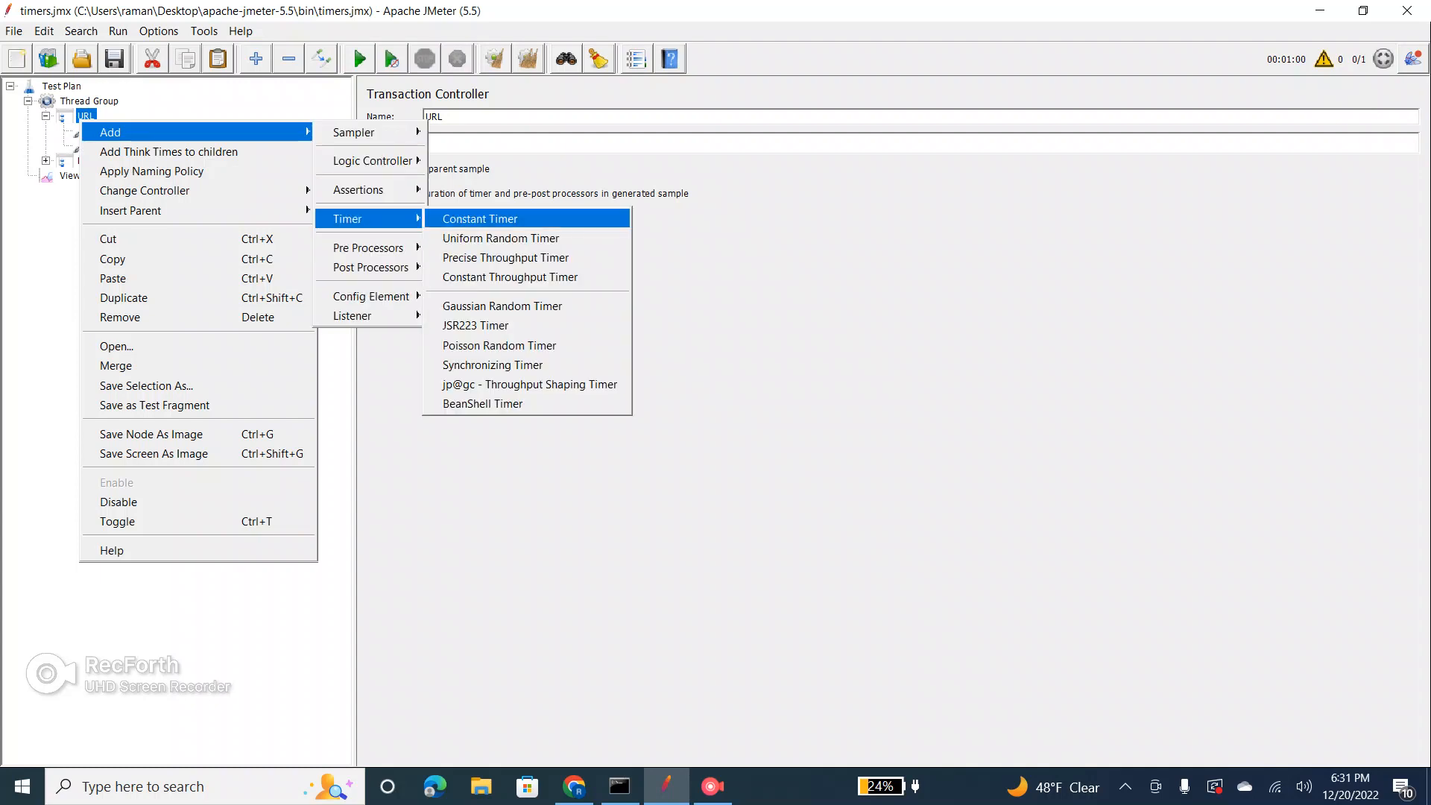
{"action": "left_click", "coordinate": [480, 218]}
{"action": "left_click", "coordinate": [86, 116]}
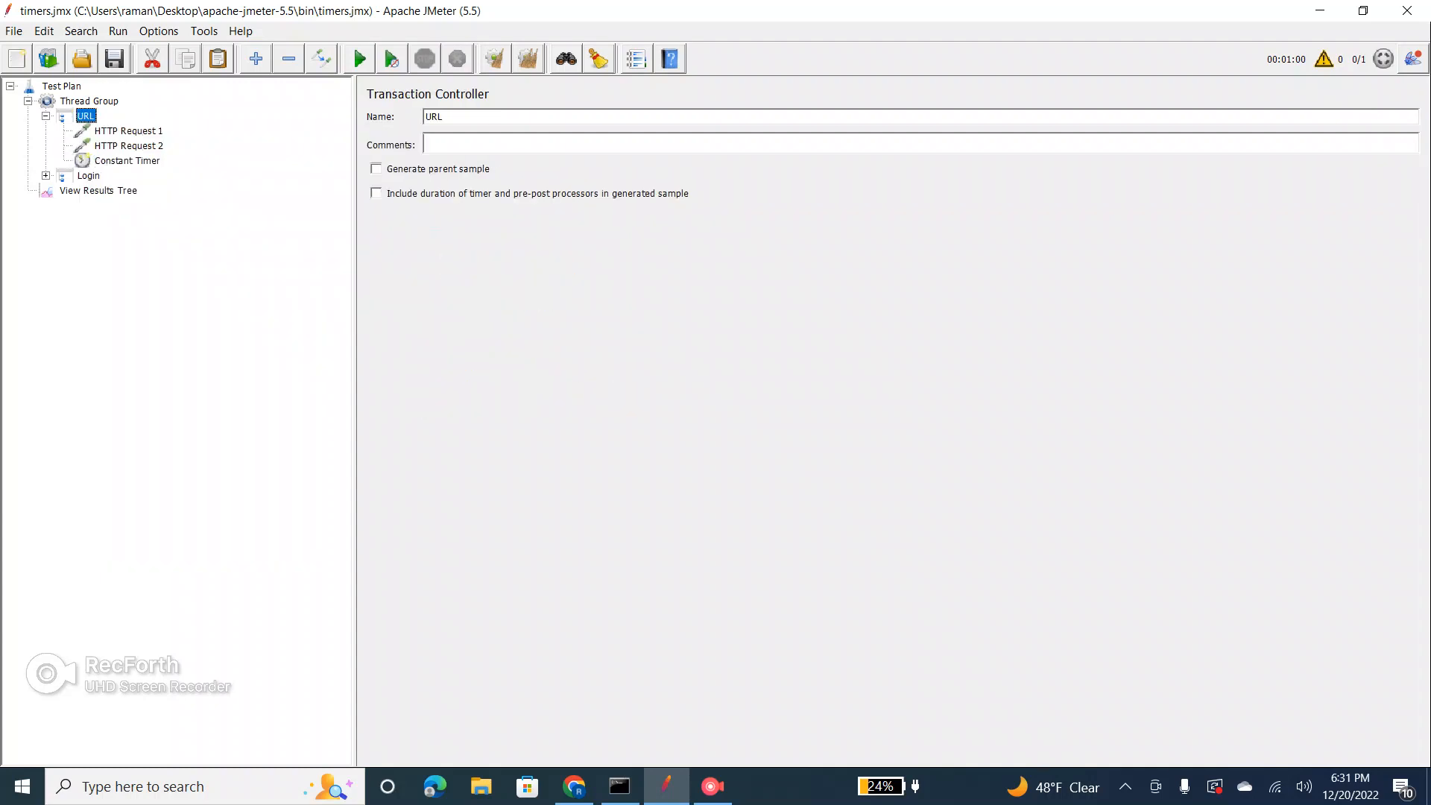
Step: Set the Constant Timer's thread delay to 30000 milliseconds
{"action": "left_click", "coordinate": [127, 161]}
{"action": "left_click", "coordinate": [85, 117]}
{"action": "left_click", "coordinate": [127, 161]}
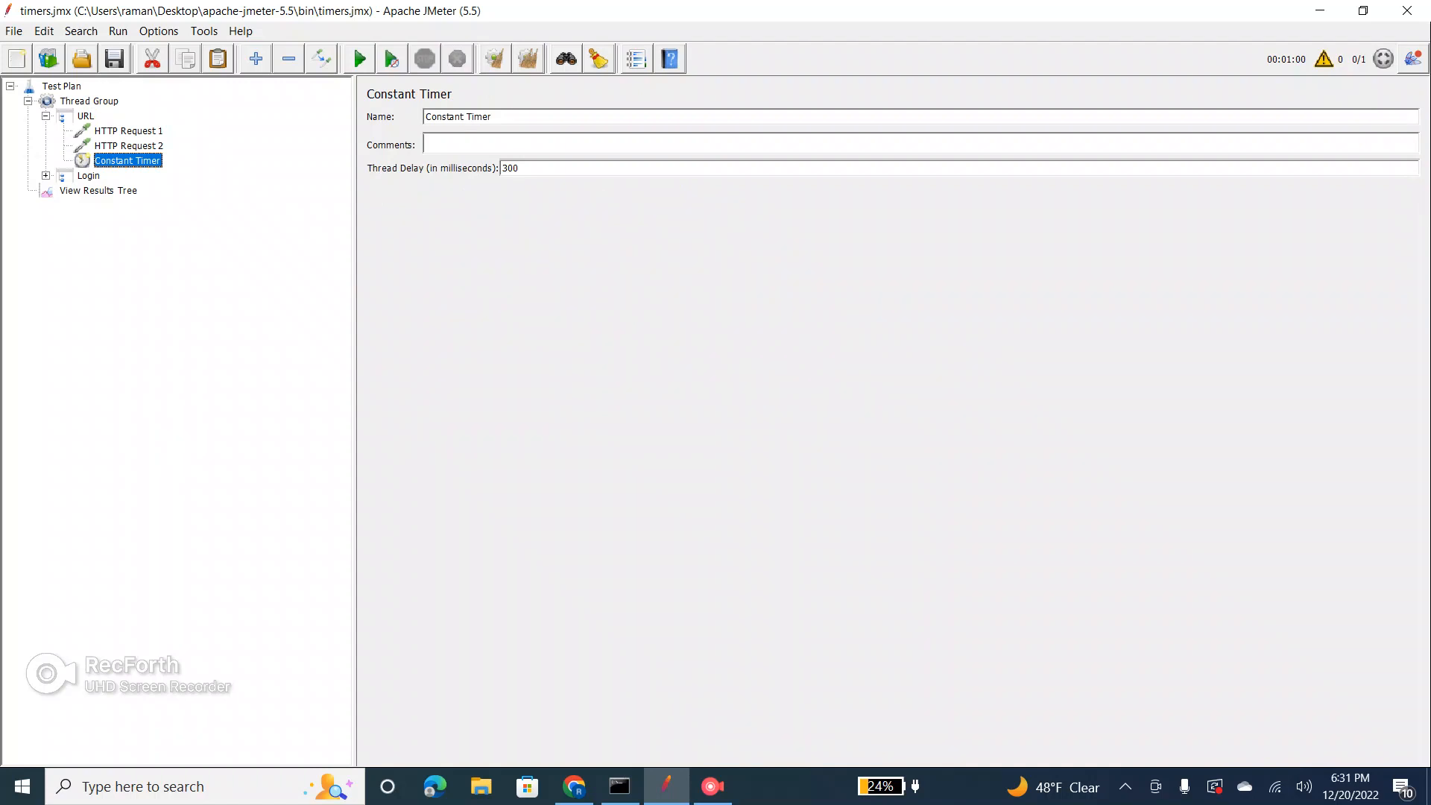
{"action": "left_click", "coordinate": [86, 117]}
{"action": "left_click", "coordinate": [127, 161]}
{"action": "type", "text": "00"}
Step: Check the Constant Timer's delay and placement under the URL controller against the requests in the Login controller
{"action": "double_click", "coordinate": [86, 116]}
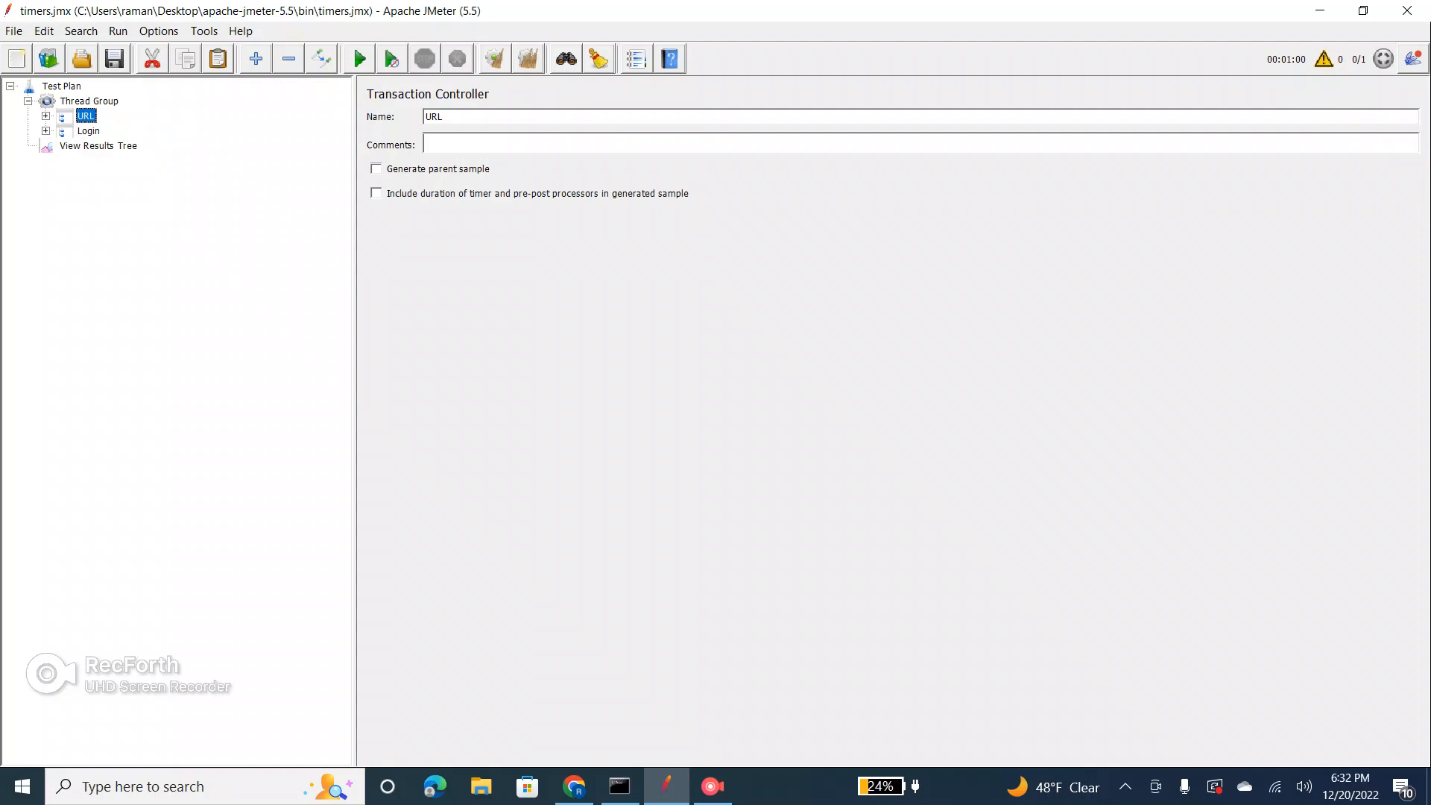
{"action": "left_click", "coordinate": [46, 116]}
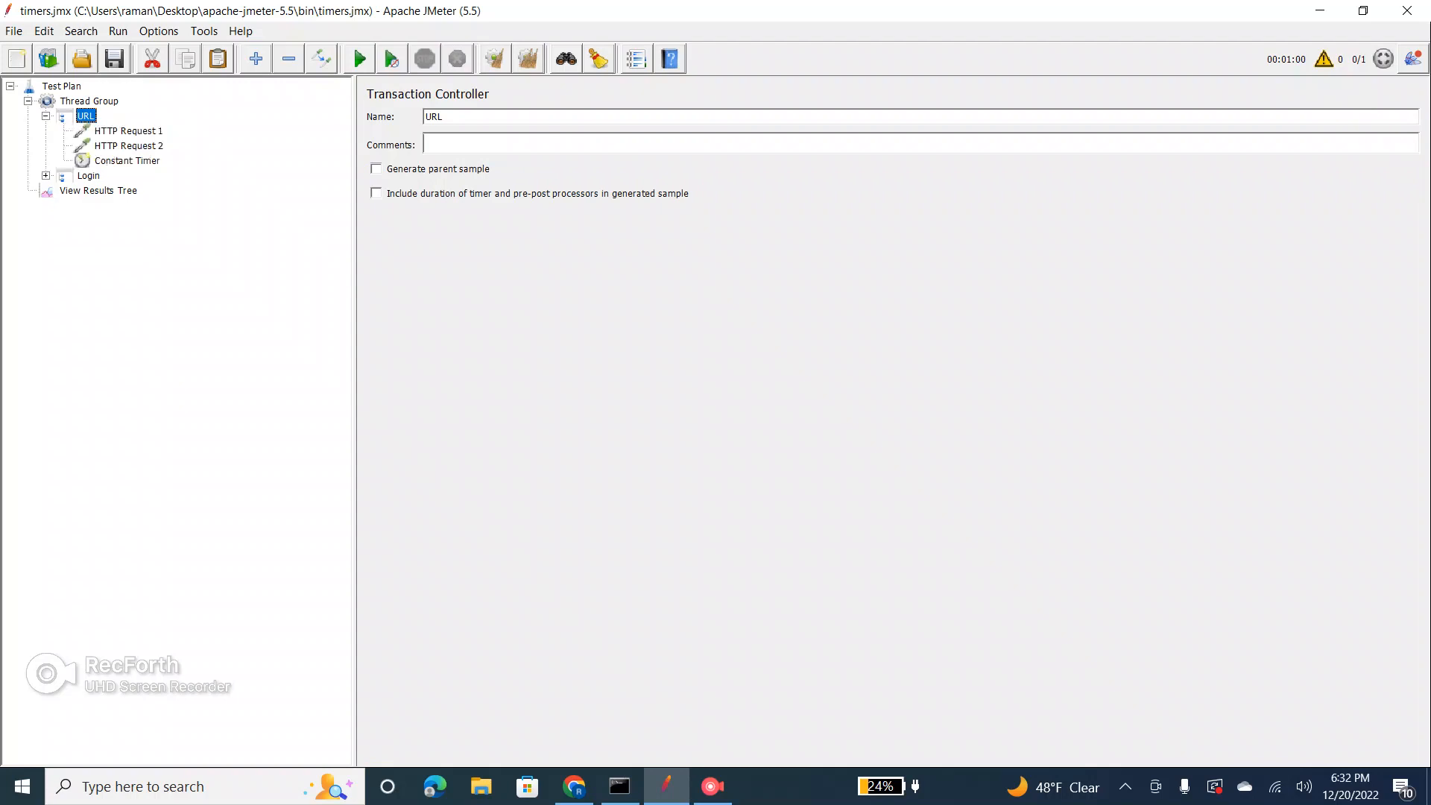
{"action": "left_click", "coordinate": [126, 161]}
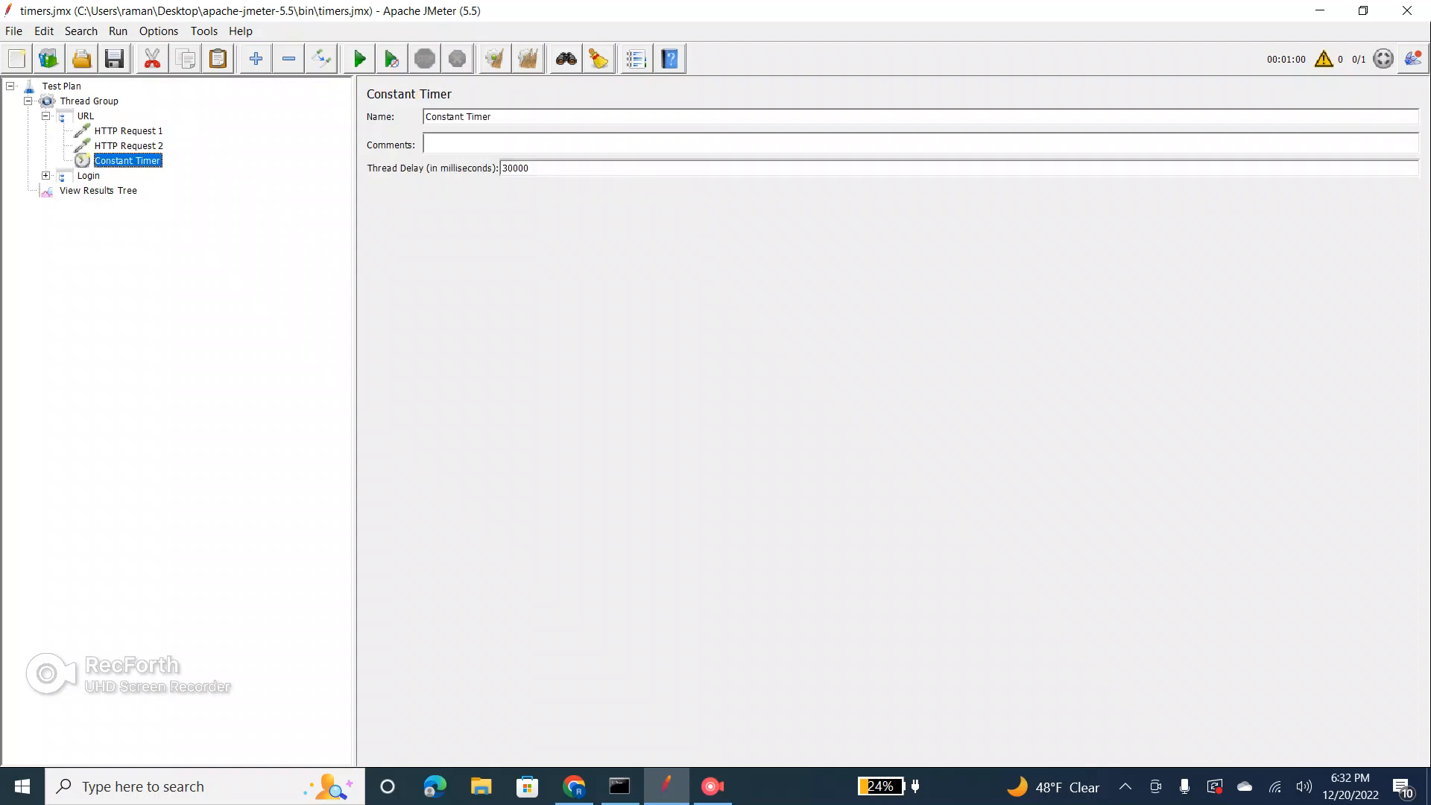
{"action": "left_click", "coordinate": [85, 116]}
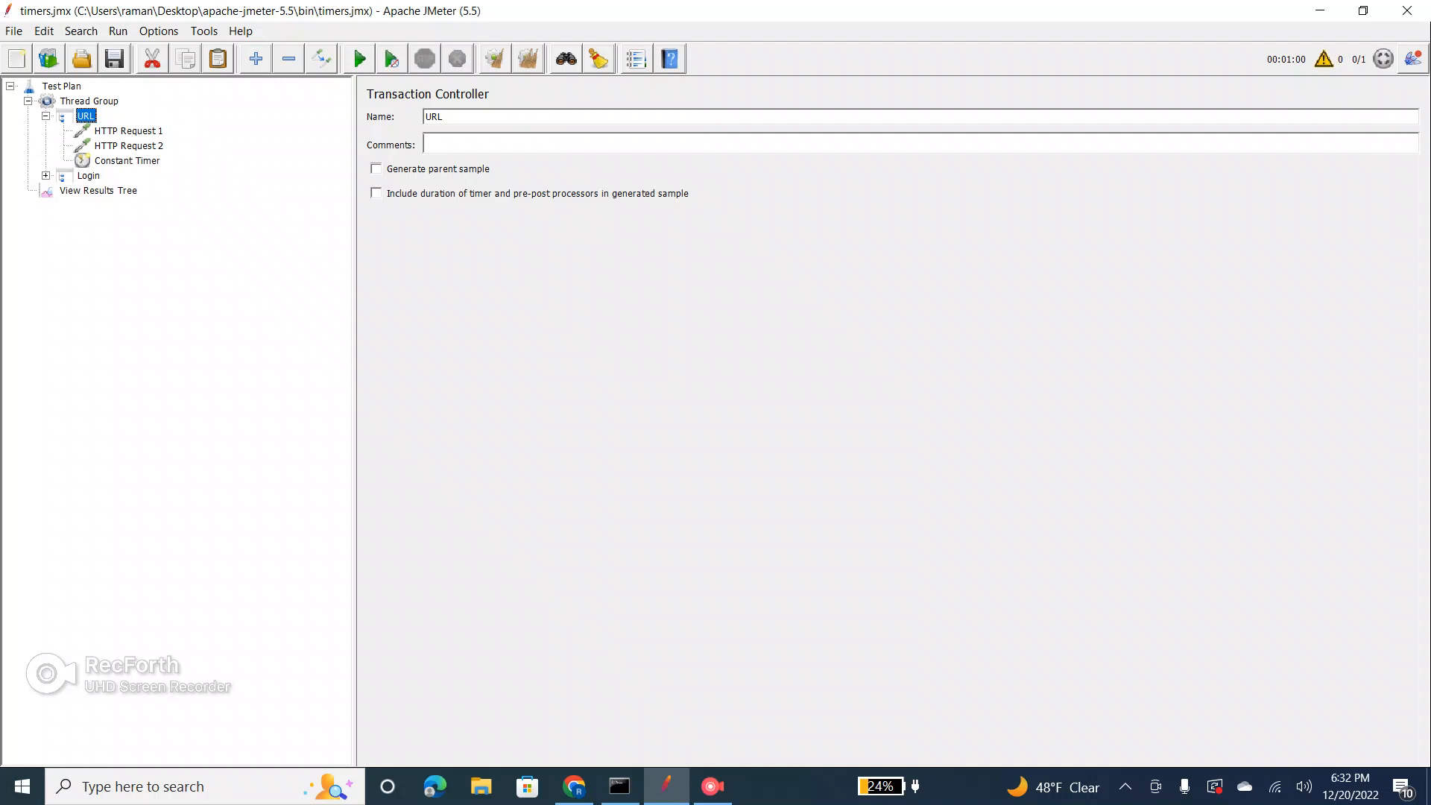
{"action": "left_click", "coordinate": [127, 161]}
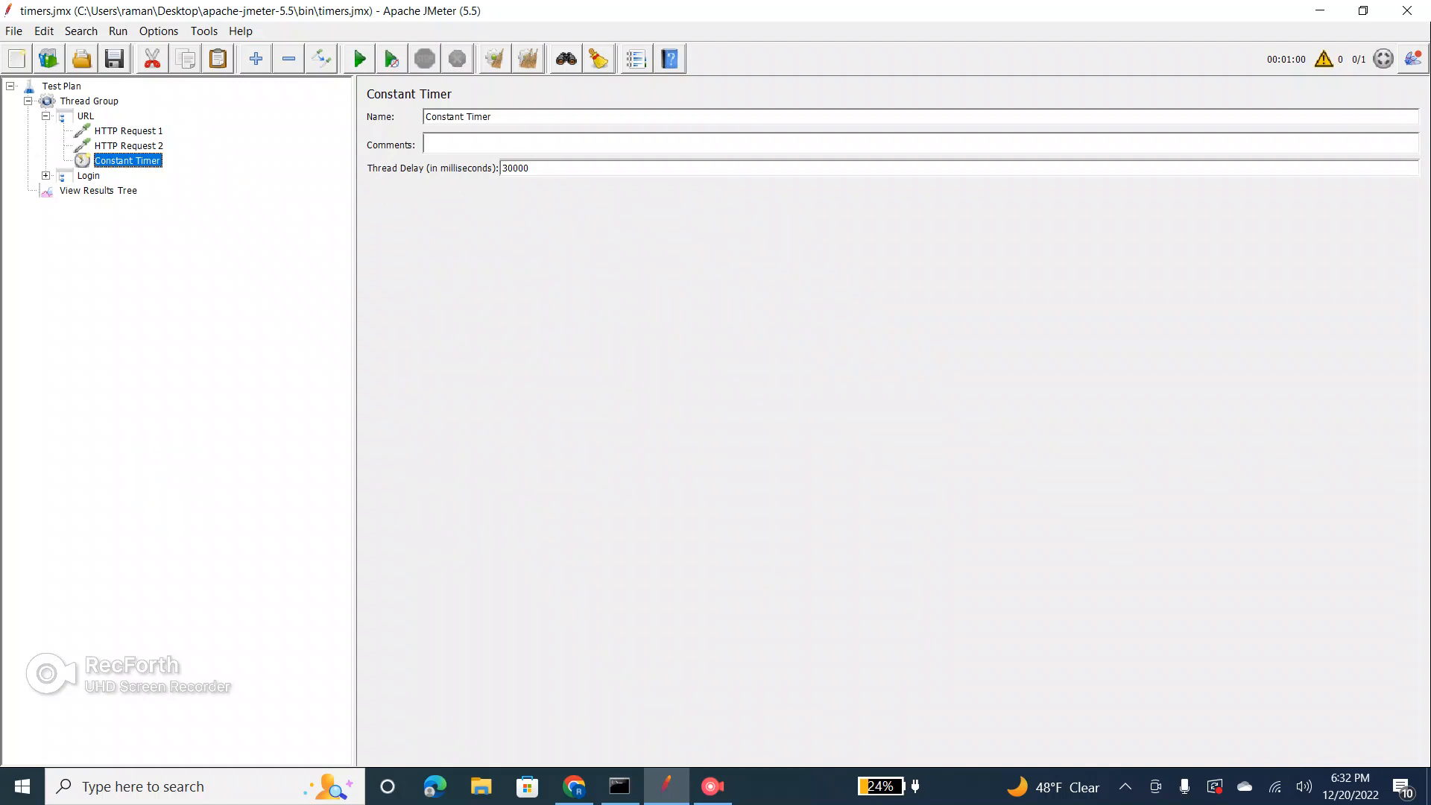
{"action": "left_click", "coordinate": [46, 176]}
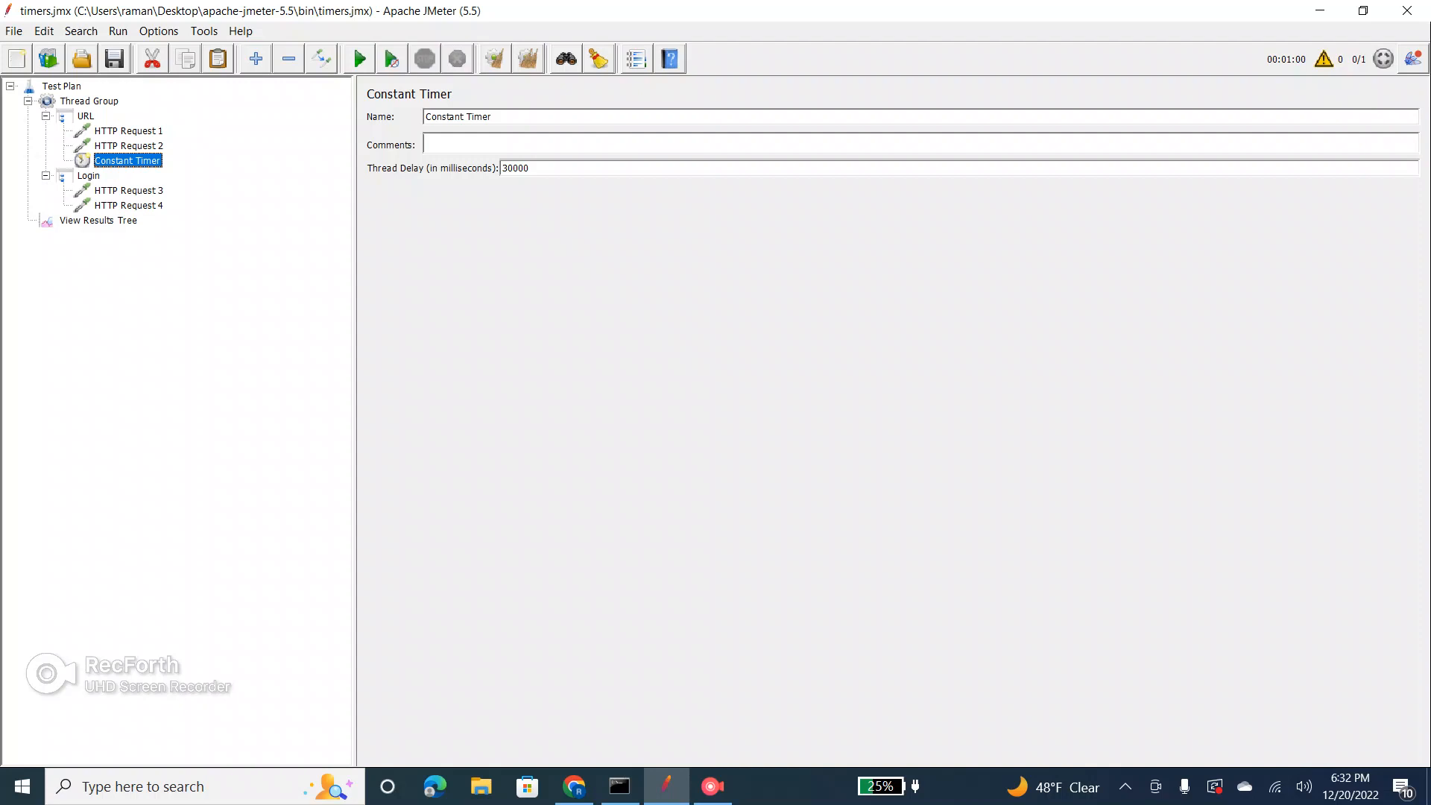
{"action": "left_click", "coordinate": [46, 176]}
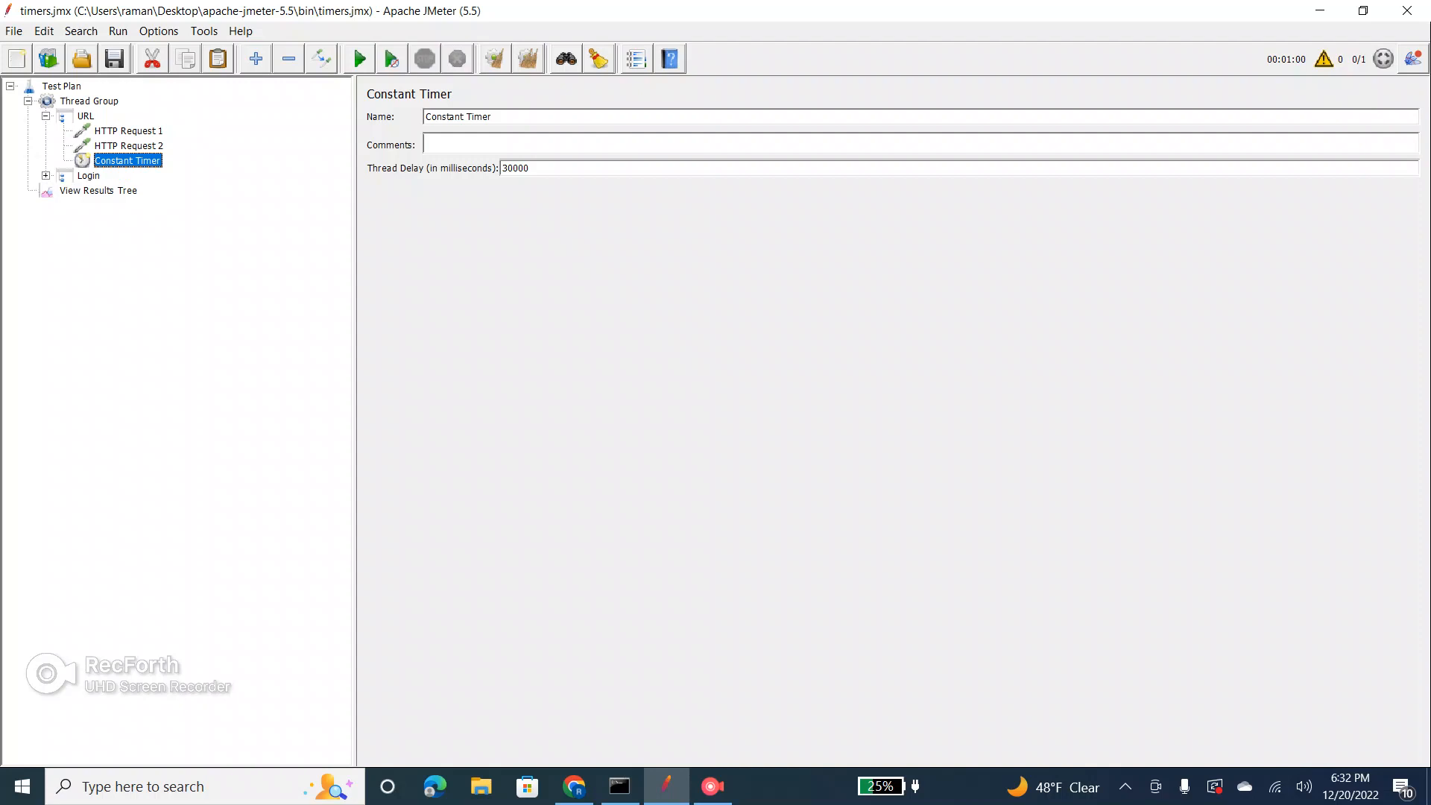
Step: Clear all previous results in View Results Tree and run the test plan
{"action": "left_click", "coordinate": [98, 191]}
{"action": "left_click", "coordinate": [528, 59]}
{"action": "key", "text": "ctrl+r"}
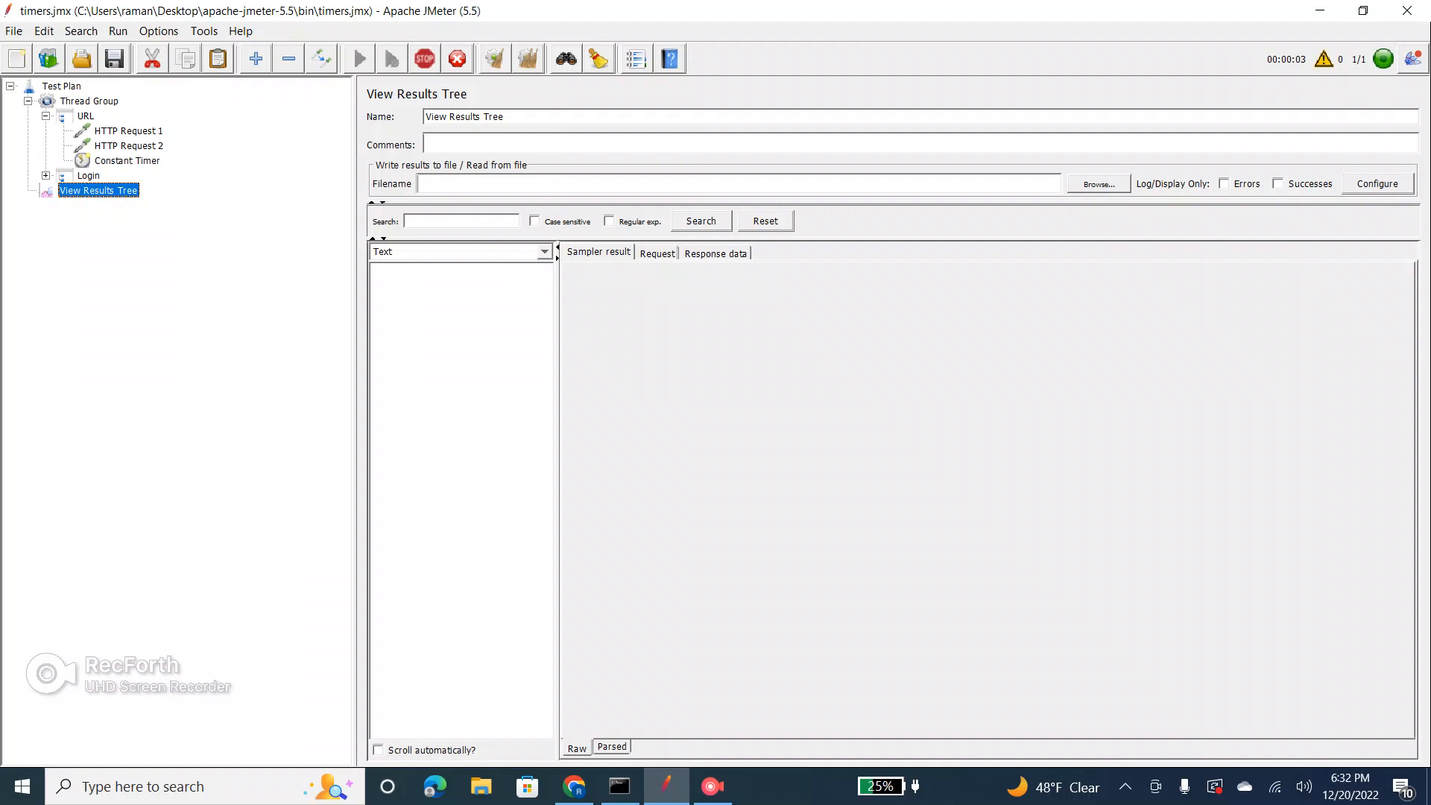
Step: Follow the run by examining HTTP Request 1's sampler result, the URL controller's requests and its Constant Timer
{"action": "left_click", "coordinate": [128, 131]}
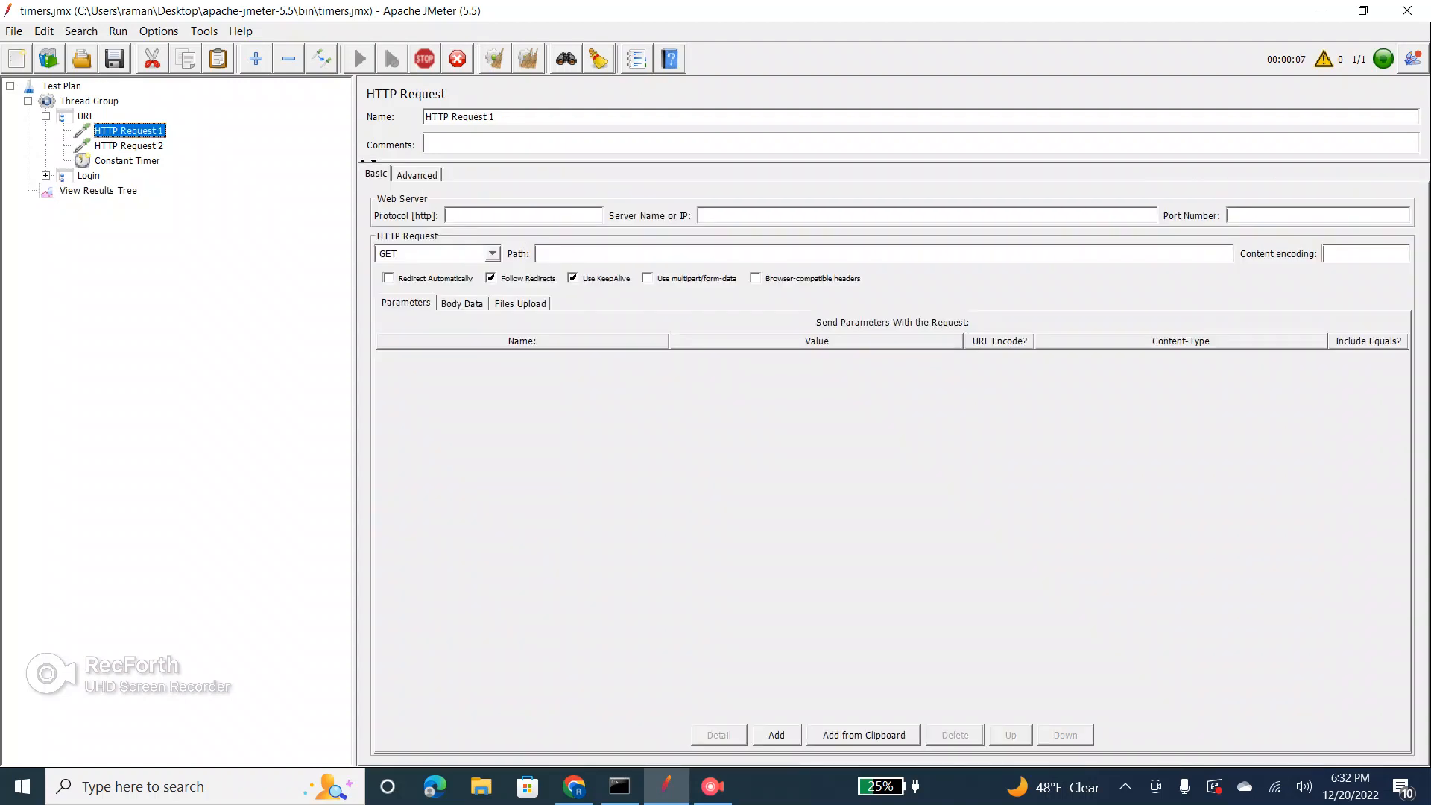
{"action": "left_click", "coordinate": [128, 146]}
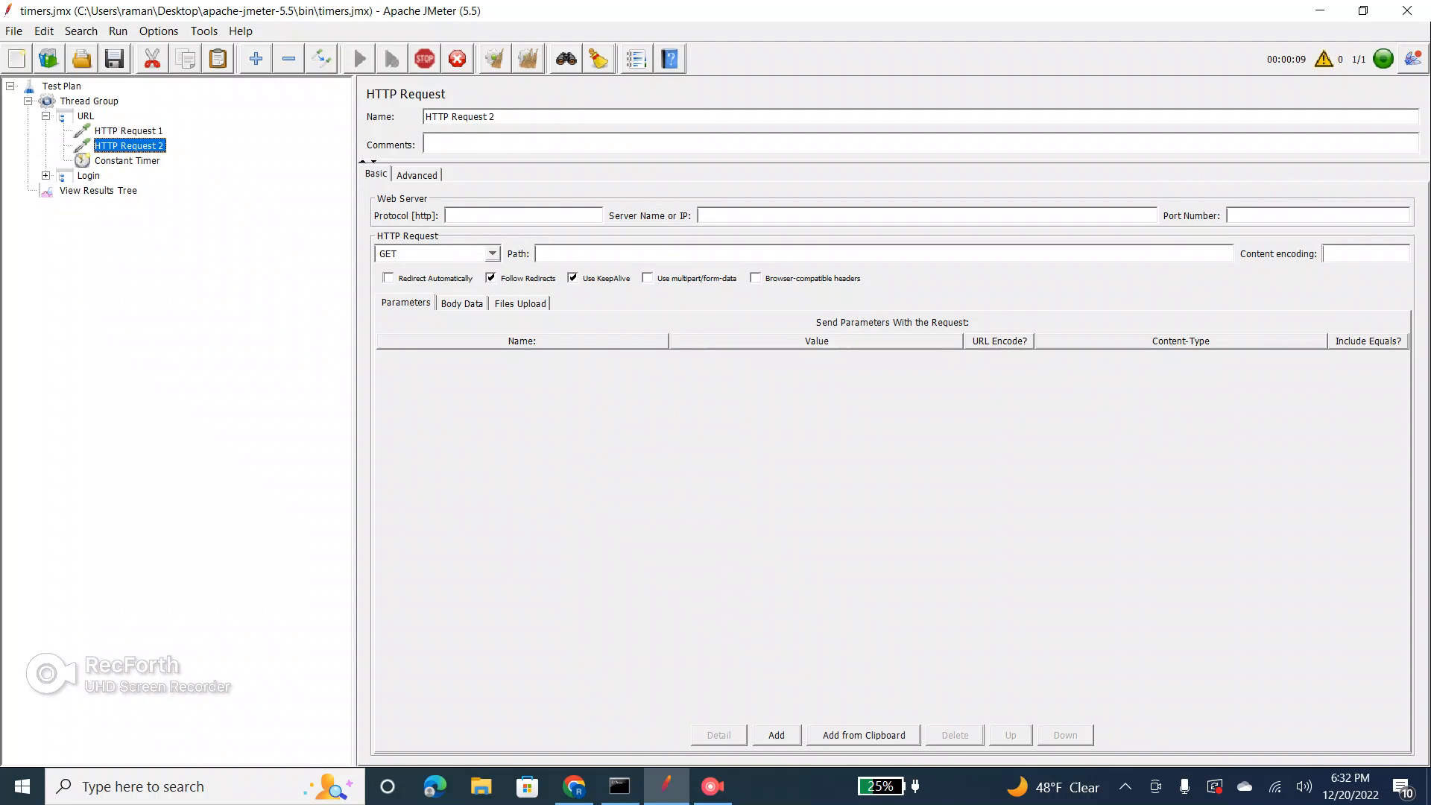
{"action": "left_click", "coordinate": [99, 191]}
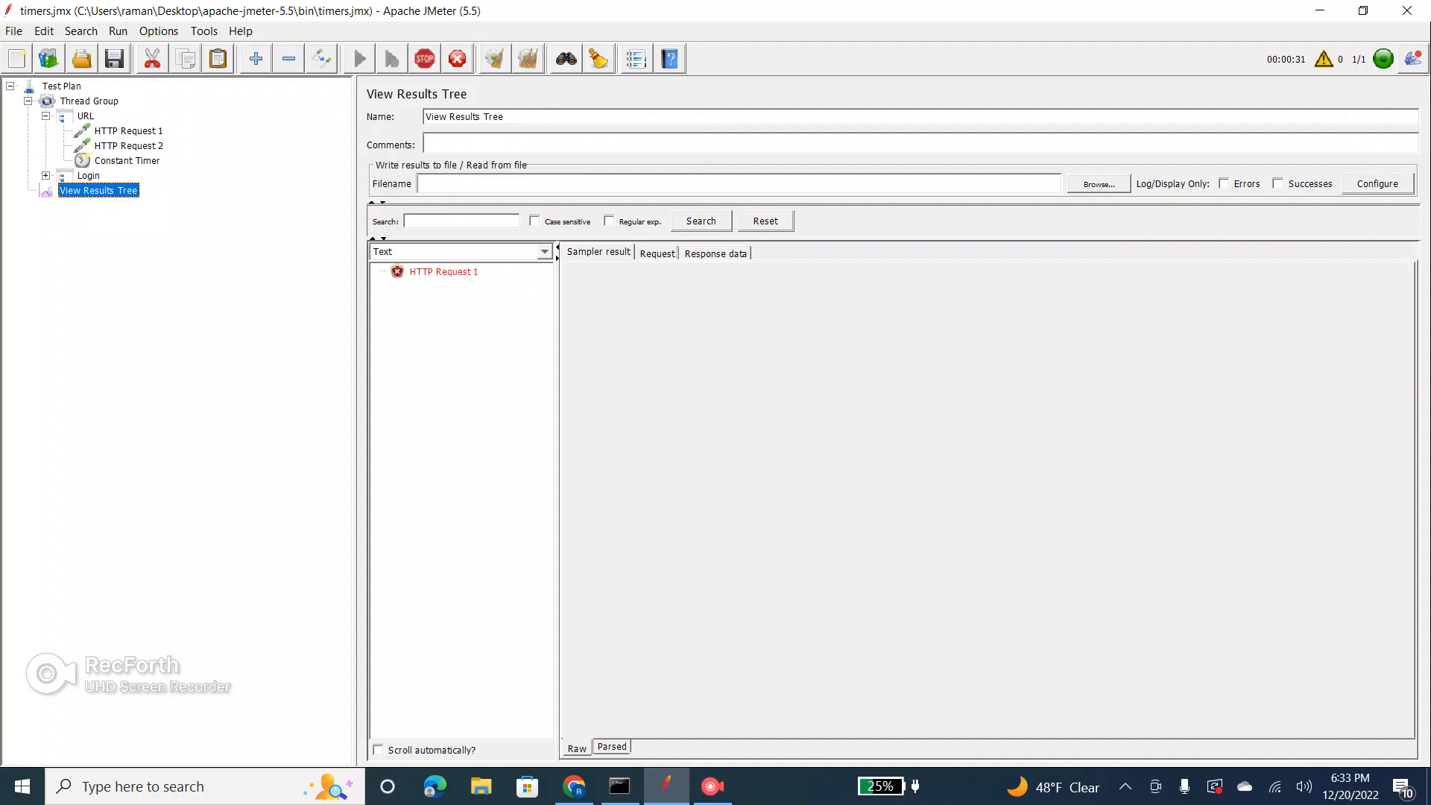
{"action": "left_click", "coordinate": [444, 272]}
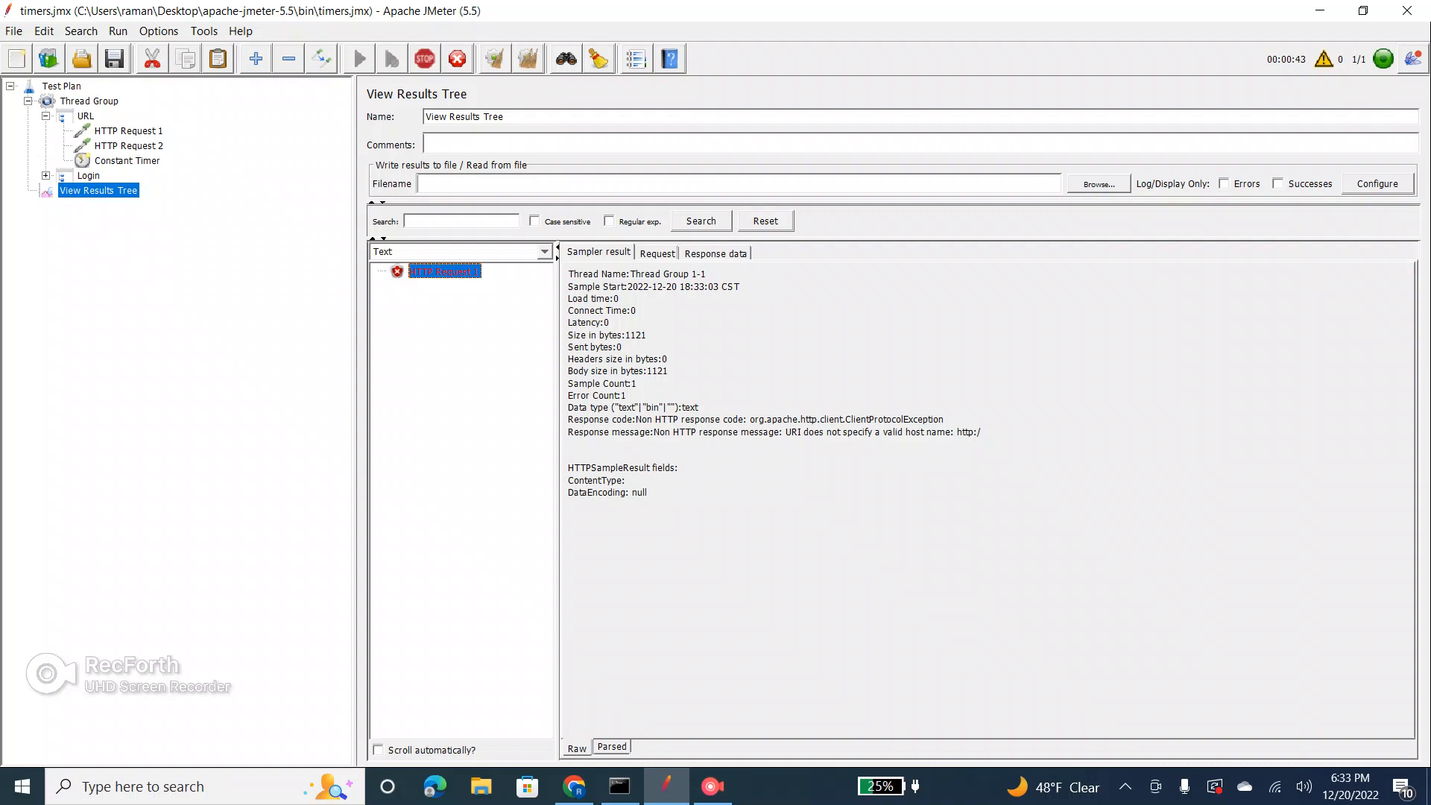
{"action": "left_click", "coordinate": [86, 116]}
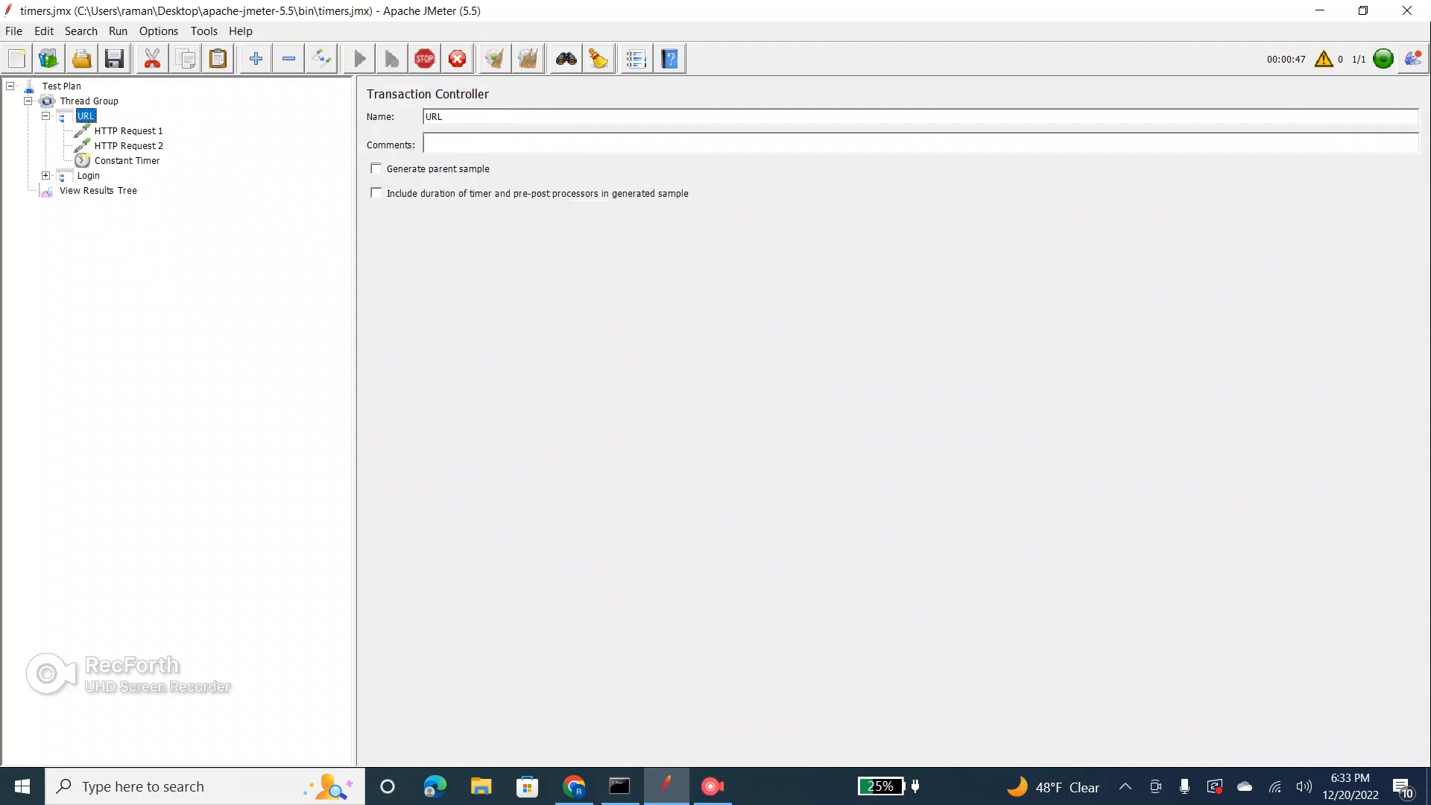
{"action": "left_click", "coordinate": [128, 131]}
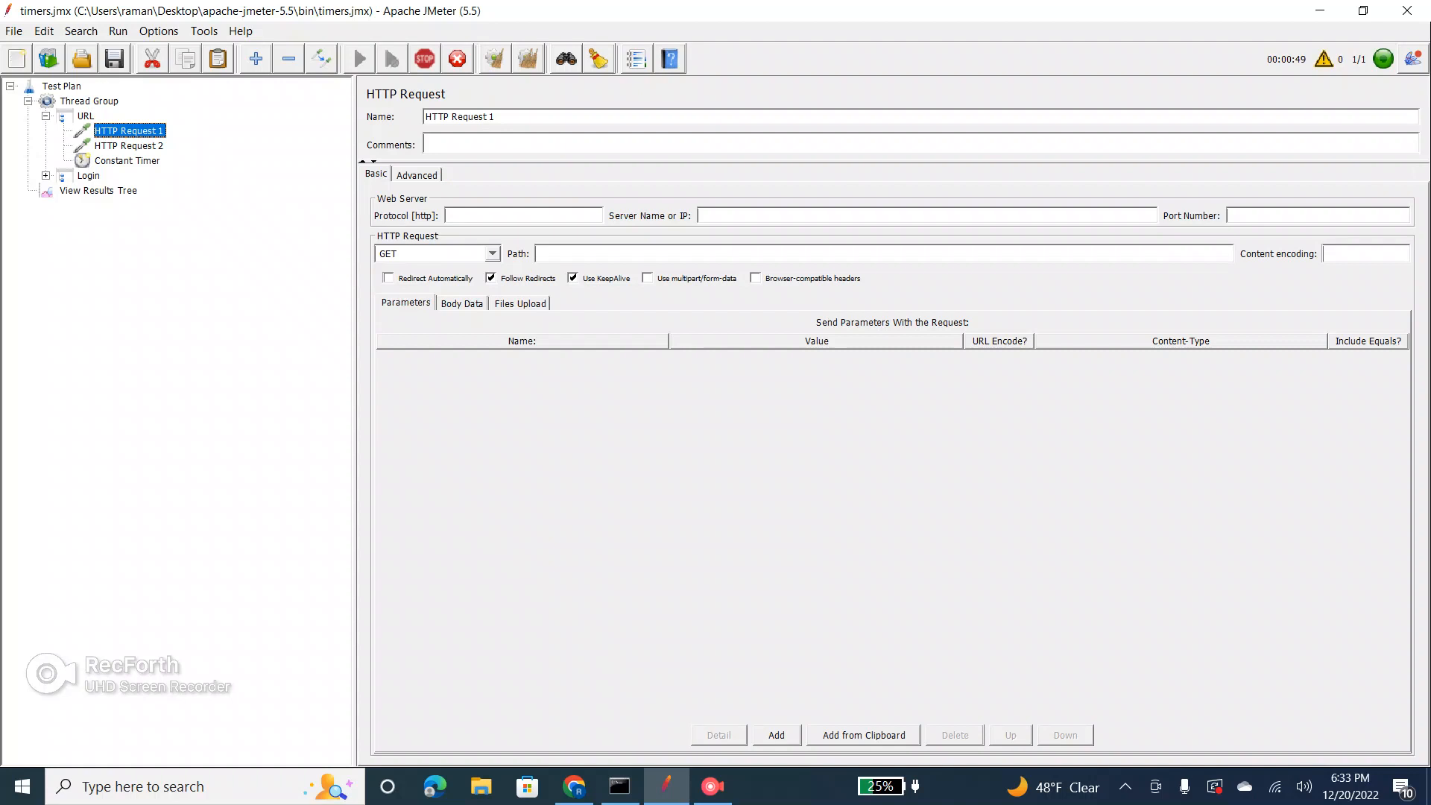
{"action": "left_click", "coordinate": [126, 161]}
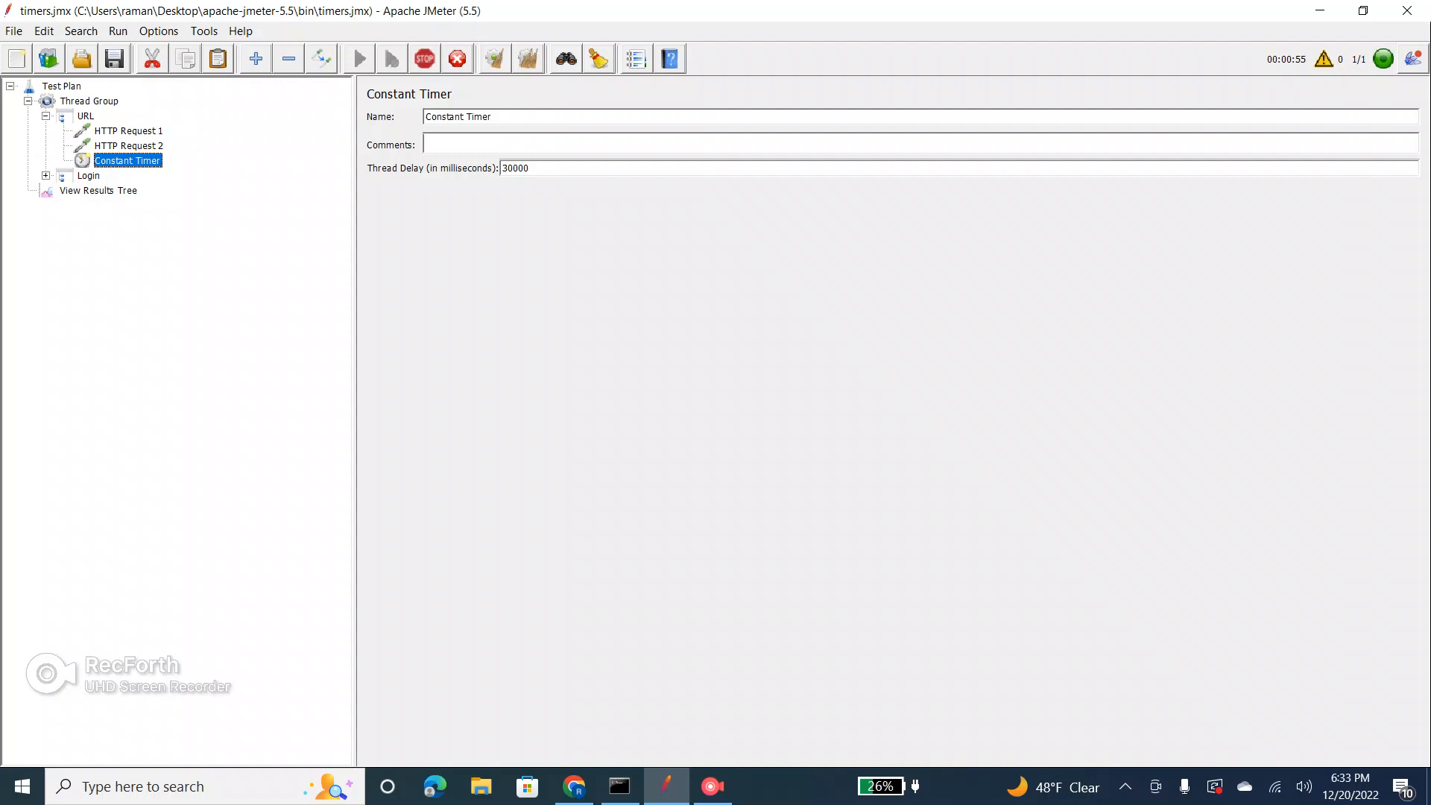
{"action": "left_click", "coordinate": [98, 191]}
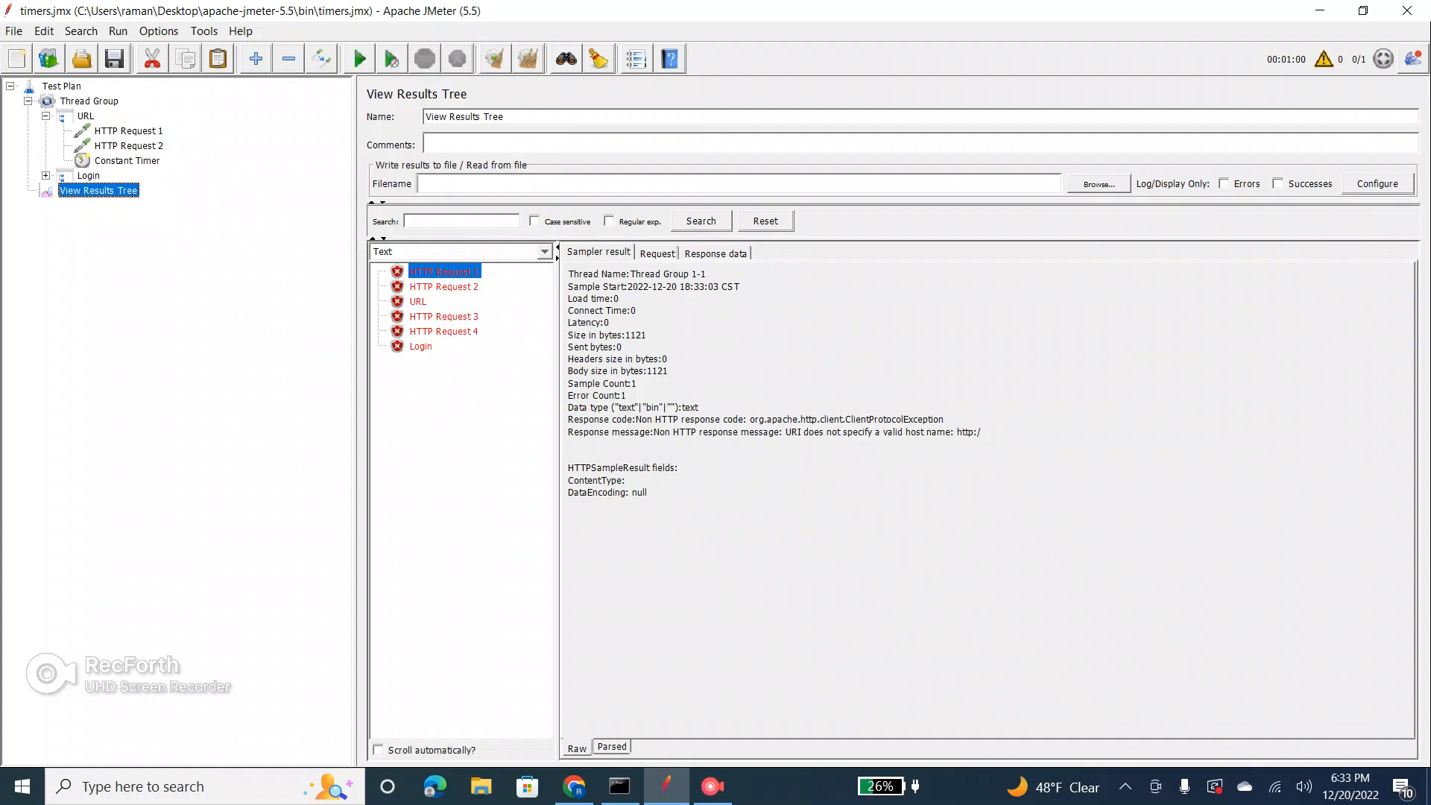
Step: Compare the sample start times of HTTP Request 2, 3 and 4, and inspect the Login controller's contents
{"action": "left_click", "coordinate": [444, 287]}
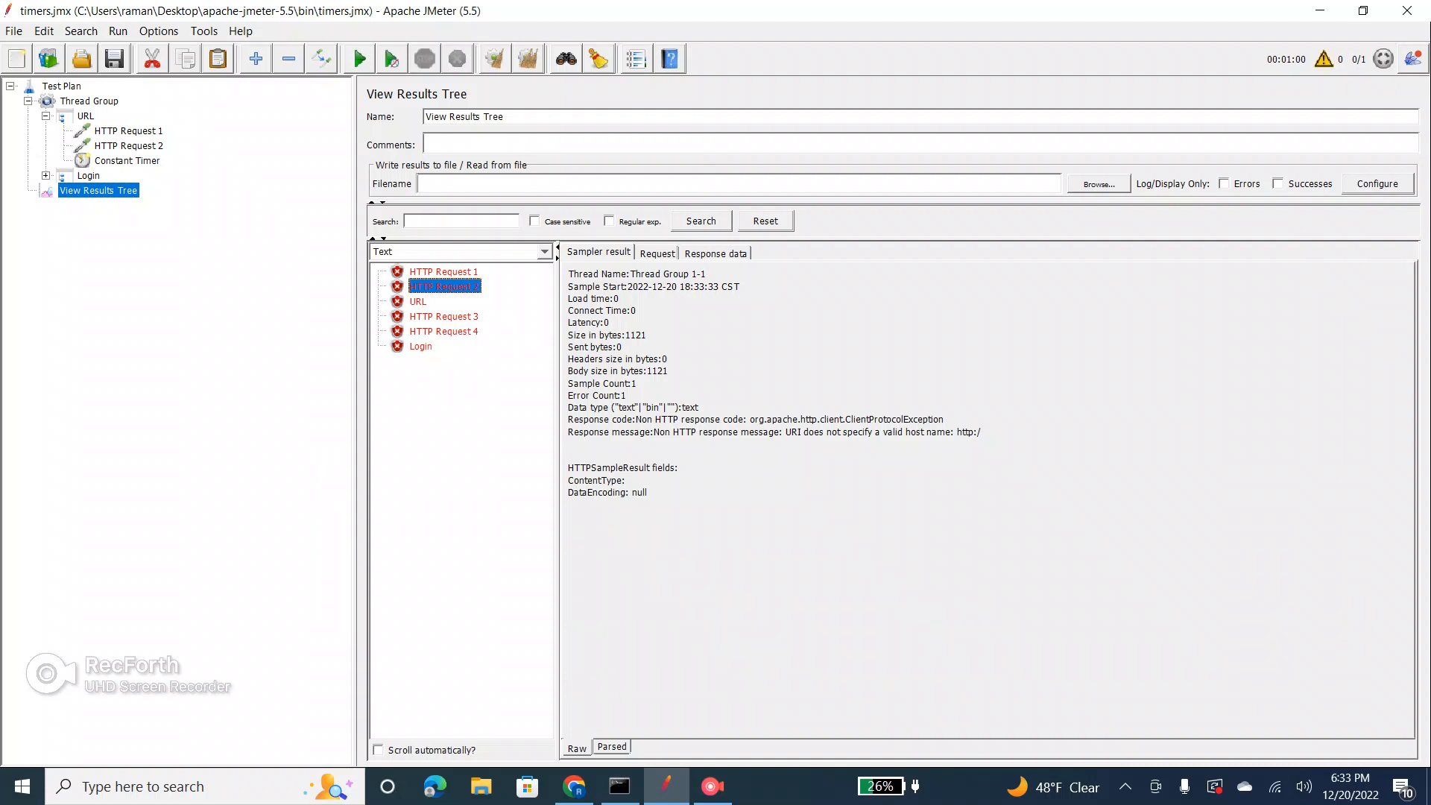
{"action": "left_click", "coordinate": [444, 317]}
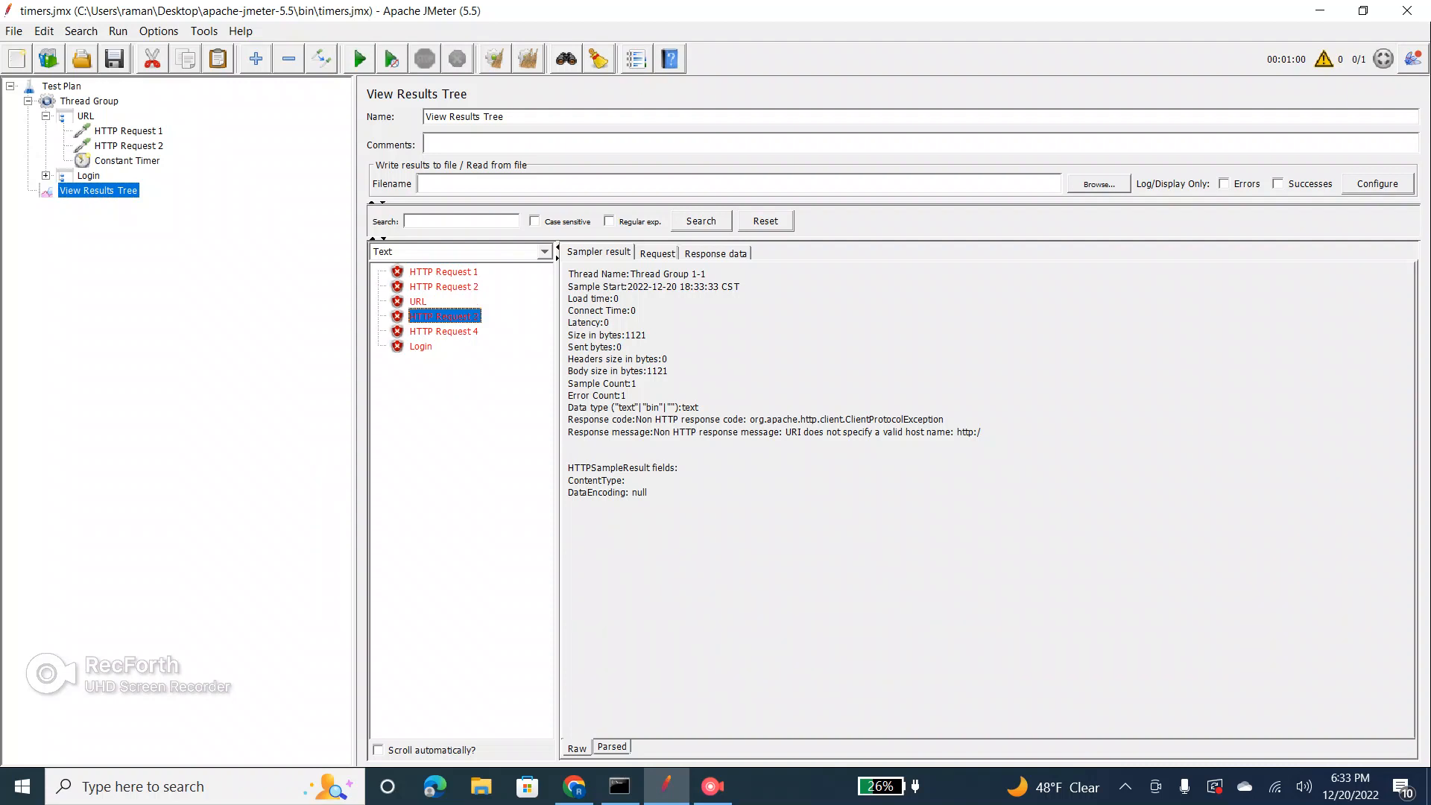
{"action": "left_click", "coordinate": [444, 332]}
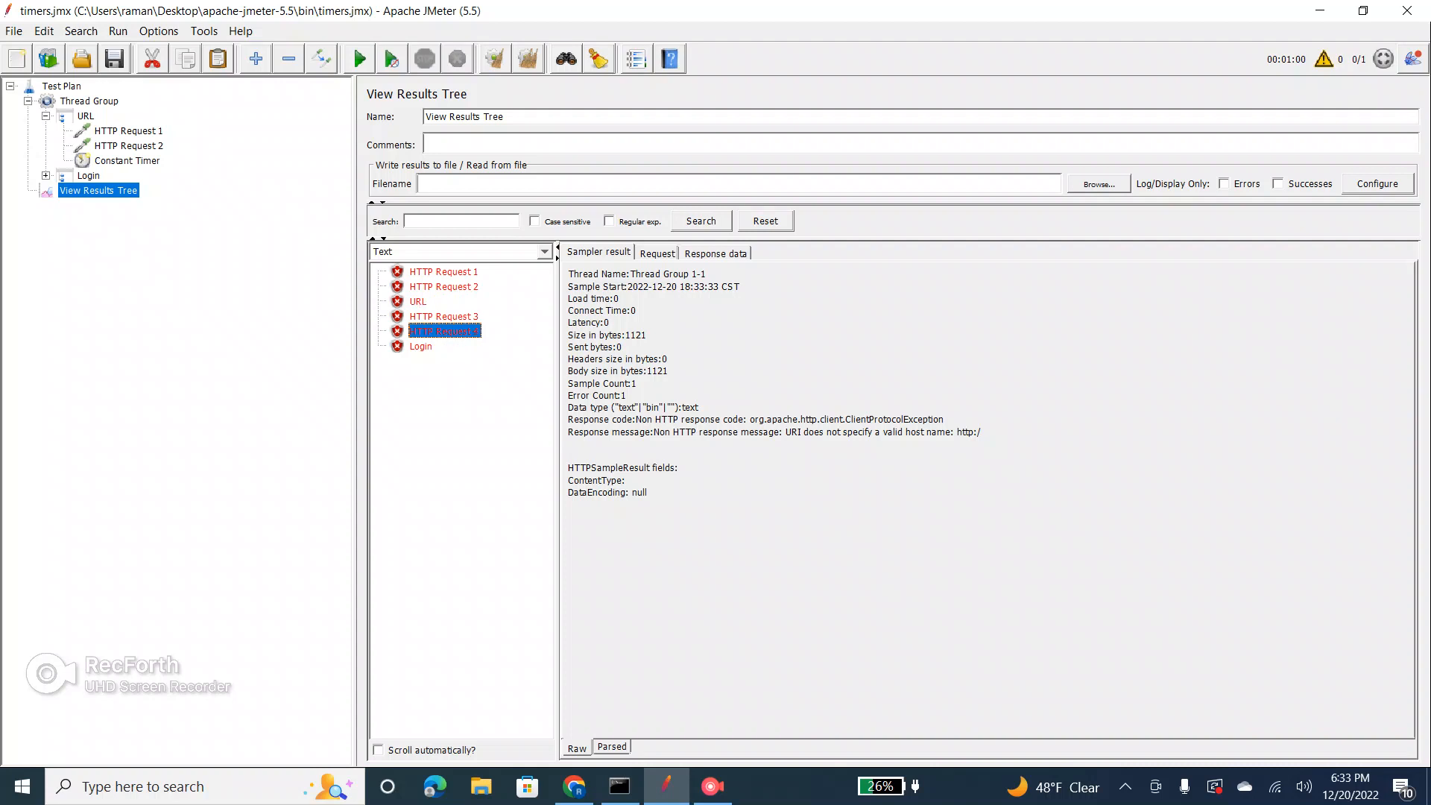
{"action": "left_click", "coordinate": [445, 287]}
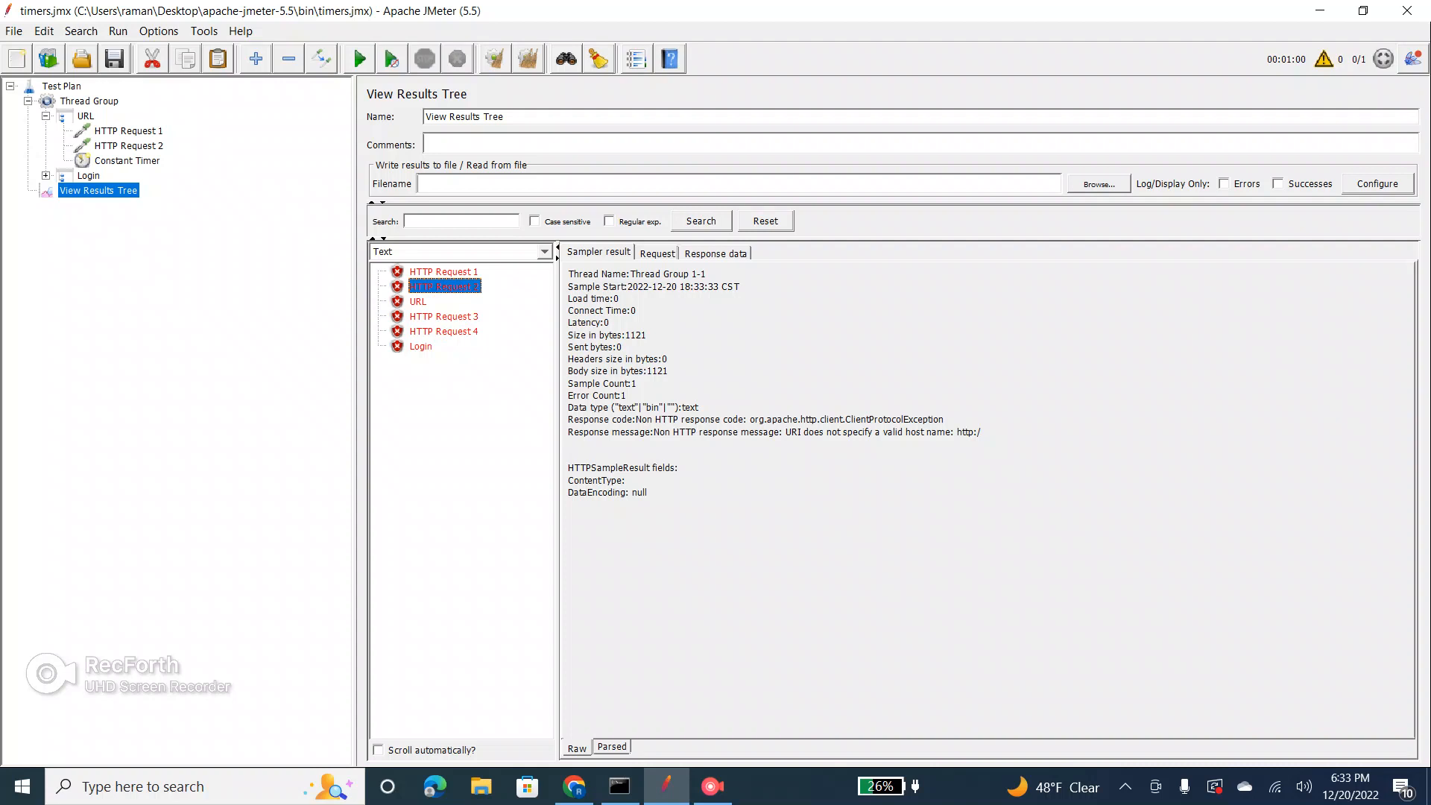
{"action": "left_click", "coordinate": [444, 317]}
{"action": "left_click", "coordinate": [444, 332]}
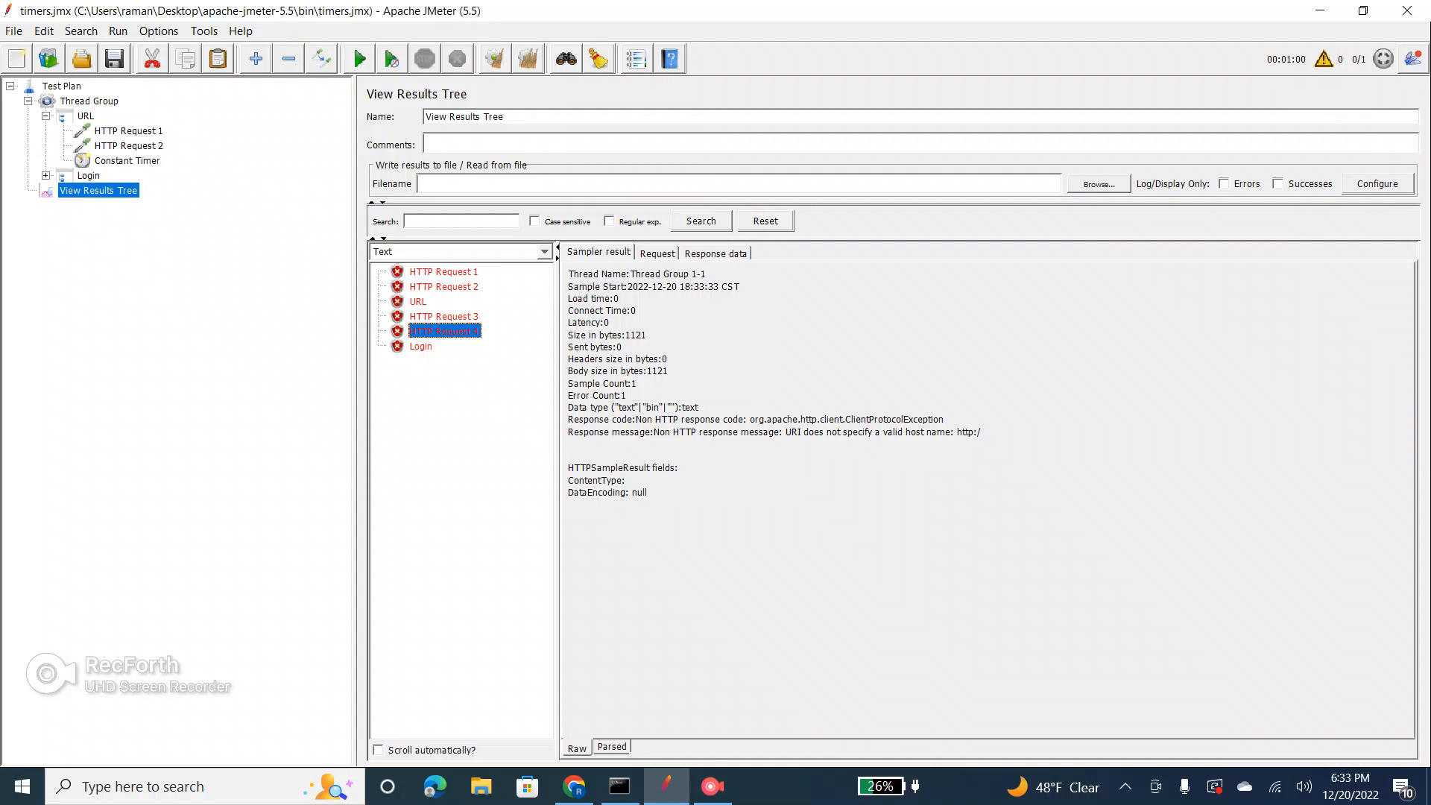
{"action": "left_click", "coordinate": [444, 317]}
{"action": "left_click", "coordinate": [444, 287]}
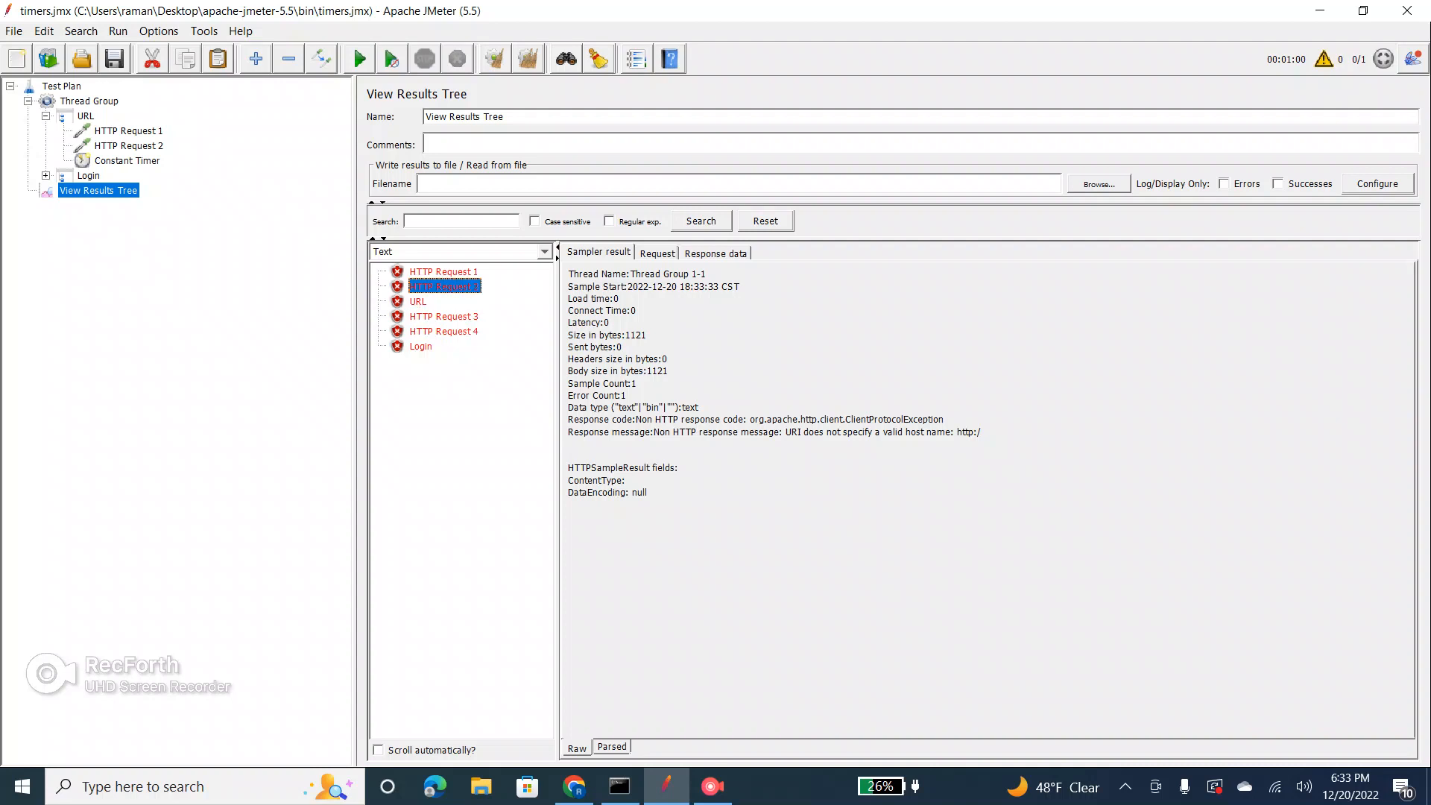
{"action": "left_click", "coordinate": [46, 176]}
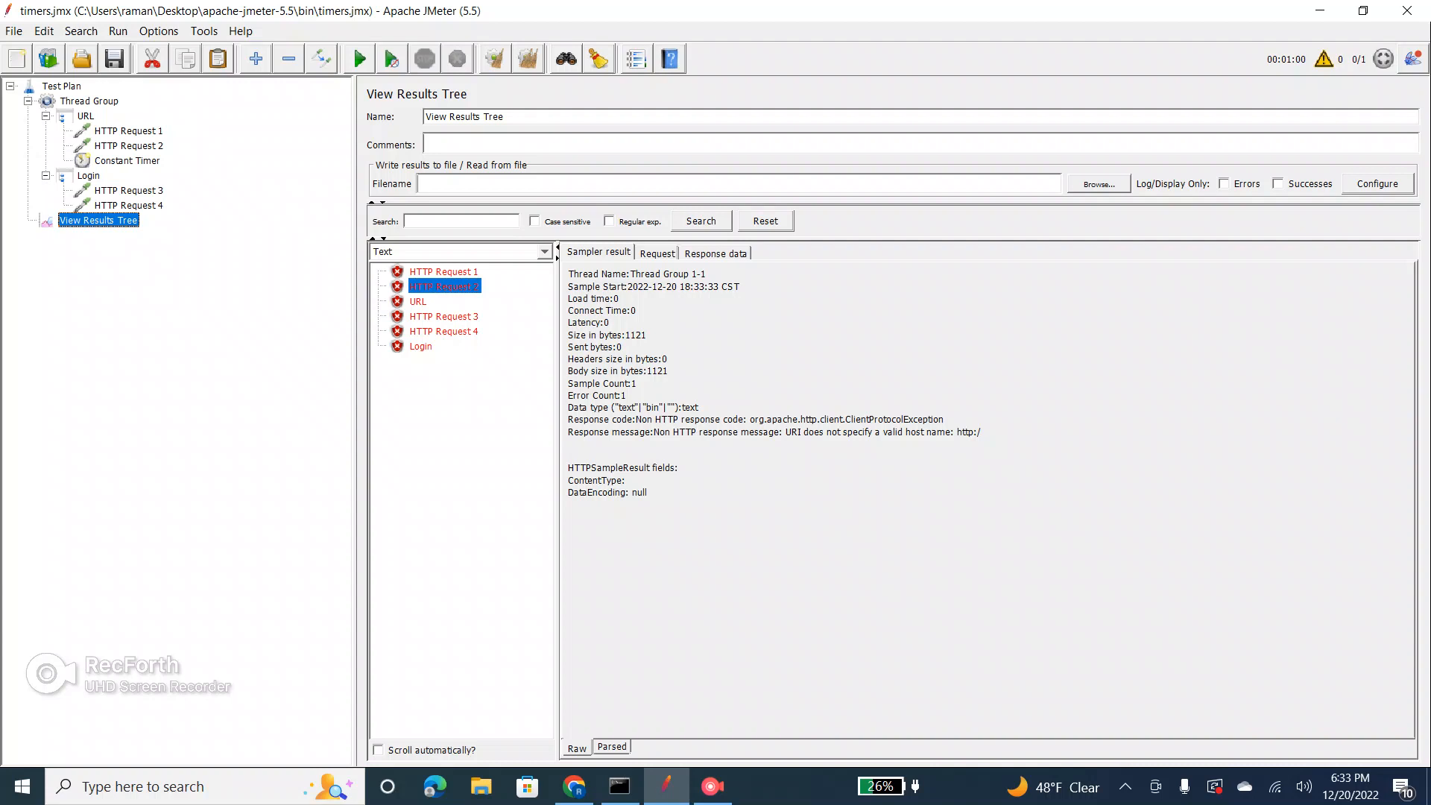
{"action": "left_click", "coordinate": [89, 176]}
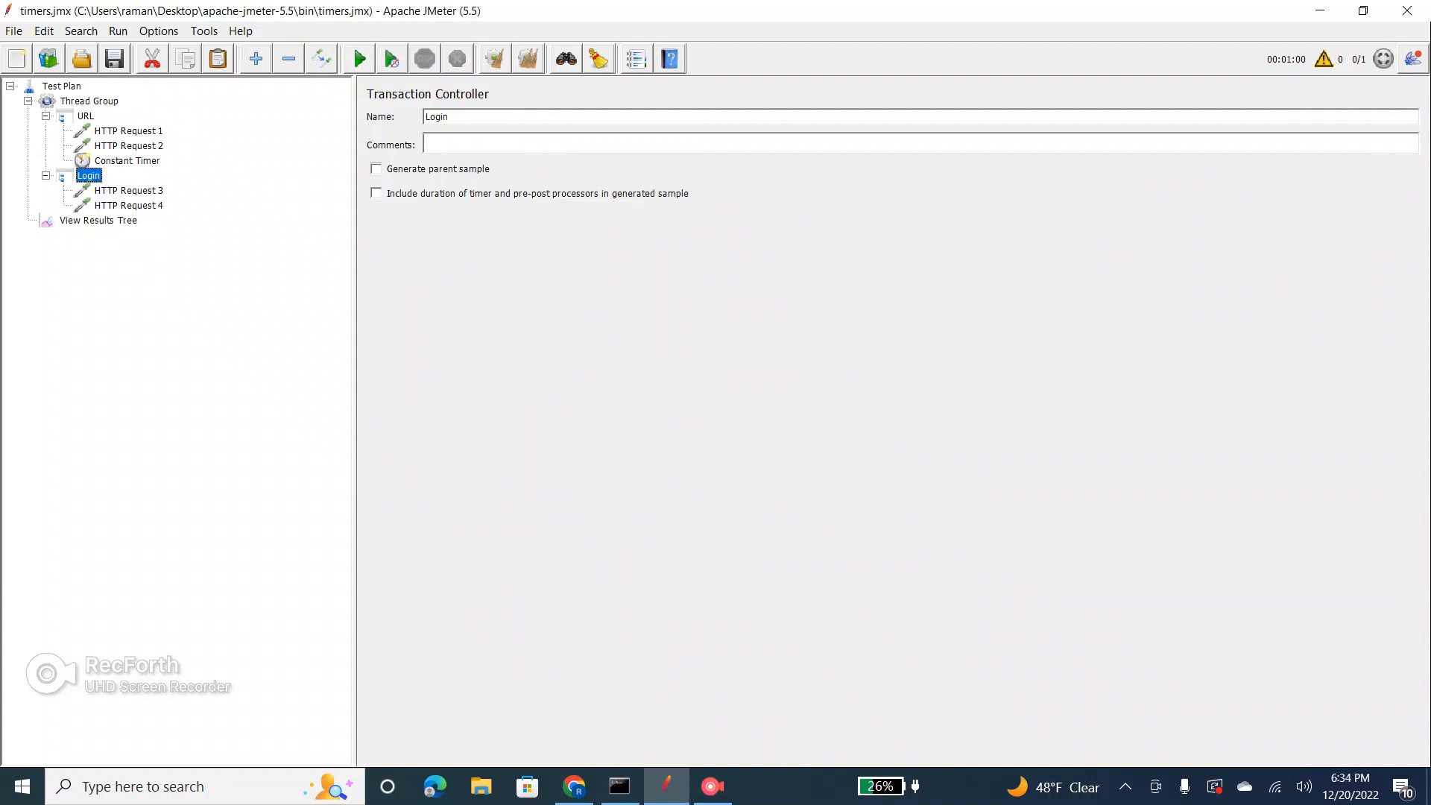
Step: Disable the Constant Timer under the URL transaction controller
{"action": "left_click", "coordinate": [128, 161]}
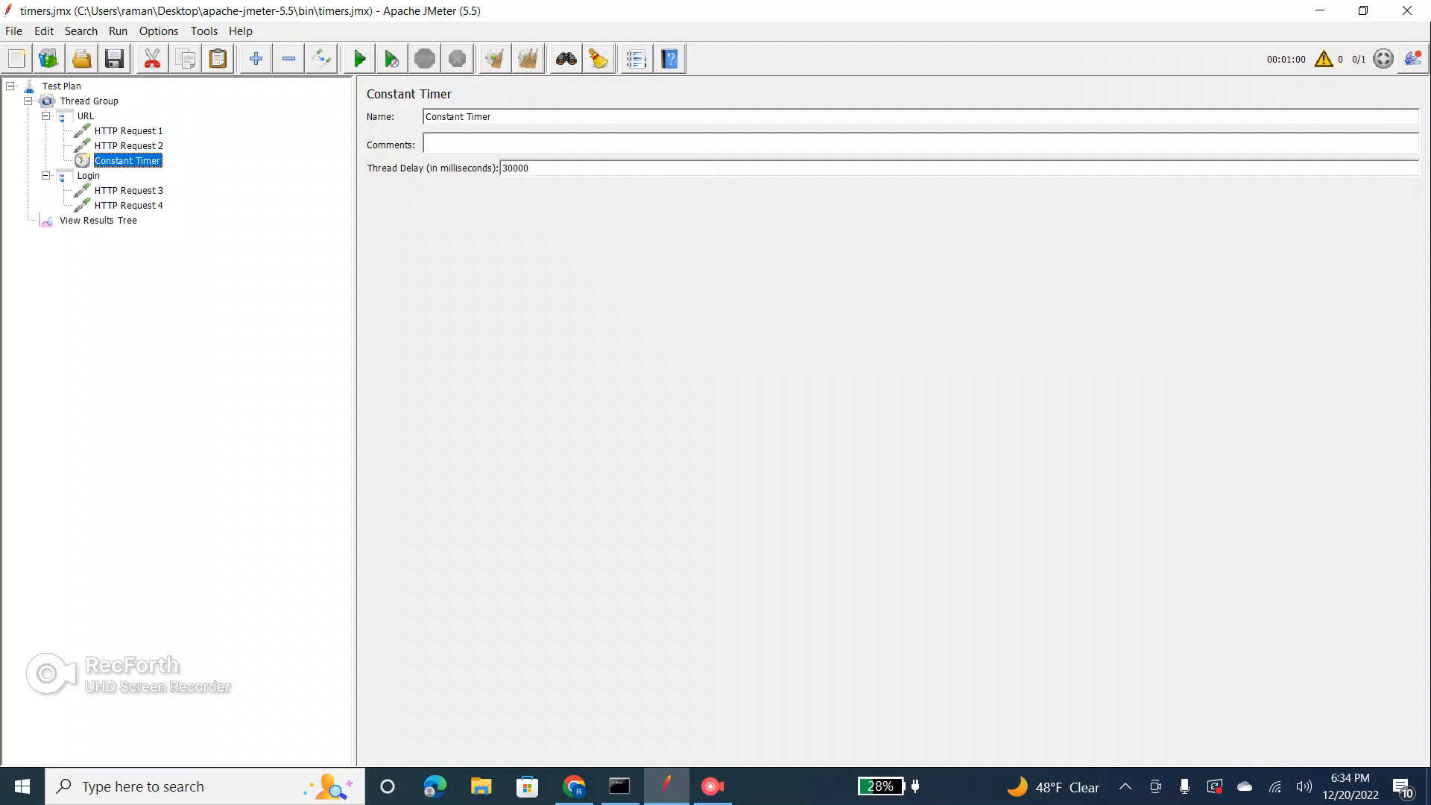
{"action": "left_click", "coordinate": [128, 131]}
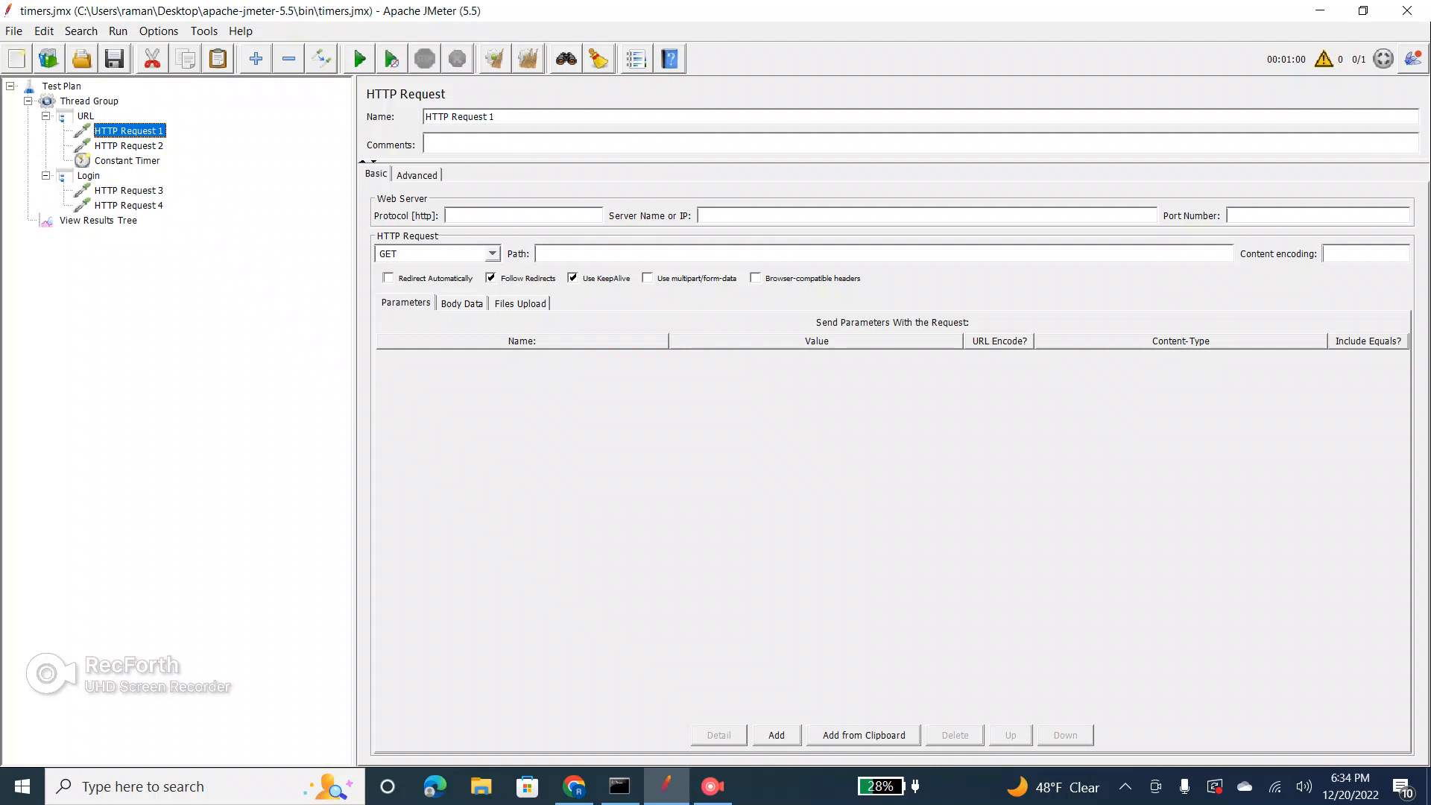
{"action": "left_click", "coordinate": [128, 161]}
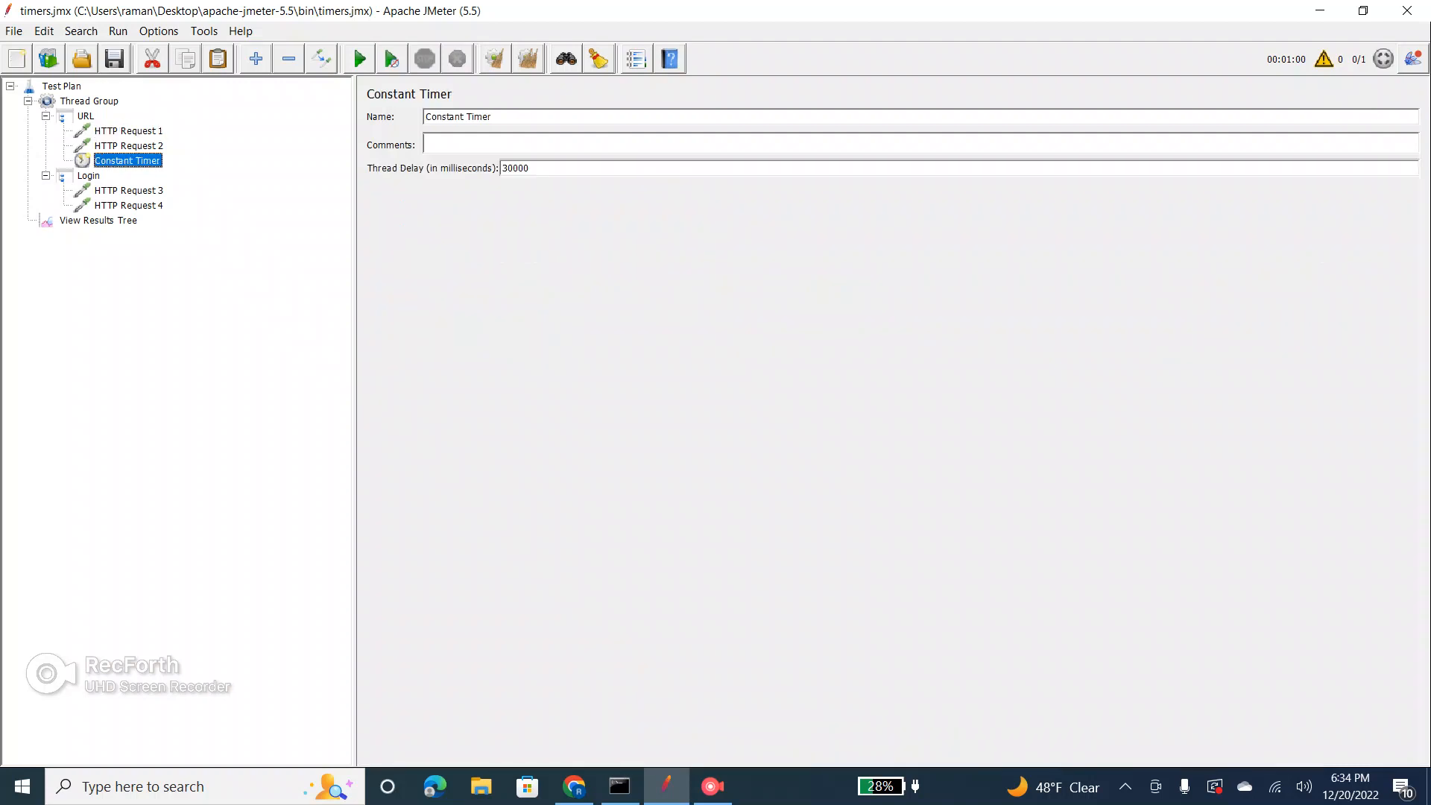
{"action": "right_click", "coordinate": [116, 160]}
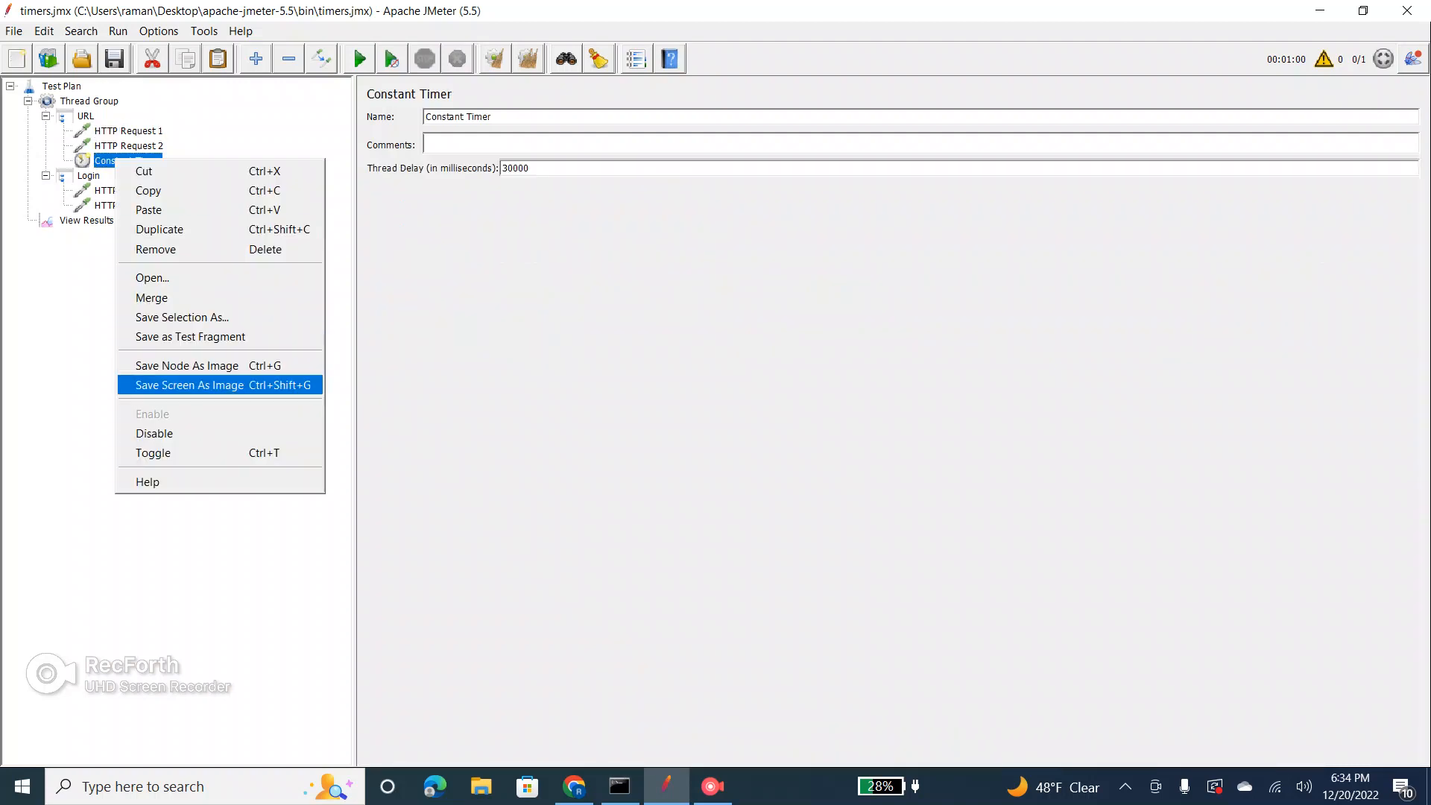
{"action": "left_click", "coordinate": [155, 433]}
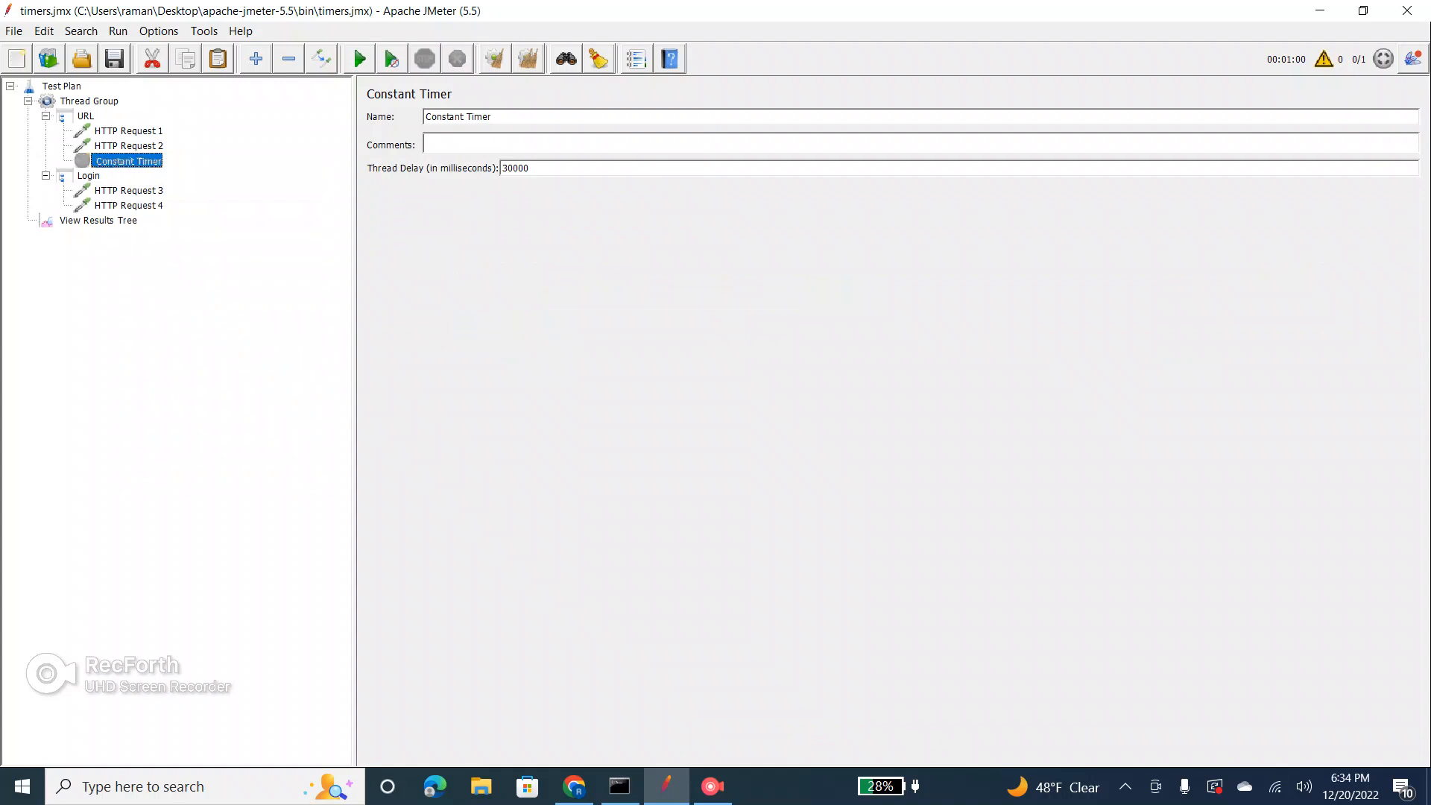
Step: Collapse the URL and Login controllers and add think times to the children of the Thread Group
{"action": "left_click", "coordinate": [47, 176]}
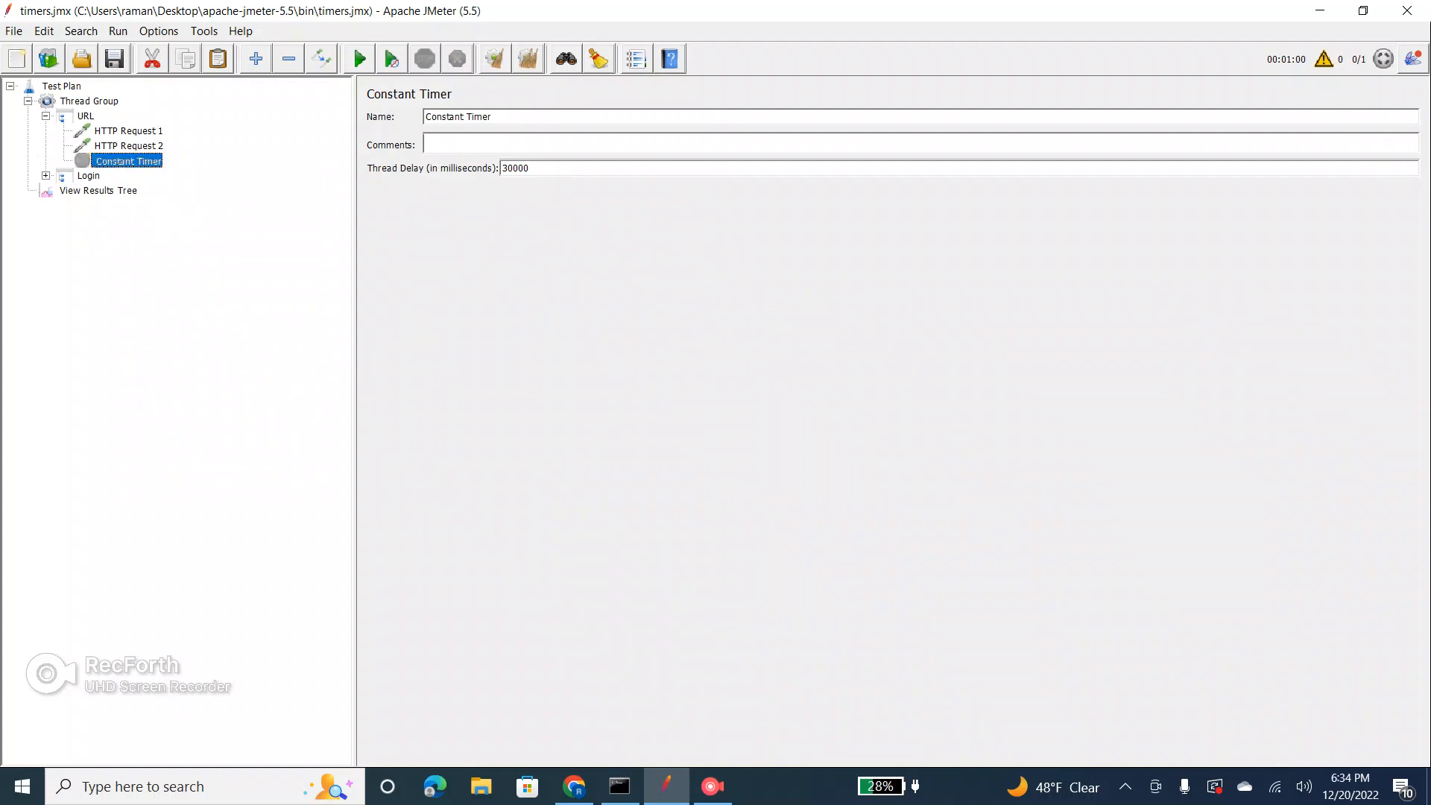
{"action": "left_click", "coordinate": [46, 116]}
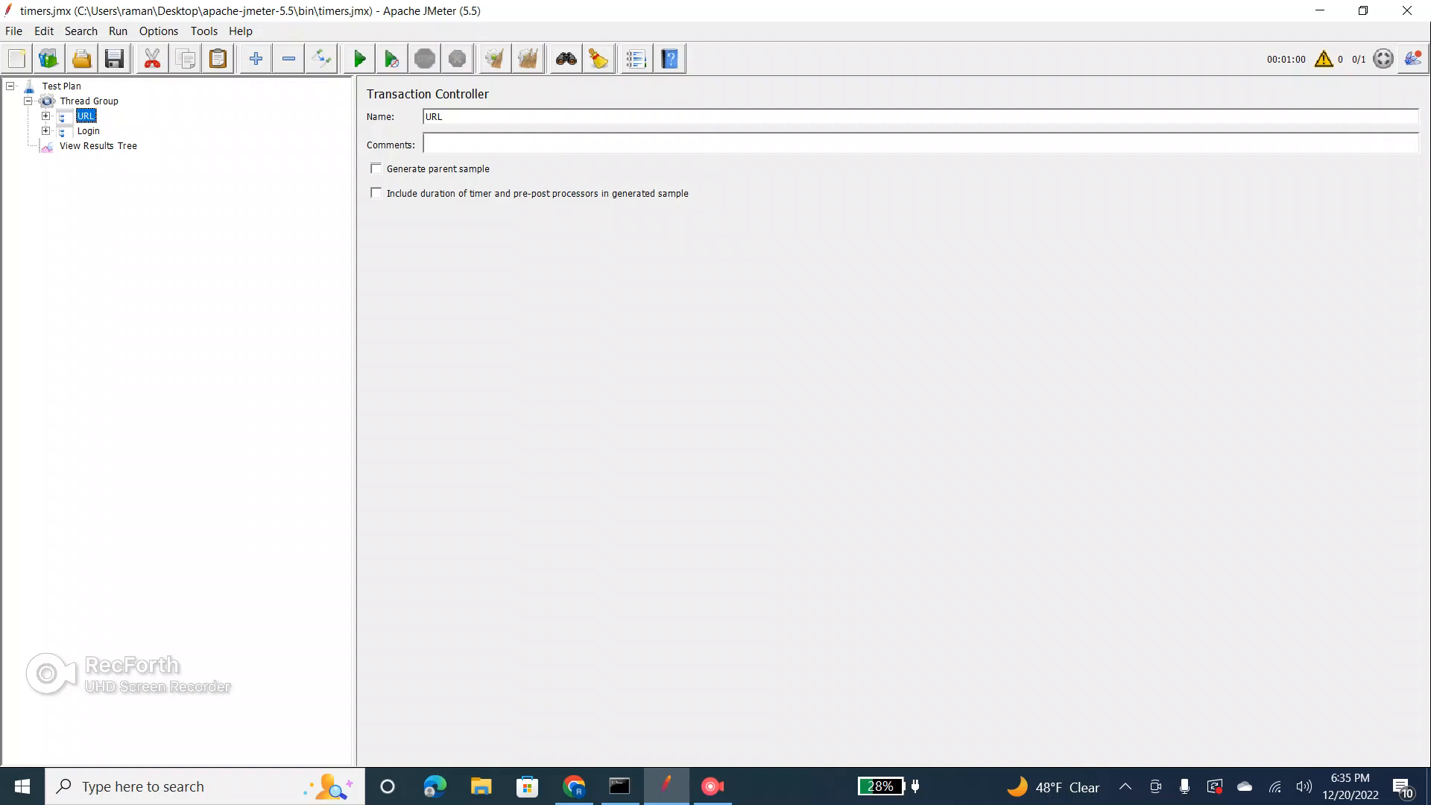
{"action": "left_click", "coordinate": [74, 100]}
{"action": "right_click", "coordinate": [74, 99]}
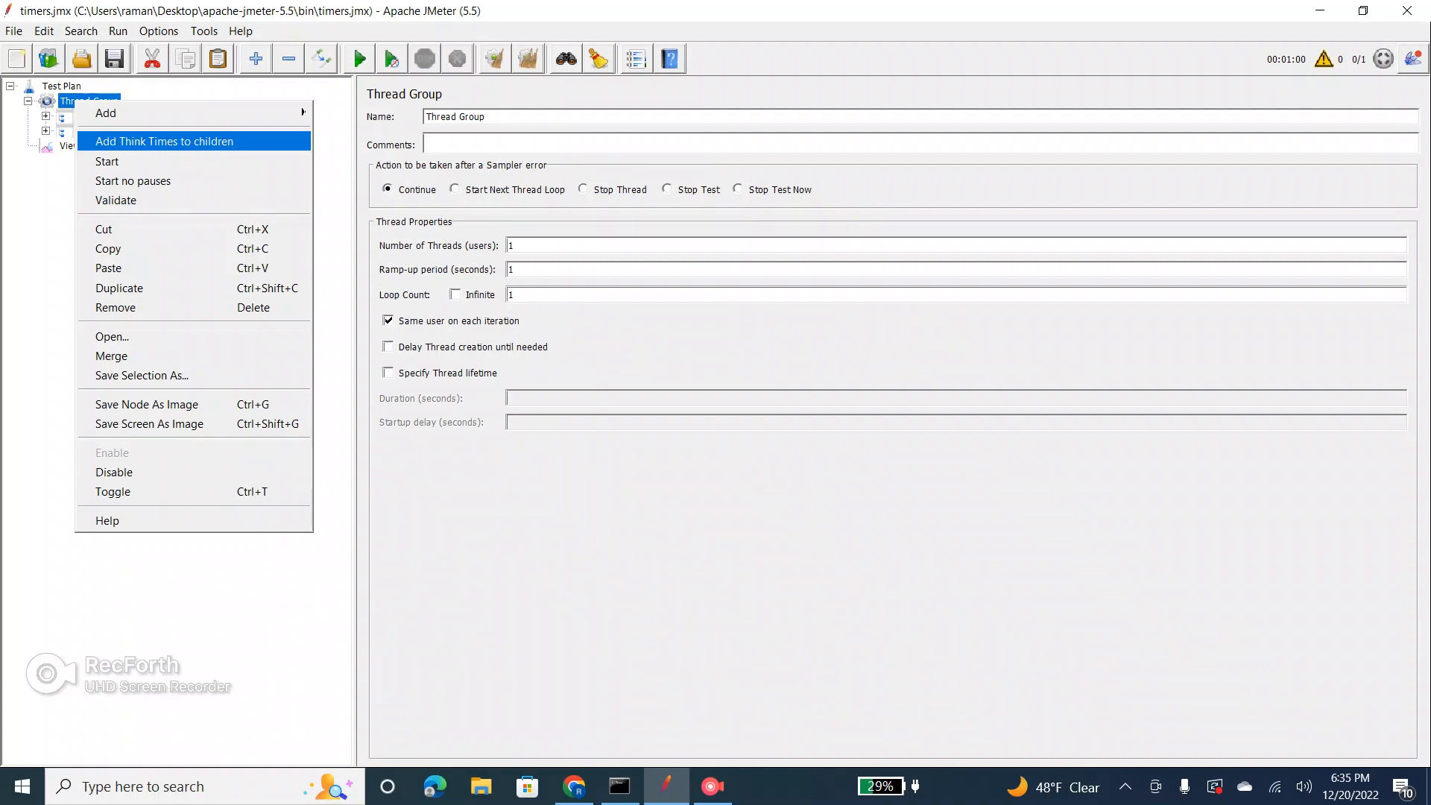
{"action": "left_click", "coordinate": [164, 142]}
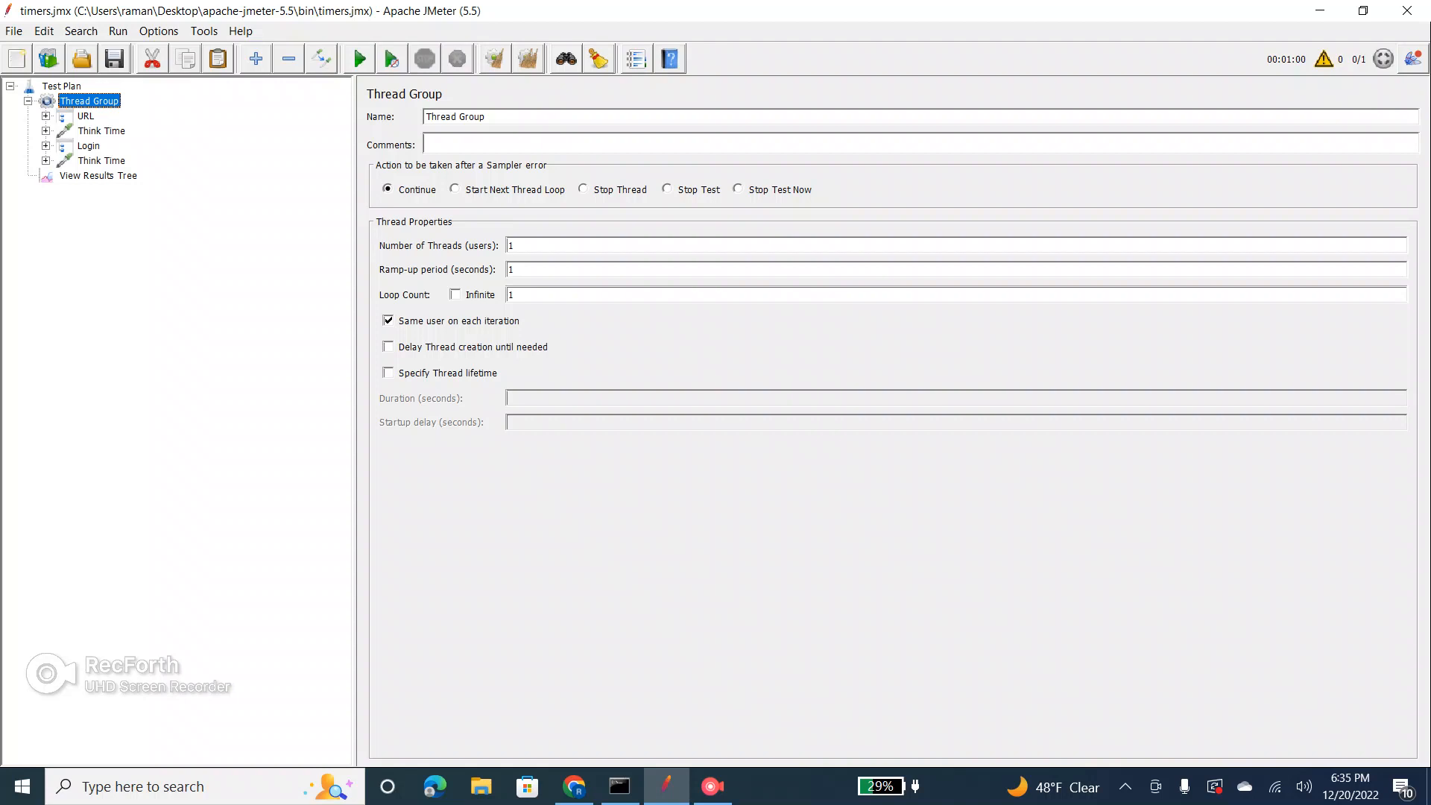
Step: Disable the Think Time that follows the Login controller, leaving the one after the URL controller enabled
{"action": "left_click", "coordinate": [46, 117]}
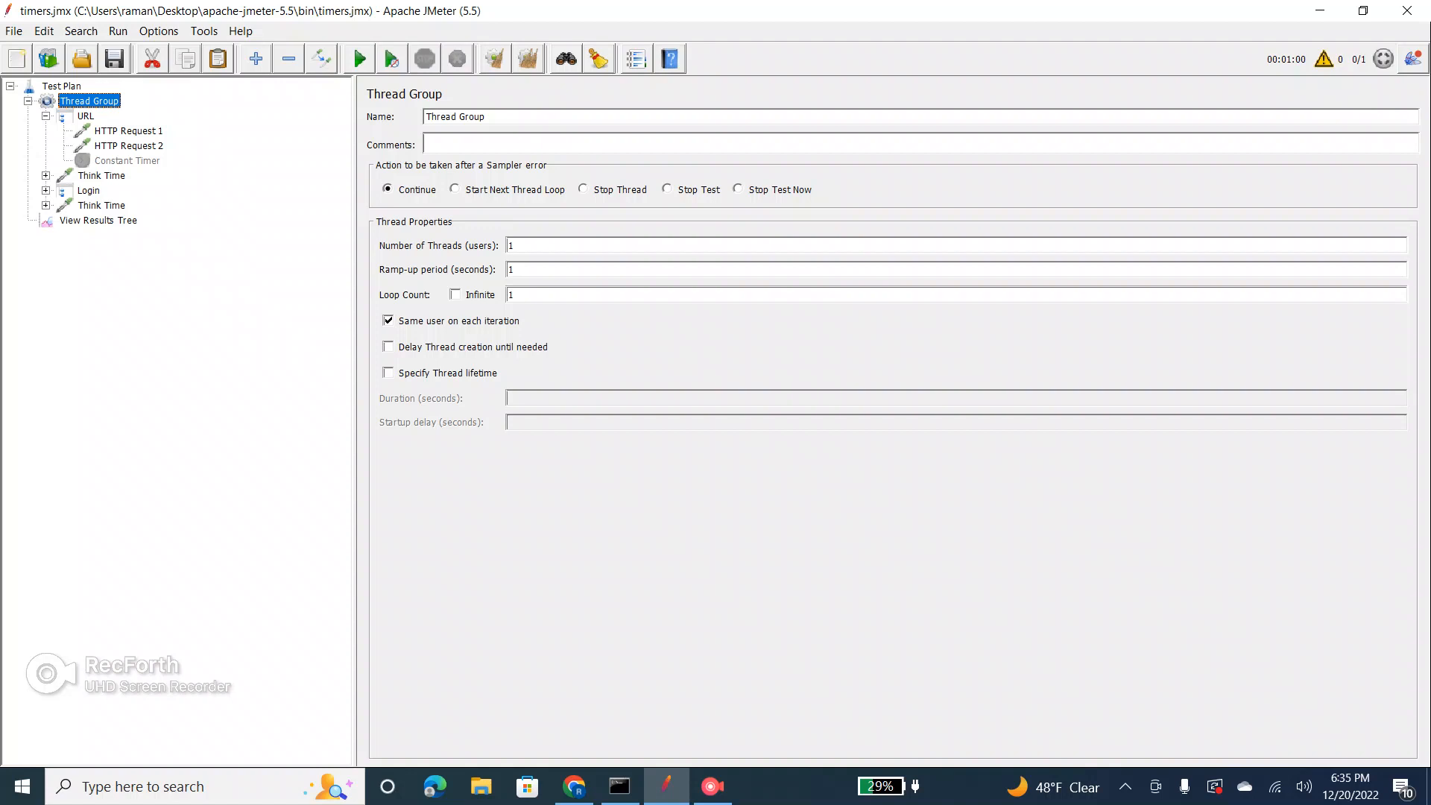
{"action": "left_click", "coordinate": [46, 116]}
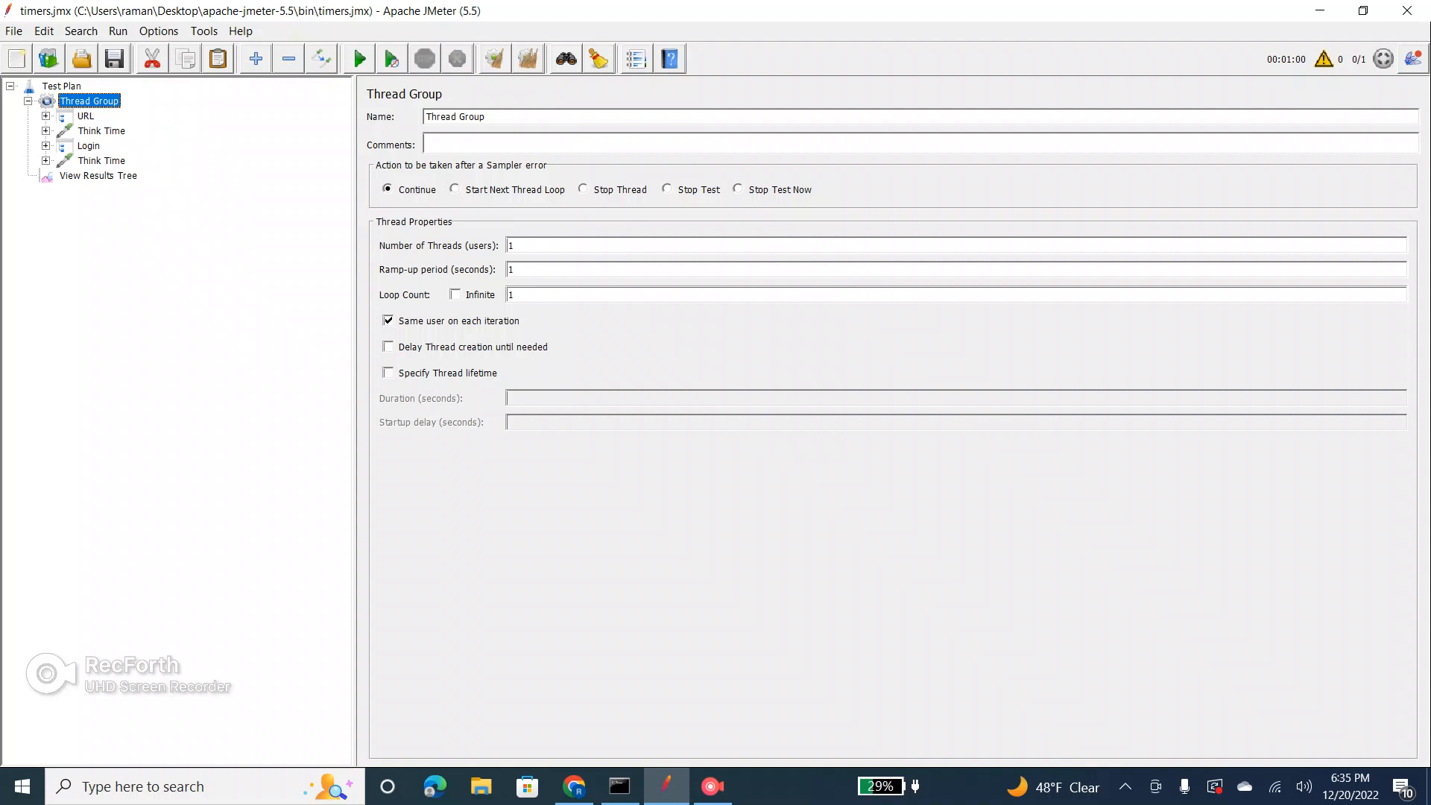
{"action": "right_click", "coordinate": [87, 103]}
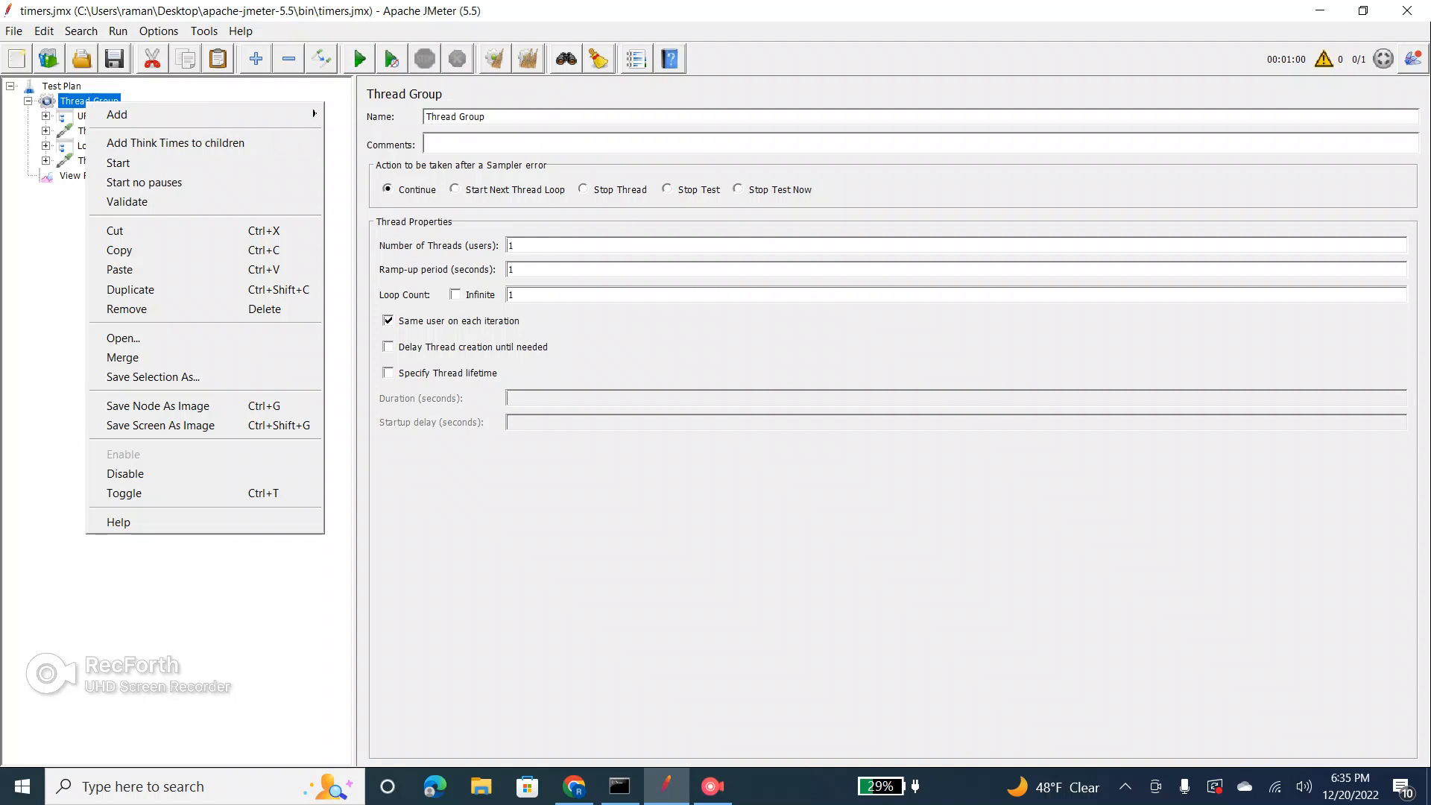
{"action": "left_click", "coordinate": [81, 131]}
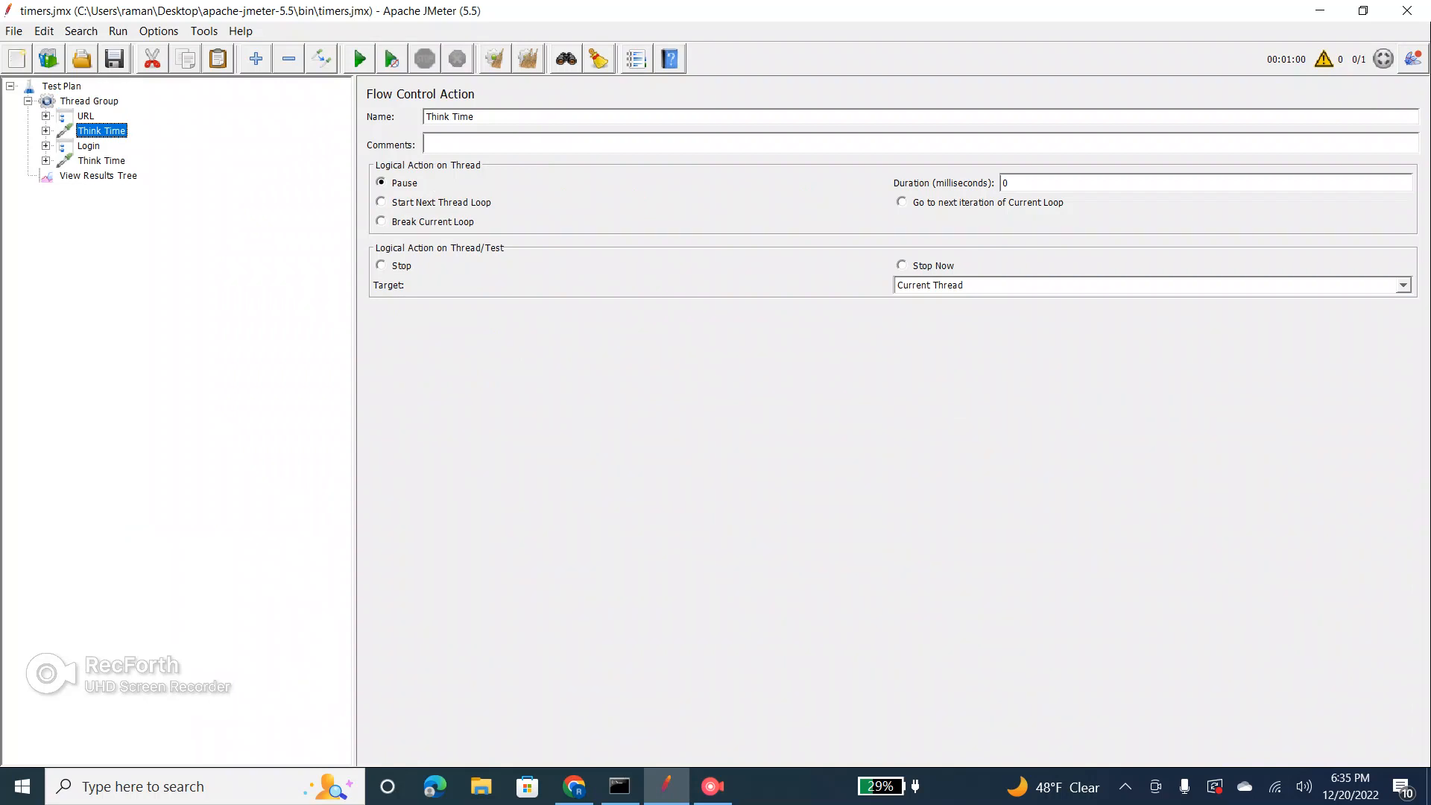
{"action": "right_click", "coordinate": [92, 160]}
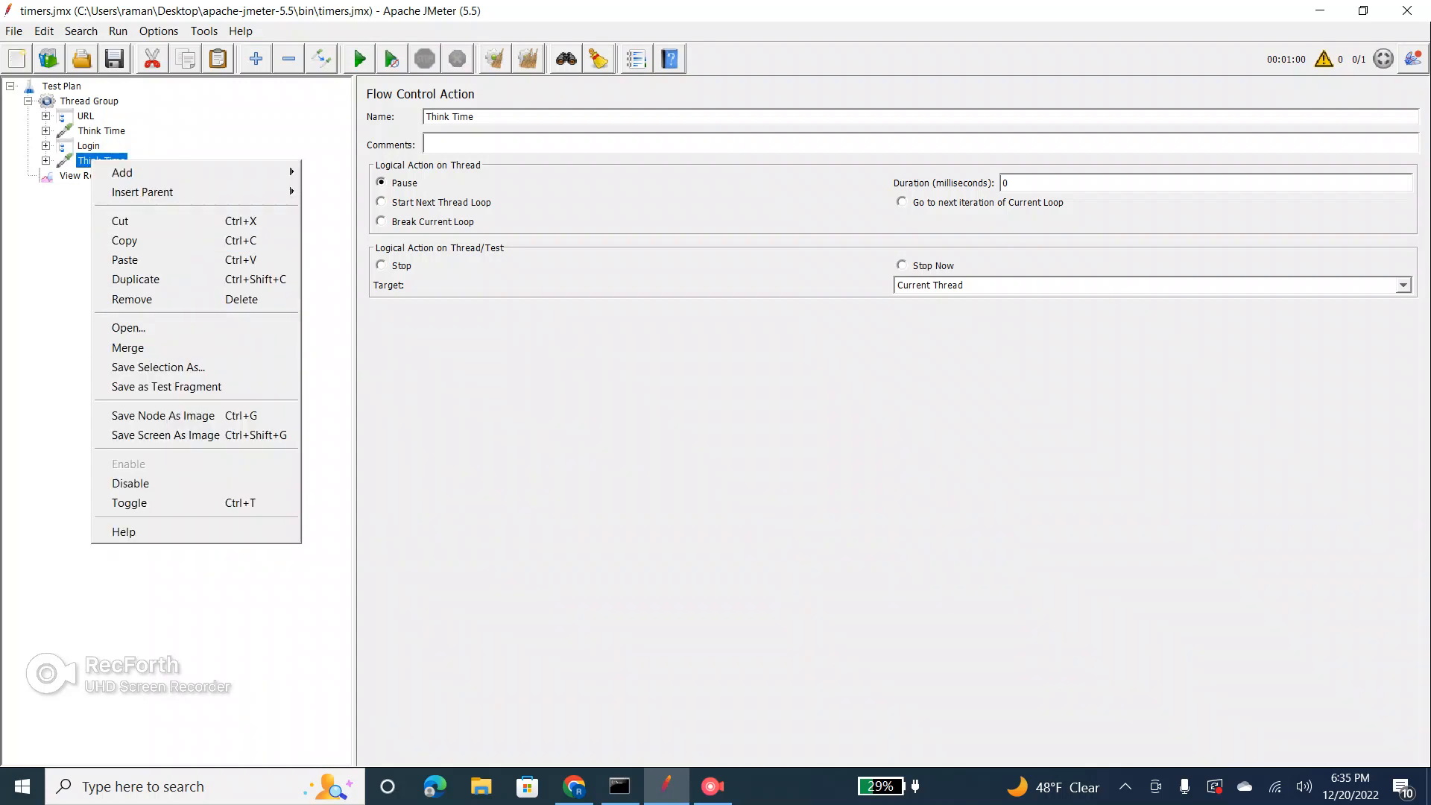
{"action": "left_click", "coordinate": [131, 483]}
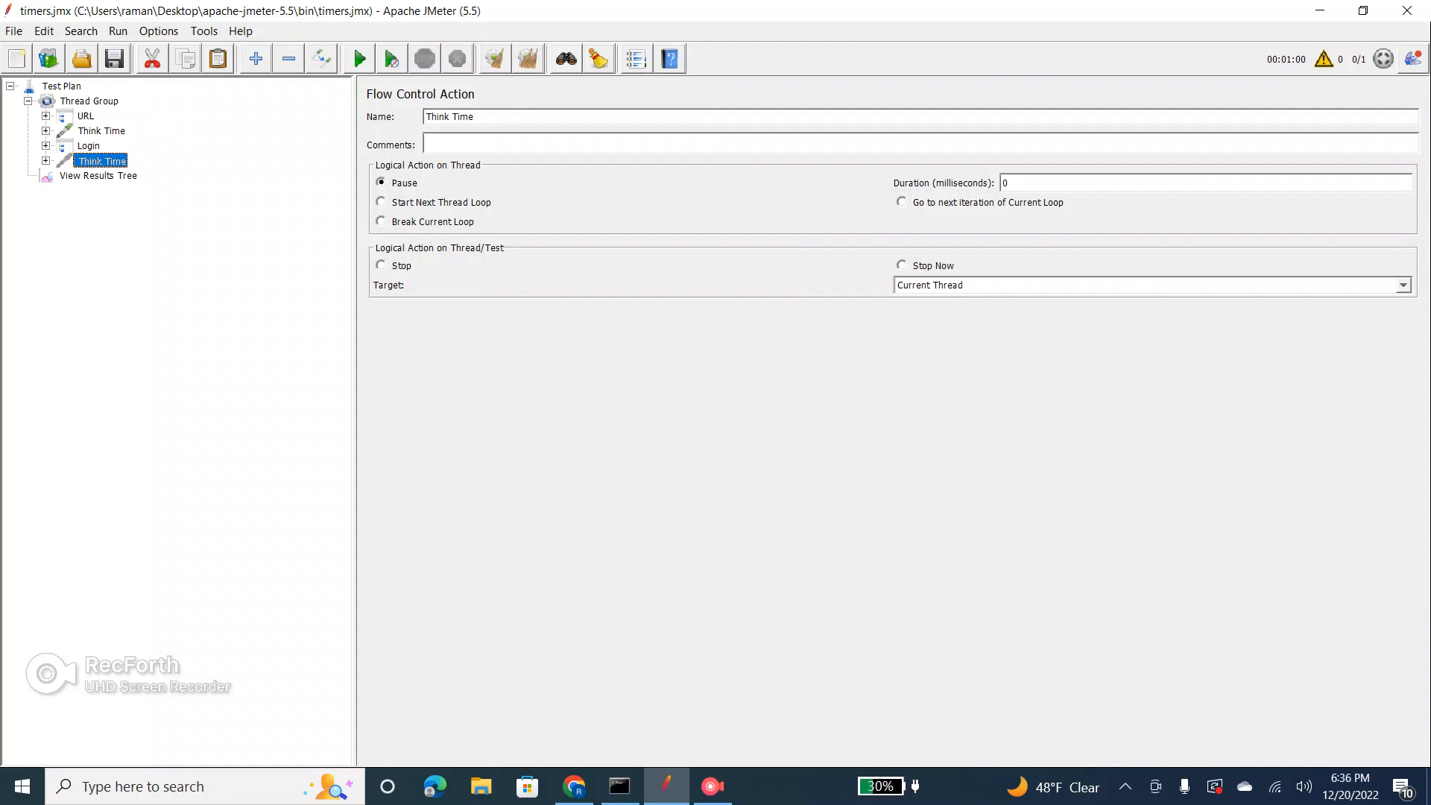
Step: Review the URL controller's contents and the Flow Control Action settings of the Think Time placed after it
{"action": "left_click", "coordinate": [88, 102]}
{"action": "left_click", "coordinate": [86, 116]}
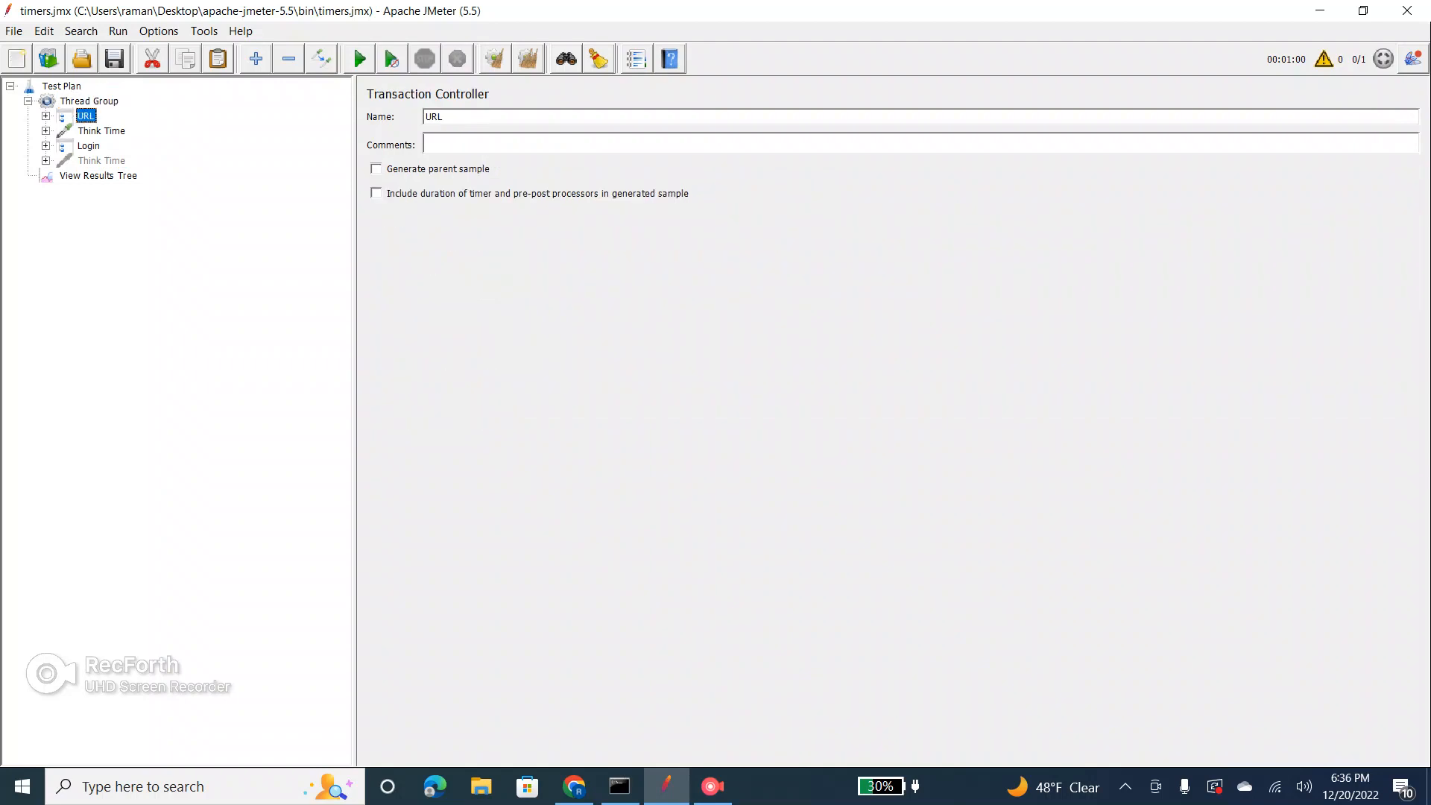
{"action": "key", "text": "Right"}
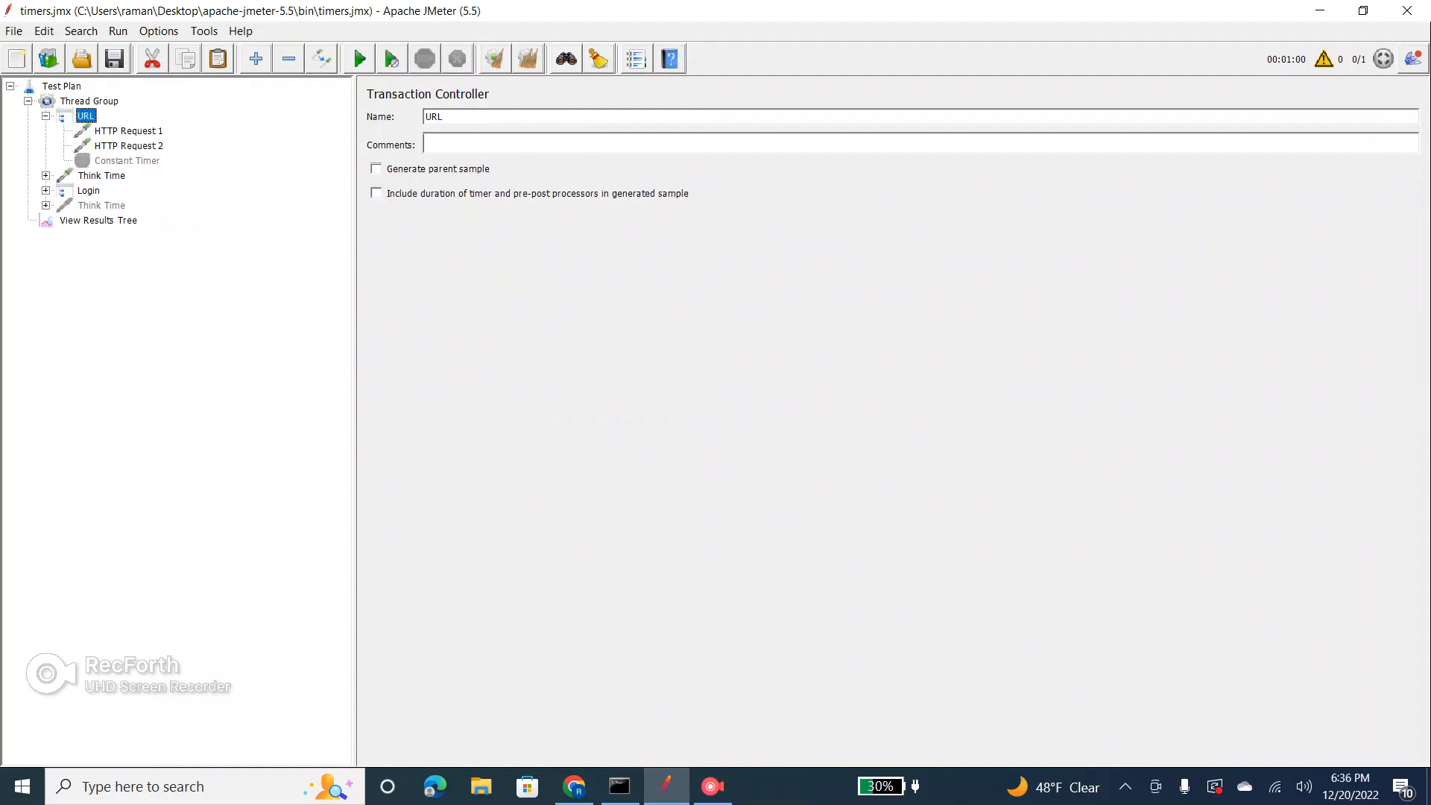
{"action": "key", "text": "Left"}
{"action": "key", "text": "Down"}
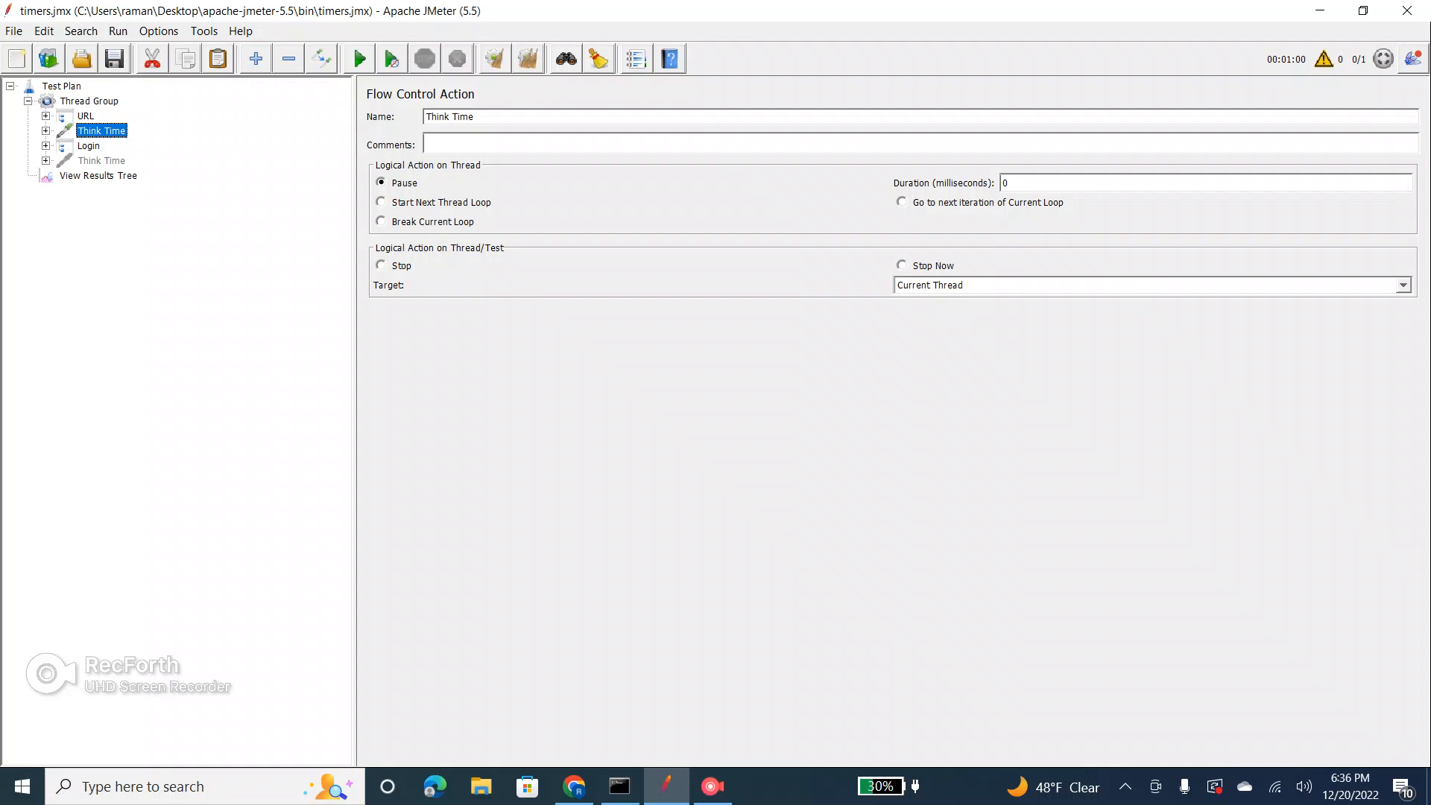
{"action": "left_click", "coordinate": [89, 101]}
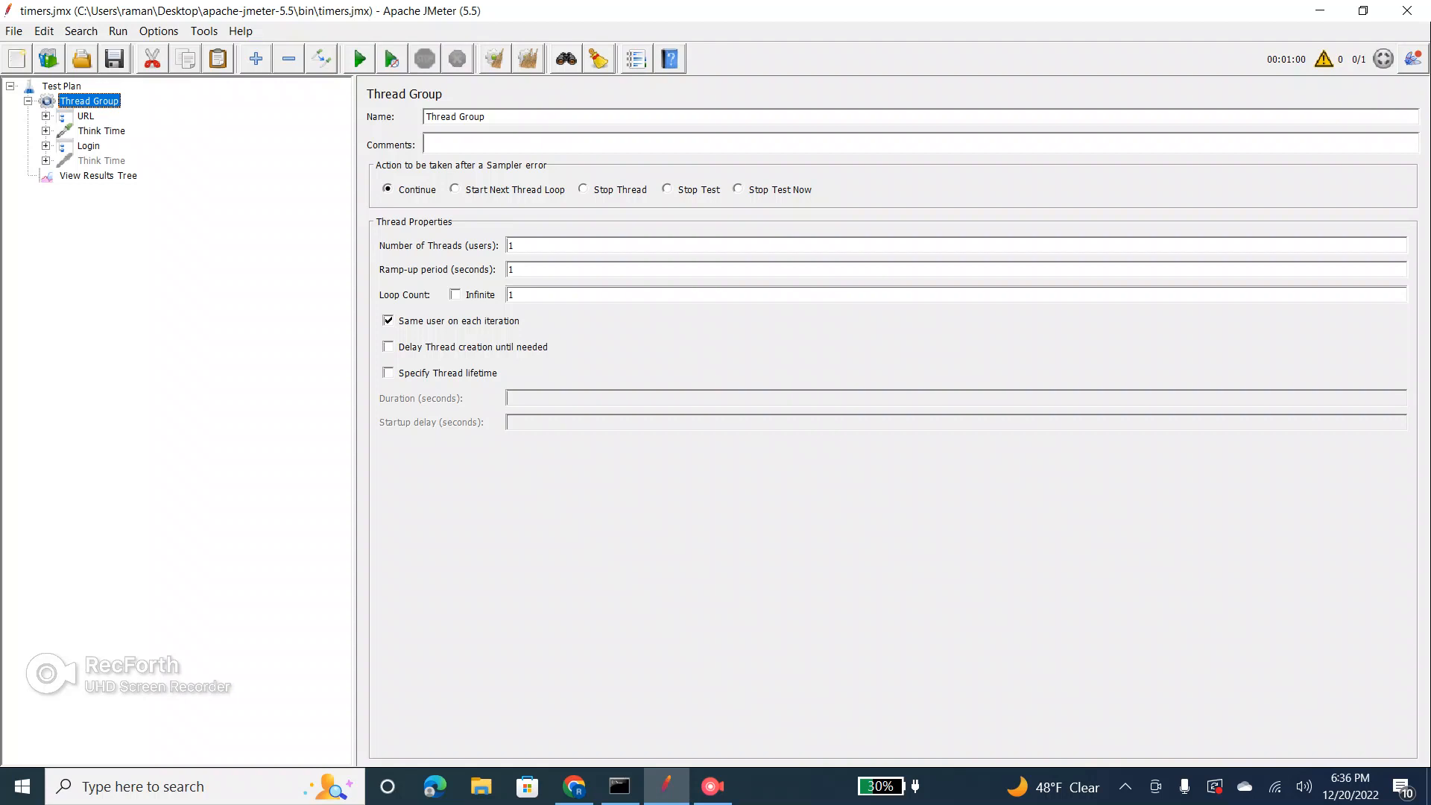
{"action": "left_click", "coordinate": [102, 131]}
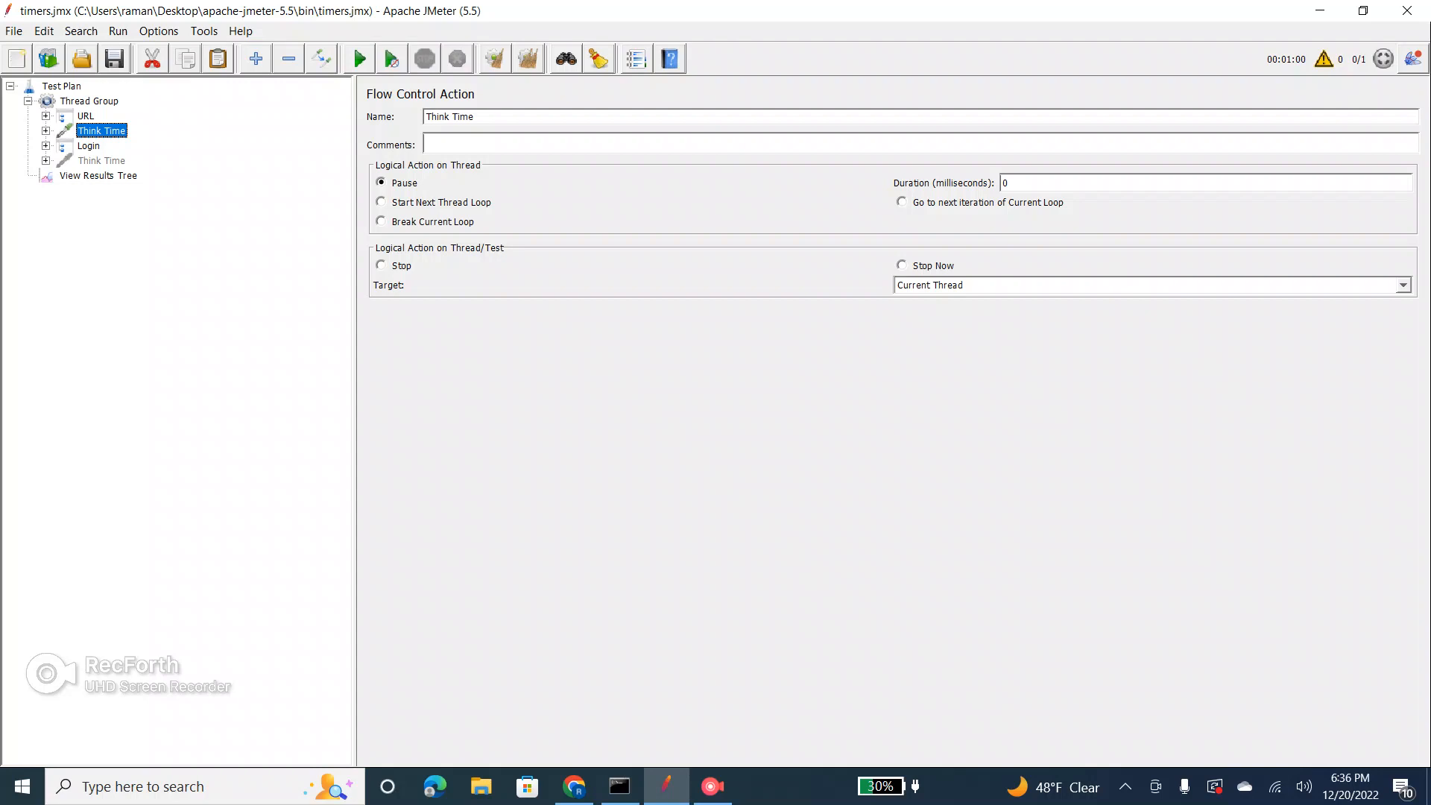
Step: Examine the first Think Time's pause duration and its Pause timer's random delay maximum and constant delay offset
{"action": "double_click", "coordinate": [1006, 184]}
{"action": "left_click", "coordinate": [46, 131]}
{"action": "left_click", "coordinate": [107, 146]}
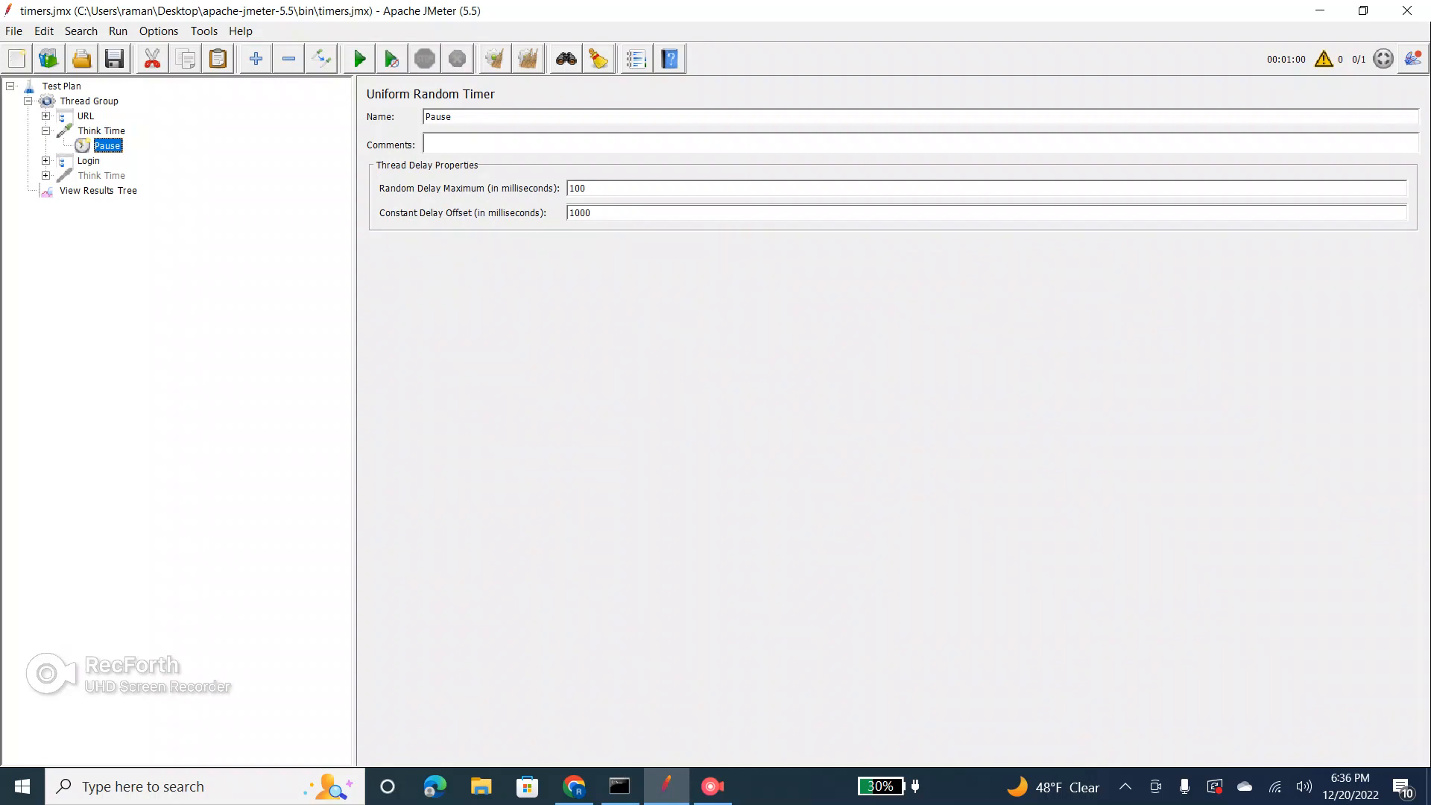
{"action": "double_click", "coordinate": [580, 213]}
{"action": "left_click", "coordinate": [568, 187]}
{"action": "key", "text": "Tab"}
{"action": "left_click", "coordinate": [101, 131]}
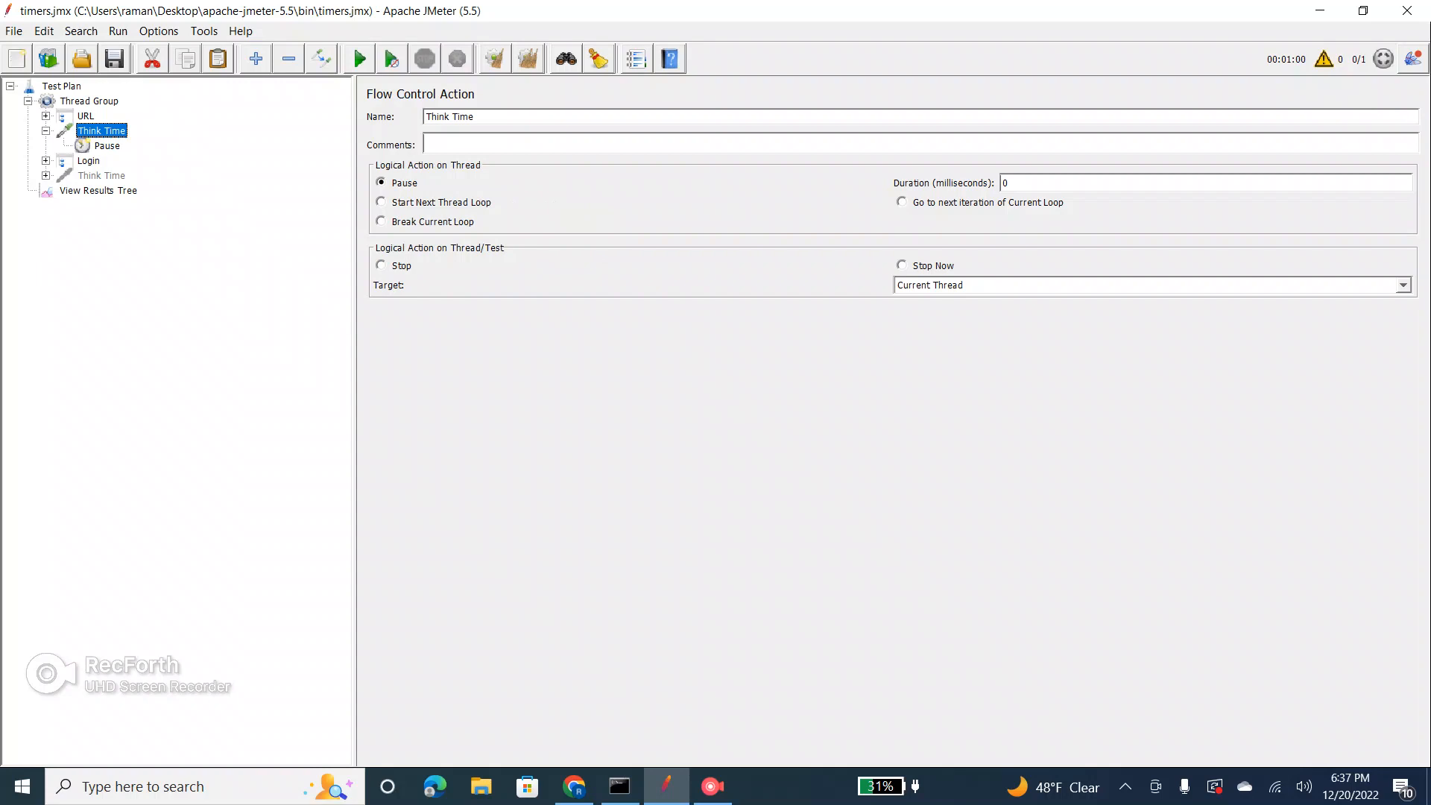
{"action": "left_click", "coordinate": [107, 146]}
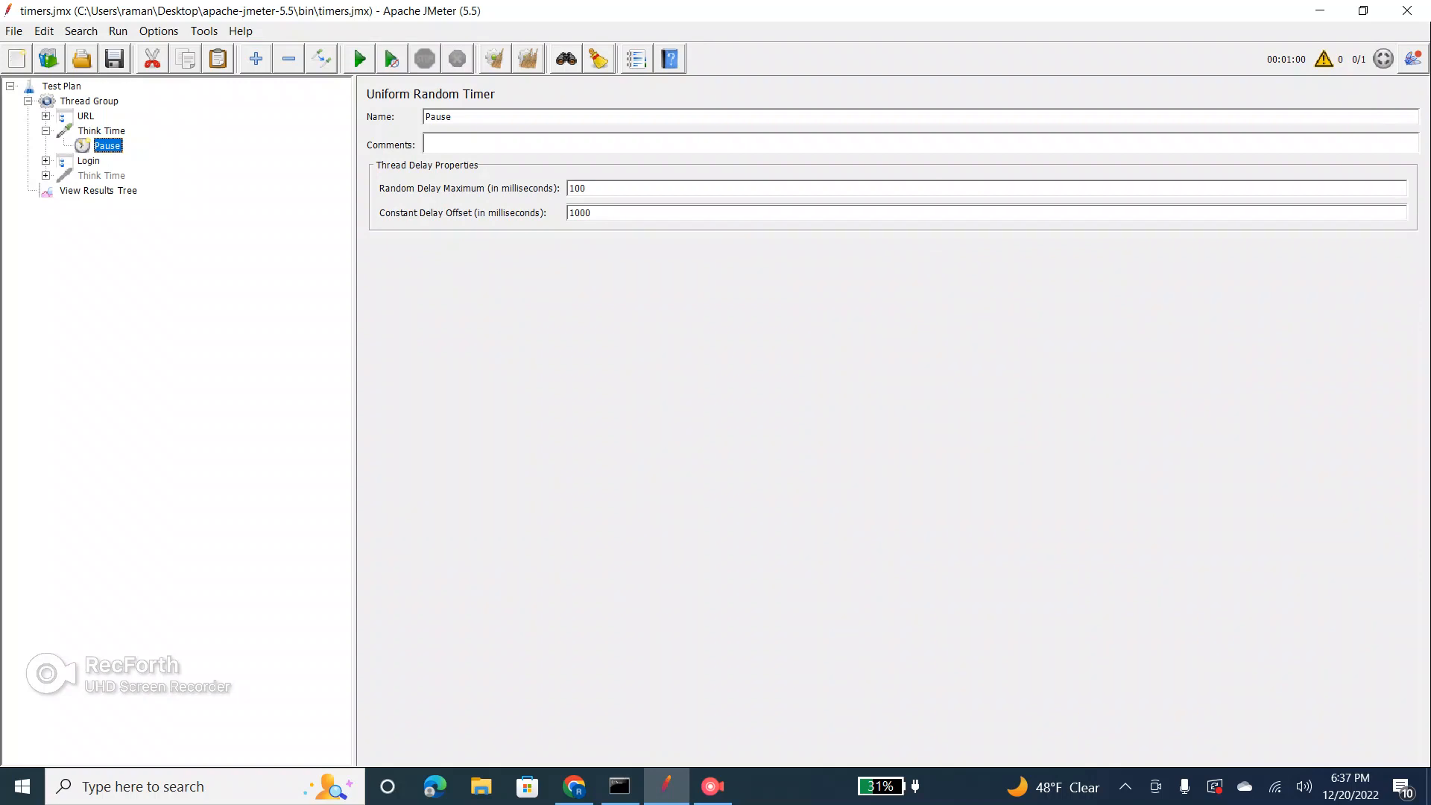
{"action": "key", "text": "Left"}
{"action": "key", "text": "Left"}
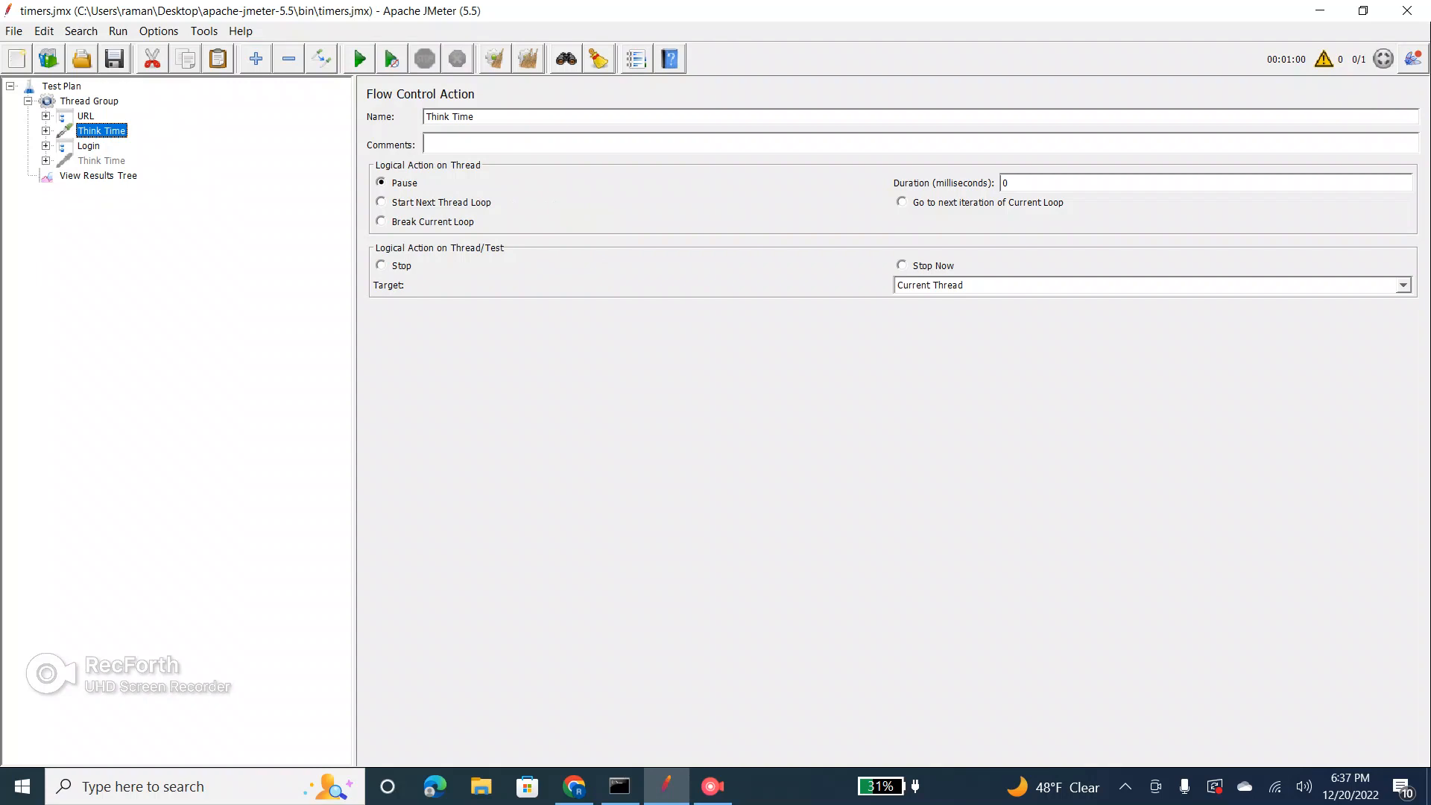
Step: Look at the think time option for the Thread Group and the element types that can be added under HTTP Request 1
{"action": "right_click", "coordinate": [72, 101]}
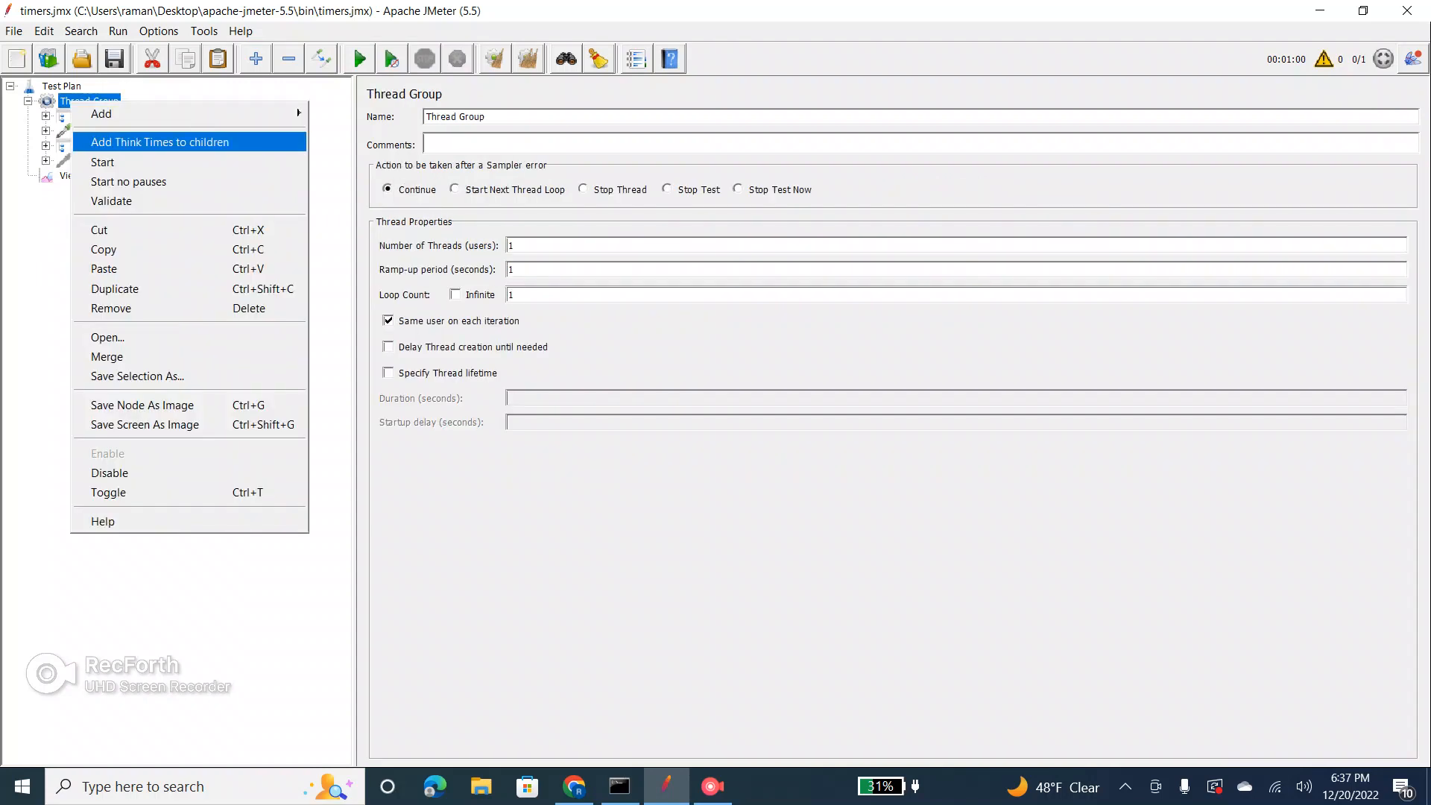
{"action": "left_click", "coordinate": [46, 131]}
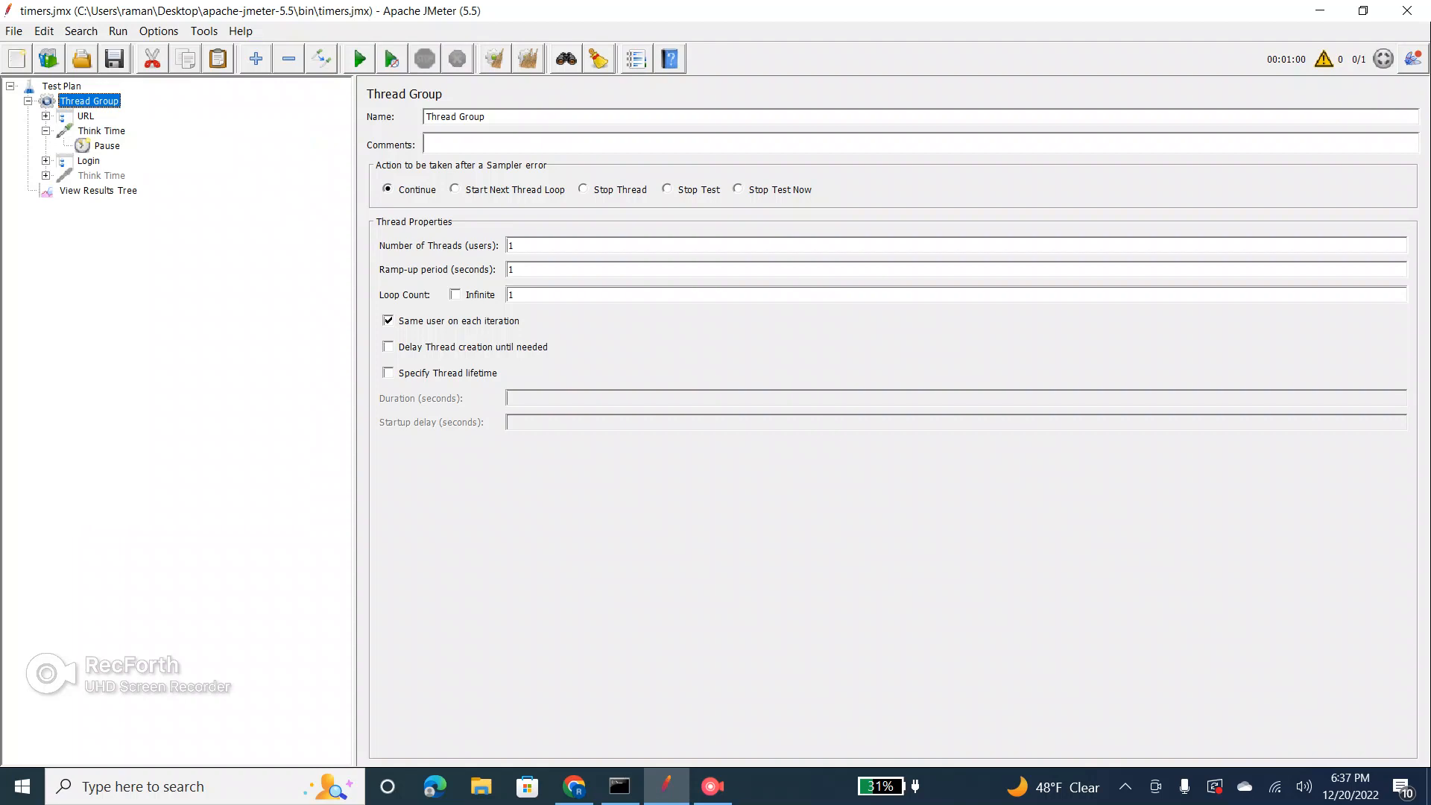
{"action": "left_click", "coordinate": [46, 117]}
{"action": "left_click", "coordinate": [127, 131]}
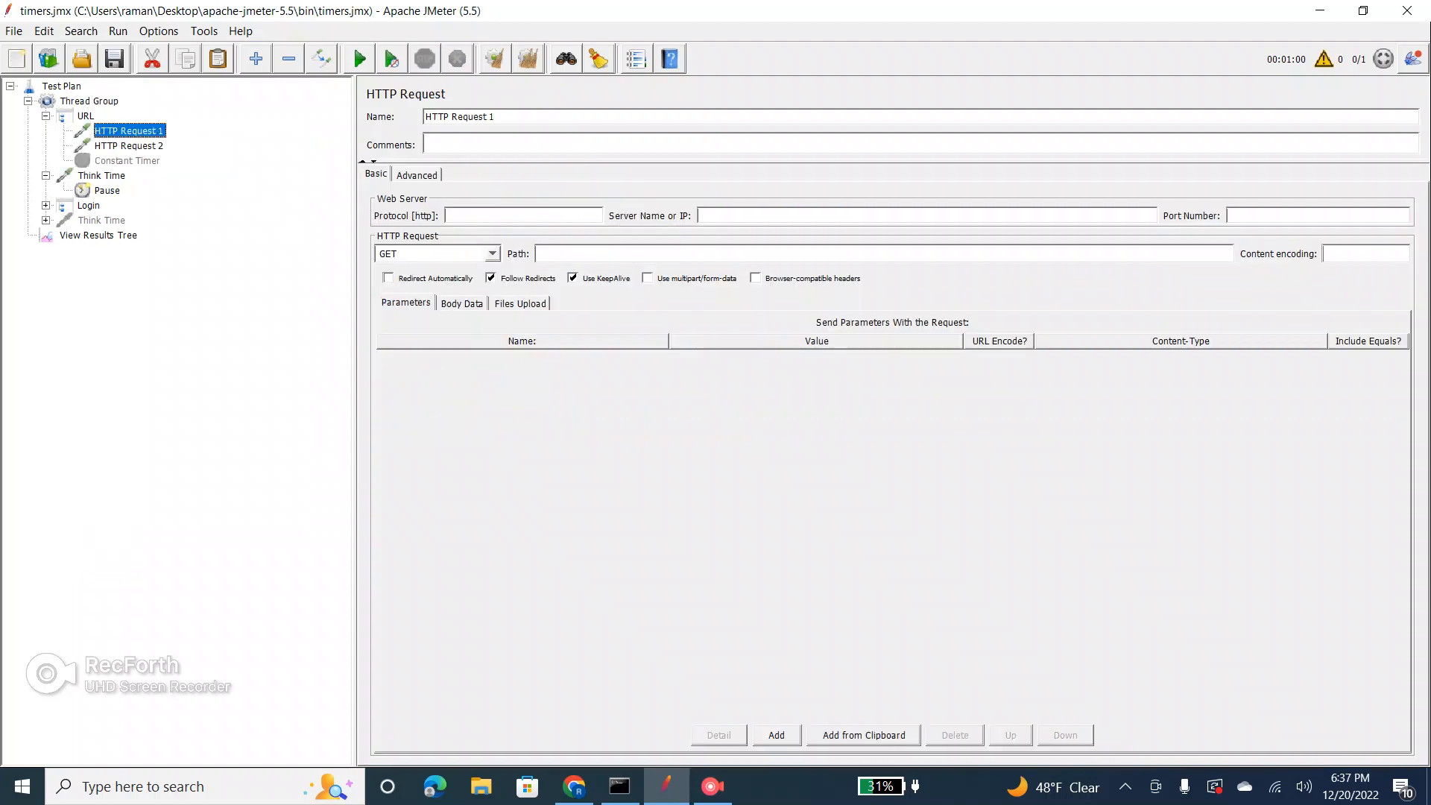
{"action": "right_click", "coordinate": [127, 131]}
{"action": "mouse_move", "coordinate": [161, 140]}
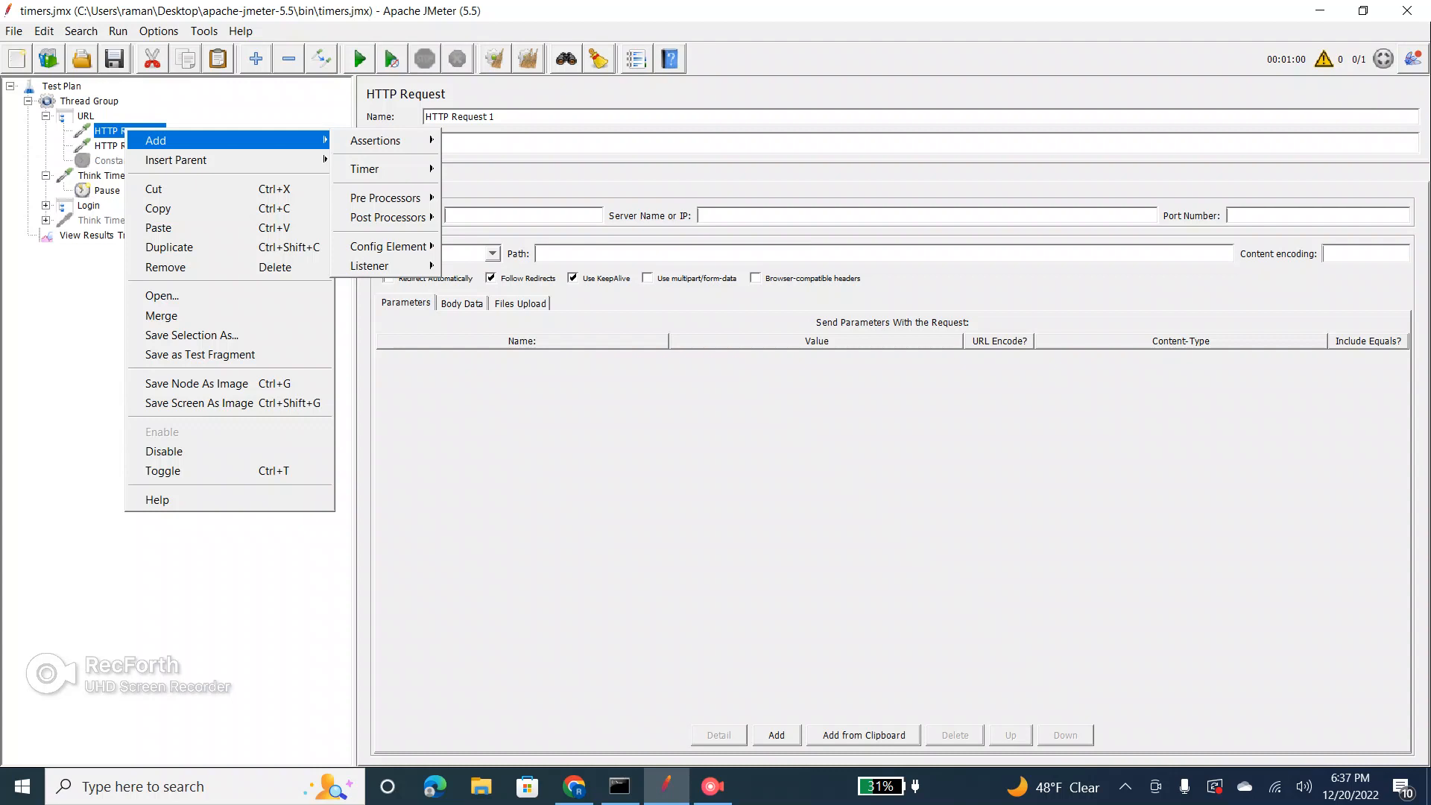
{"action": "key", "text": "Escape"}
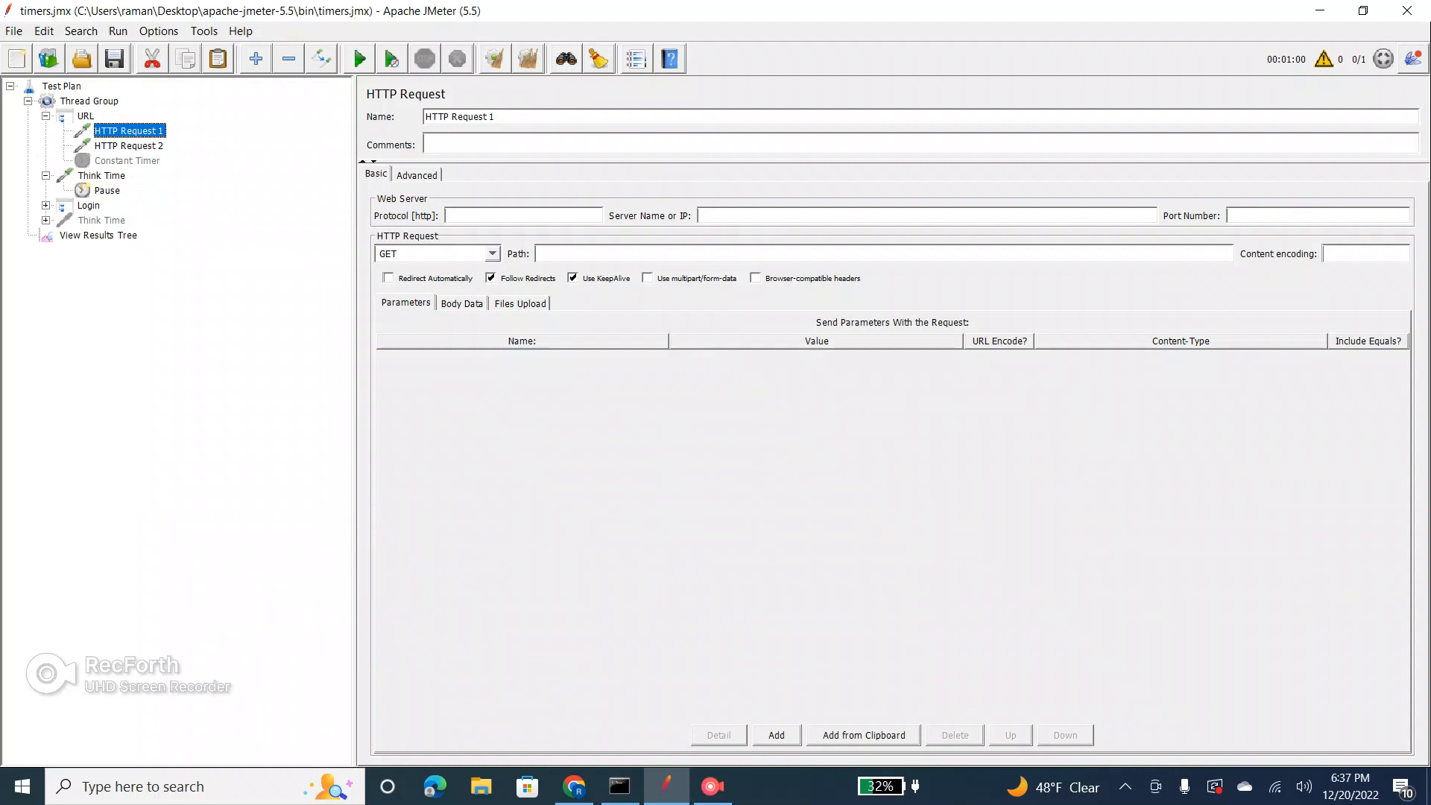
Step: Edit the Constant Delay Offset of the Pause timer under the first Think Time and expand the URL and Login controllers
{"action": "left_click", "coordinate": [101, 176]}
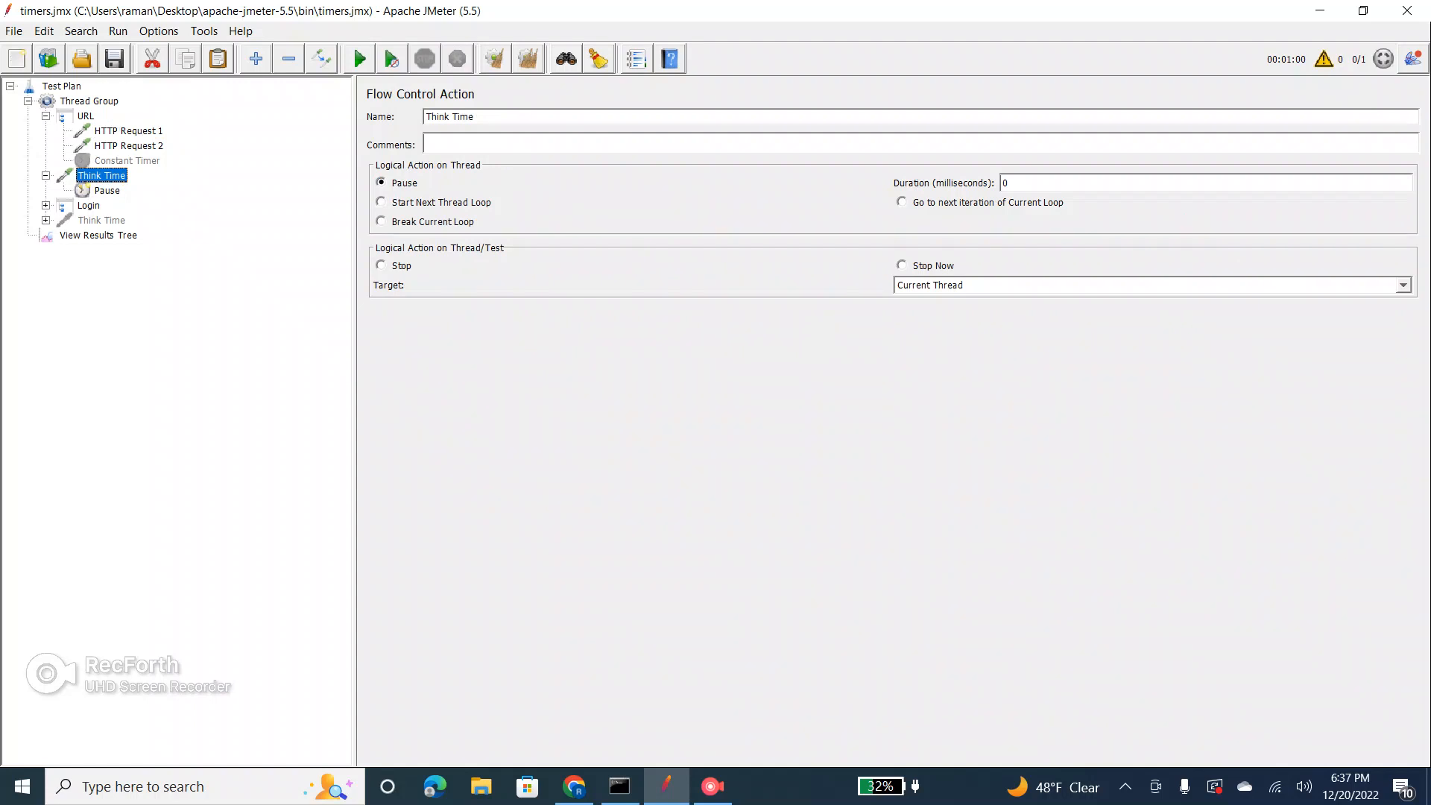
{"action": "left_click", "coordinate": [46, 116]}
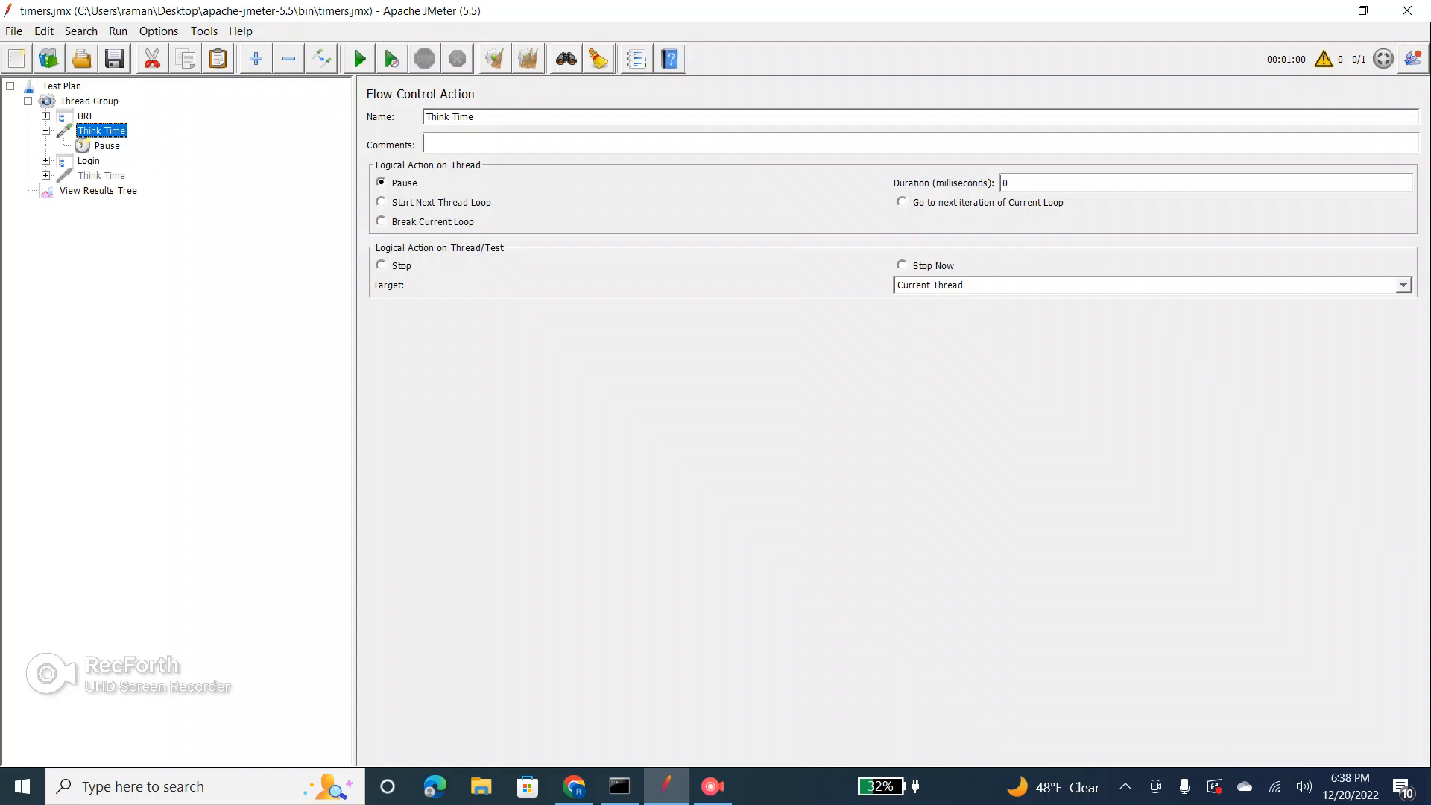
{"action": "left_click", "coordinate": [107, 147]}
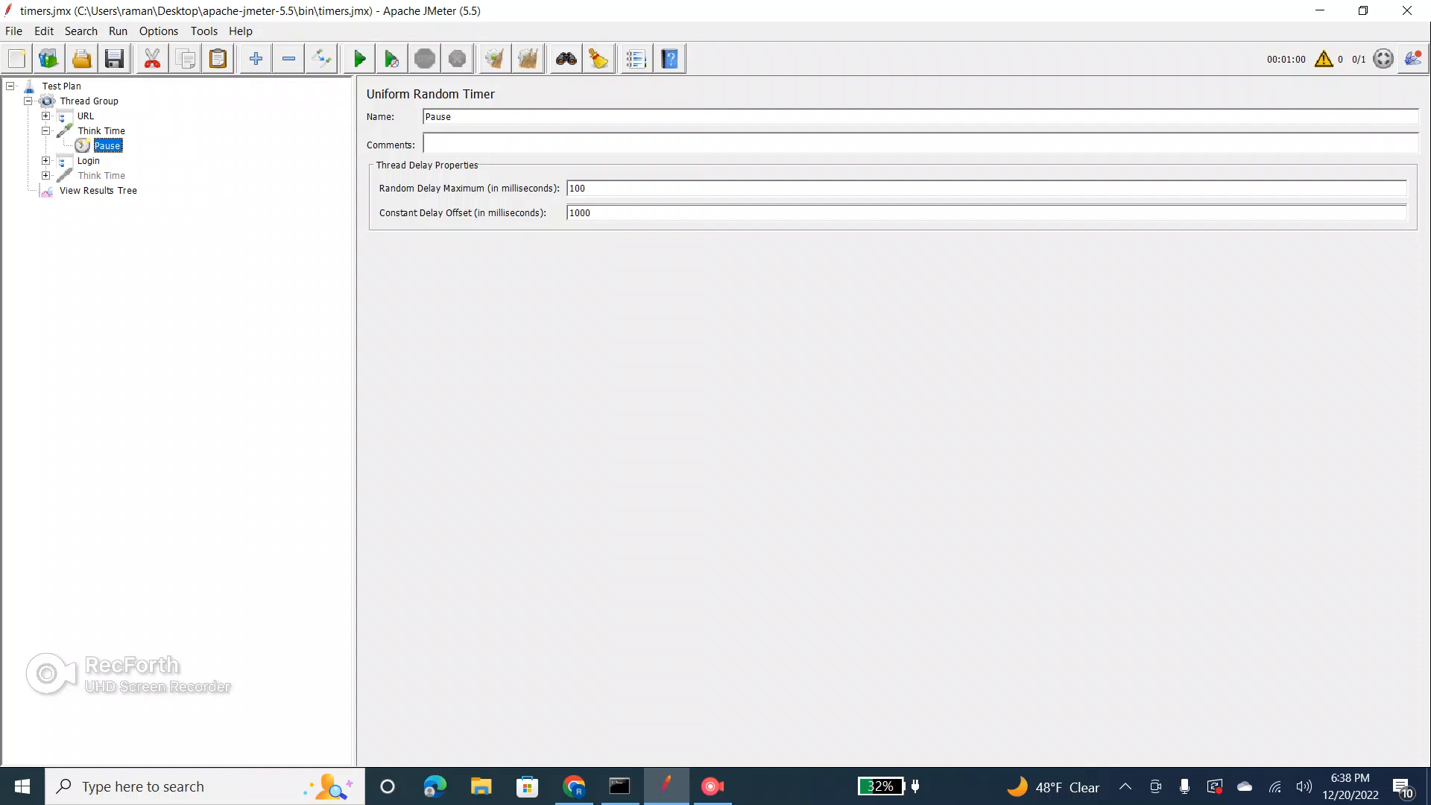
{"action": "left_click", "coordinate": [46, 161]}
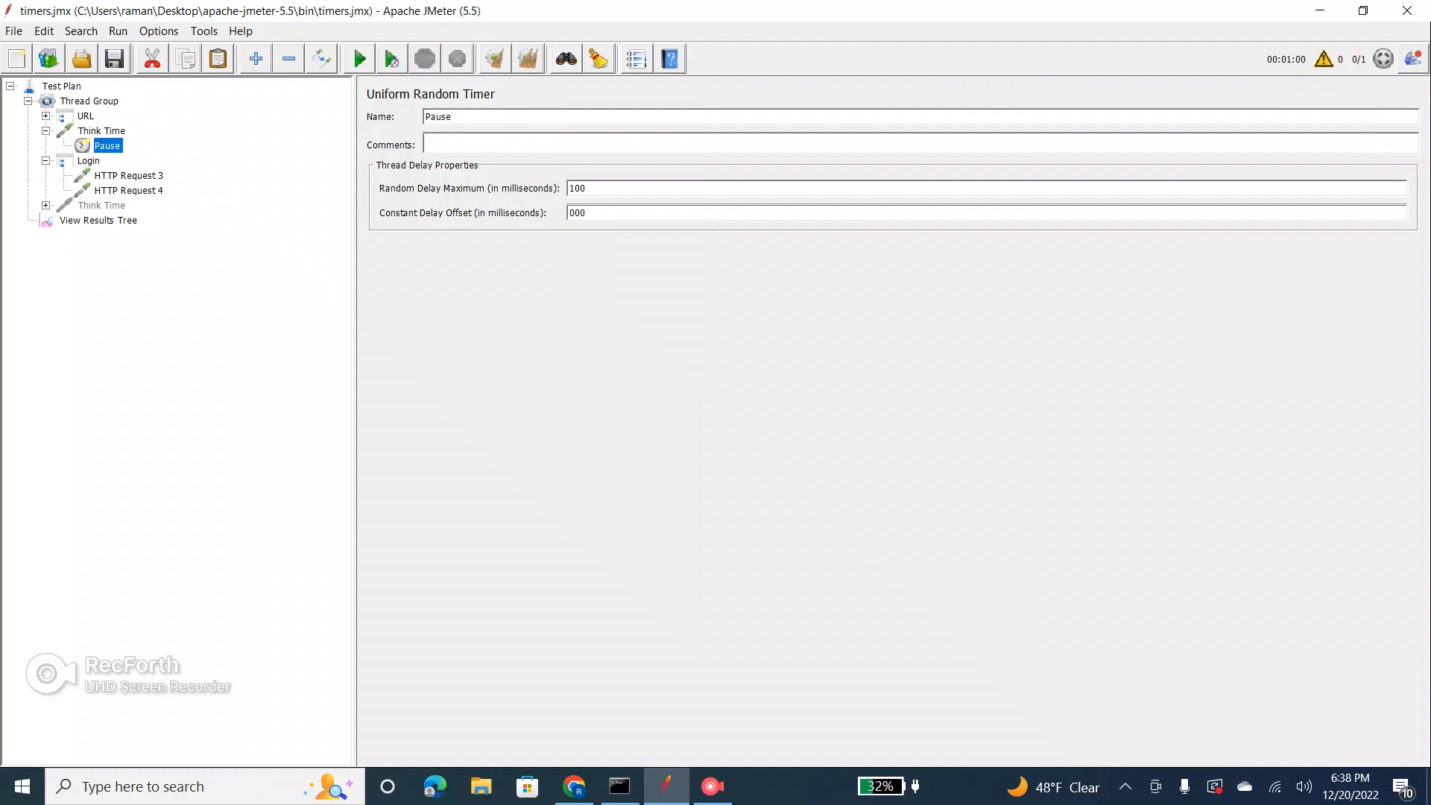
{"action": "type", "text": "0"}
{"action": "left_click", "coordinate": [46, 131]}
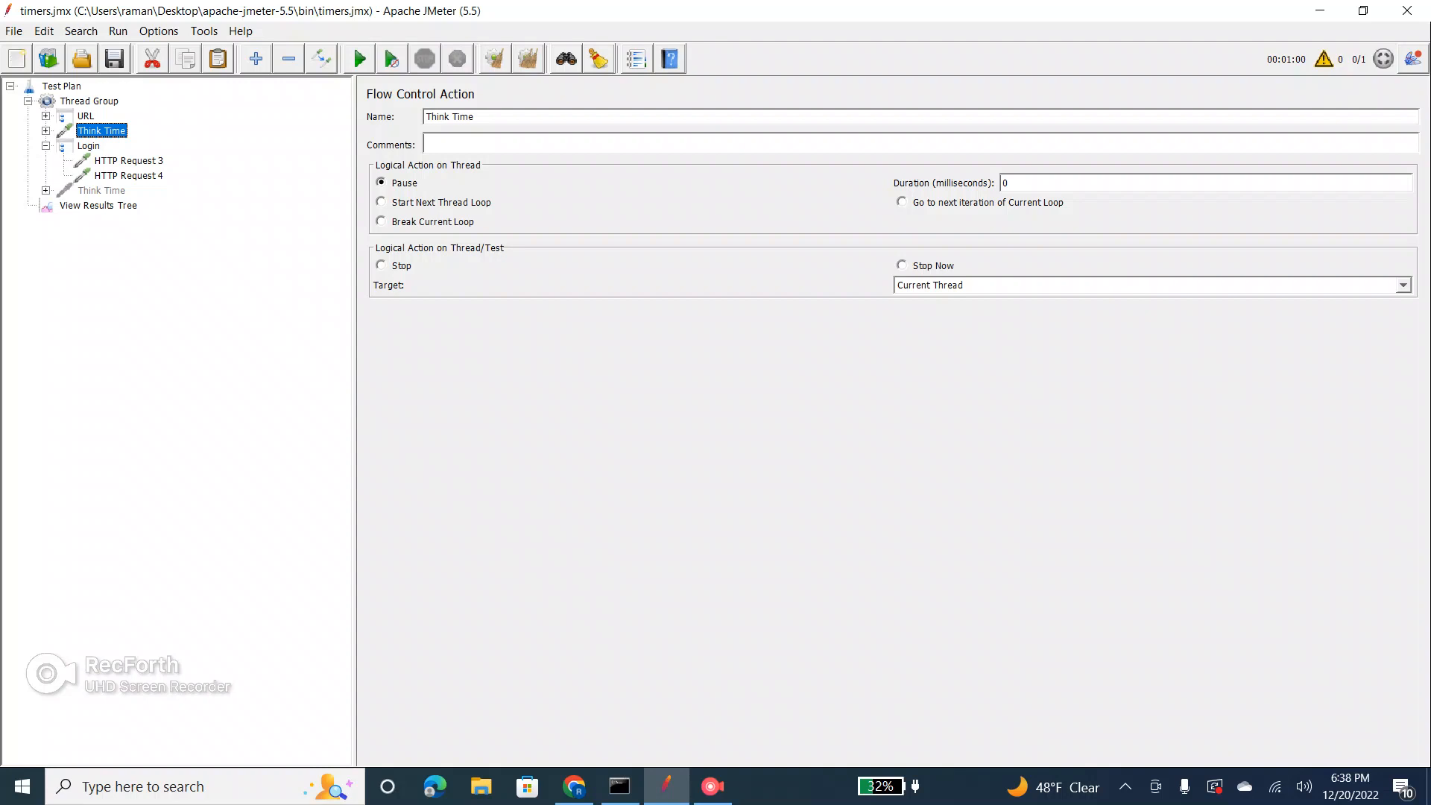
{"action": "left_click", "coordinate": [46, 116]}
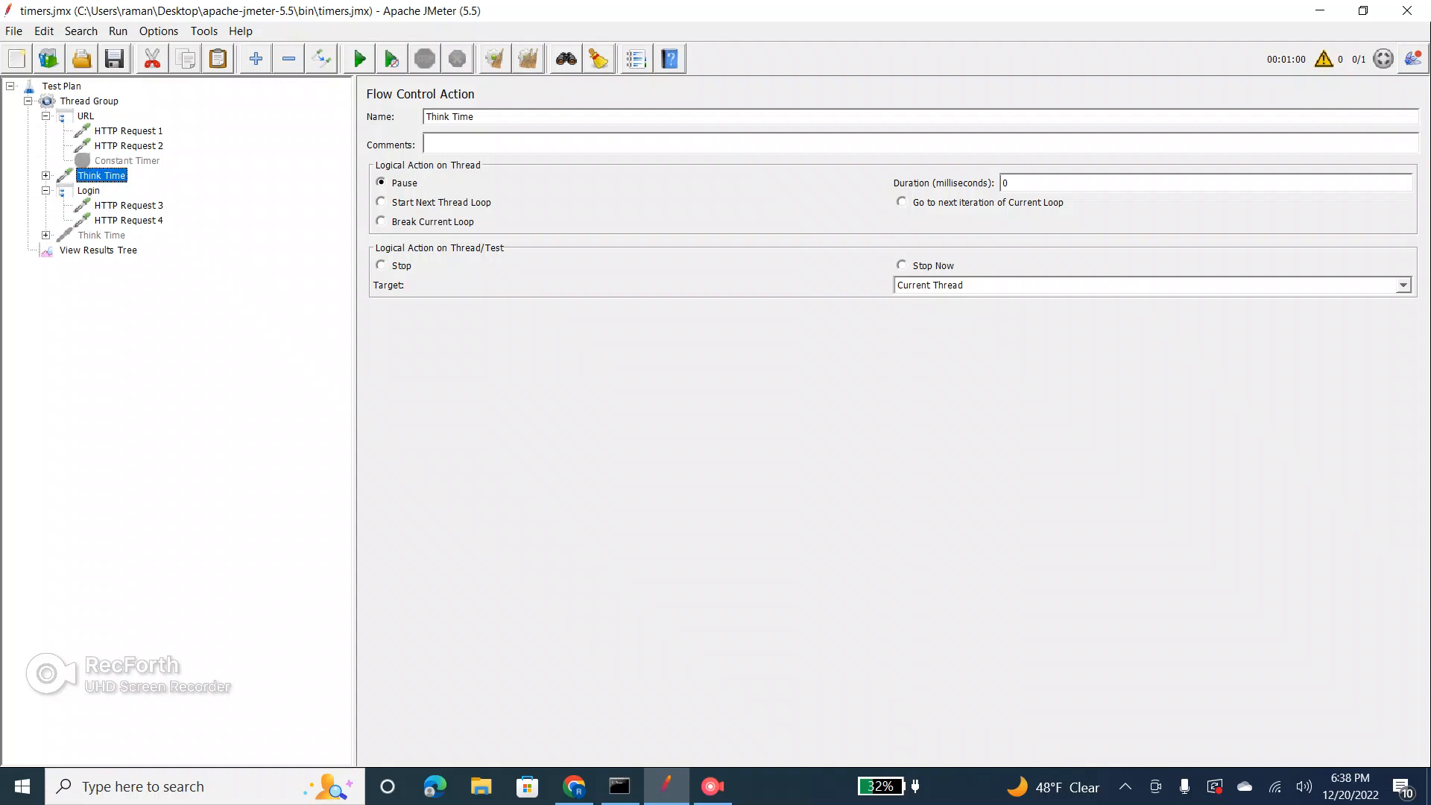
Step: Run the test plan with the View Results Tree open and the URL and Login controllers collapsed
{"action": "left_click", "coordinate": [98, 250]}
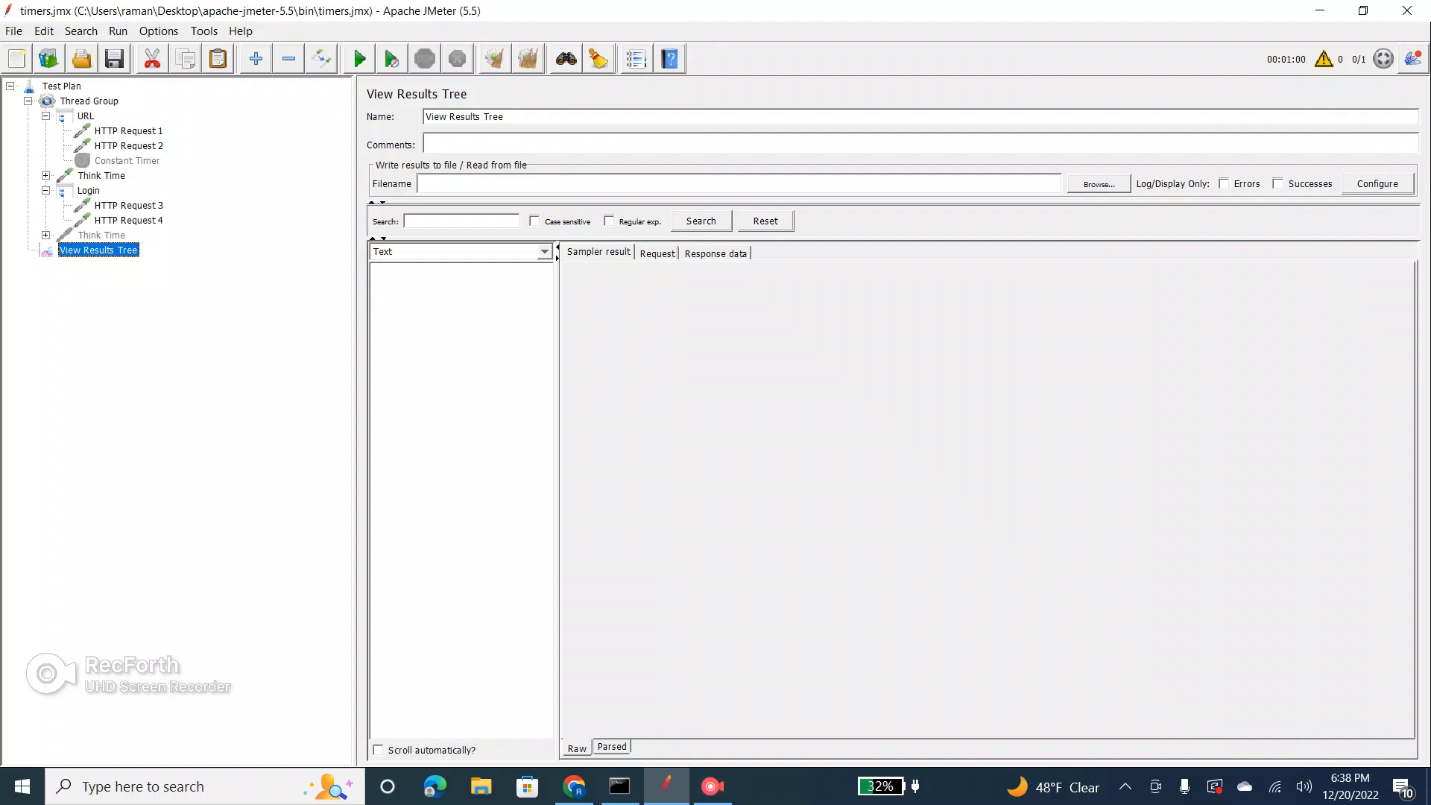
{"action": "left_click", "coordinate": [46, 191]}
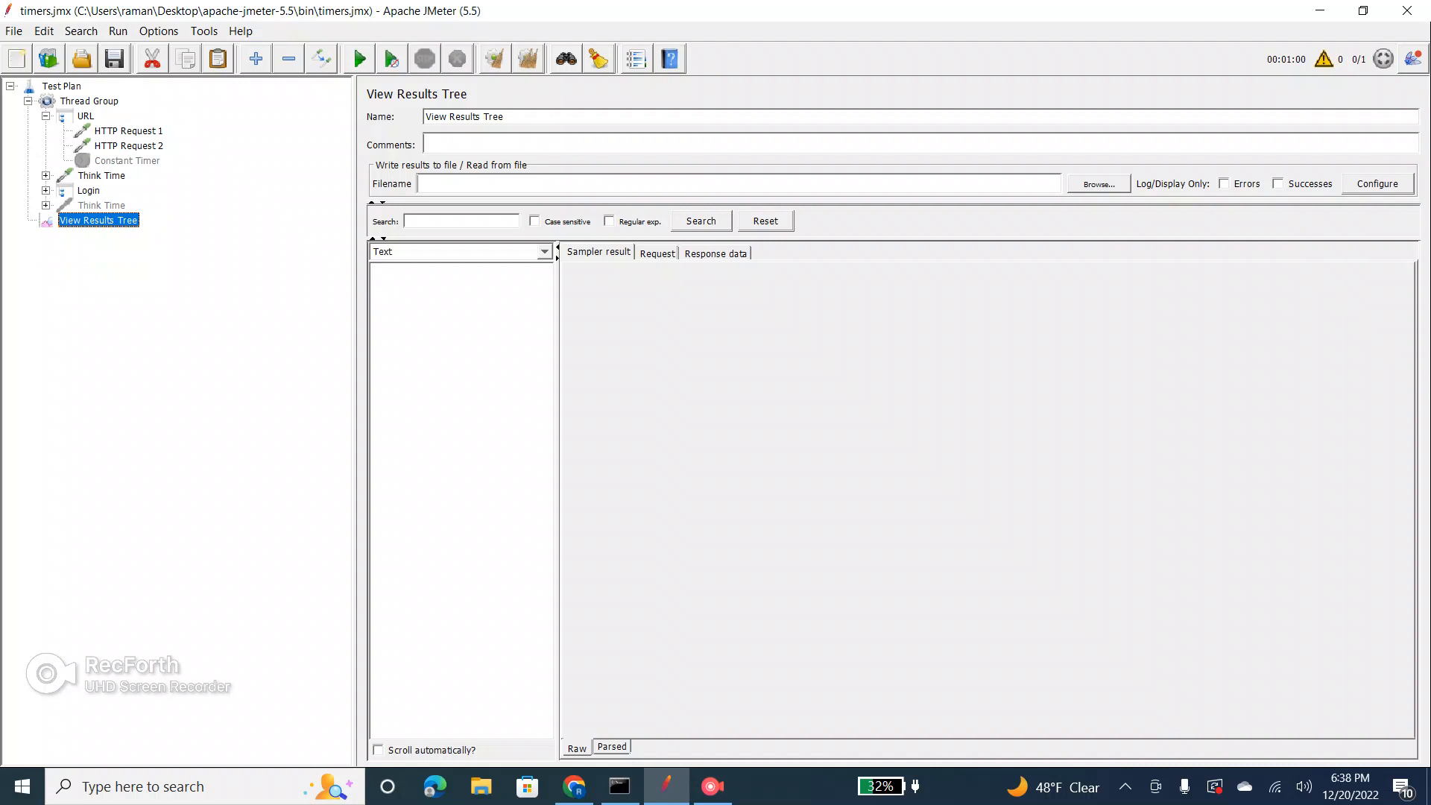
{"action": "left_click", "coordinate": [45, 116]}
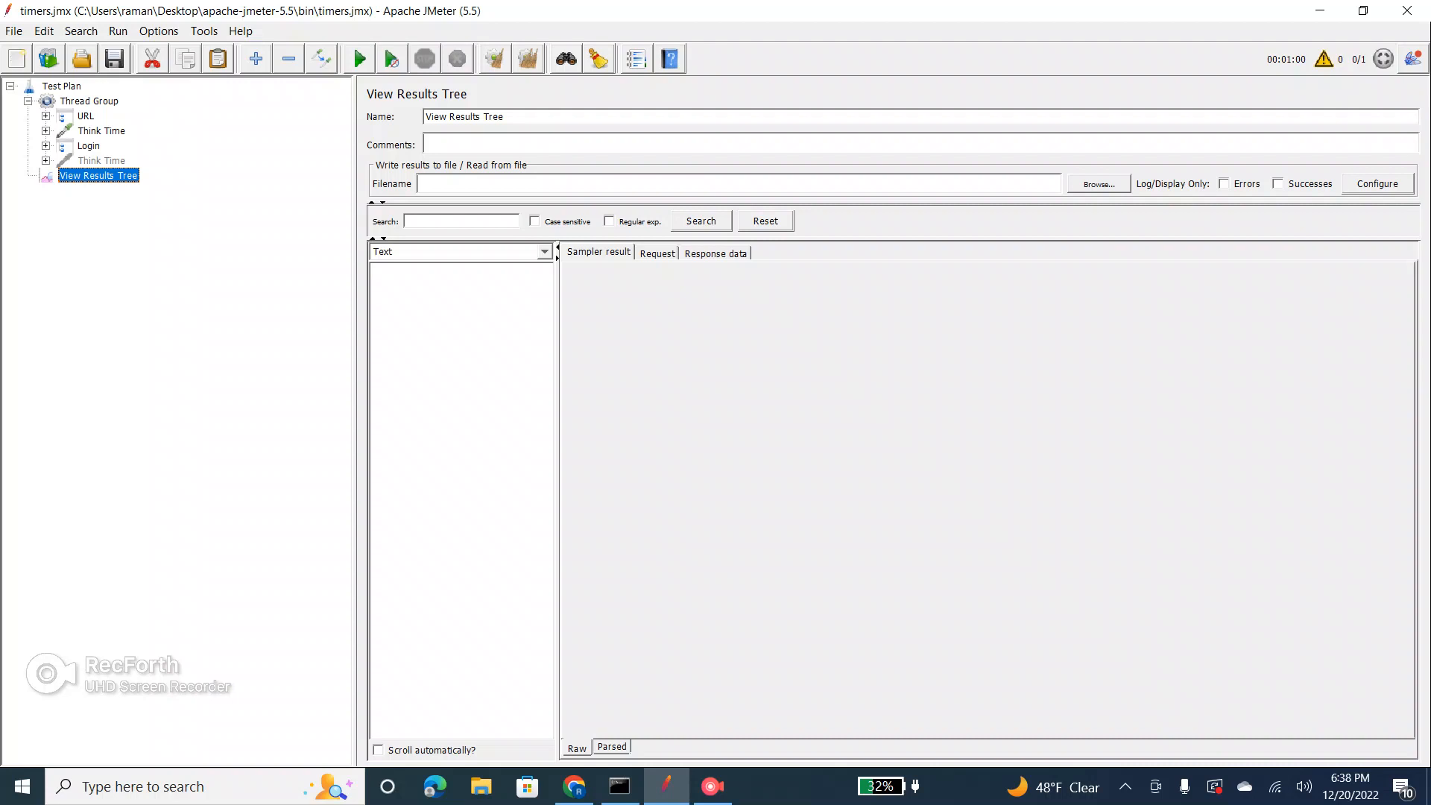
{"action": "left_click", "coordinate": [46, 131]}
{"action": "left_click", "coordinate": [46, 131]}
{"action": "left_click", "coordinate": [360, 59]}
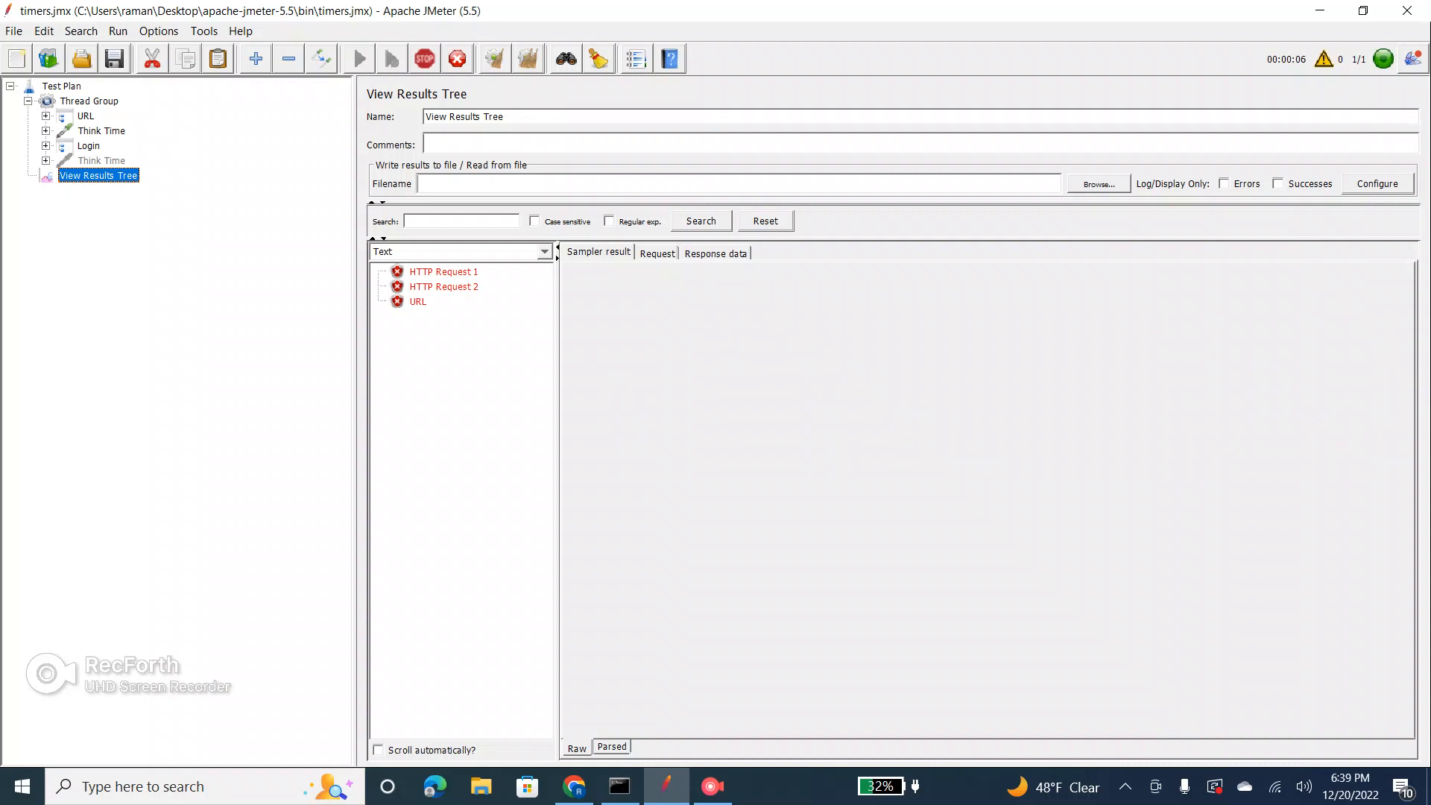
Step: Check the first Think Time's Pause timer and inspect the sampler results of HTTP Request 4, HTTP Request 3 and Login
{"action": "left_click", "coordinate": [46, 131]}
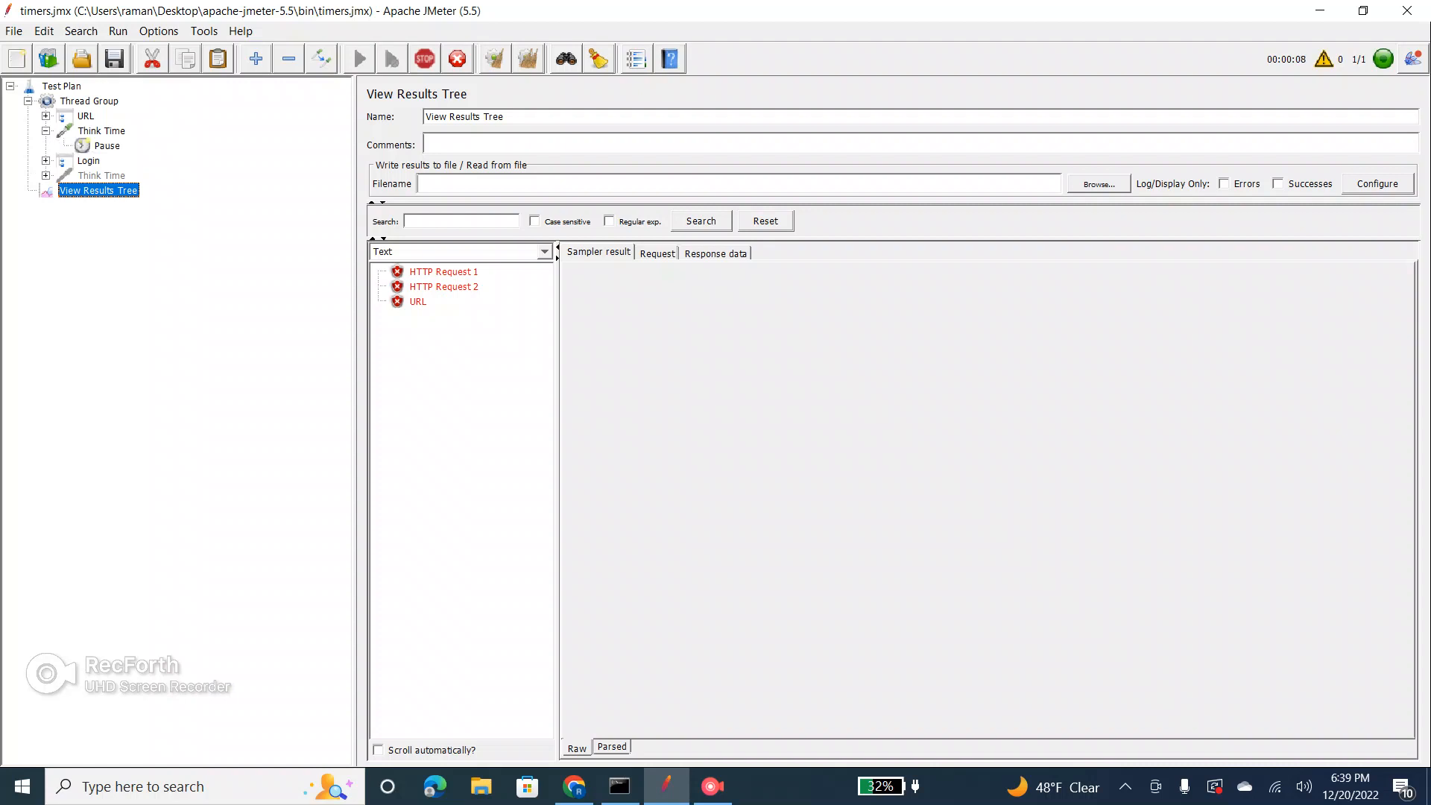
{"action": "left_click", "coordinate": [108, 146]}
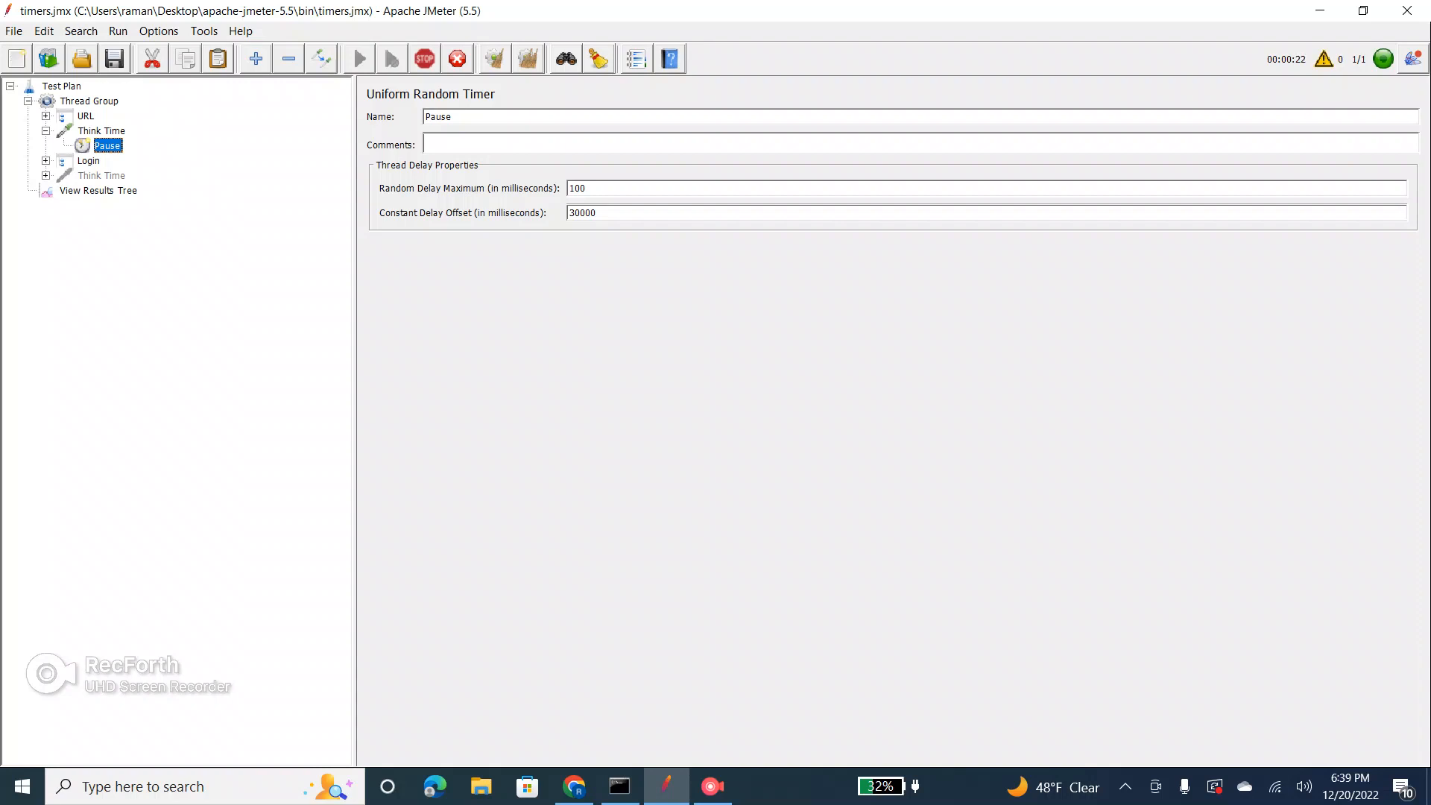
{"action": "left_click", "coordinate": [98, 191]}
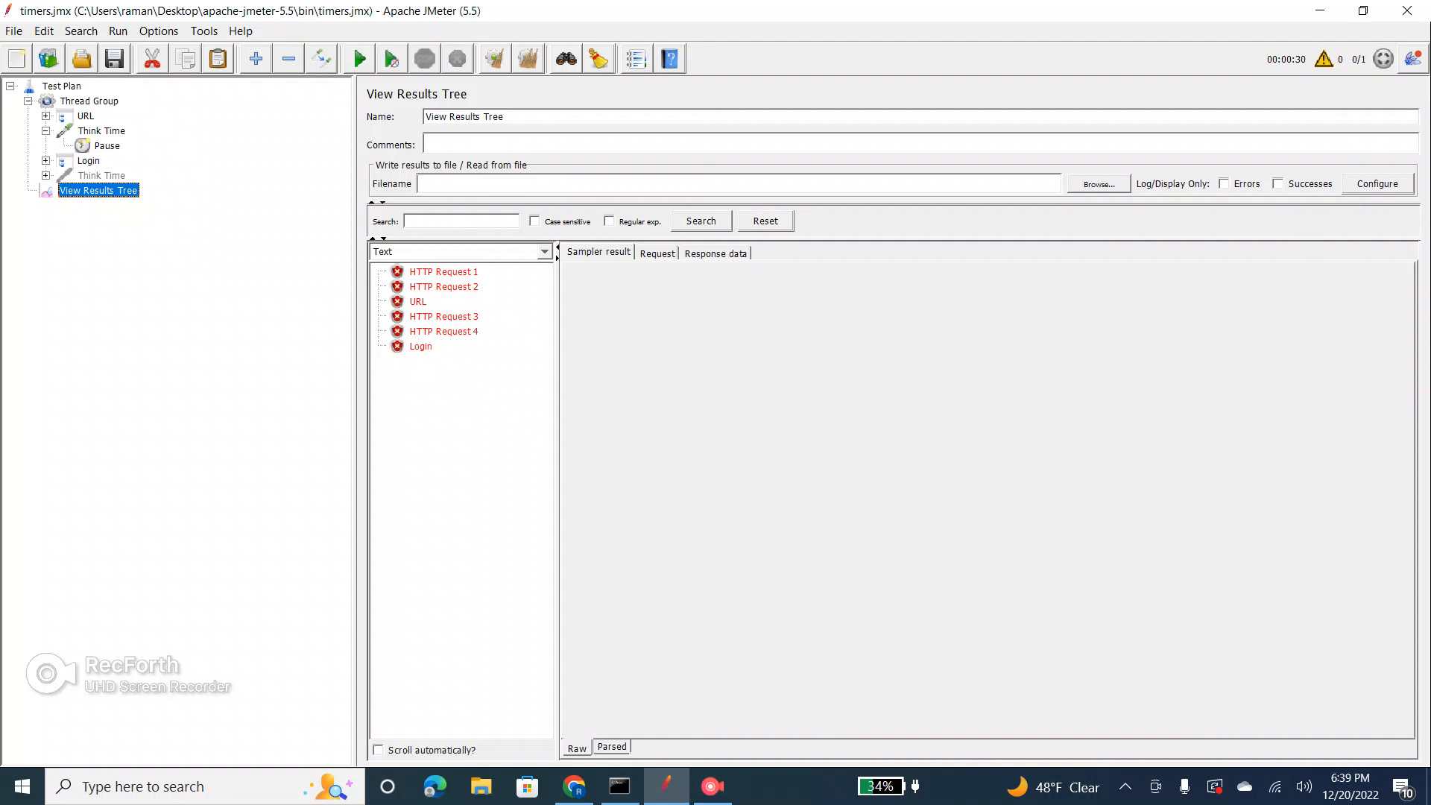
{"action": "left_click", "coordinate": [444, 332]}
{"action": "left_click", "coordinate": [445, 317]}
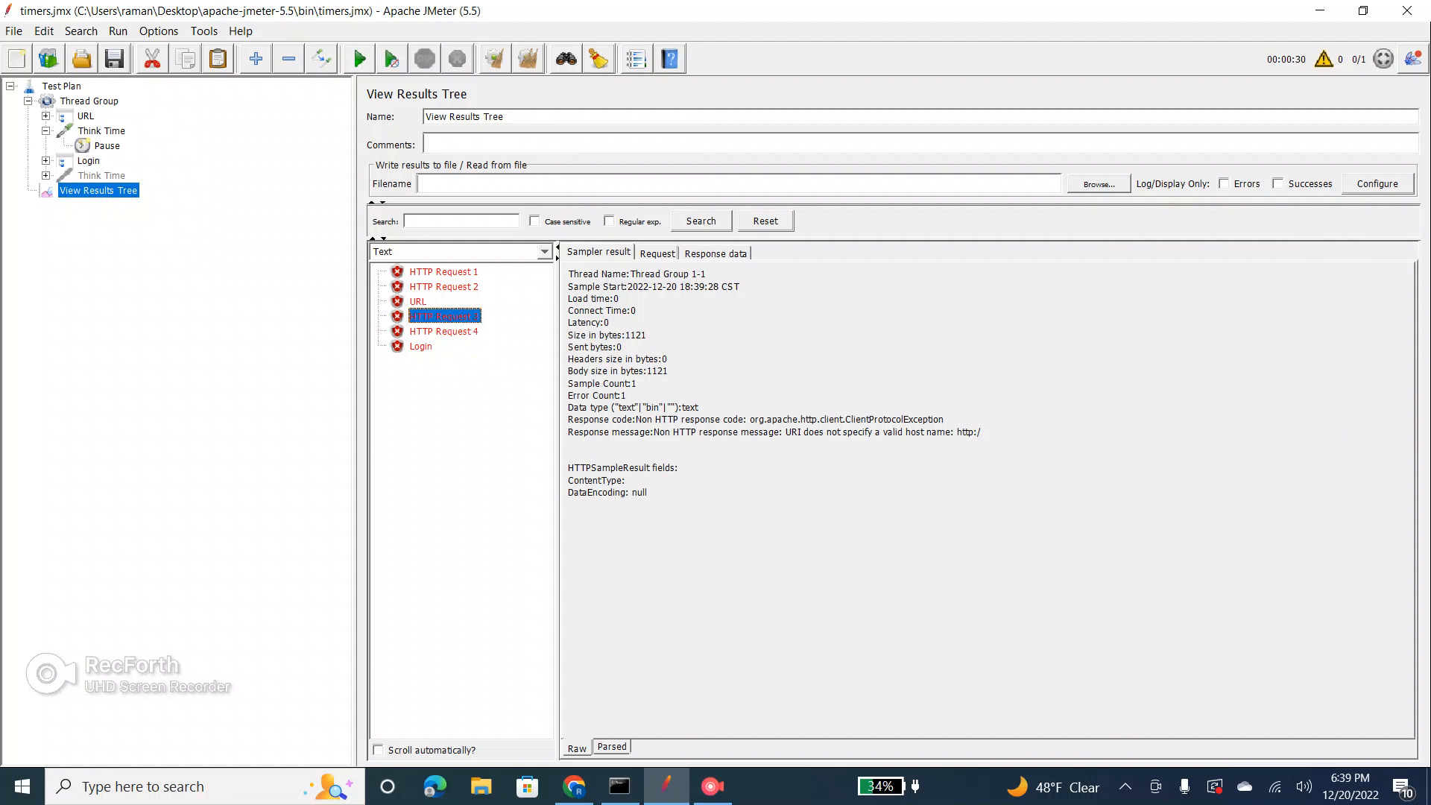
{"action": "left_click", "coordinate": [421, 347]}
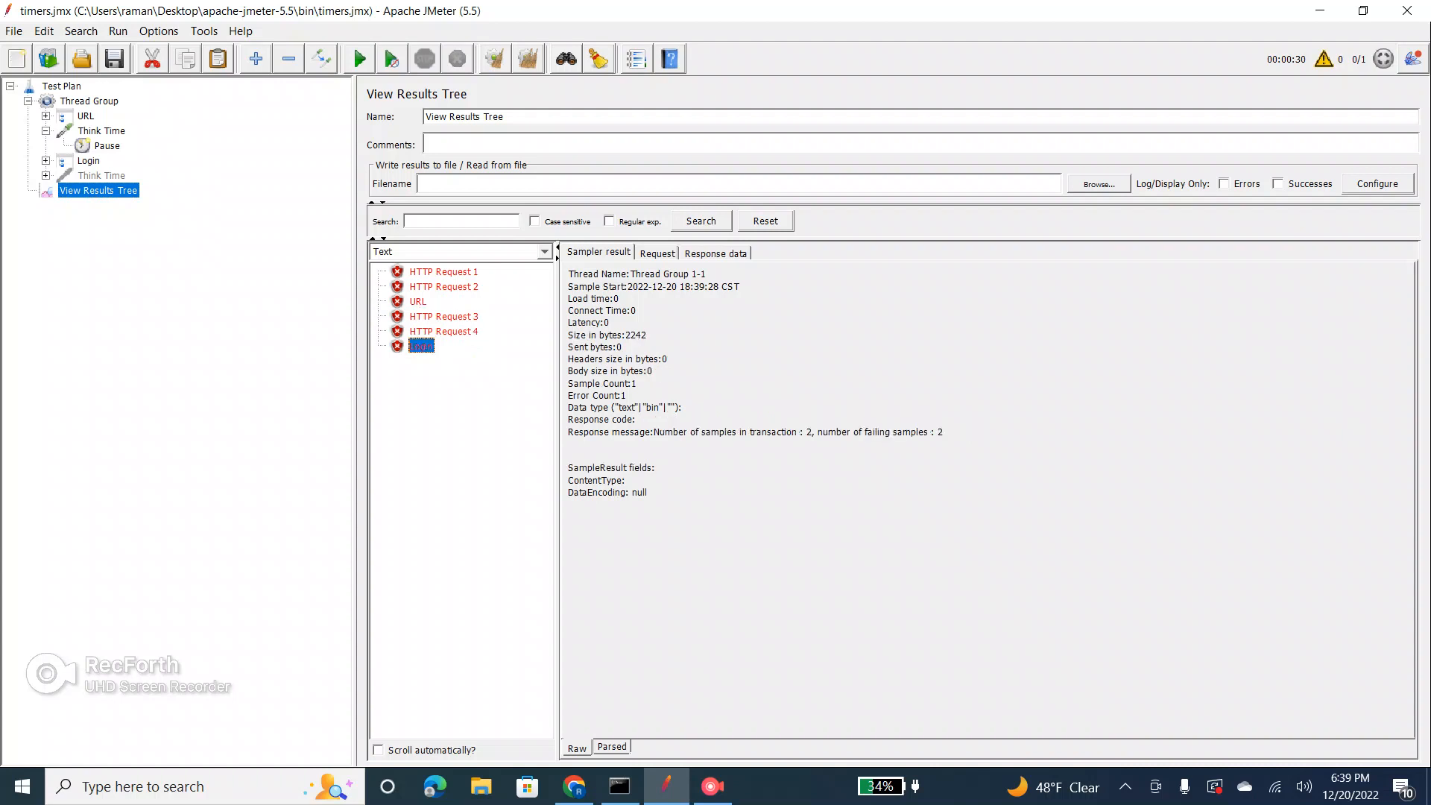
Step: Add a Constant Timer directly under the Thread Group with a thread delay of 3000 milliseconds
{"action": "left_click", "coordinate": [101, 131]}
{"action": "left_click", "coordinate": [46, 132]}
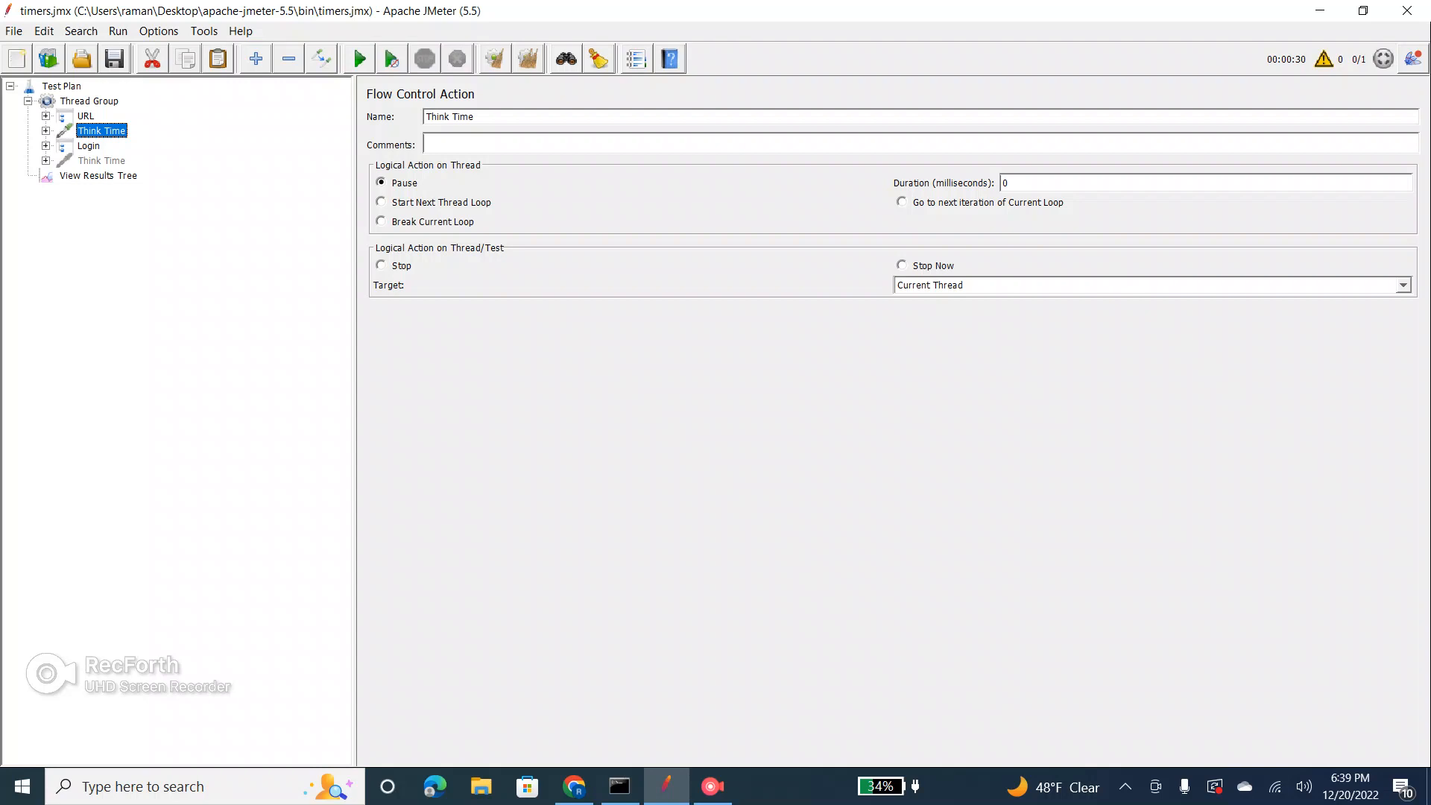
{"action": "left_click", "coordinate": [90, 101]}
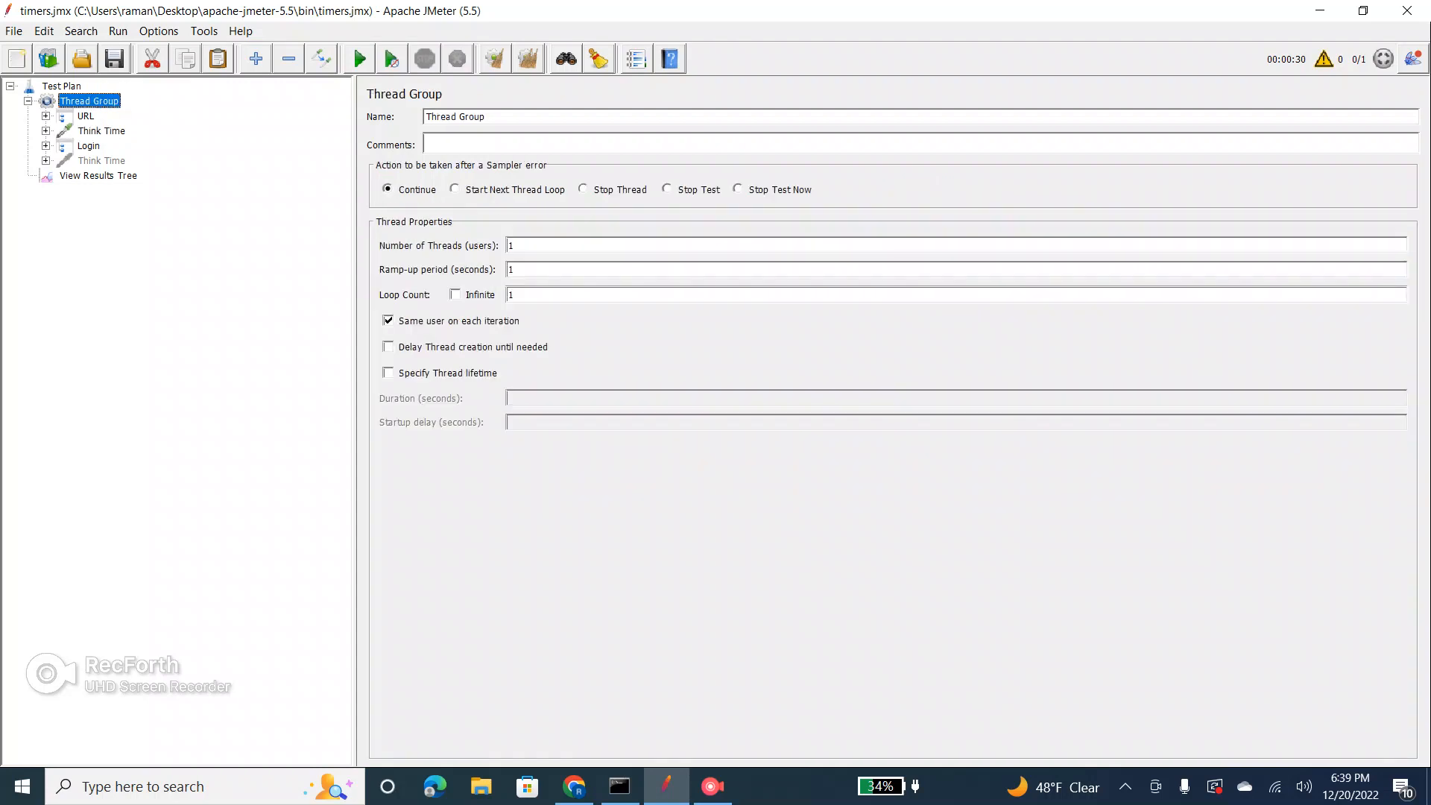
{"action": "right_click", "coordinate": [78, 101]}
{"action": "mouse_move", "coordinate": [109, 113]}
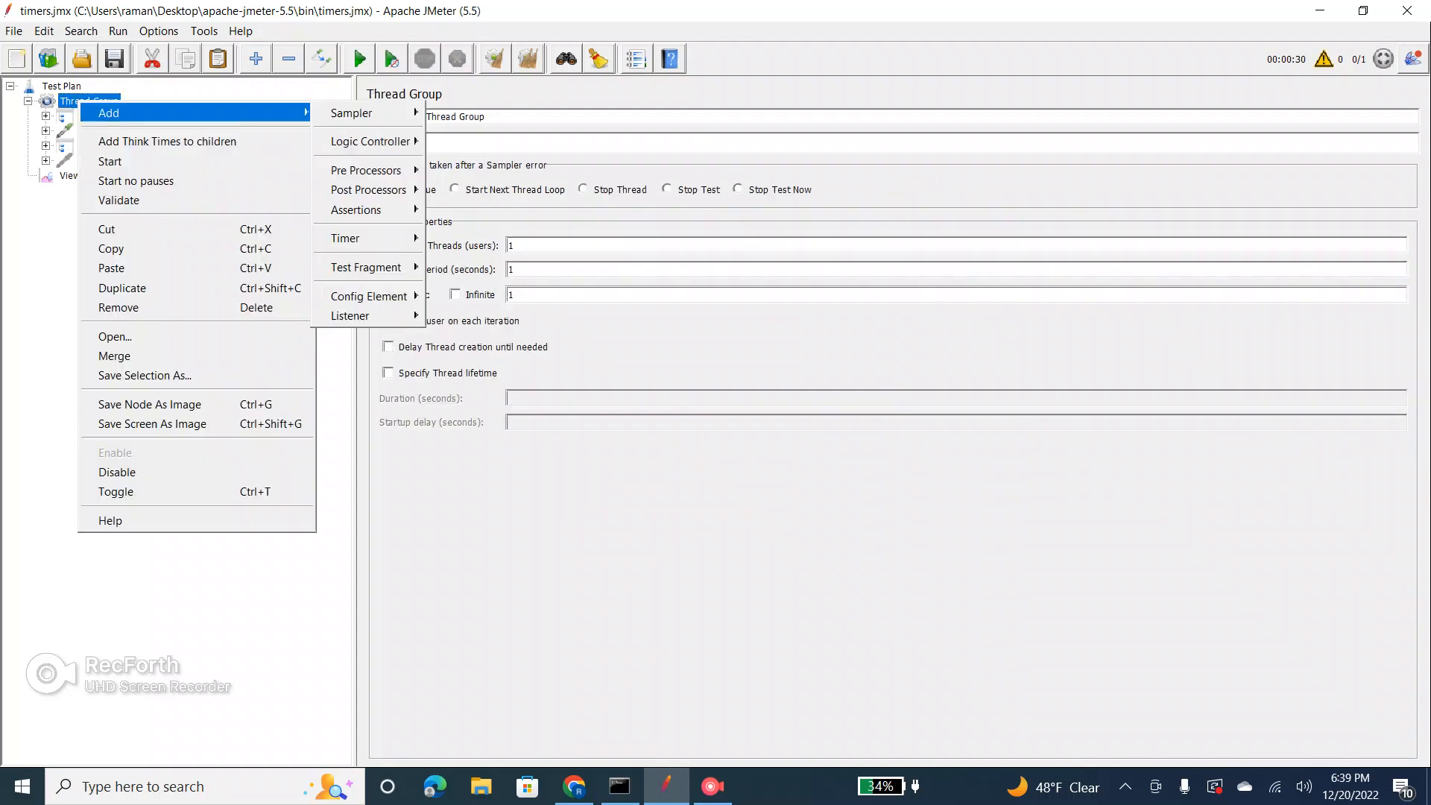
{"action": "mouse_move", "coordinate": [365, 239]}
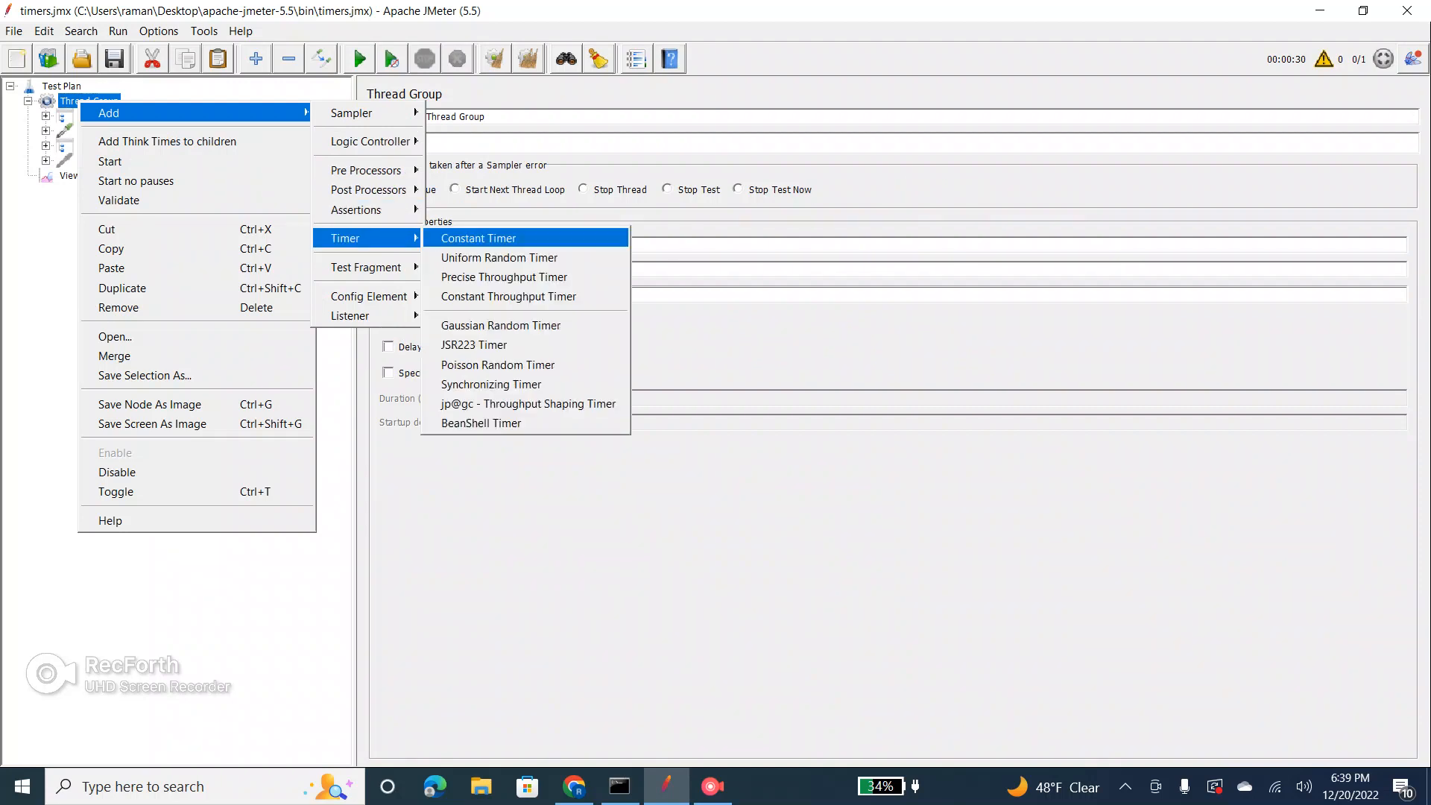
{"action": "left_click", "coordinate": [479, 238]}
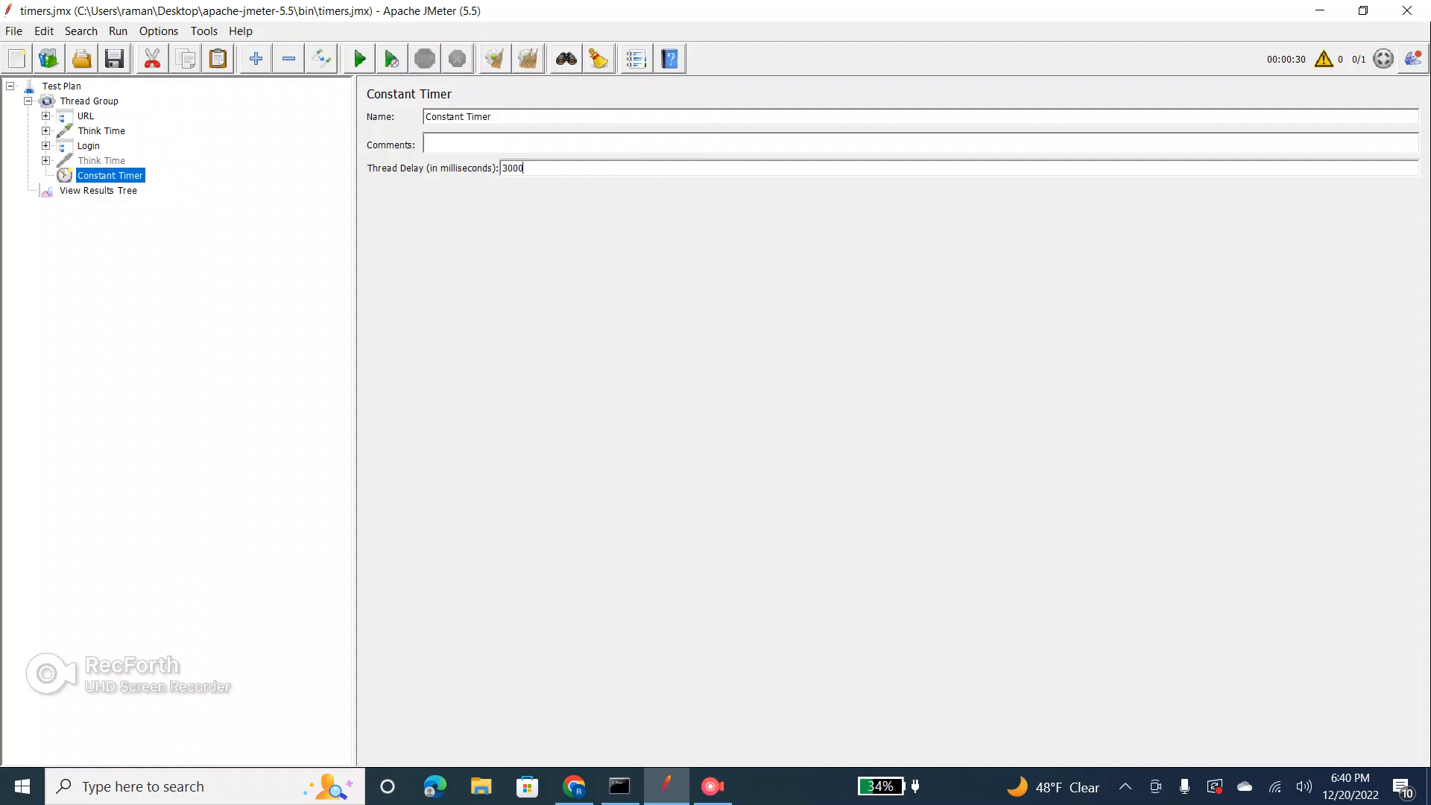
Step: Disable the Constant Timer placed directly under the Thread Group
{"action": "left_click", "coordinate": [46, 116]}
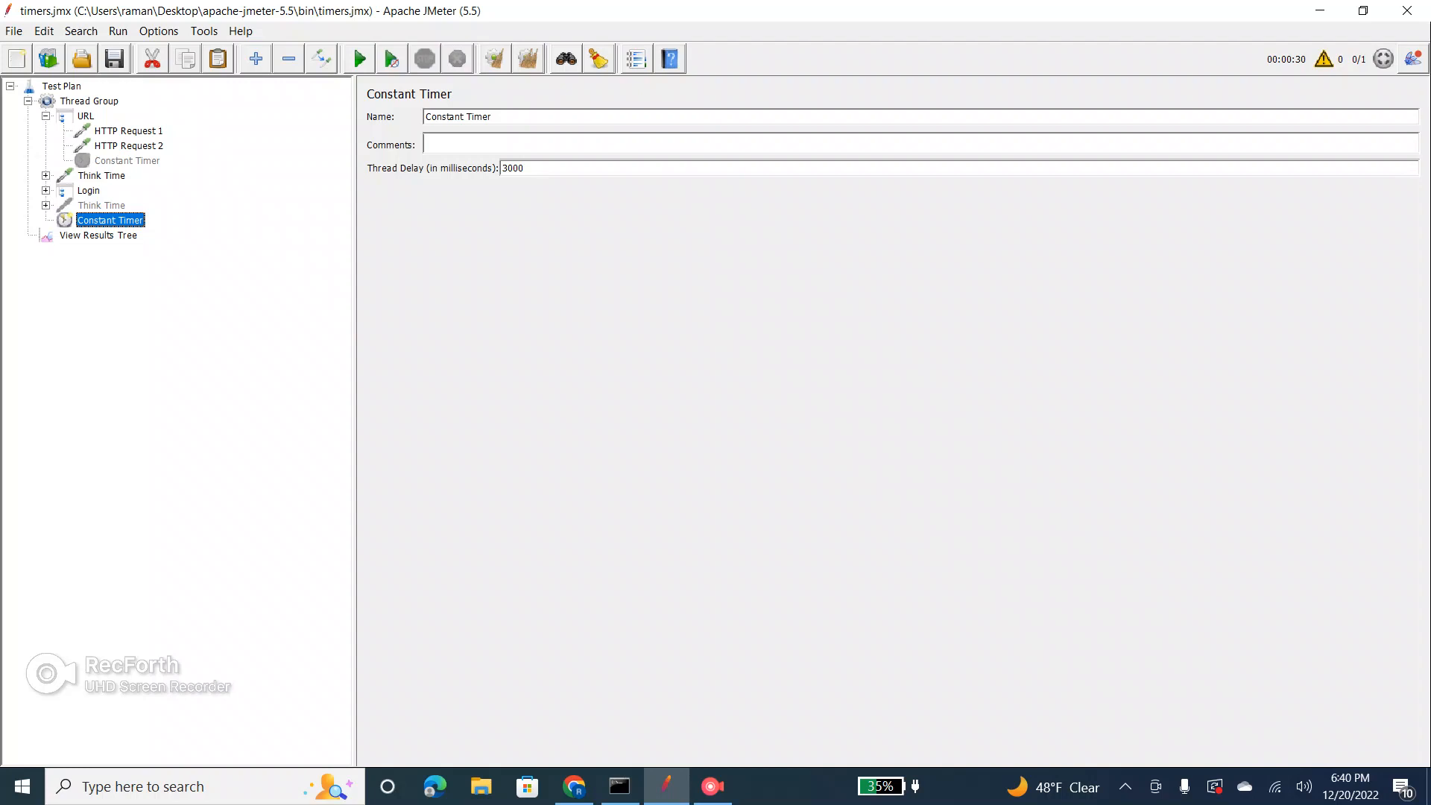
{"action": "right_click", "coordinate": [123, 220]}
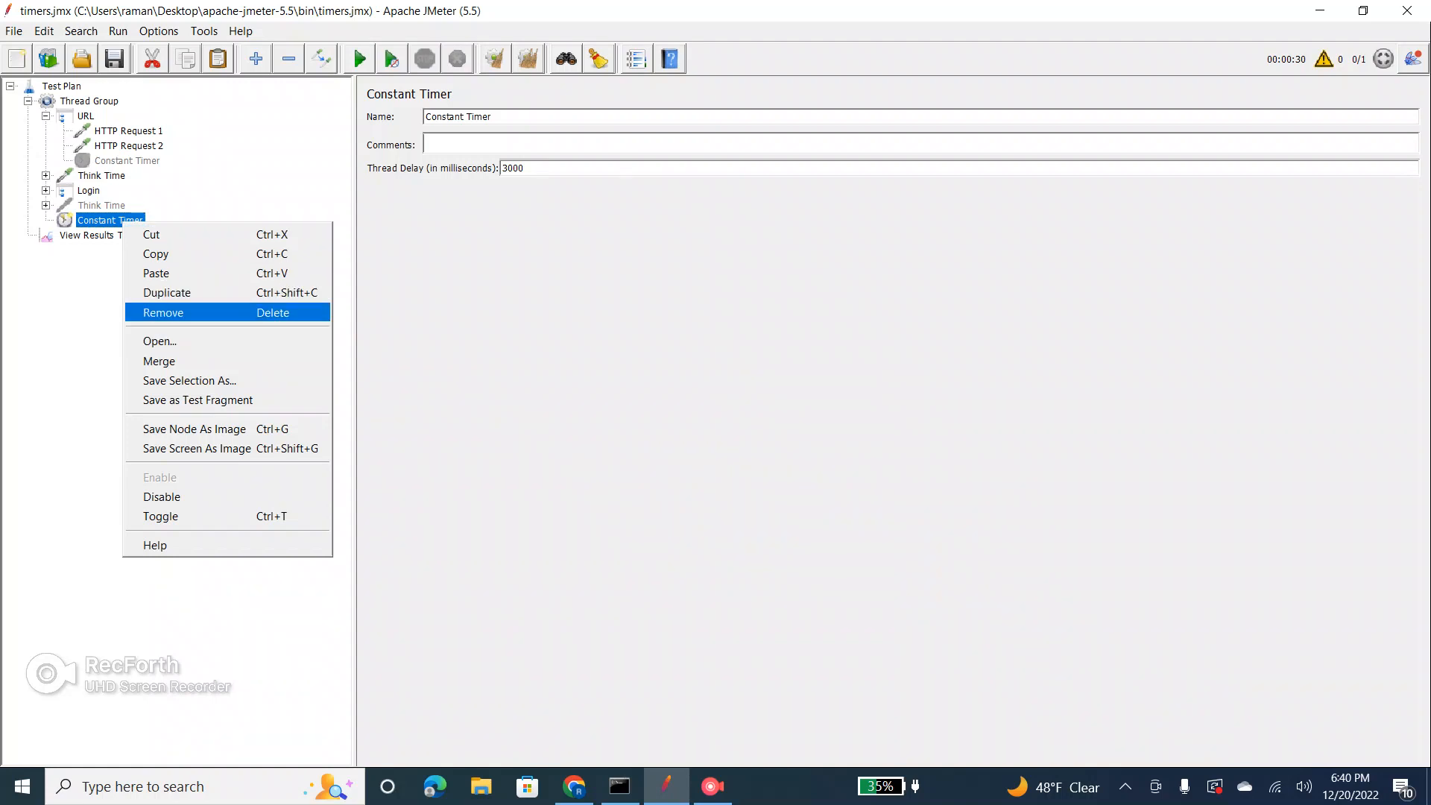
{"action": "left_click", "coordinate": [162, 497]}
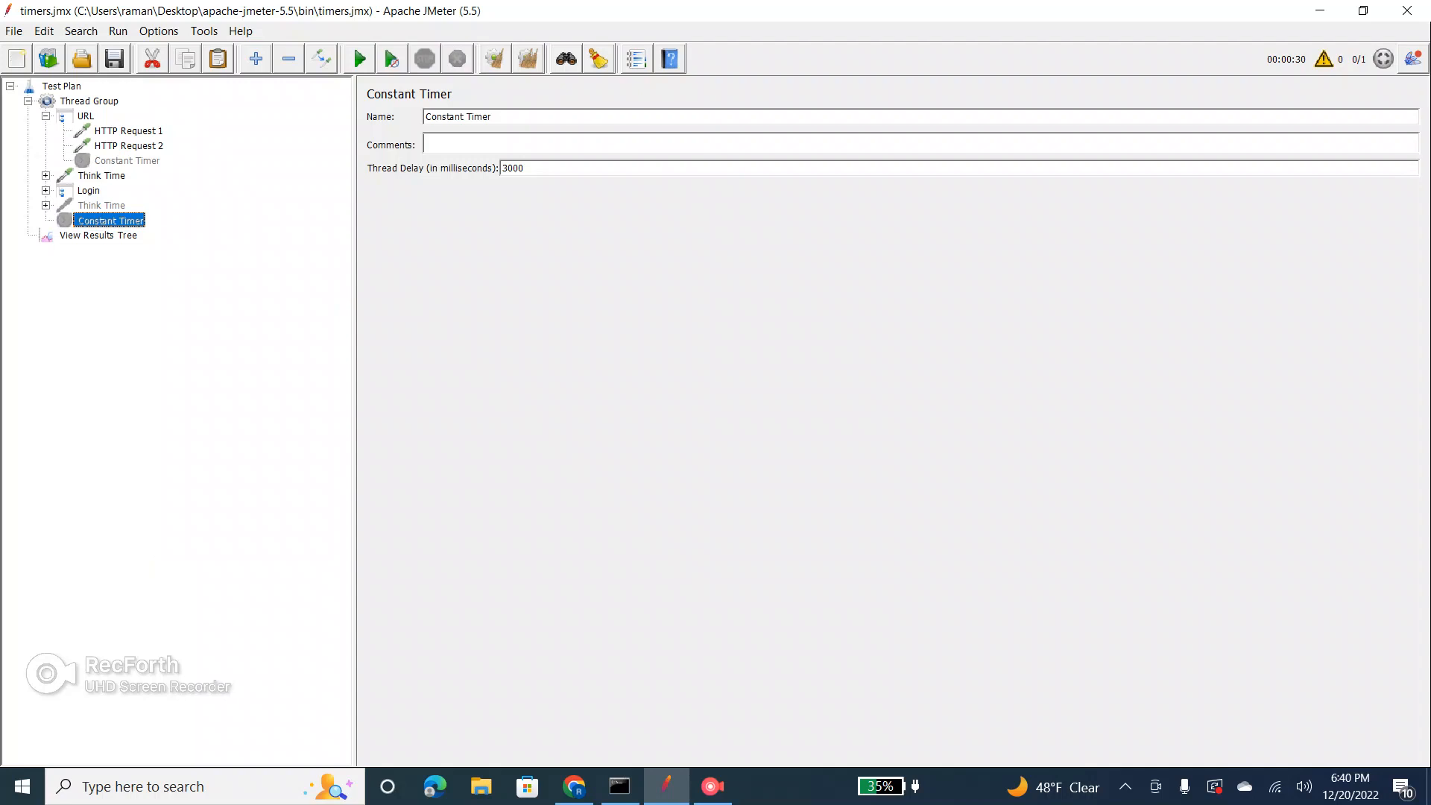
{"action": "left_click", "coordinate": [46, 117]}
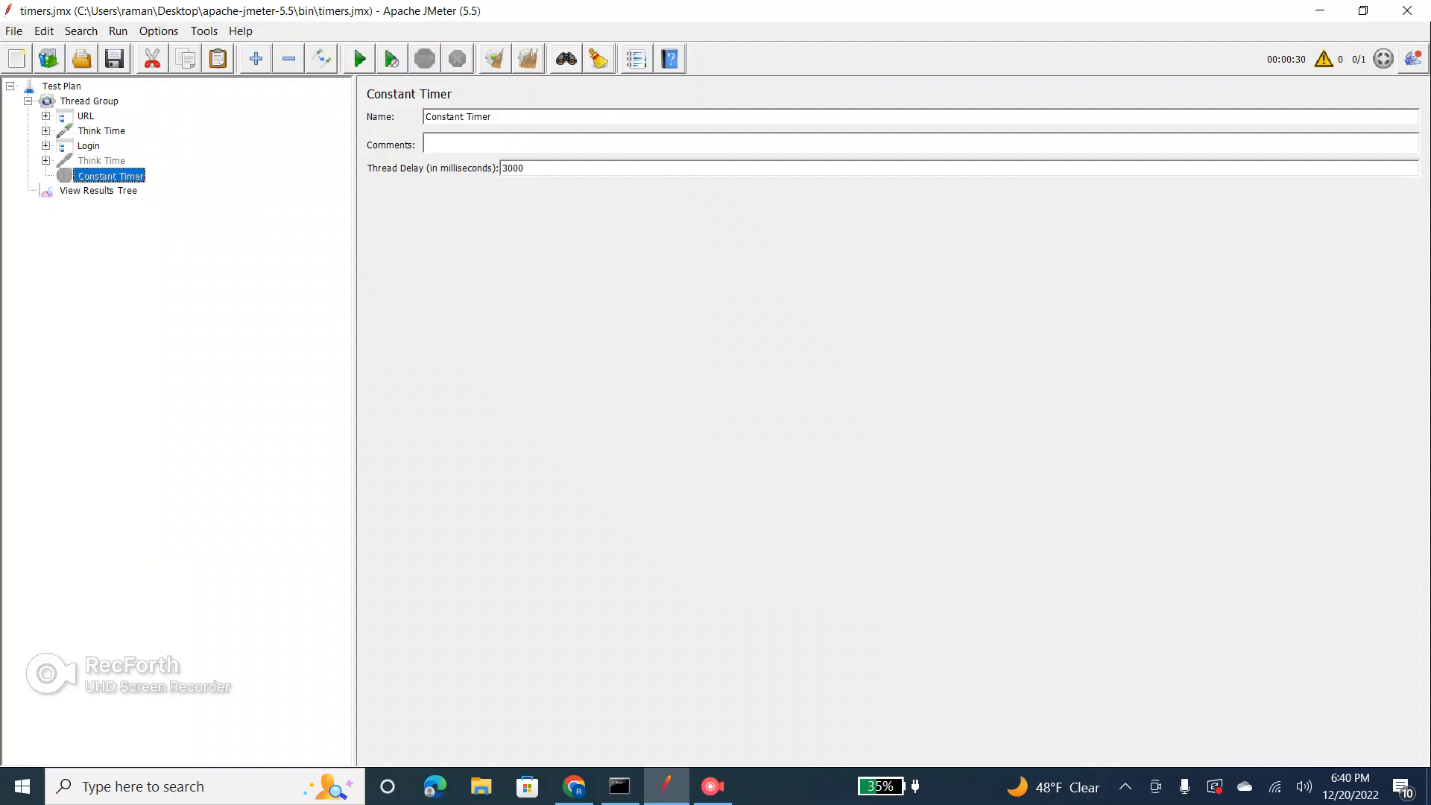
Step: Look at the Thread Group's options for adding elements and for adding think times to its children
{"action": "left_click", "coordinate": [89, 104]}
{"action": "right_click", "coordinate": [90, 105]}
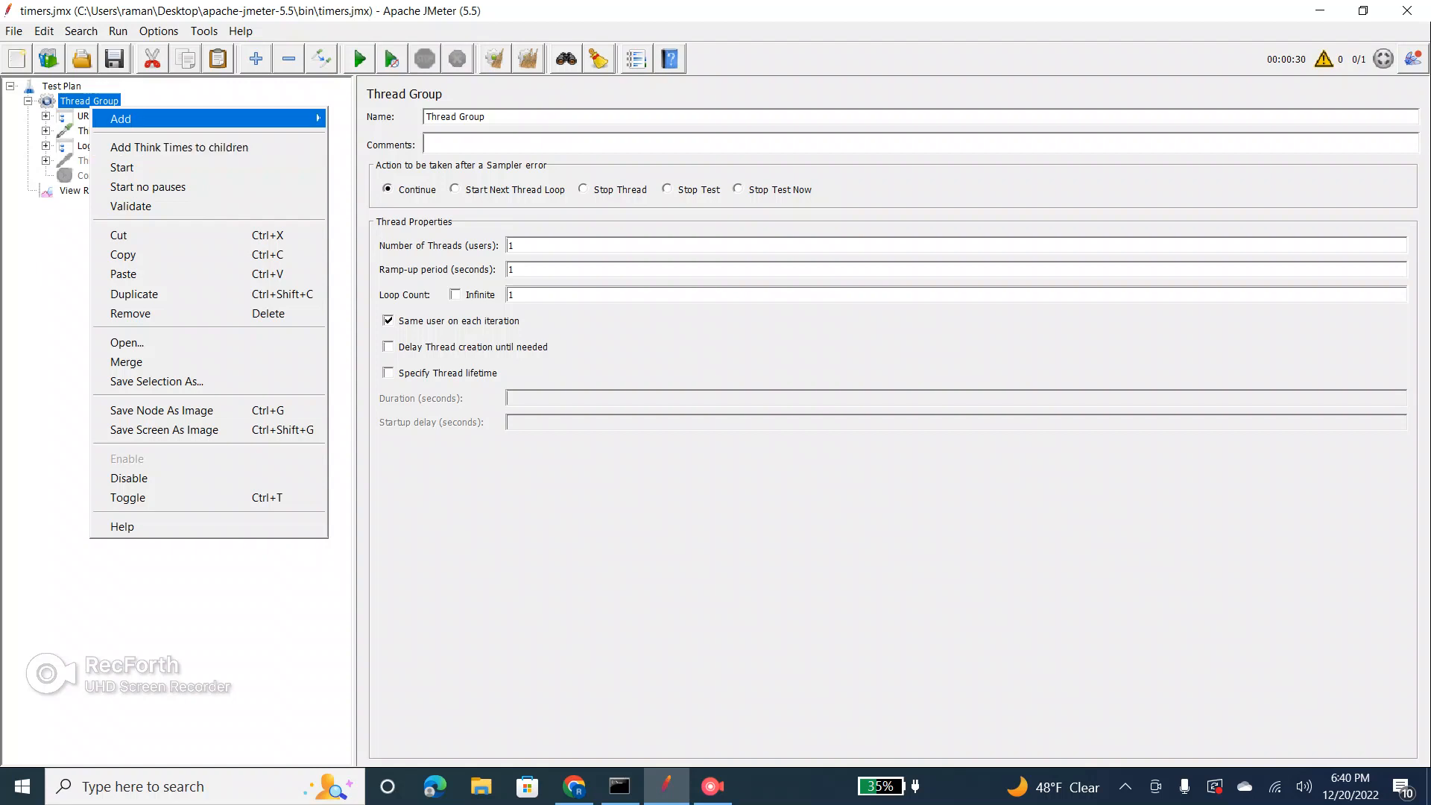
{"action": "mouse_move", "coordinate": [209, 119]}
{"action": "mouse_move", "coordinate": [366, 119]}
{"action": "key", "text": "Escape"}
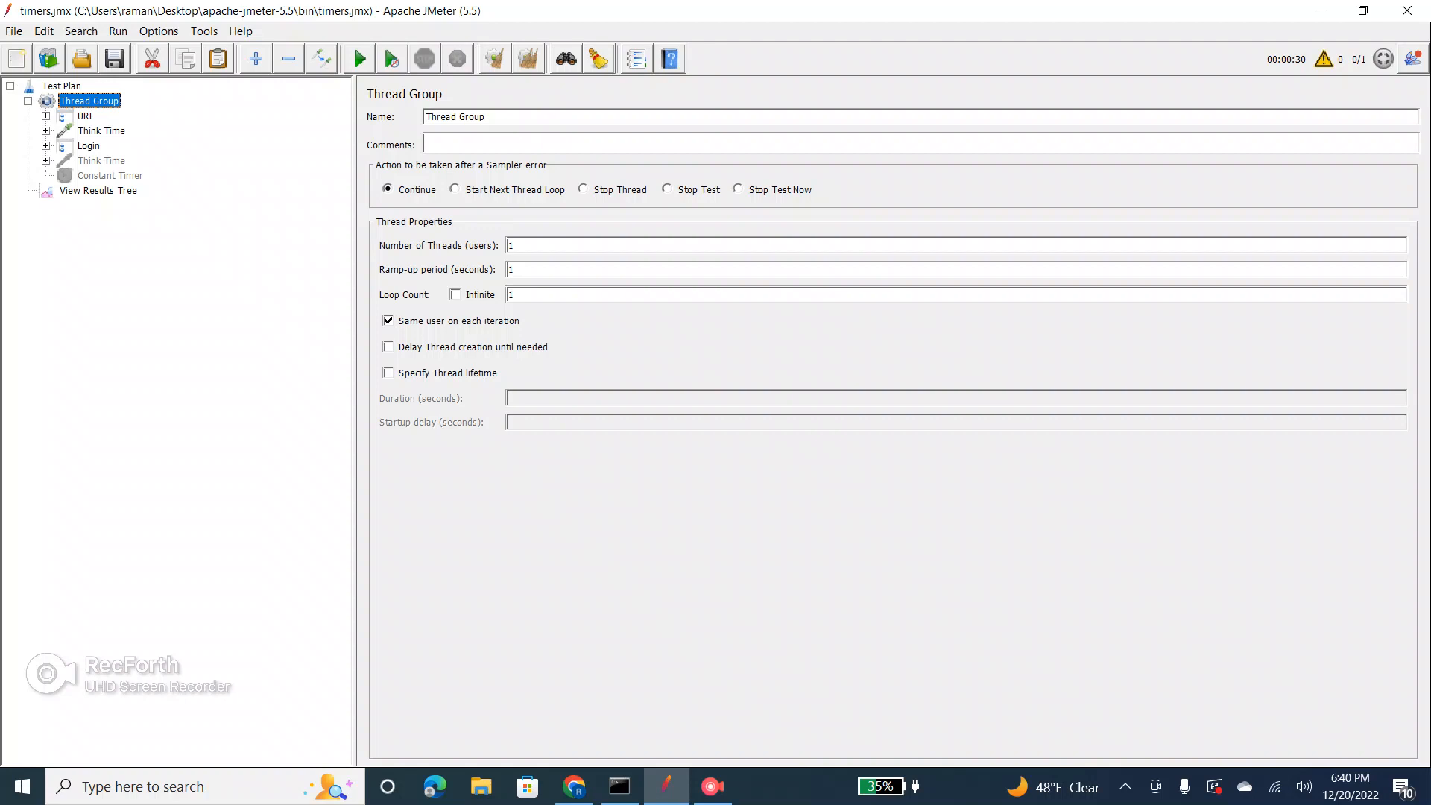
{"action": "right_click", "coordinate": [73, 101]}
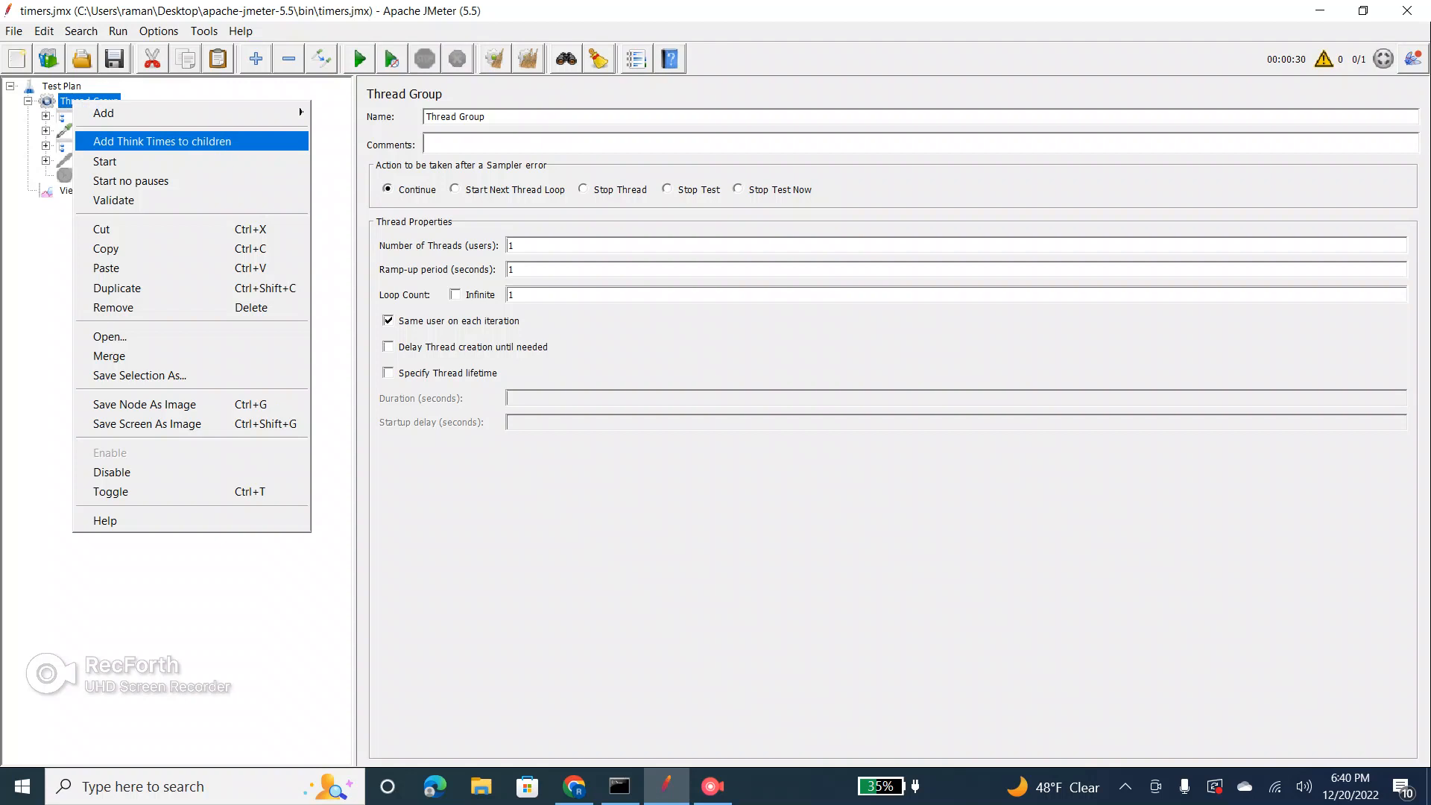
{"action": "left_click", "coordinate": [162, 141]}
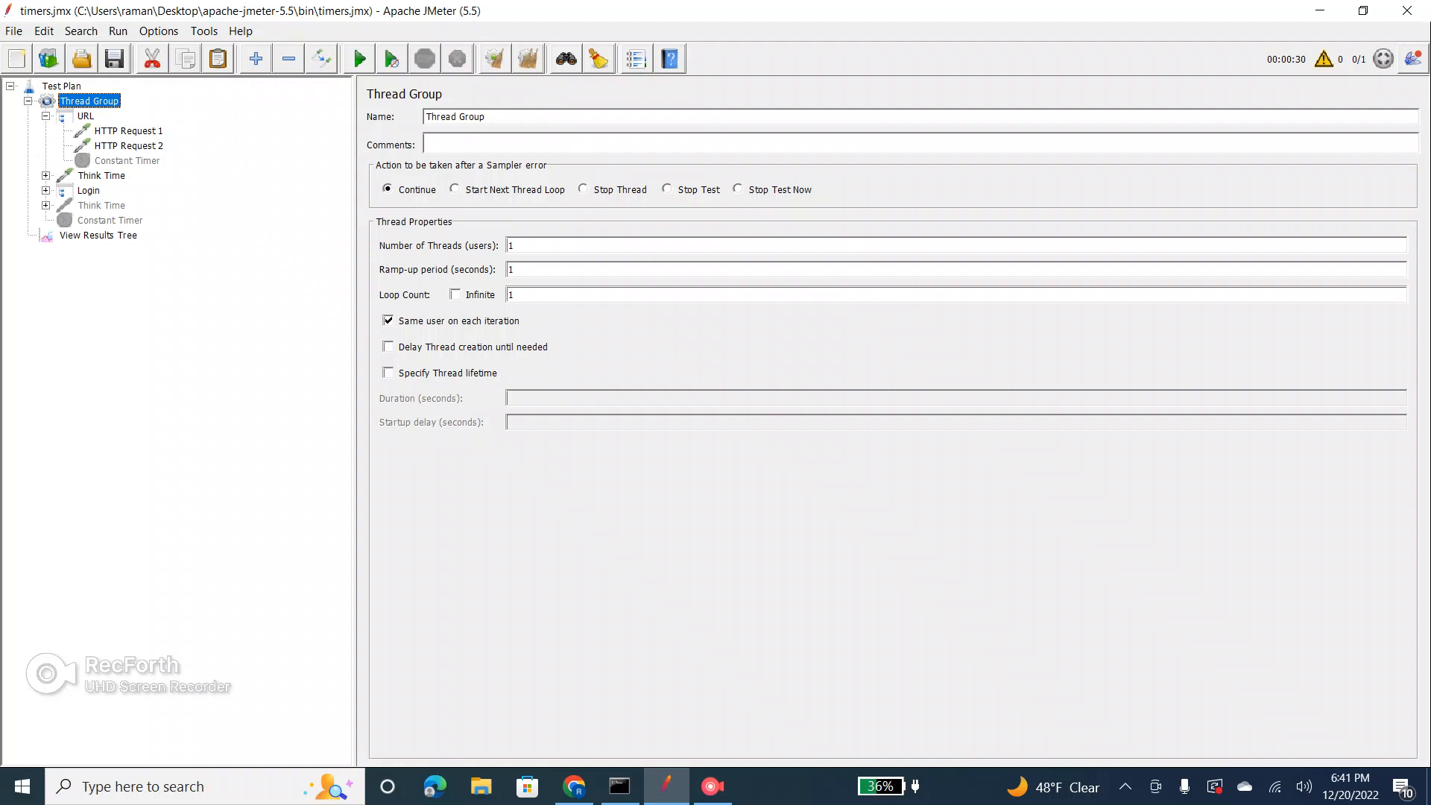
Step: Look at the delay of the Constant Timer inside URL and the timer types available for the Thread Group
{"action": "left_click", "coordinate": [128, 161]}
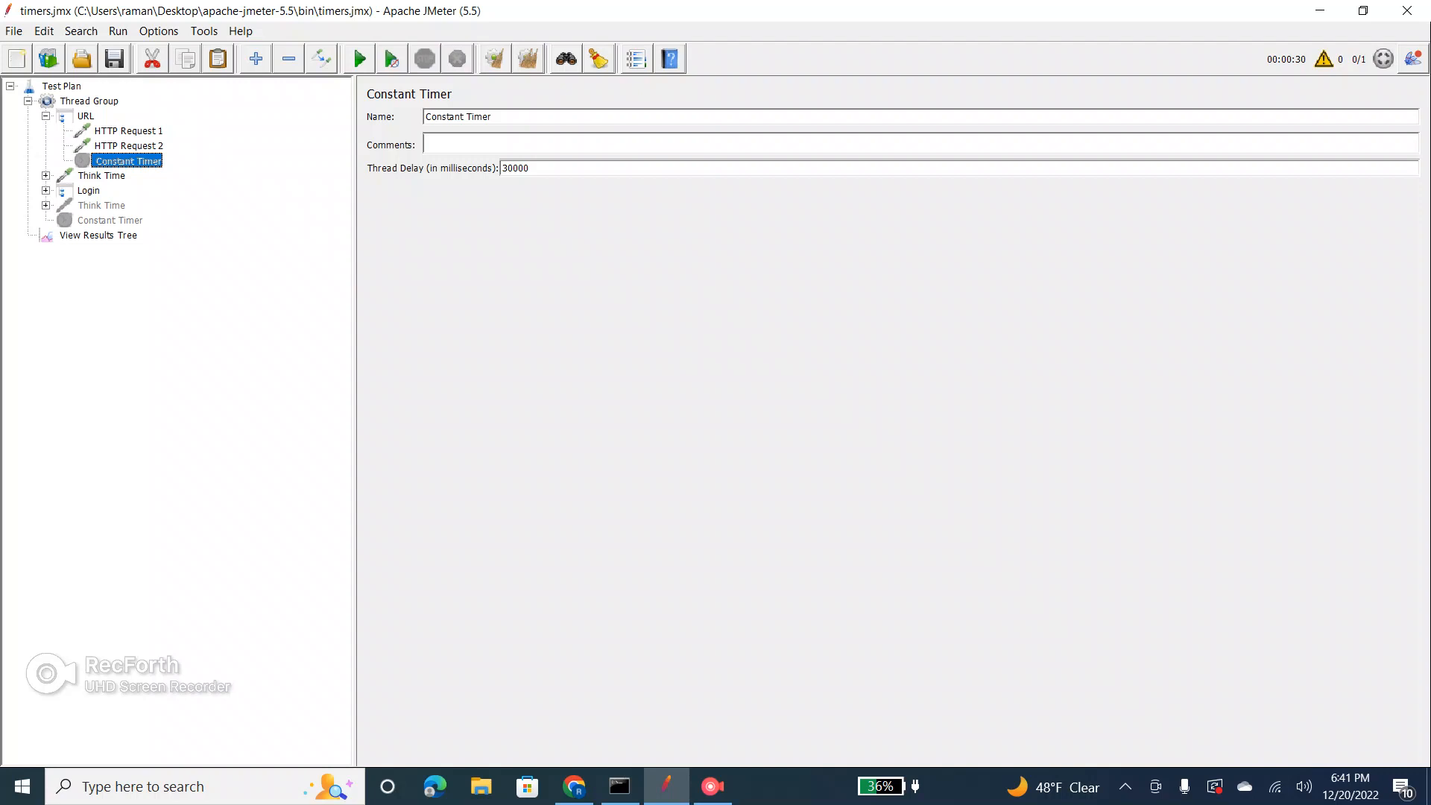
{"action": "left_click", "coordinate": [90, 101]}
{"action": "right_click", "coordinate": [73, 102]}
{"action": "mouse_move", "coordinate": [105, 114]}
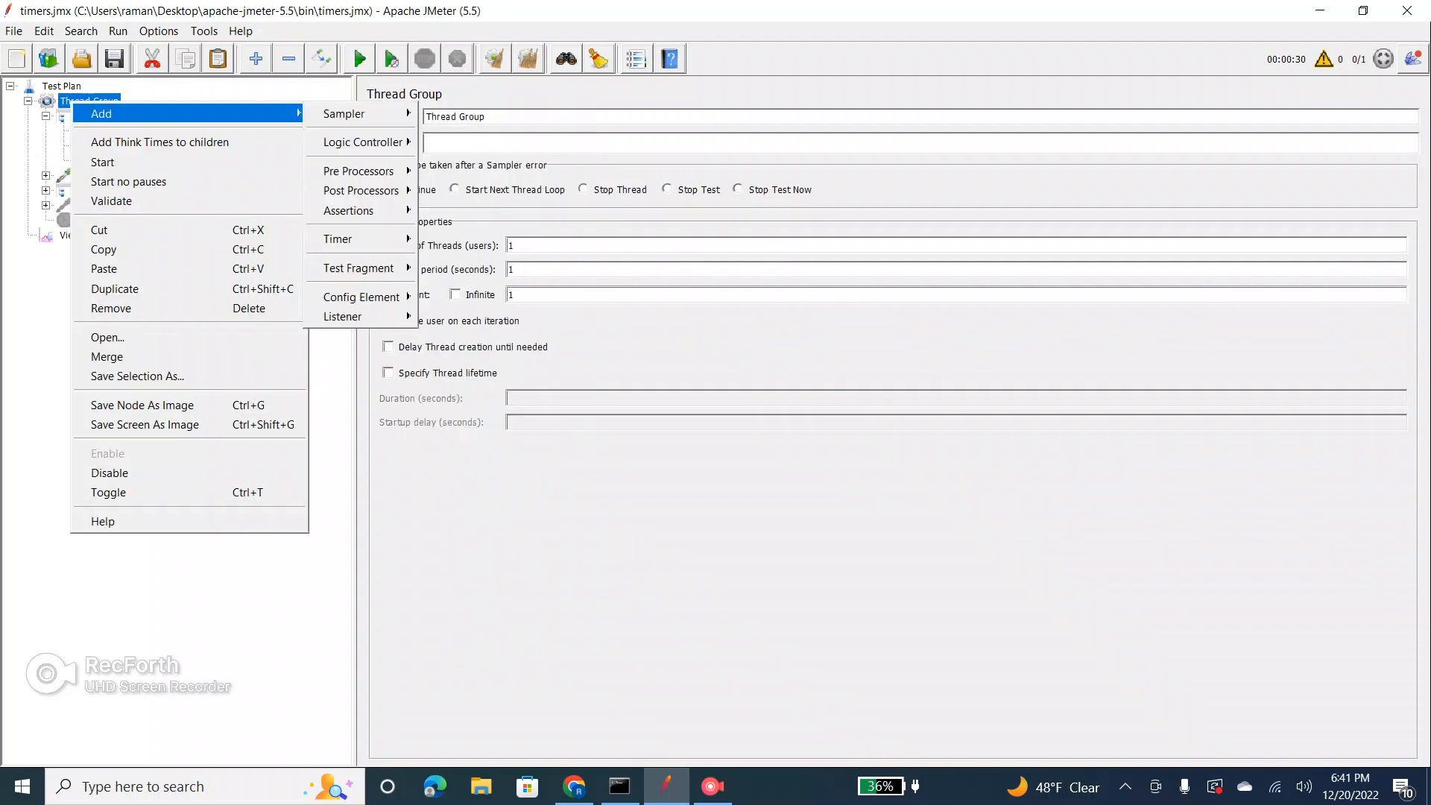
{"action": "mouse_move", "coordinate": [343, 238]}
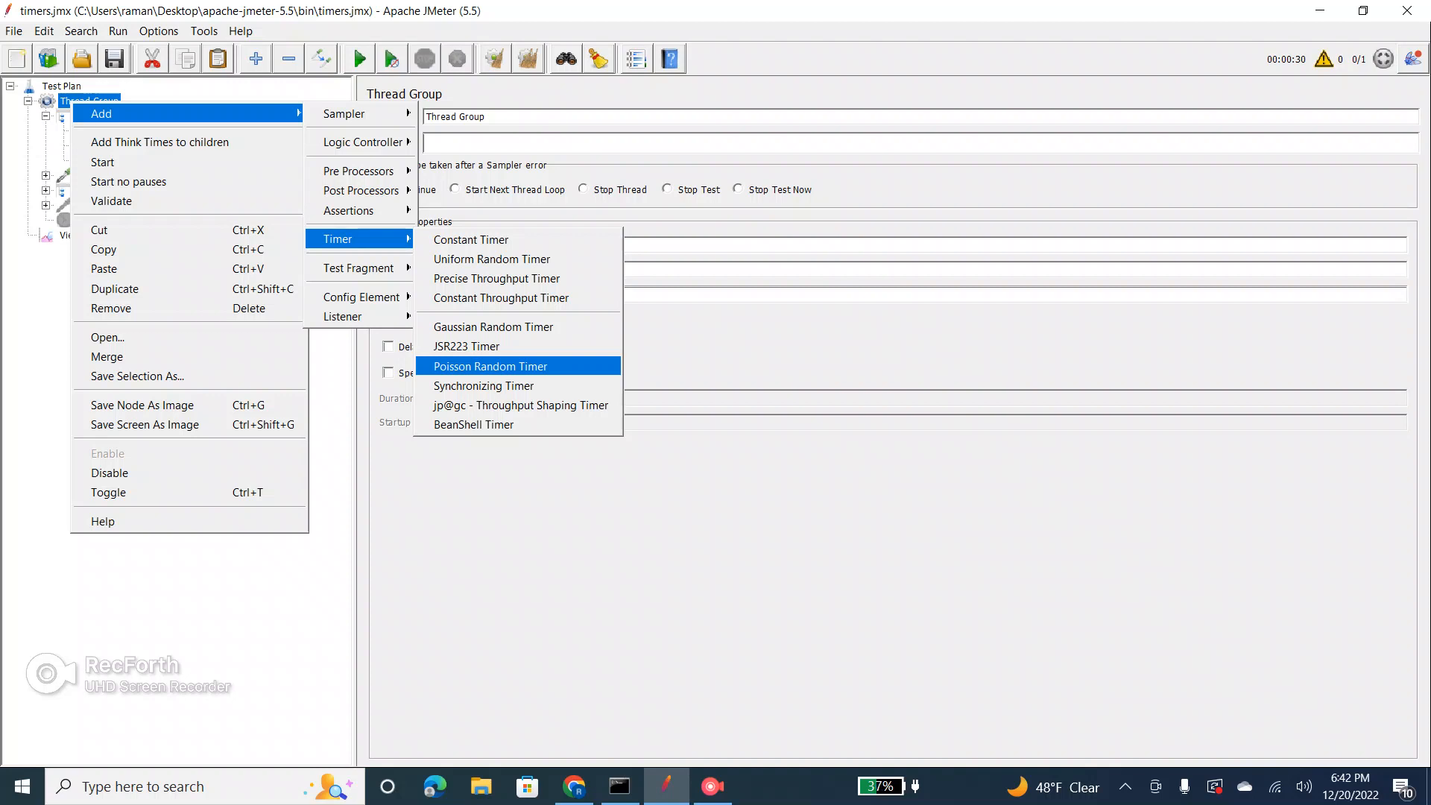
{"action": "key", "text": "Escape"}
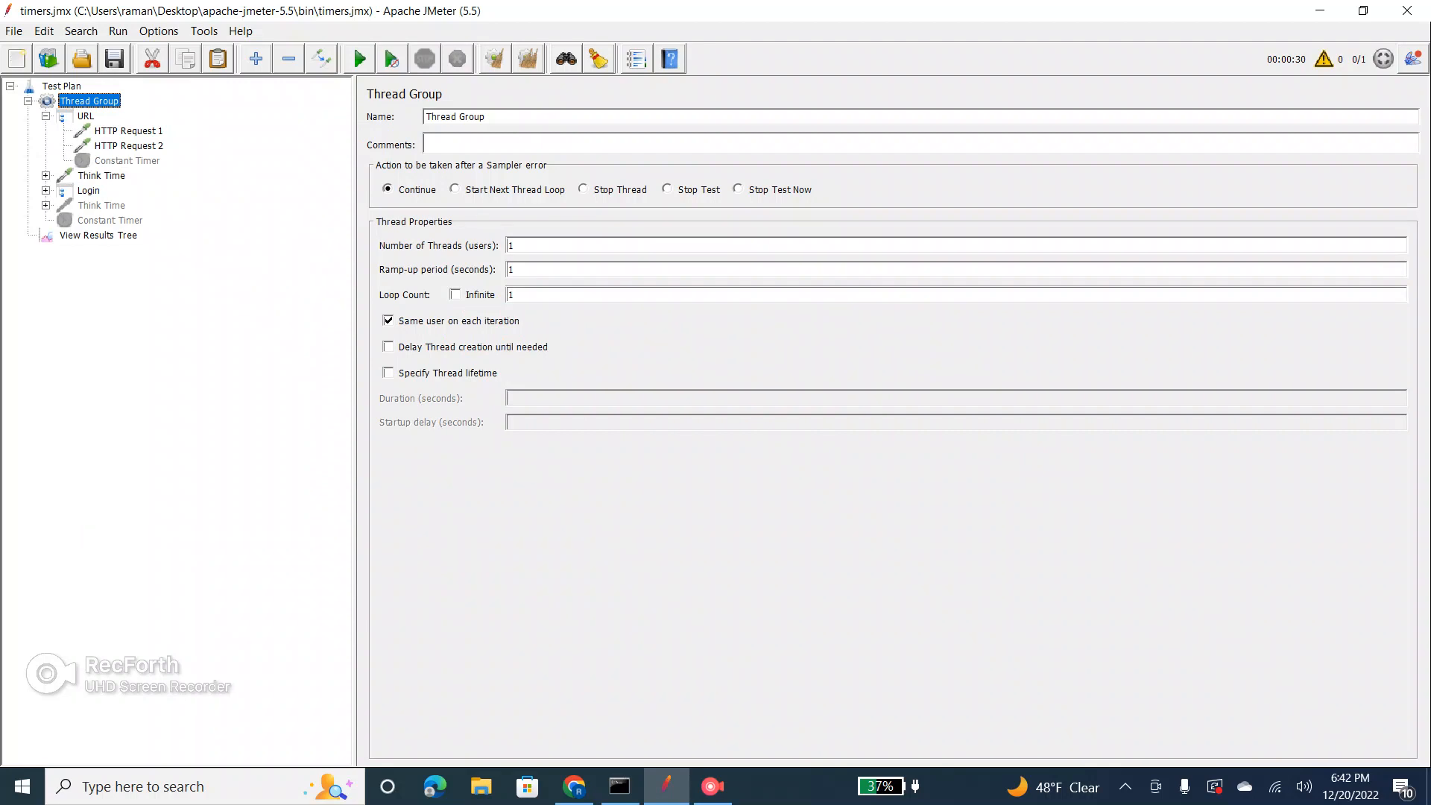
{"action": "left_click", "coordinate": [46, 116]}
{"action": "right_click", "coordinate": [83, 103]}
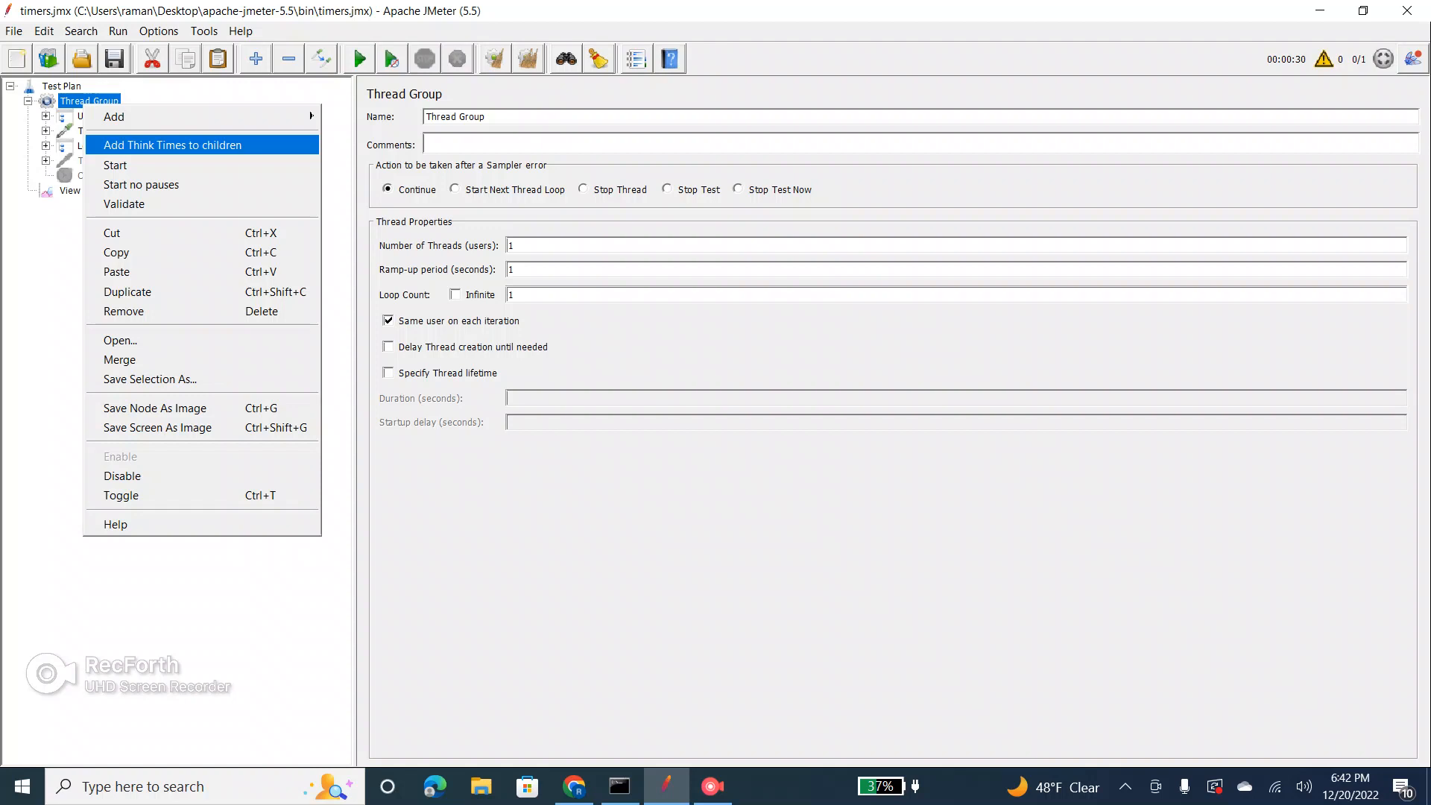
{"action": "key", "text": "Escape"}
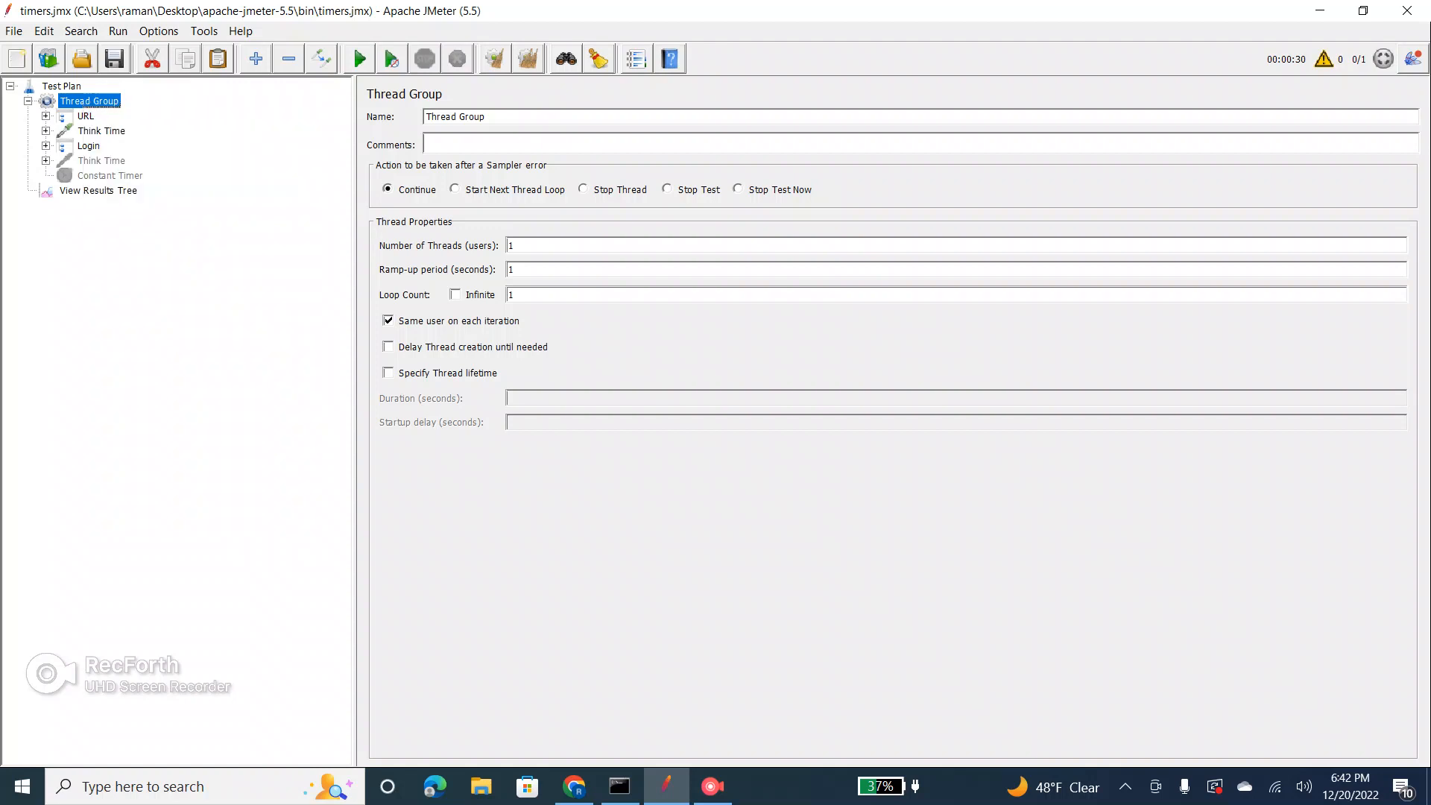
Step: Review the settings of URL's Constant Timer and HTTP Request 1, and the Think Time that follows the controller
{"action": "left_click", "coordinate": [47, 116]}
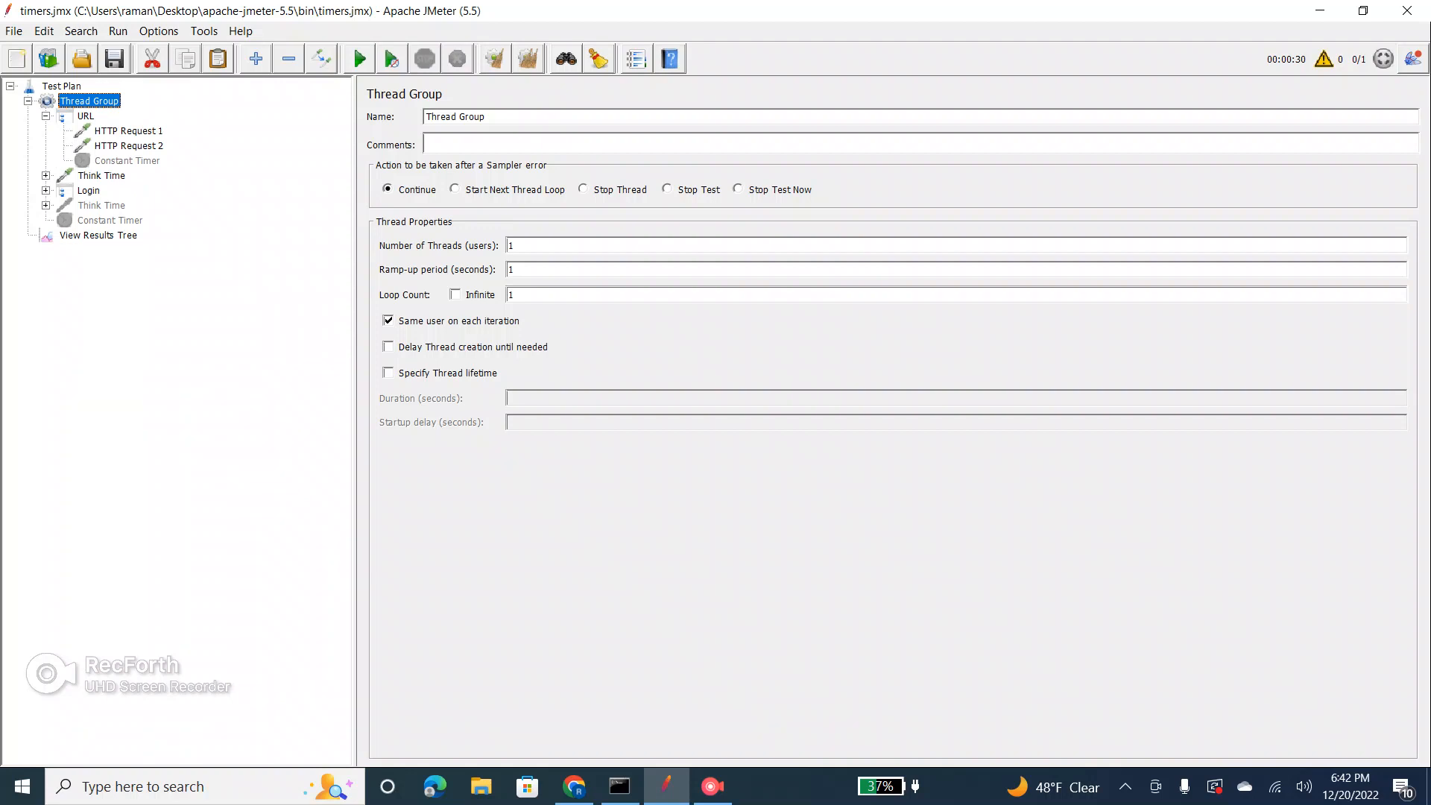
{"action": "left_click", "coordinate": [127, 161]}
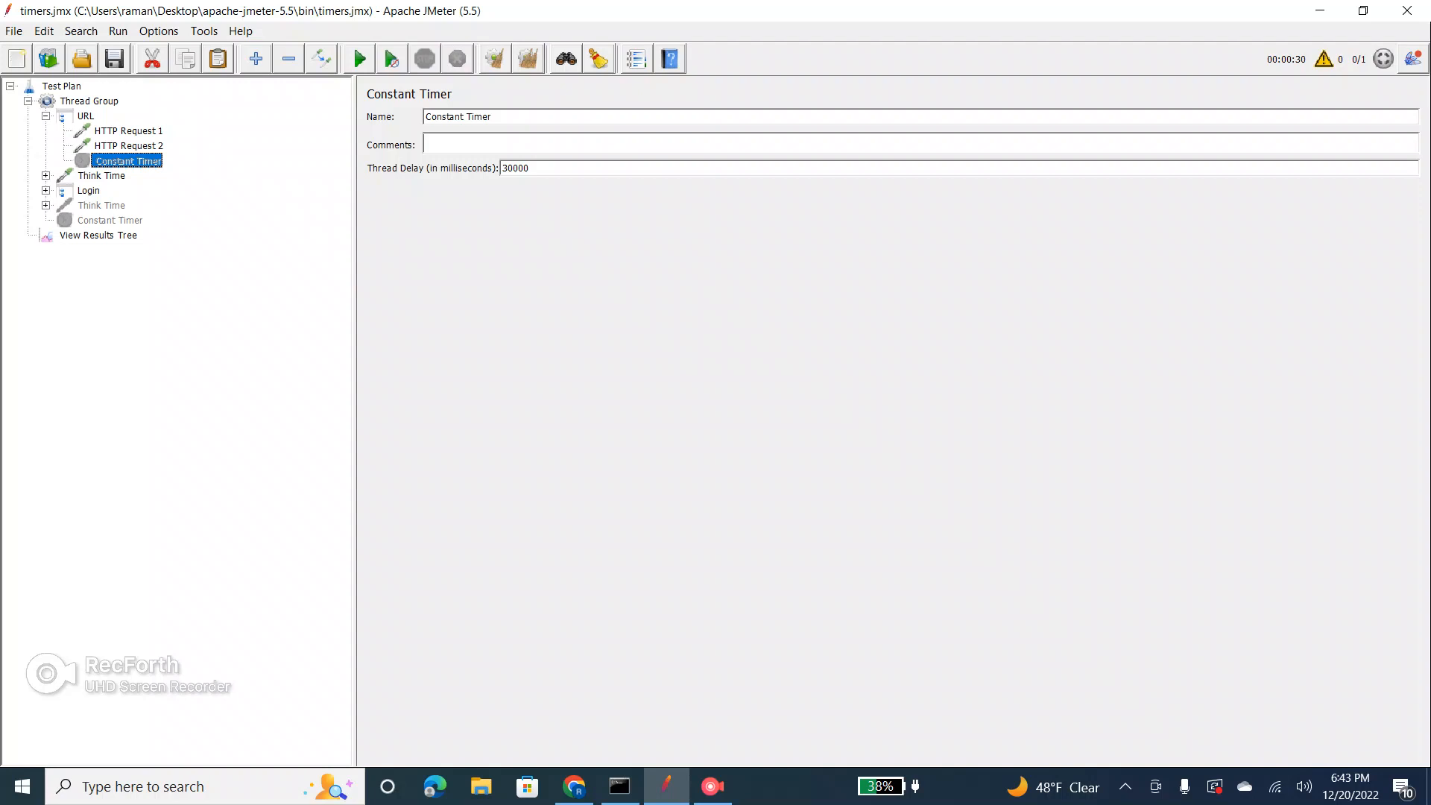
{"action": "mouse_move", "coordinate": [129, 131]}
{"action": "left_mouse_down"}
{"action": "mouse_move", "coordinate": [128, 161]}
{"action": "mouse_move", "coordinate": [128, 139]}
{"action": "left_mouse_up"}
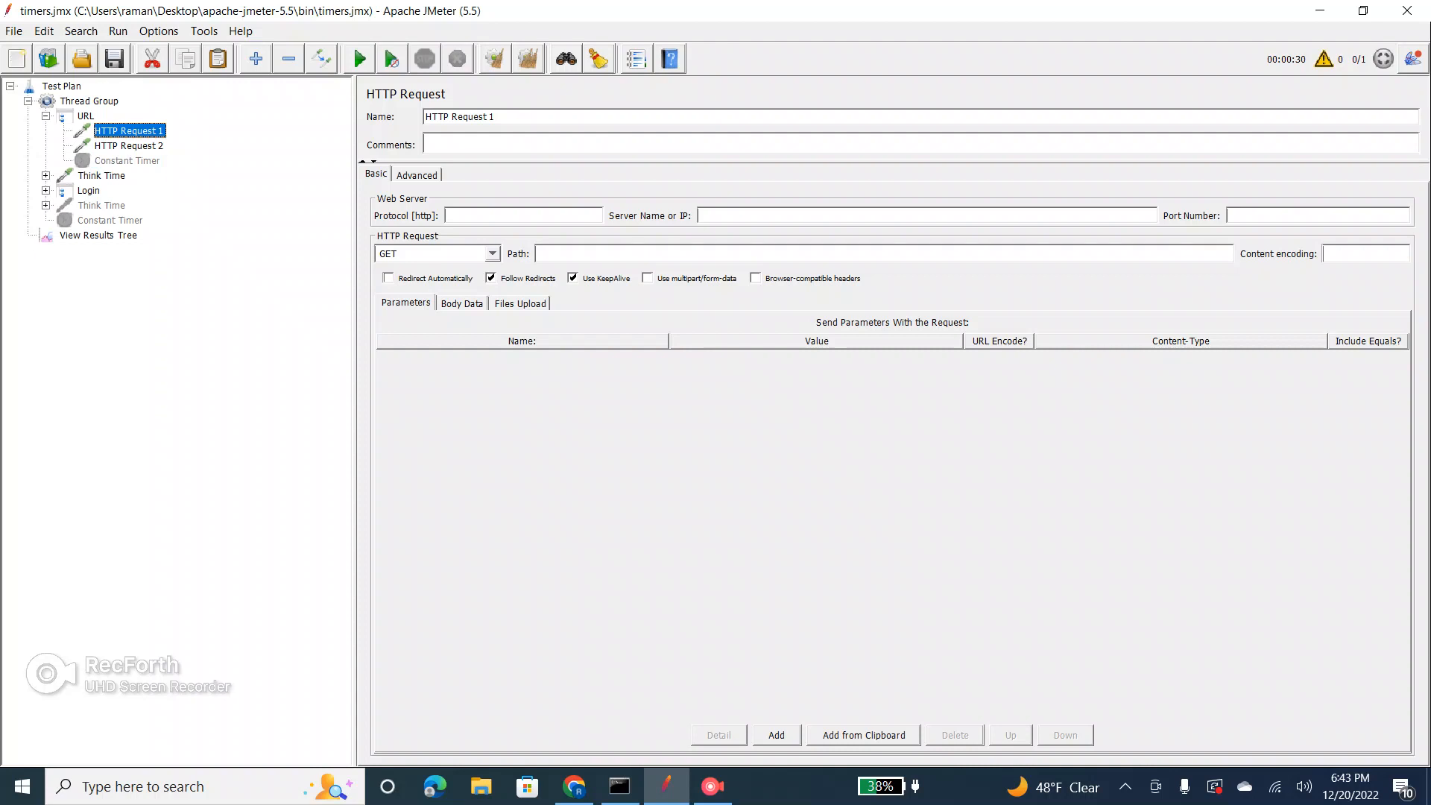
{"action": "left_click", "coordinate": [128, 161]}
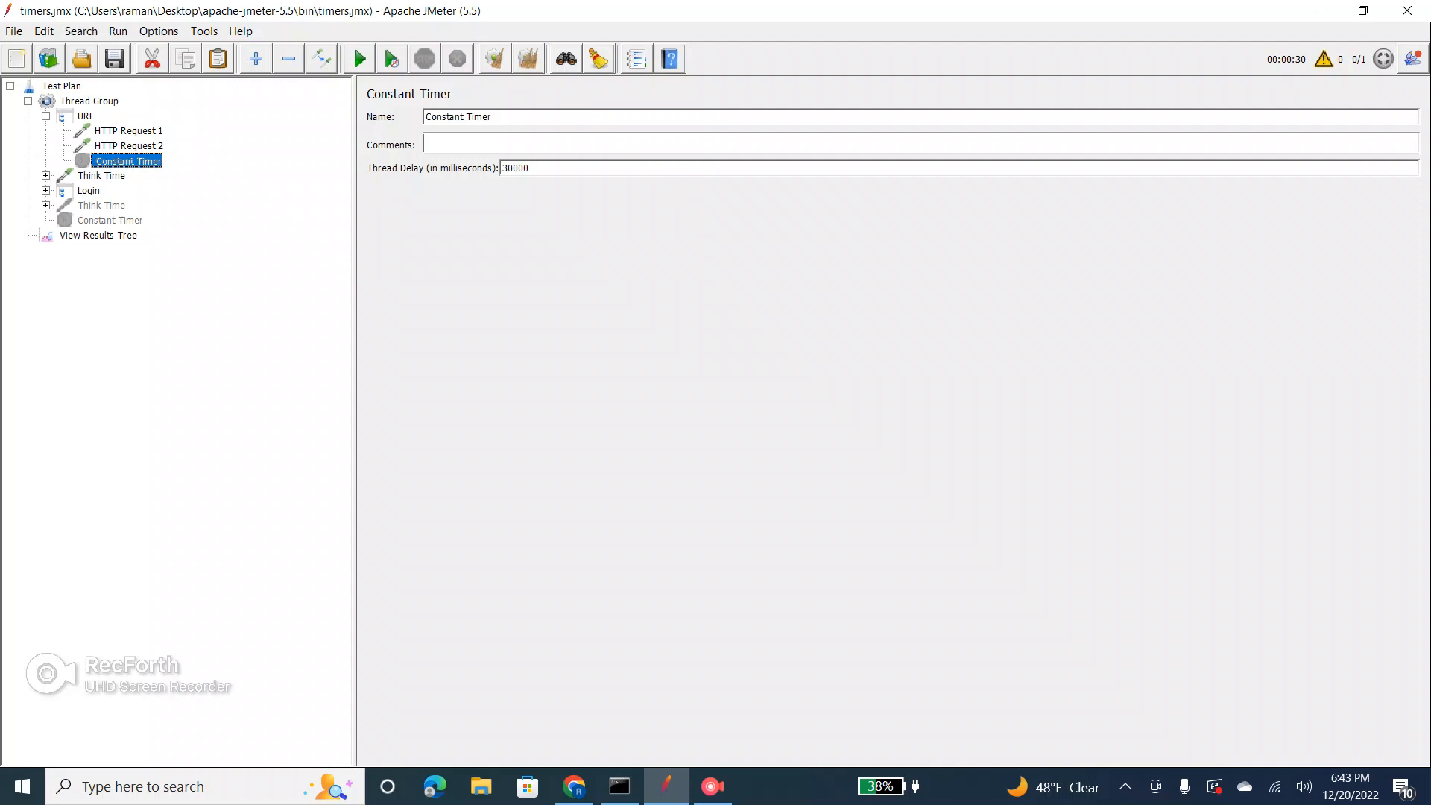
{"action": "left_click", "coordinate": [101, 176]}
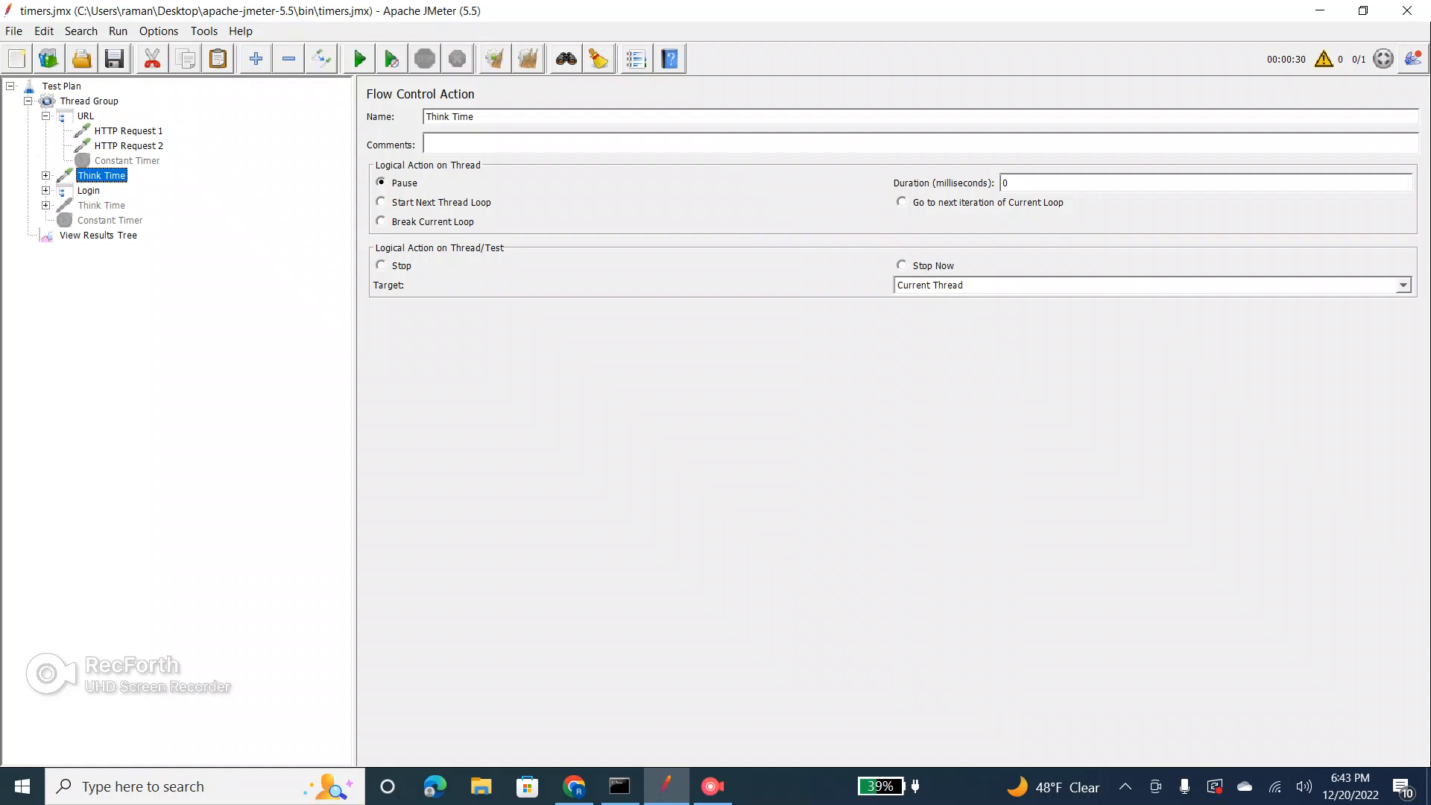
Step: Save the test plan with the URL controller expanded
{"action": "left_click", "coordinate": [114, 59]}
{"action": "left_click", "coordinate": [47, 116]}
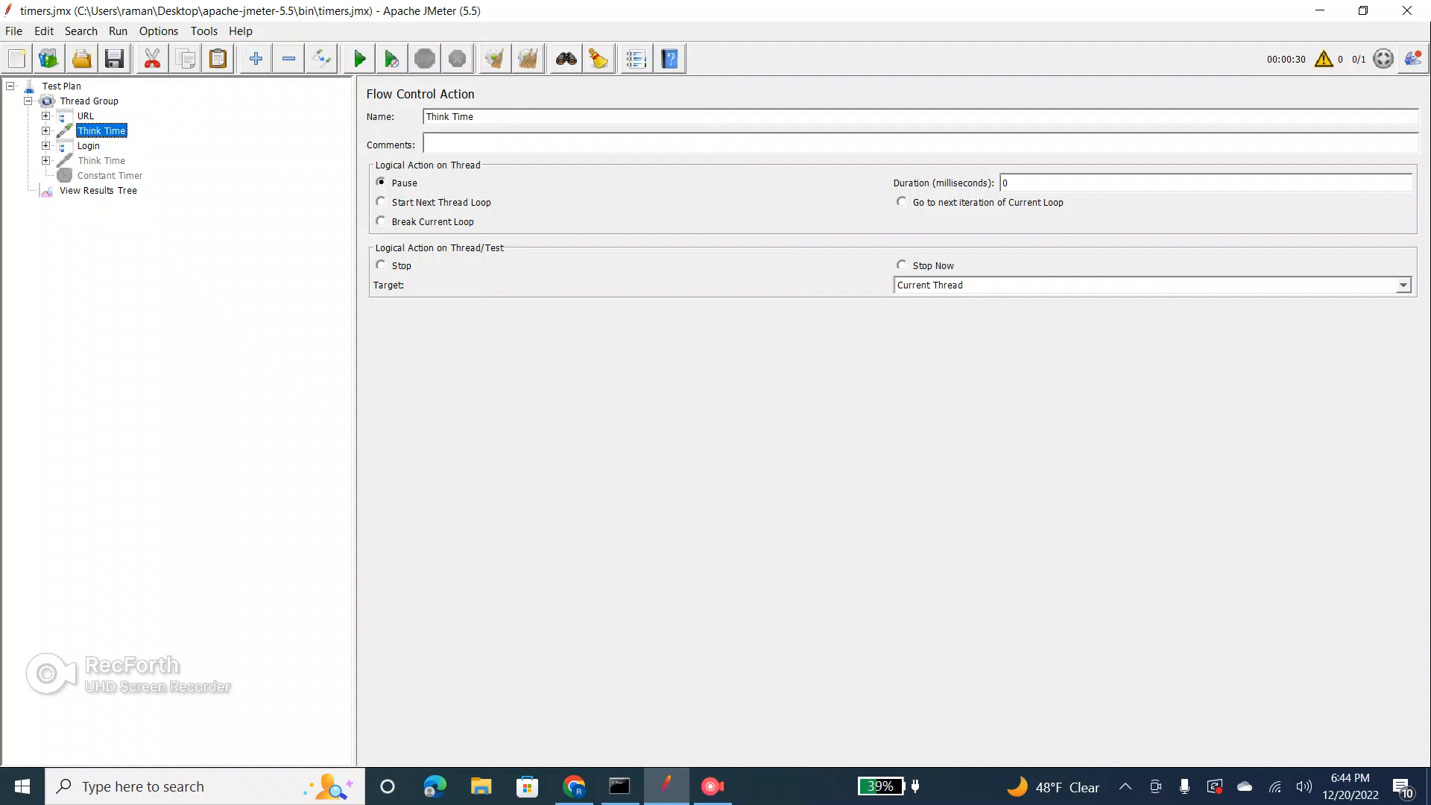
{"action": "left_click", "coordinate": [46, 116]}
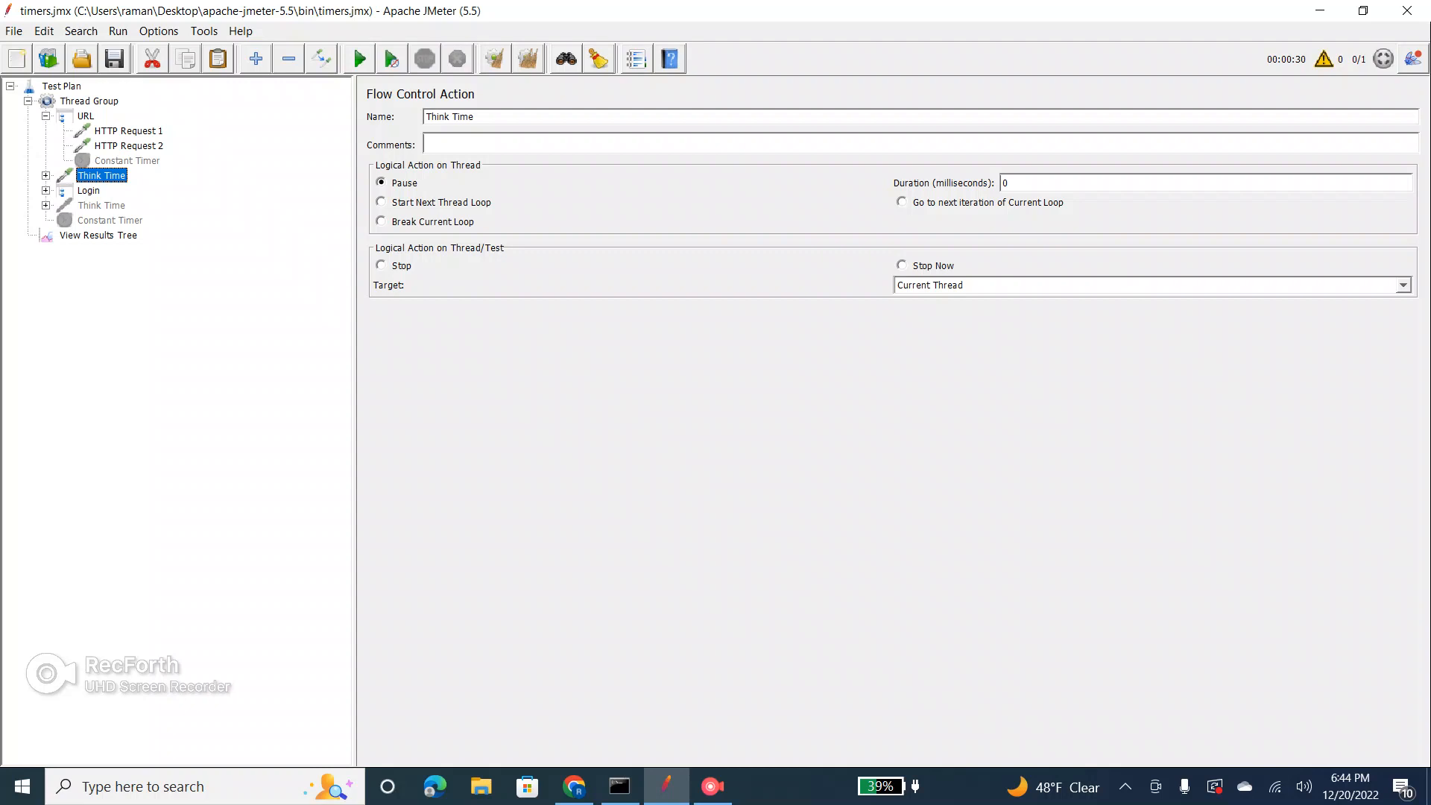
{"action": "left_click", "coordinate": [46, 116]}
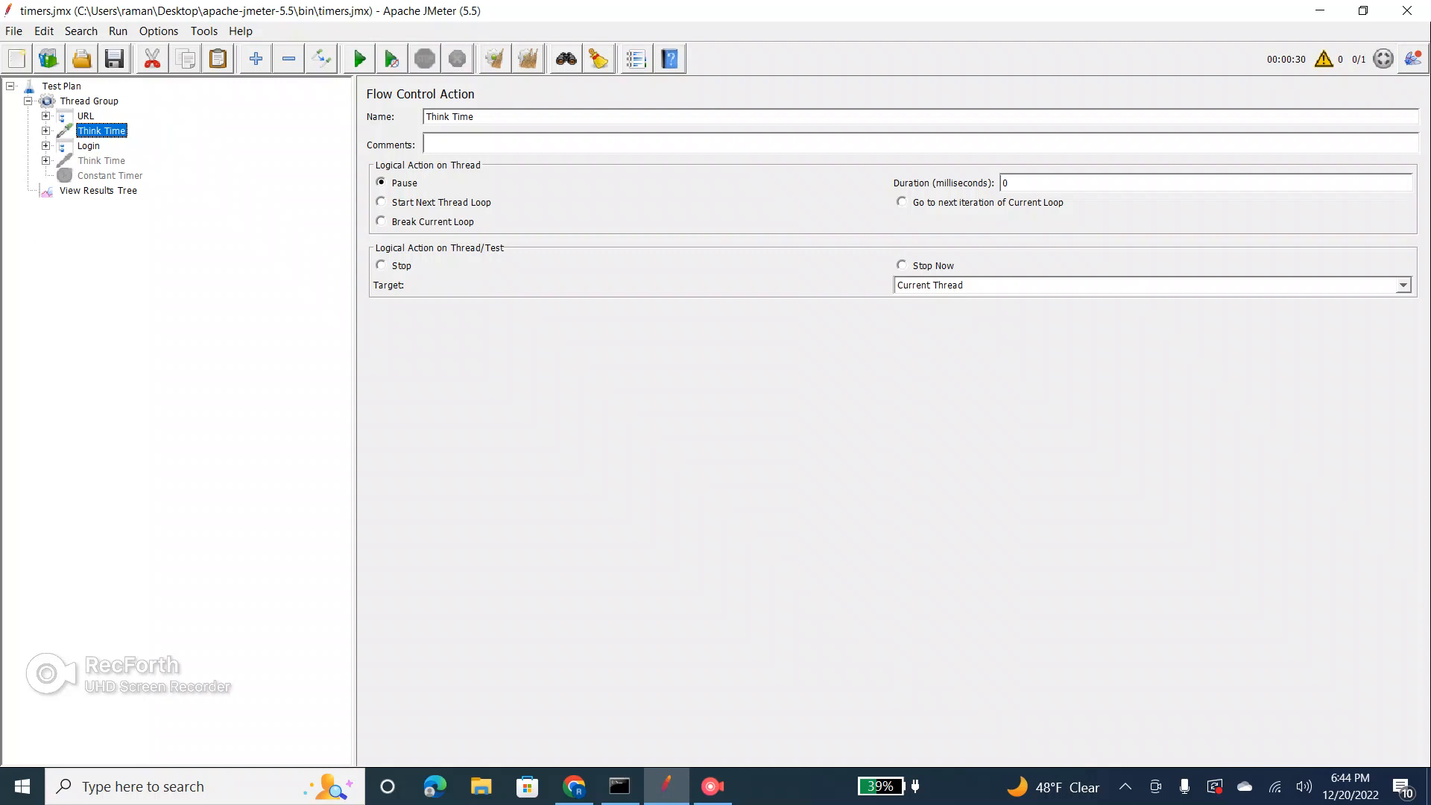
{"action": "left_click", "coordinate": [46, 116]}
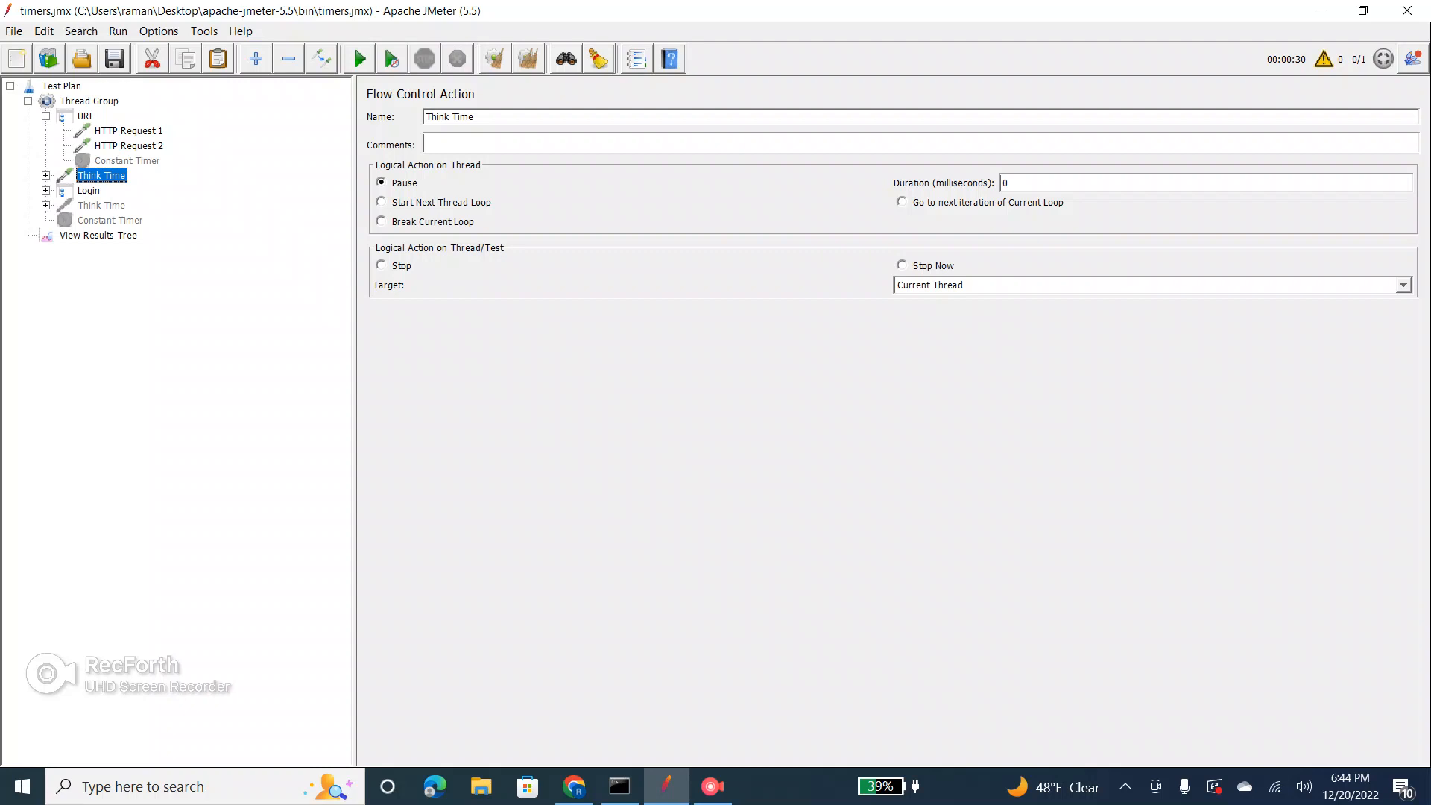
{"action": "left_click", "coordinate": [115, 59]}
{"action": "left_click", "coordinate": [713, 787]}
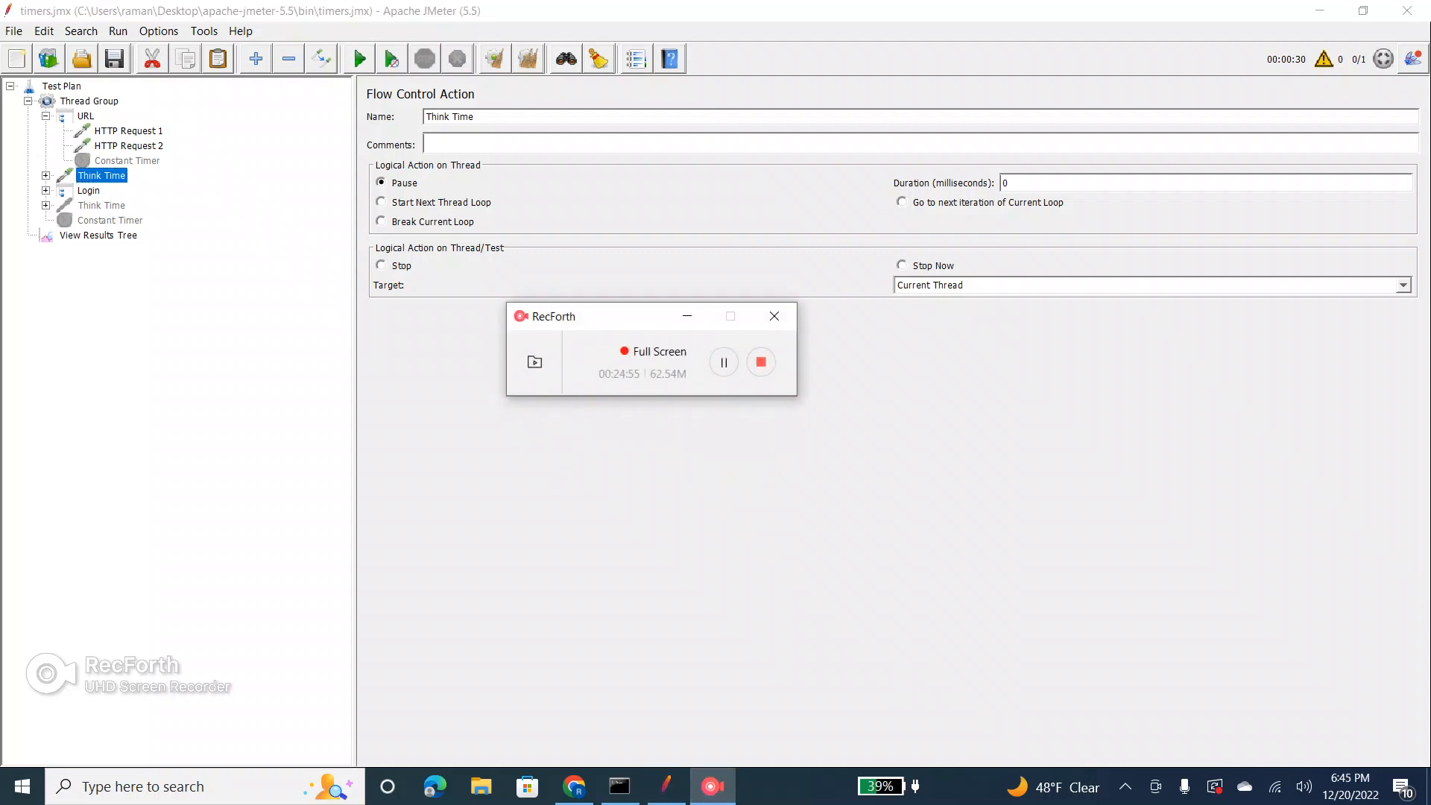